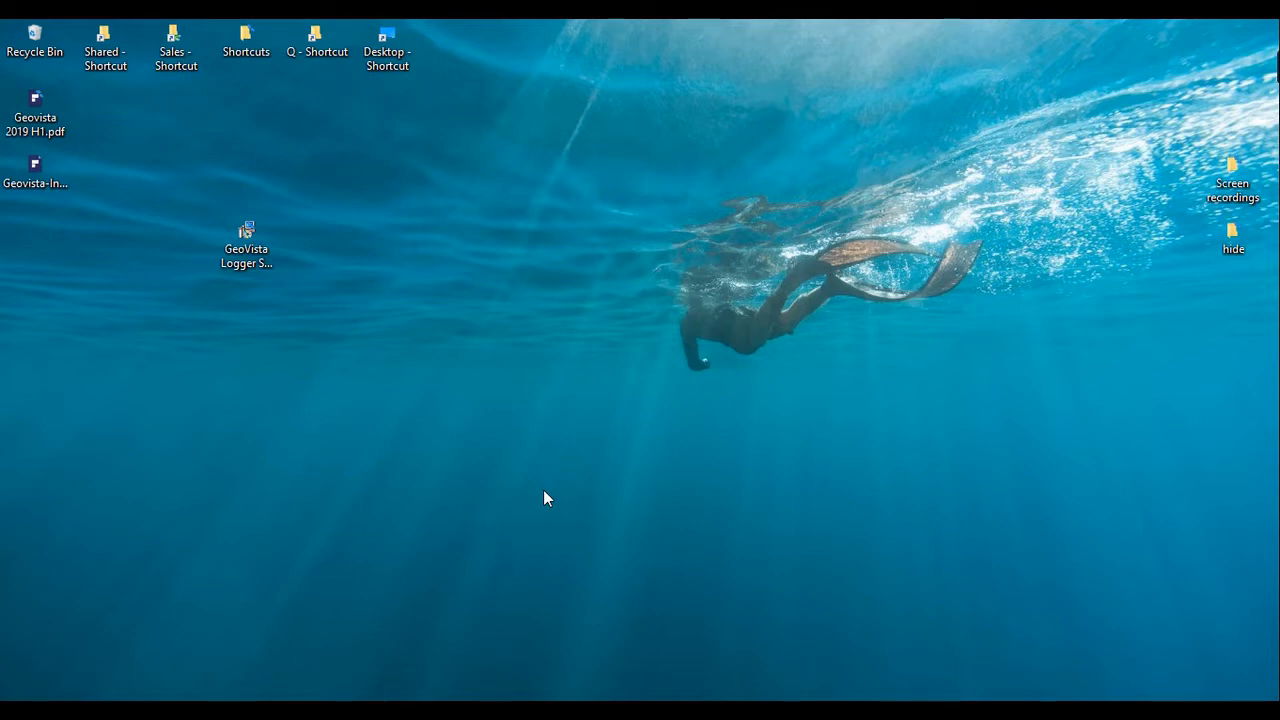
Move the GeoVista Logger Software 7.1.45.0 installer to the clear area near the upper middle of the desktop
{"action": "left_click", "coordinate": [236, 228]}
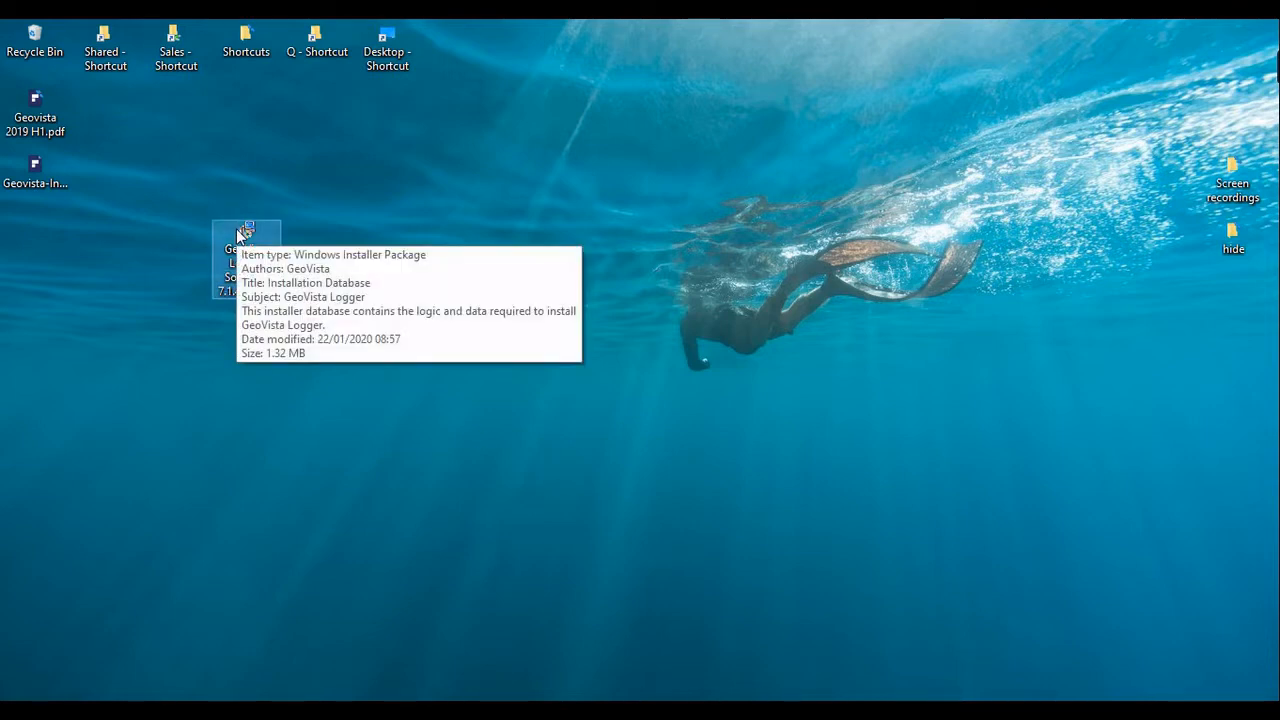
{"action": "left_click_drag", "start_coordinate": [238, 232], "coordinate": [487, 273]}
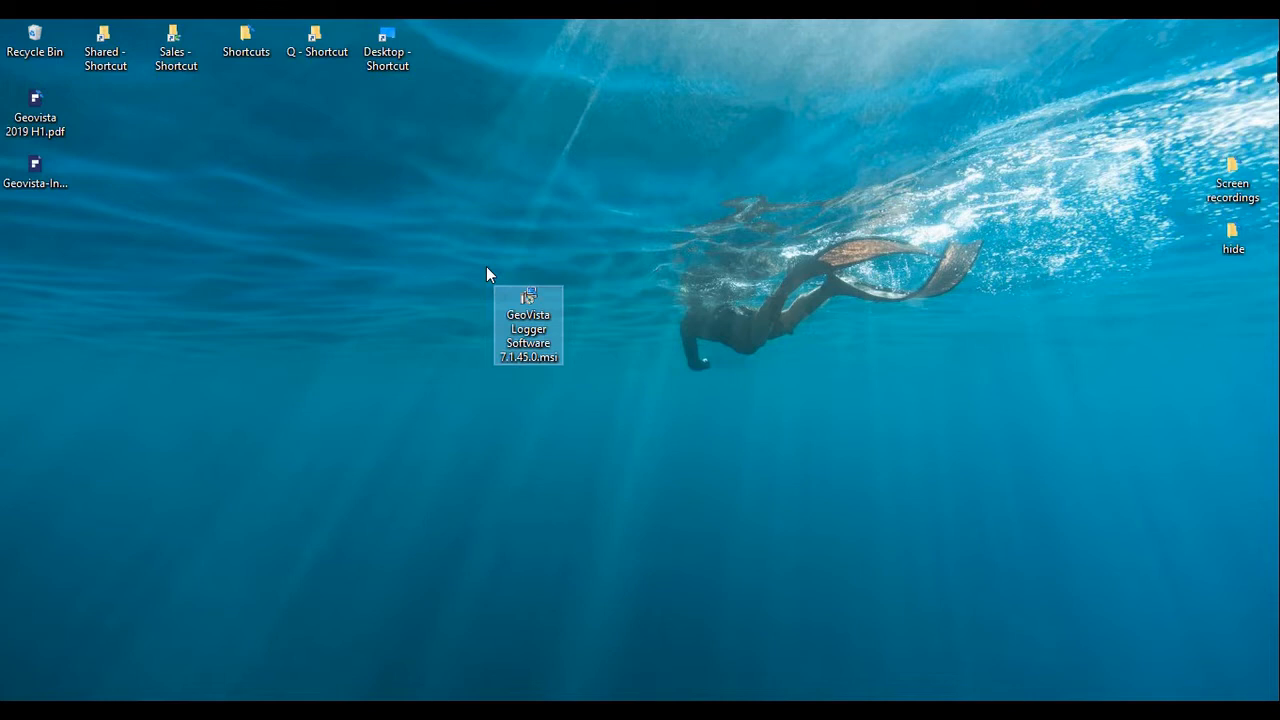
{"action": "mouse_move", "coordinate": [506, 363]}
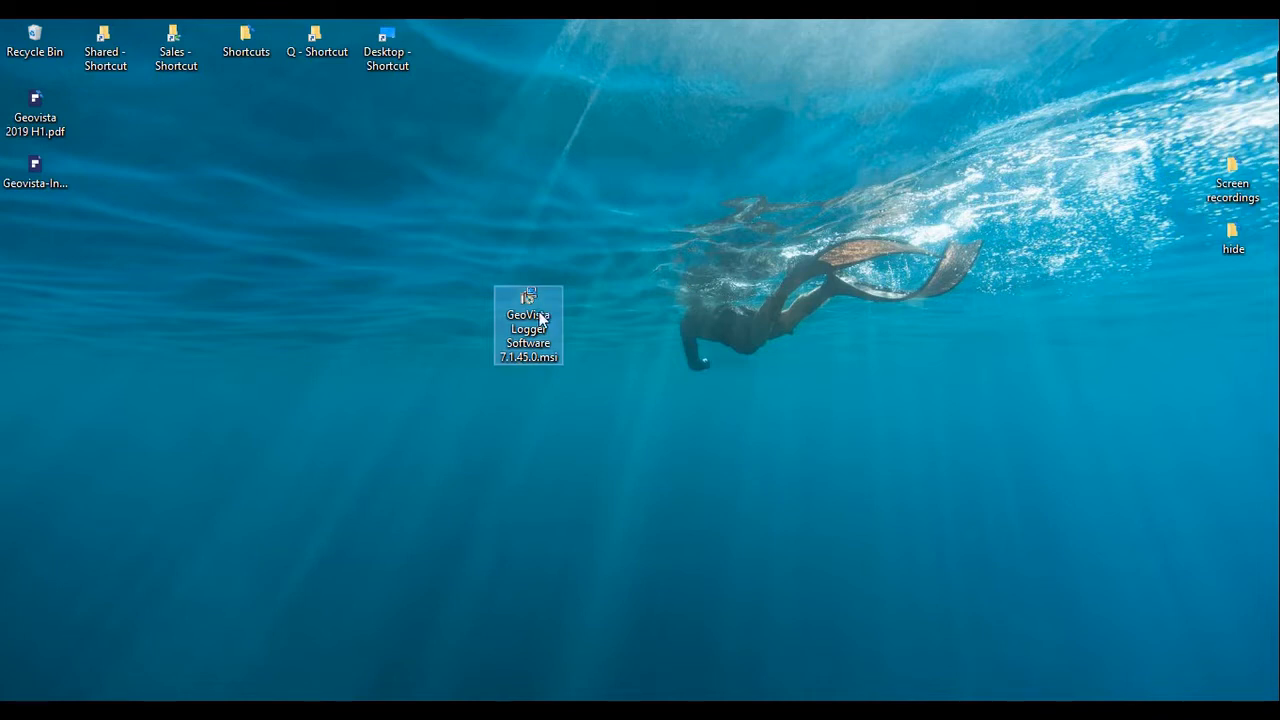
{"action": "left_click_drag", "start_coordinate": [540, 318], "coordinate": [560, 226]}
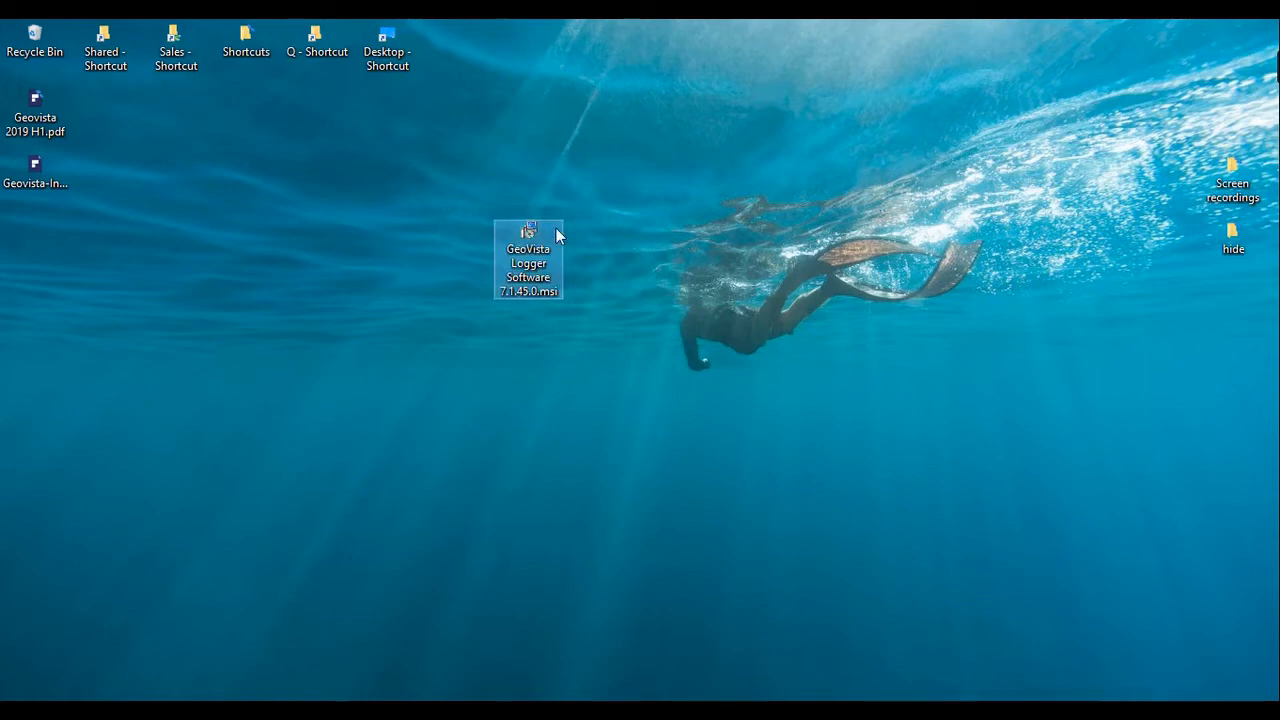
Run the GeoVista Logger installer and install the program in the default folder
{"action": "double_click", "coordinate": [556, 232]}
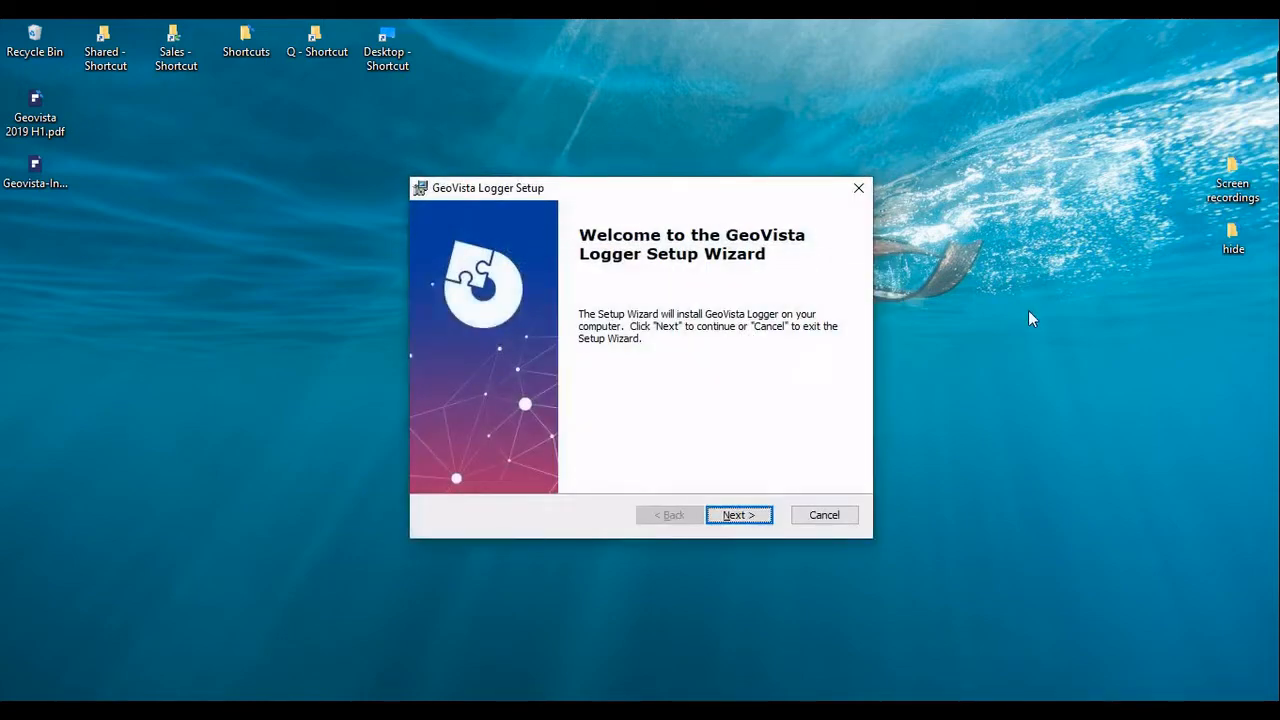
{"action": "left_click", "coordinate": [733, 513]}
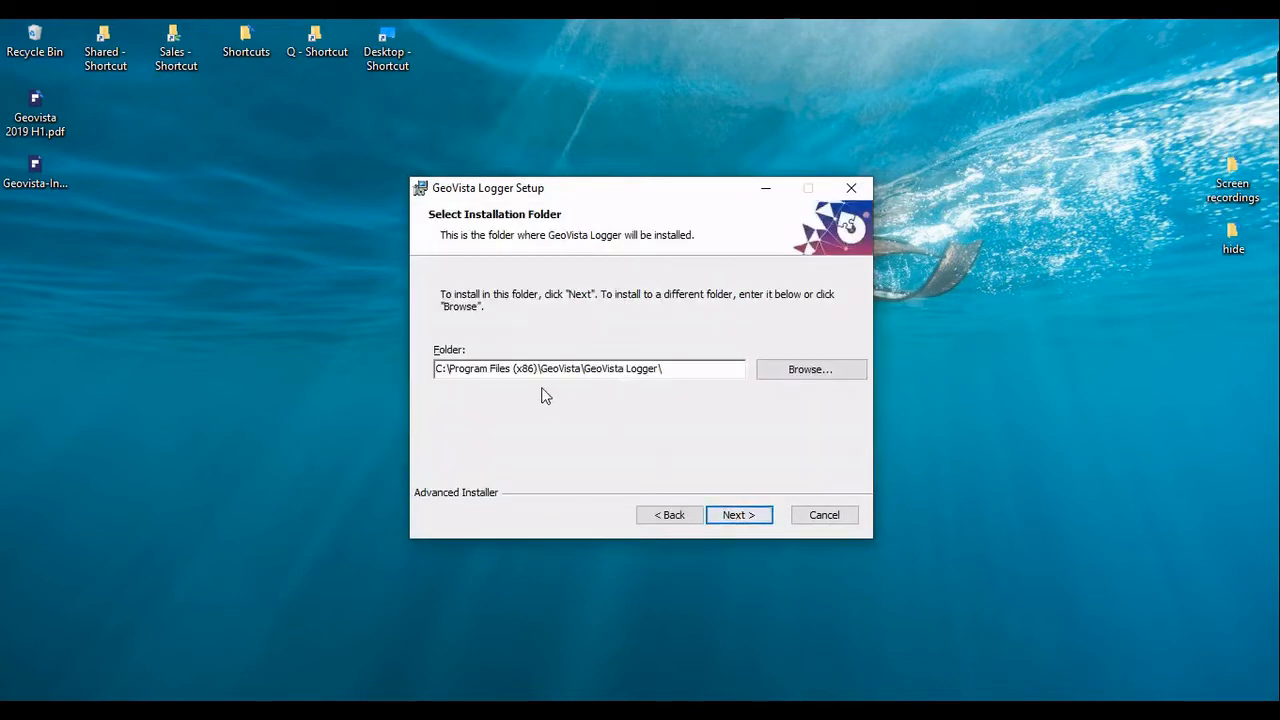
{"action": "left_click", "coordinate": [735, 515]}
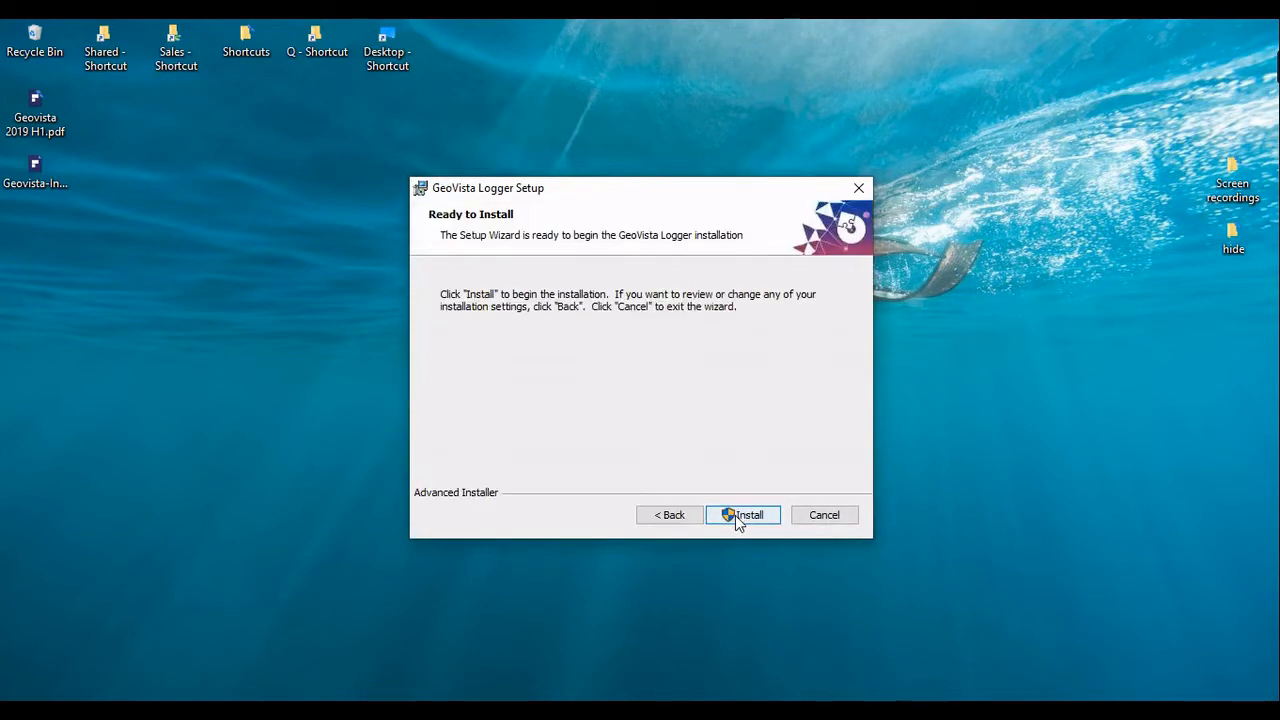
{"action": "left_click", "coordinate": [735, 515]}
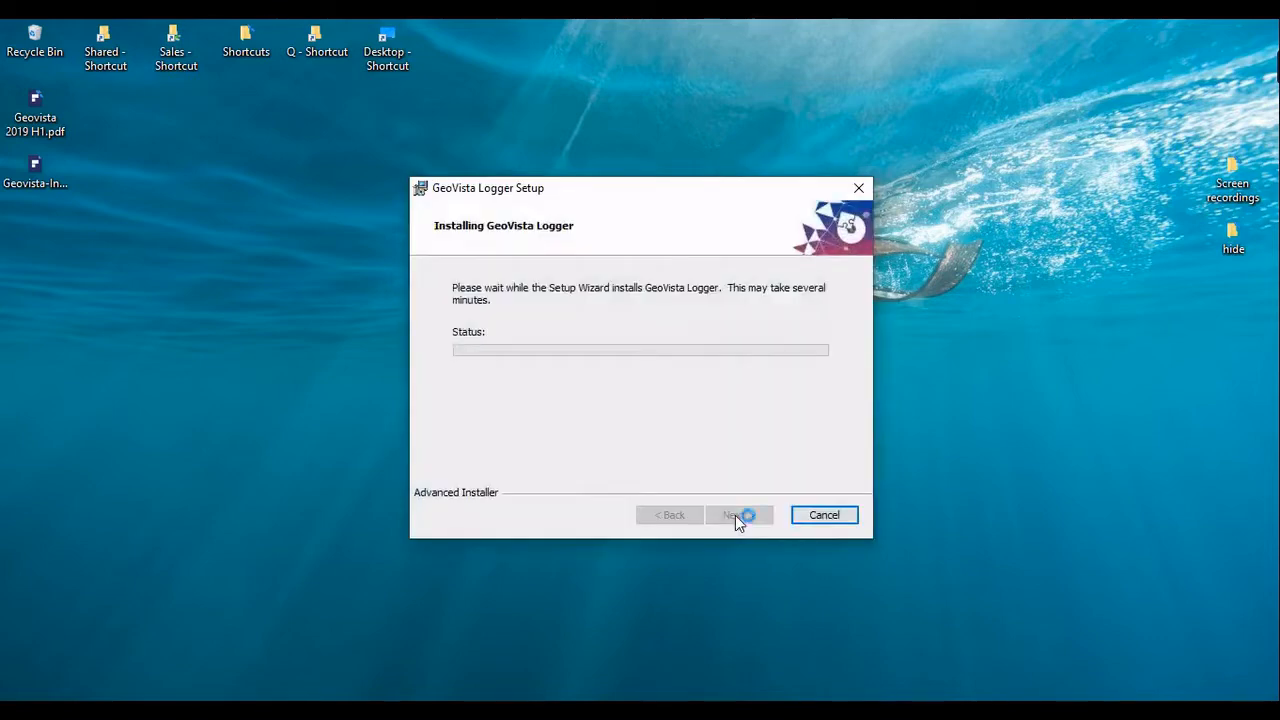
Place the new GeoVista Logger shortcut beside the installer on the desktop and launch the program from it
{"action": "left_click_drag", "start_coordinate": [34, 245], "coordinate": [400, 251]}
{"action": "double_click", "coordinate": [400, 251]}
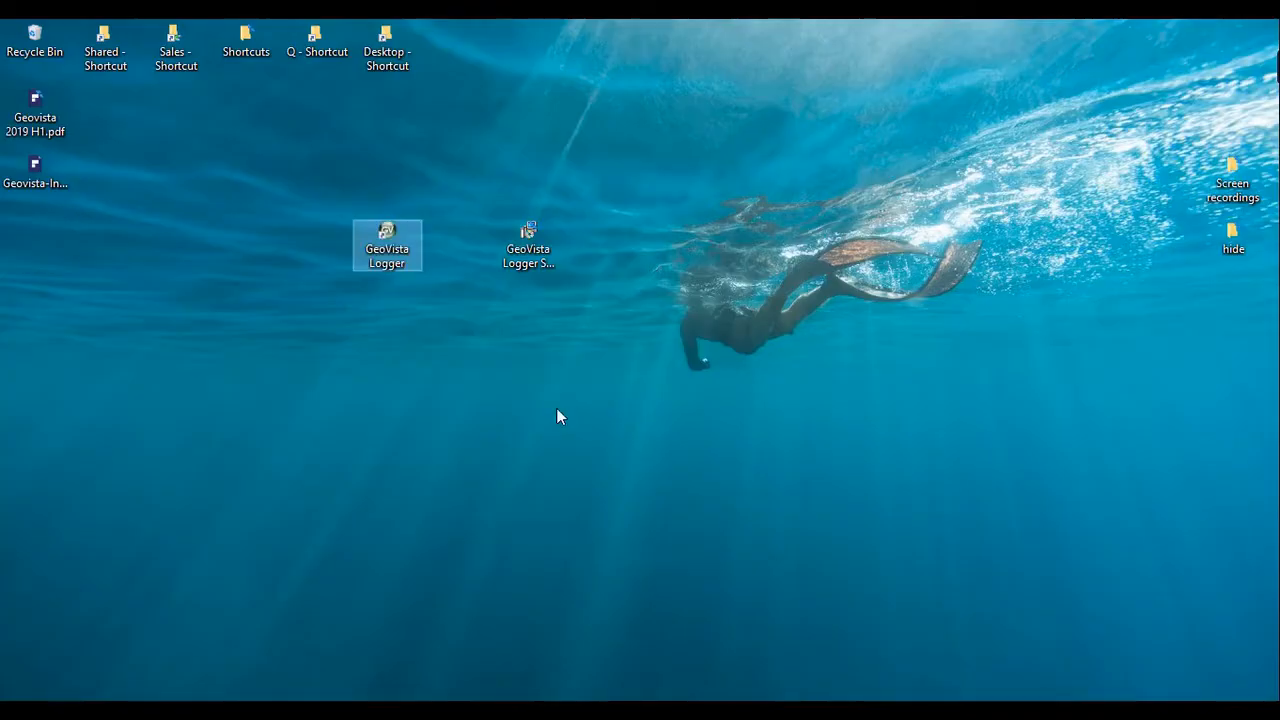
{"action": "left_click_drag", "start_coordinate": [34, 245], "coordinate": [411, 228]}
{"action": "double_click", "coordinate": [399, 248]}
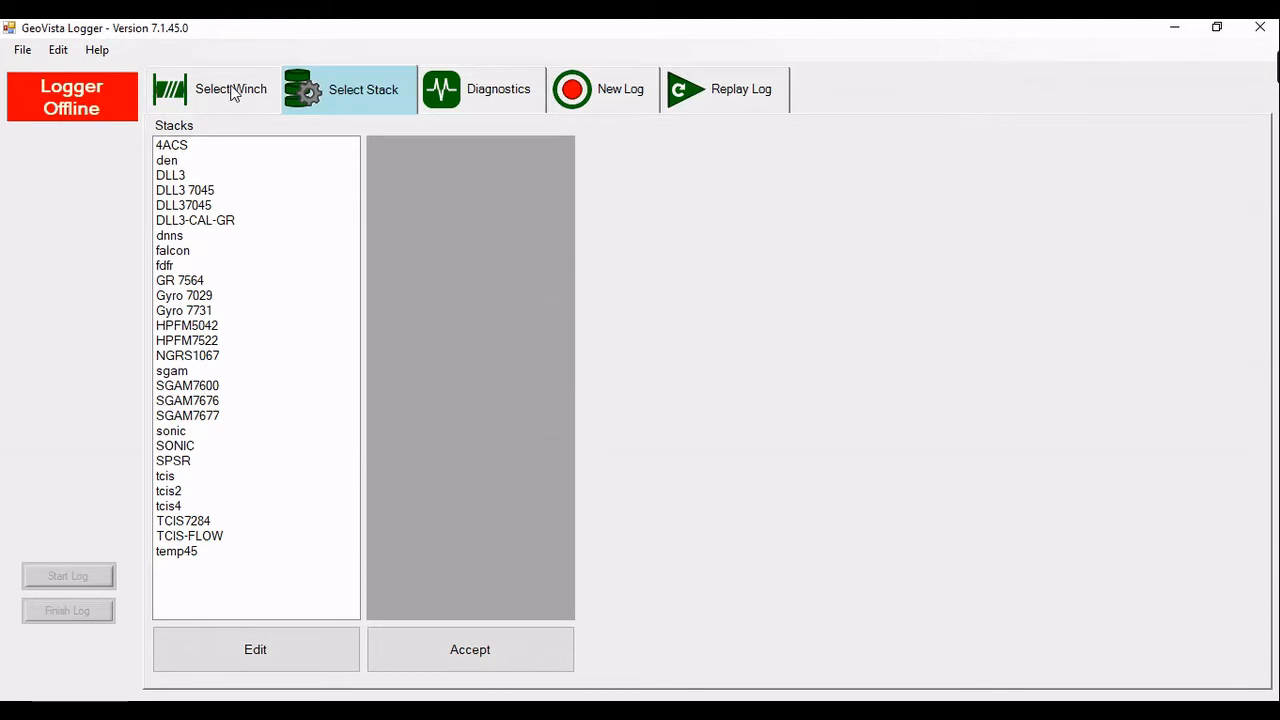
{"action": "left_click", "coordinate": [33, 51]}
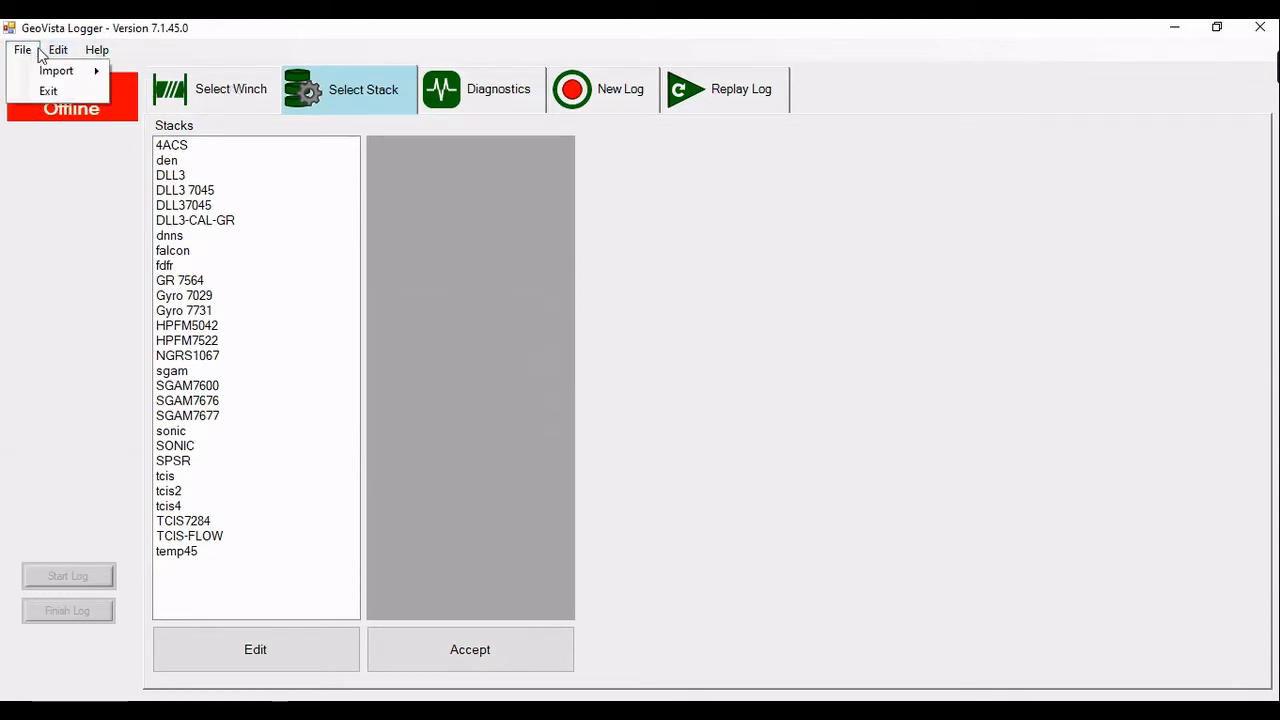
{"action": "mouse_move", "coordinate": [91, 56]}
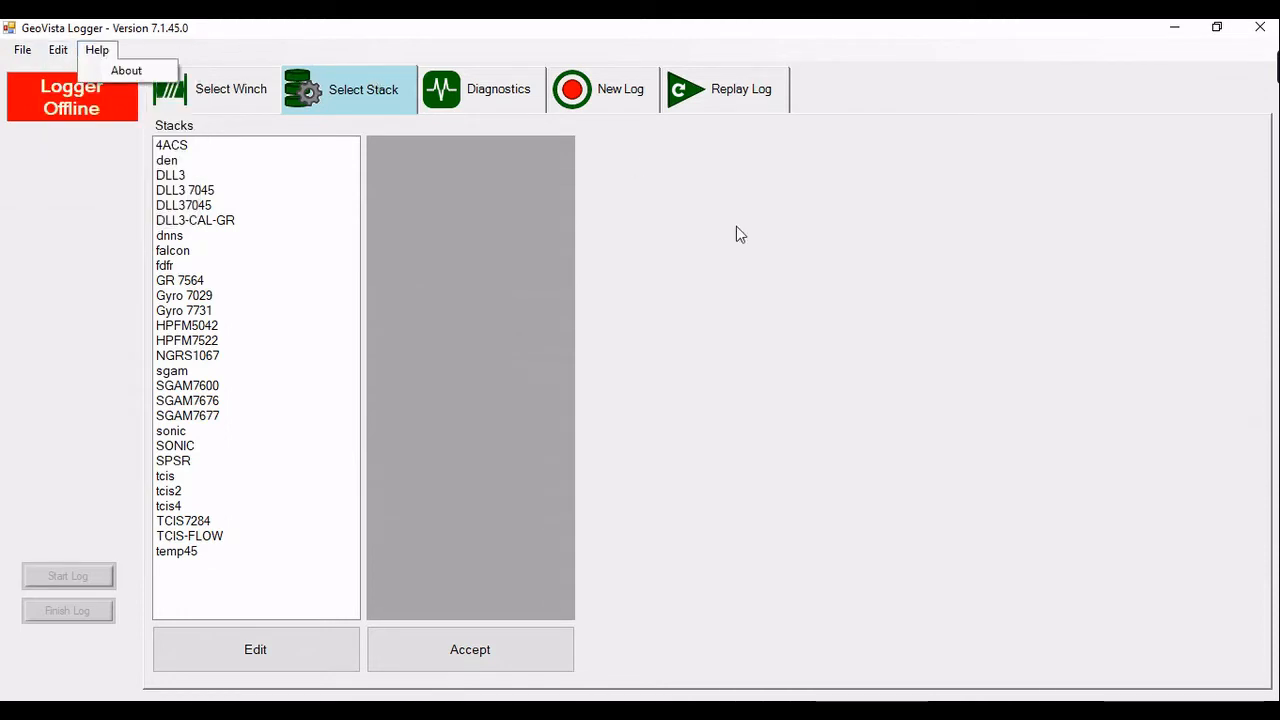
{"action": "left_click", "coordinate": [782, 271]}
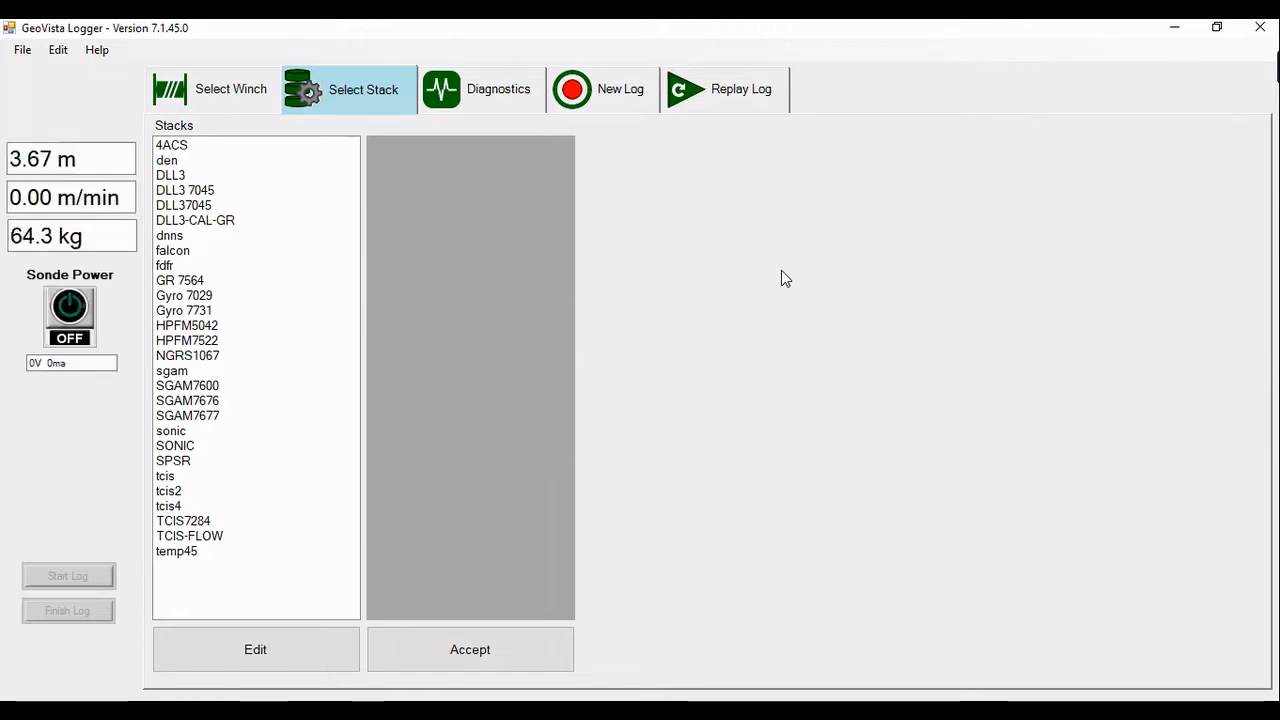
Examine the live depth, winch speed and cable tension readouts
{"action": "left_click", "coordinate": [14, 158]}
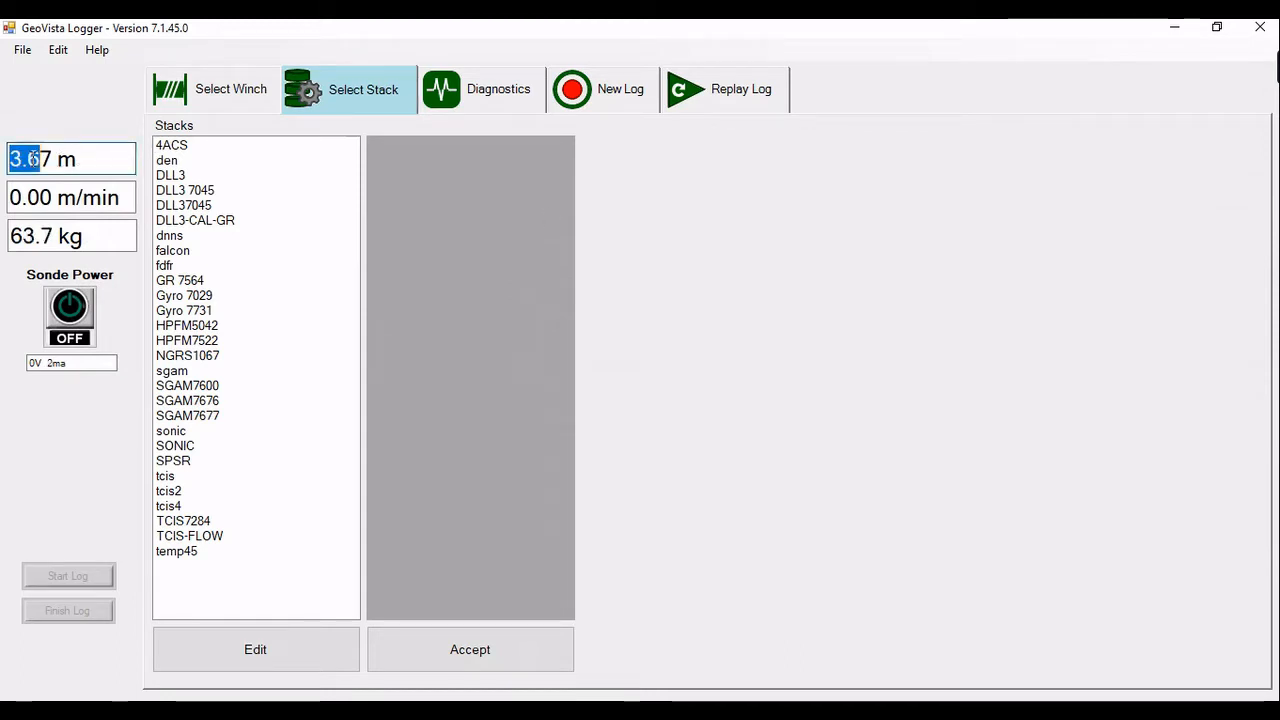
{"action": "left_click", "coordinate": [63, 193]}
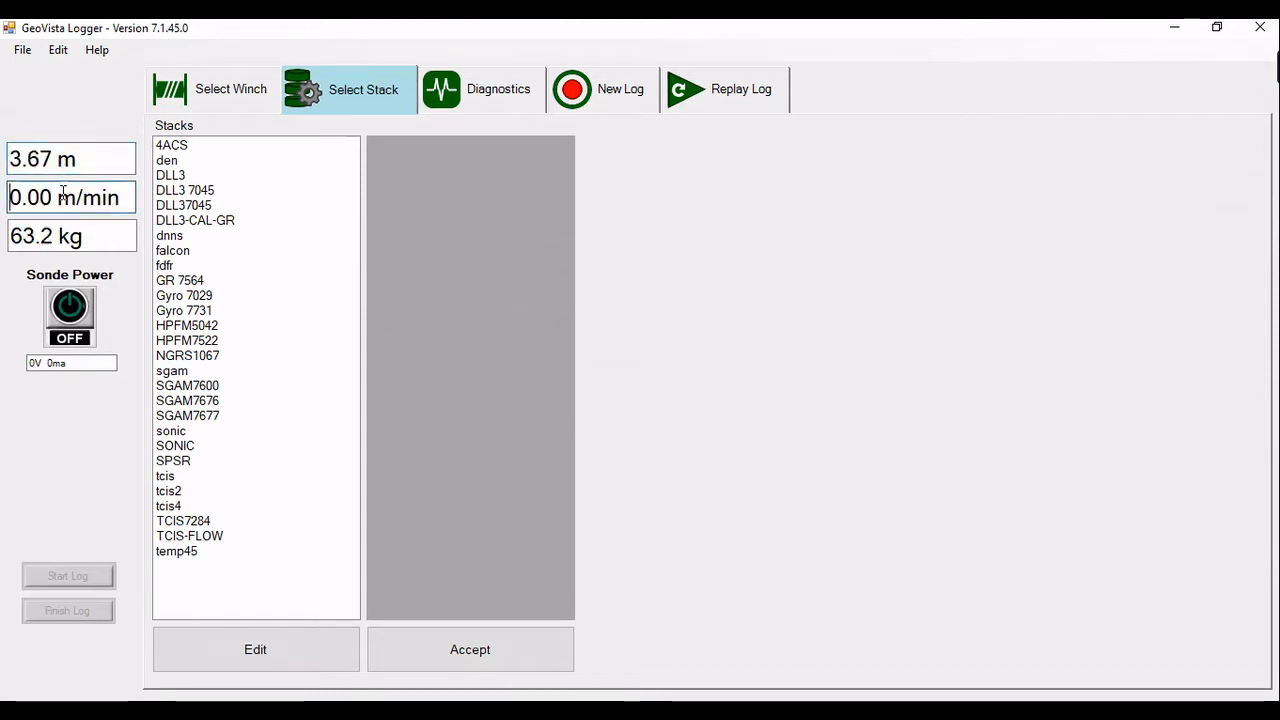
{"action": "left_click", "coordinate": [48, 232]}
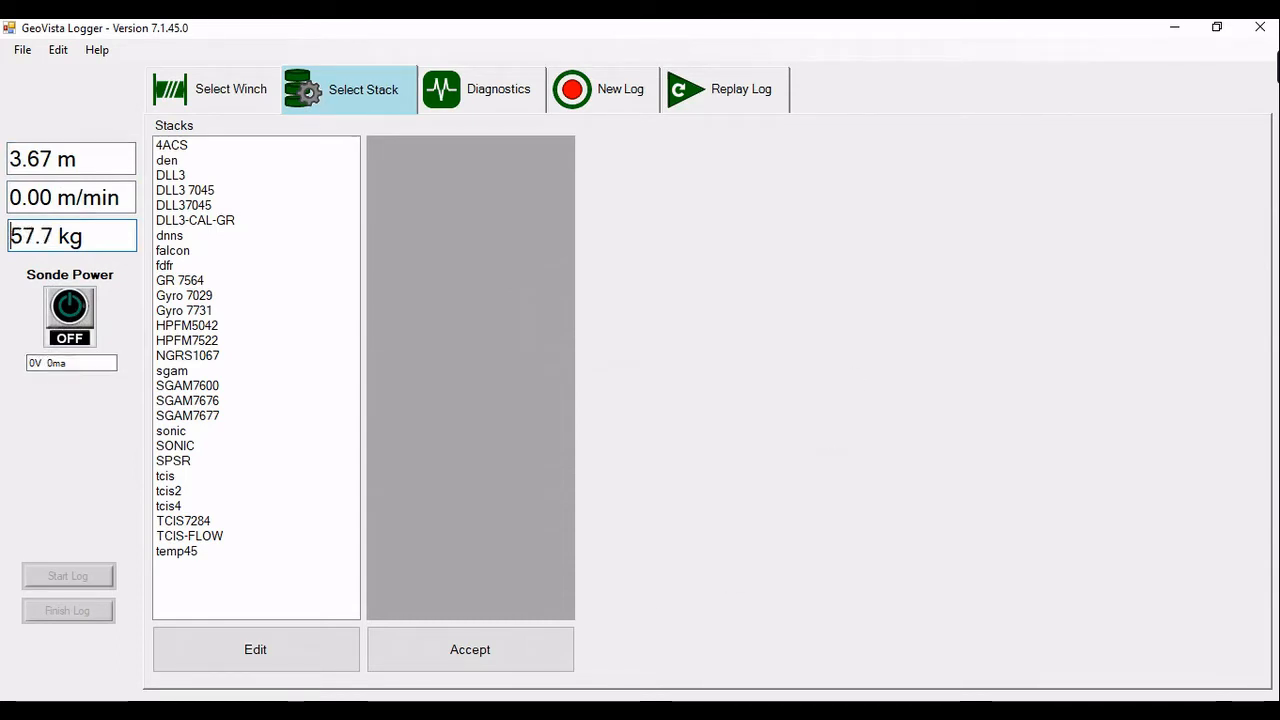
Switch to File Explorer, look through the Calibration and Logs folders inside GeoVista Data, and minimise the window
{"action": "mouse_move", "coordinate": [328, 712]}
{"action": "left_click", "coordinate": [180, 712]}
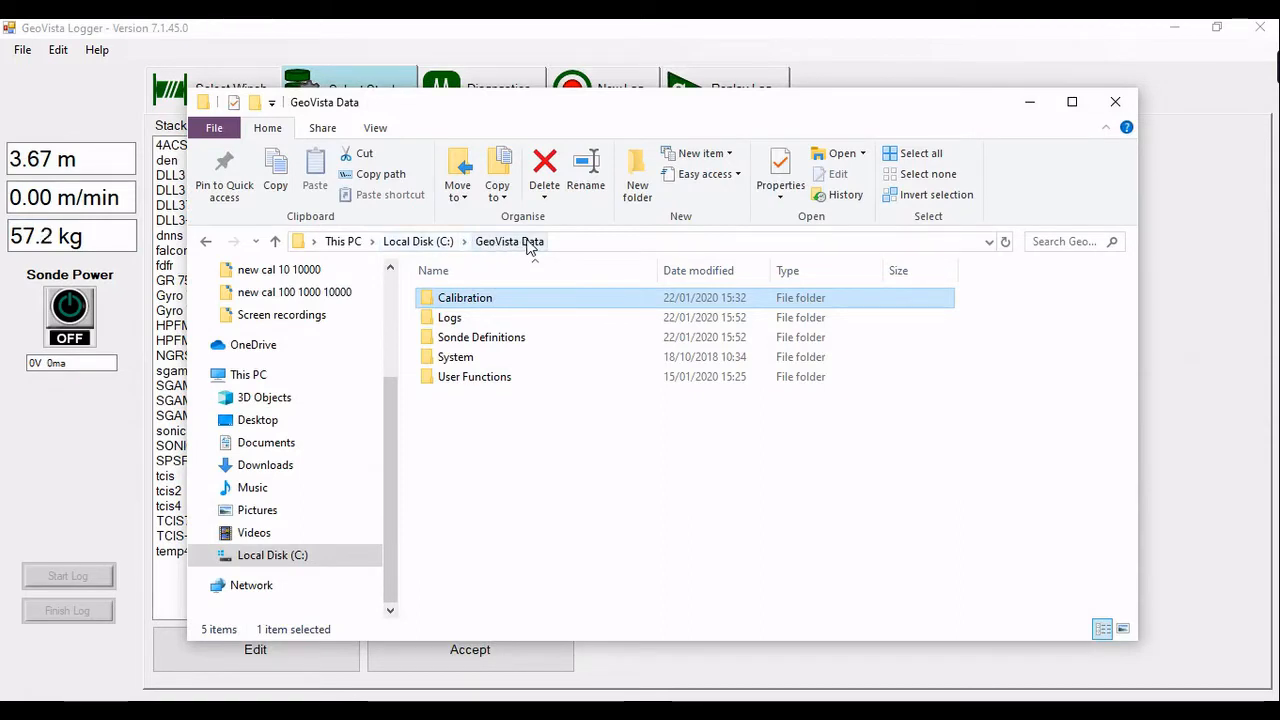
{"action": "double_click", "coordinate": [477, 304]}
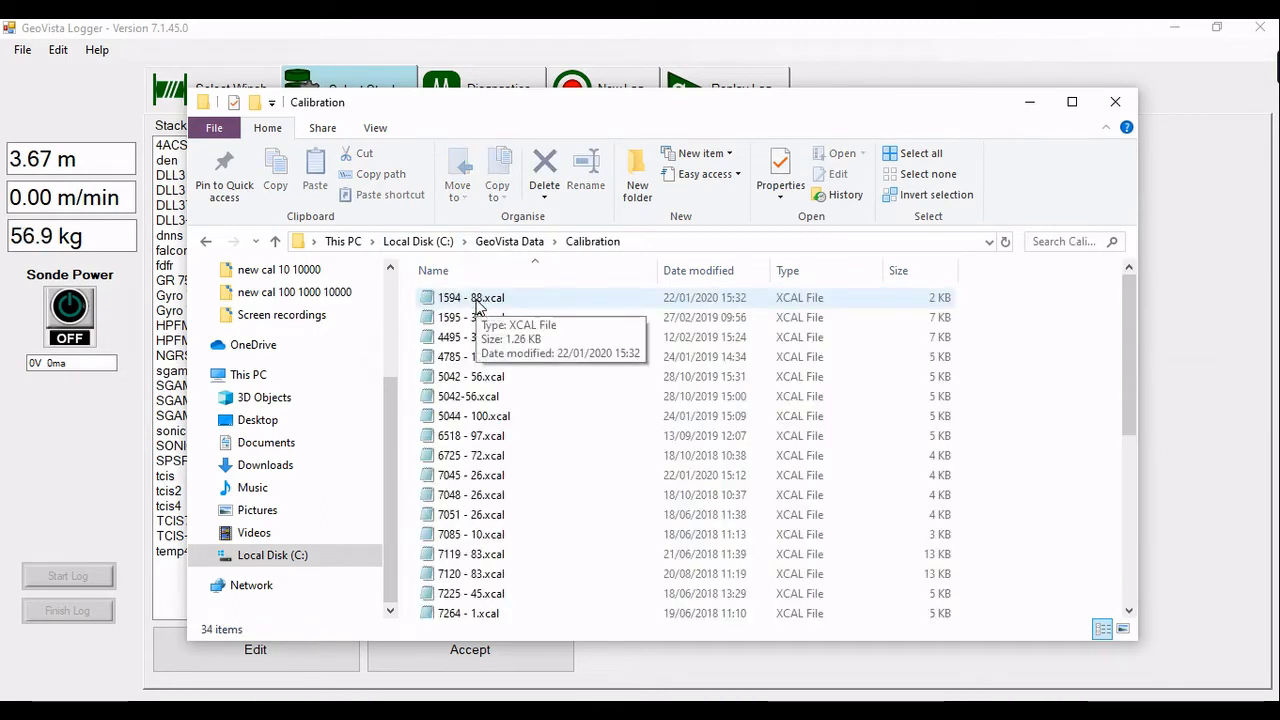
{"action": "key", "text": "BackSpace"}
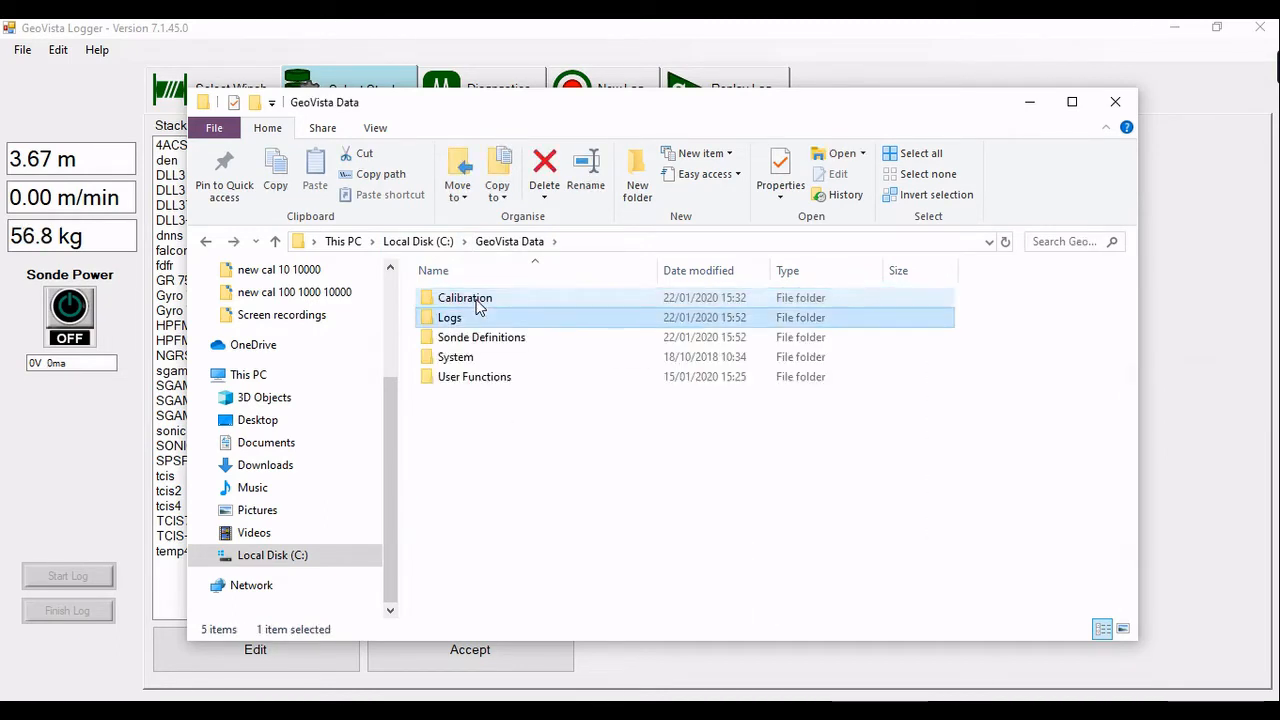
{"action": "key", "text": "Return"}
{"action": "key", "text": "BackSpace"}
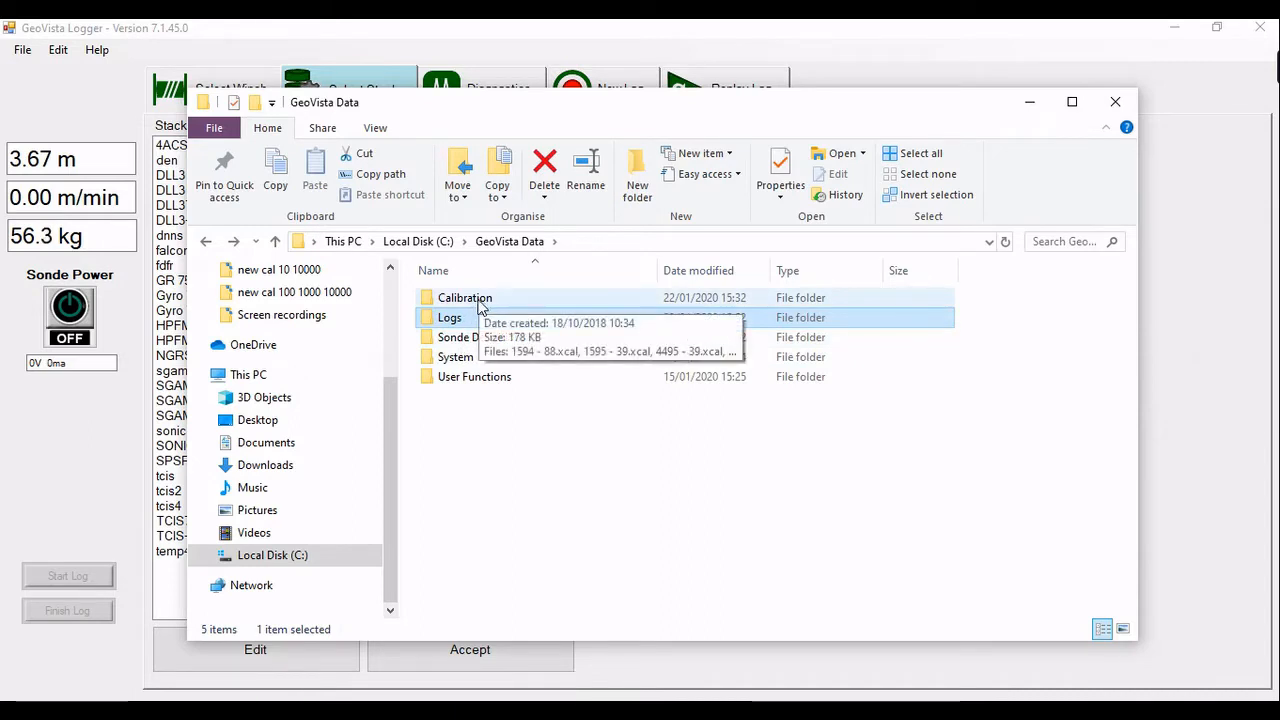
{"action": "left_click", "coordinate": [1031, 106]}
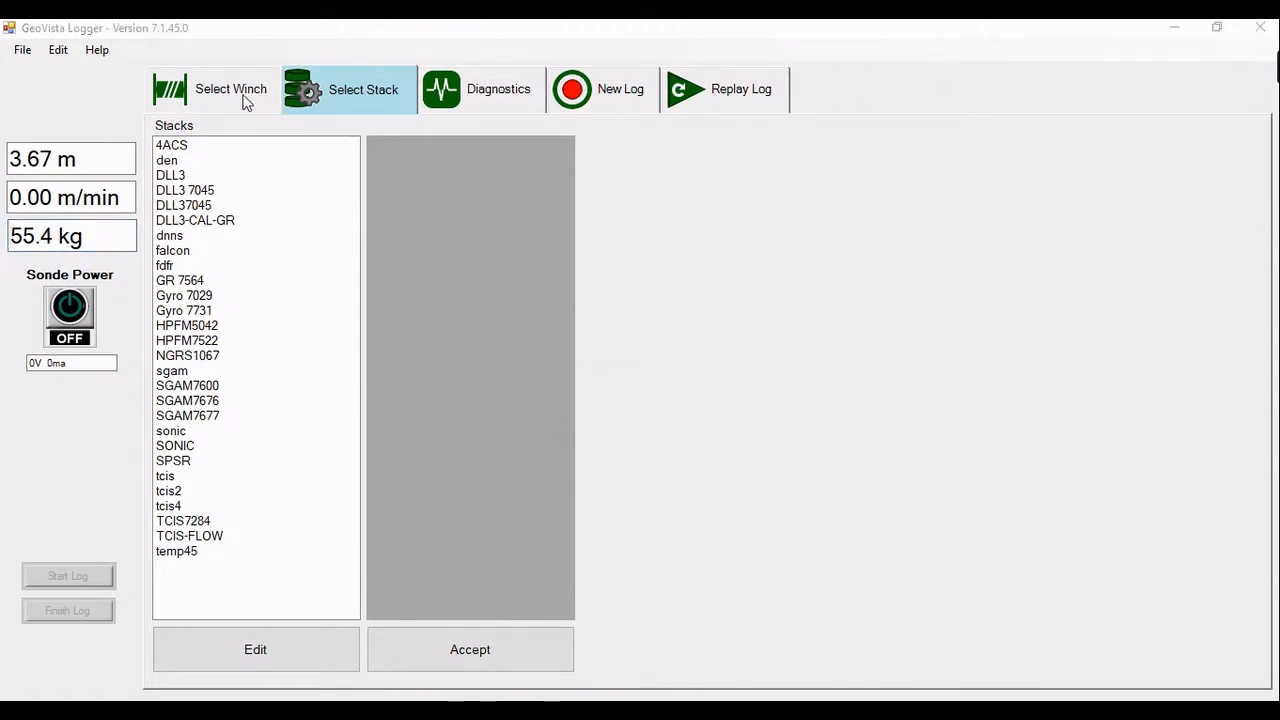
Open New Winch (Default) from the list of winches for editing
{"action": "left_click", "coordinate": [247, 99]}
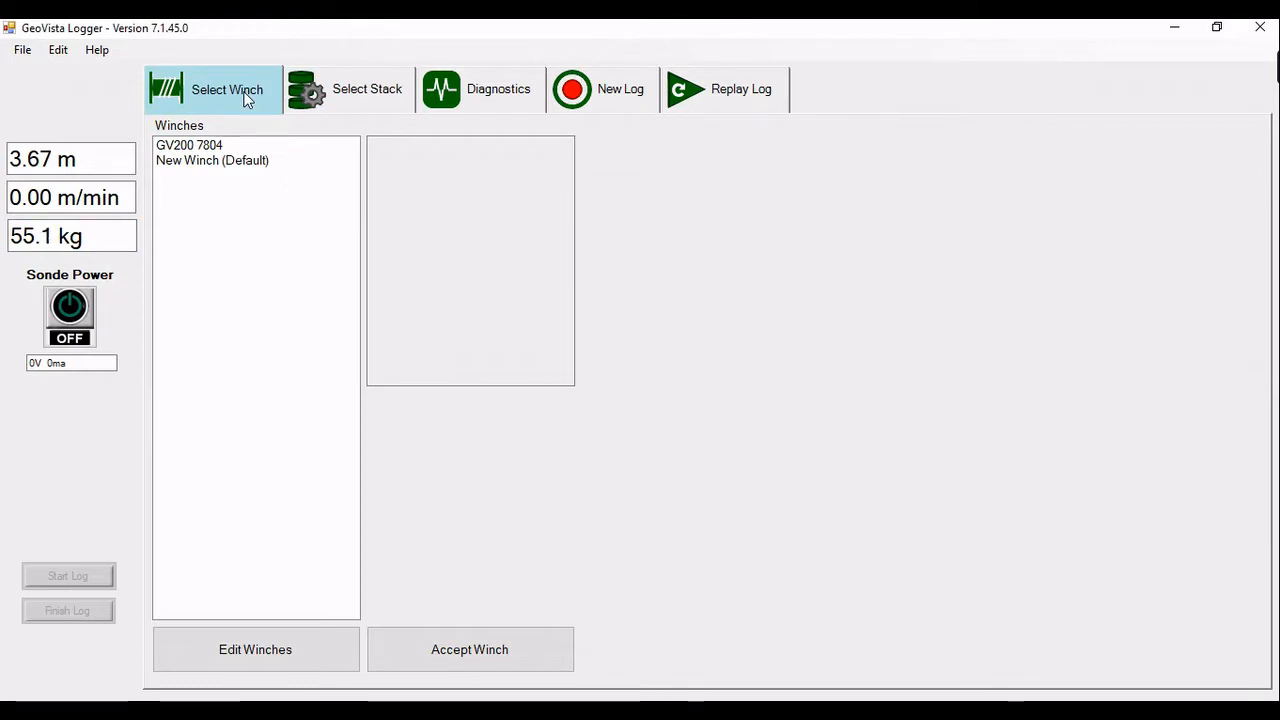
{"action": "left_click", "coordinate": [221, 160]}
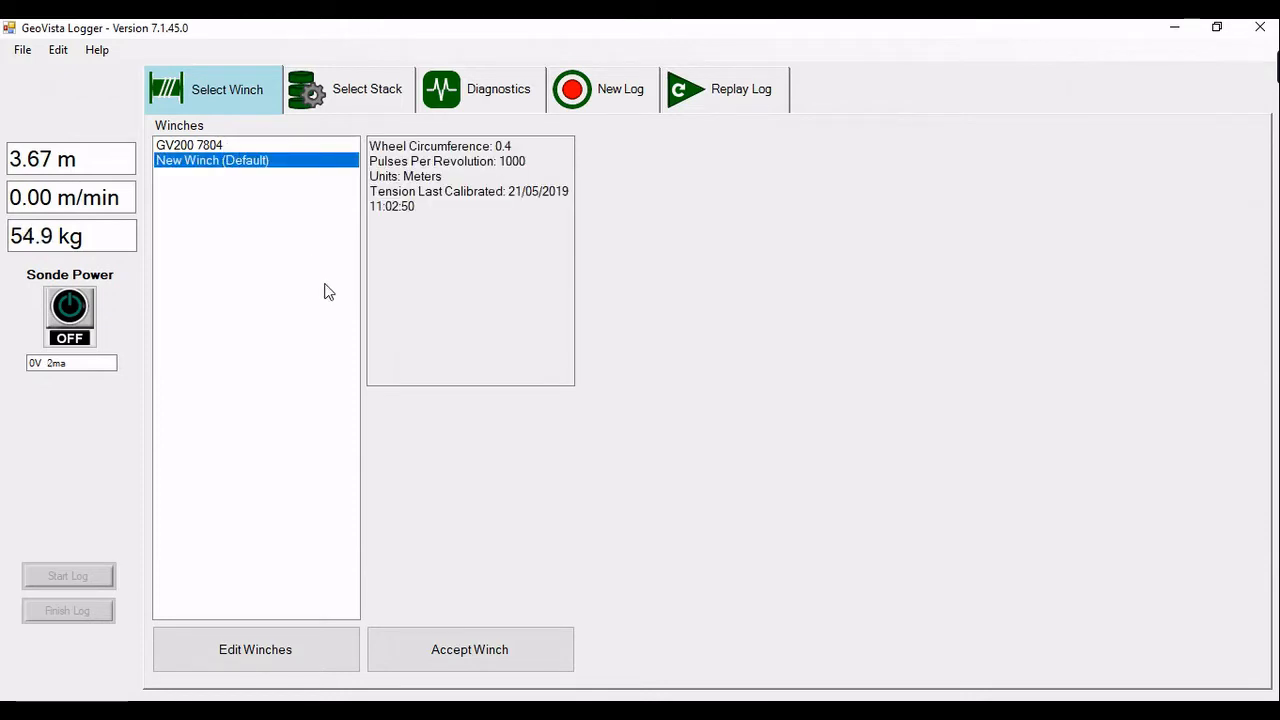
{"action": "left_click", "coordinate": [264, 664]}
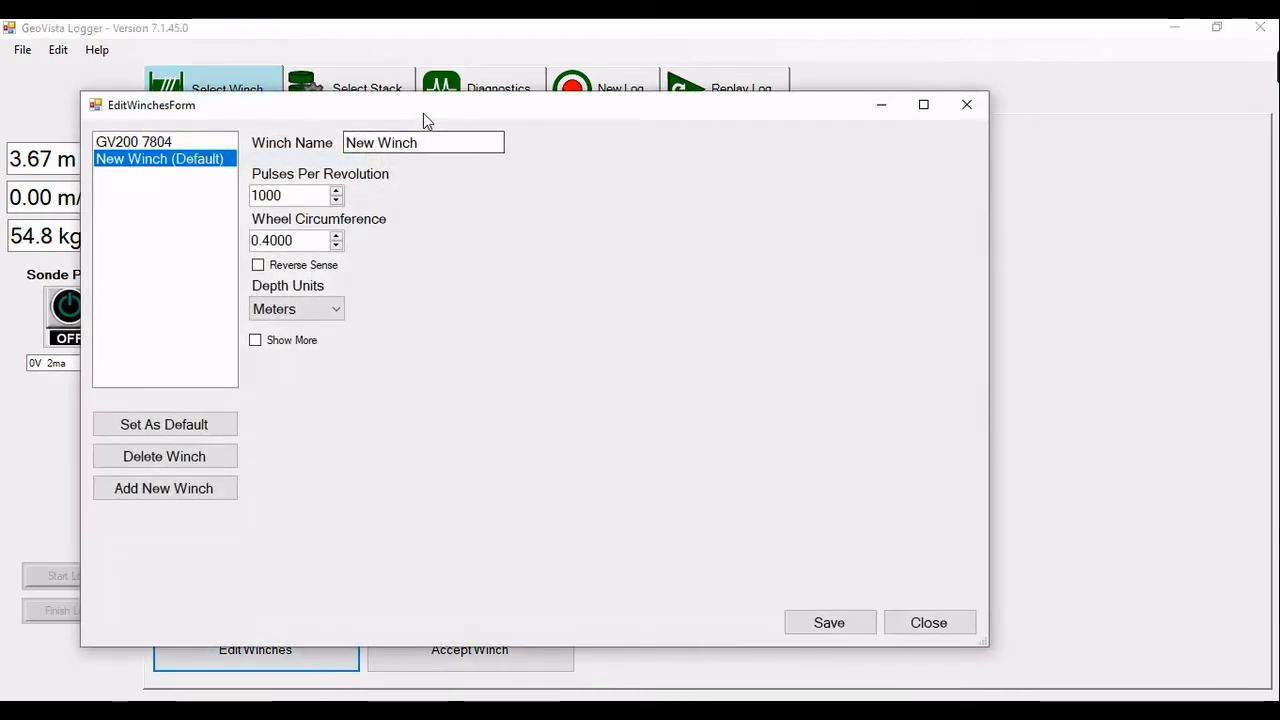
{"action": "left_click_drag", "start_coordinate": [423, 113], "coordinate": [503, 68]}
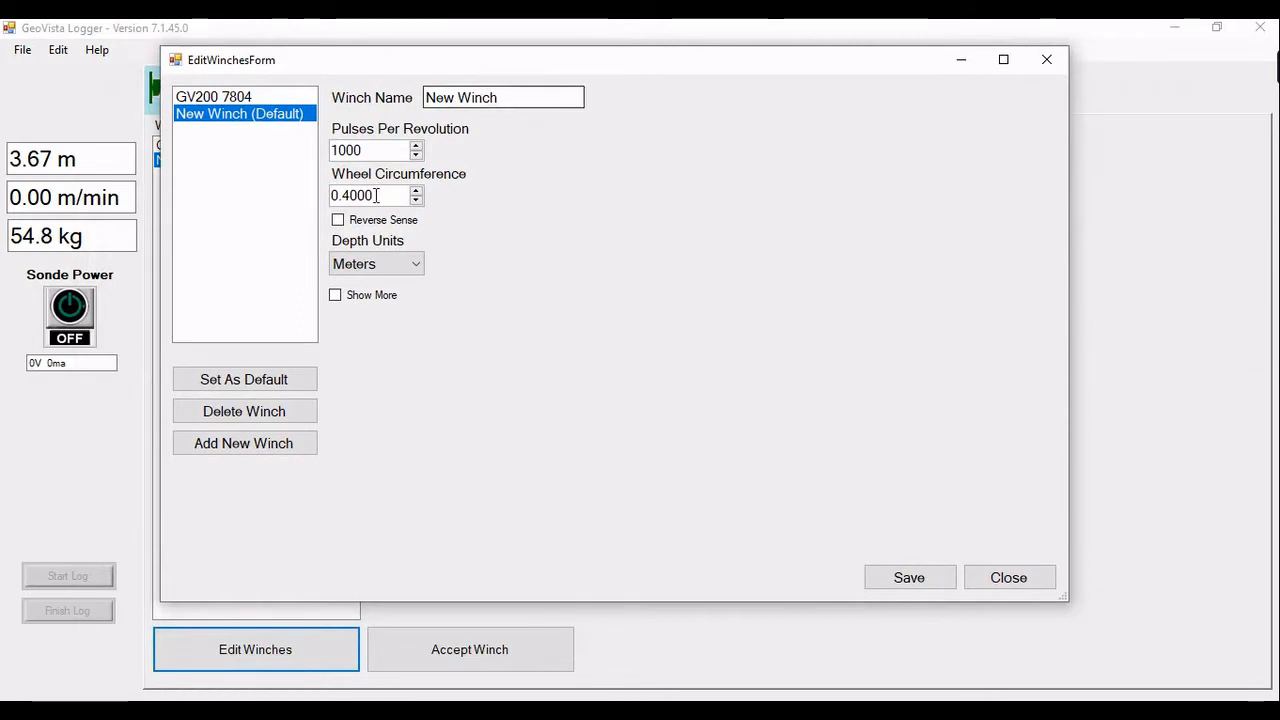
Review the winch's basic settings, including its name, reverse sense option and depth units
{"action": "left_click", "coordinate": [500, 97]}
{"action": "left_click_drag", "start_coordinate": [500, 97], "coordinate": [400, 110]}
{"action": "left_click", "coordinate": [510, 97]}
{"action": "left_click", "coordinate": [516, 104]}
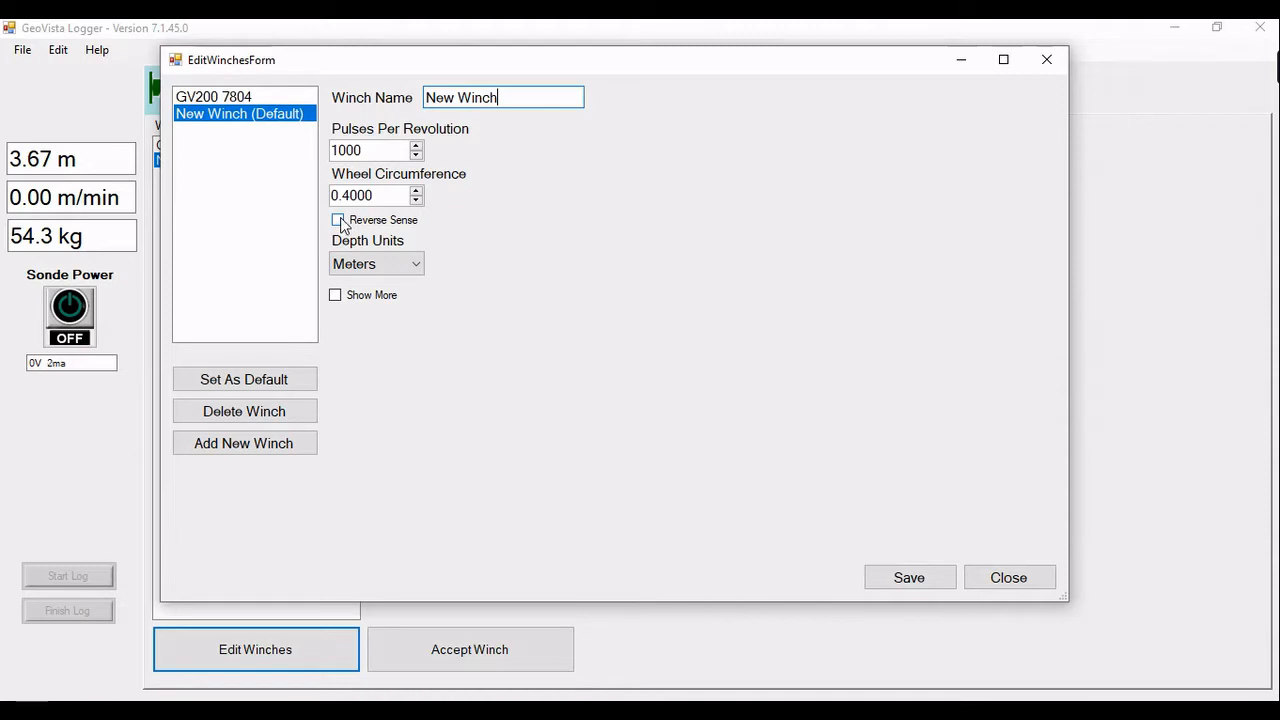
{"action": "left_click", "coordinate": [411, 265]}
{"action": "left_click", "coordinate": [412, 266]}
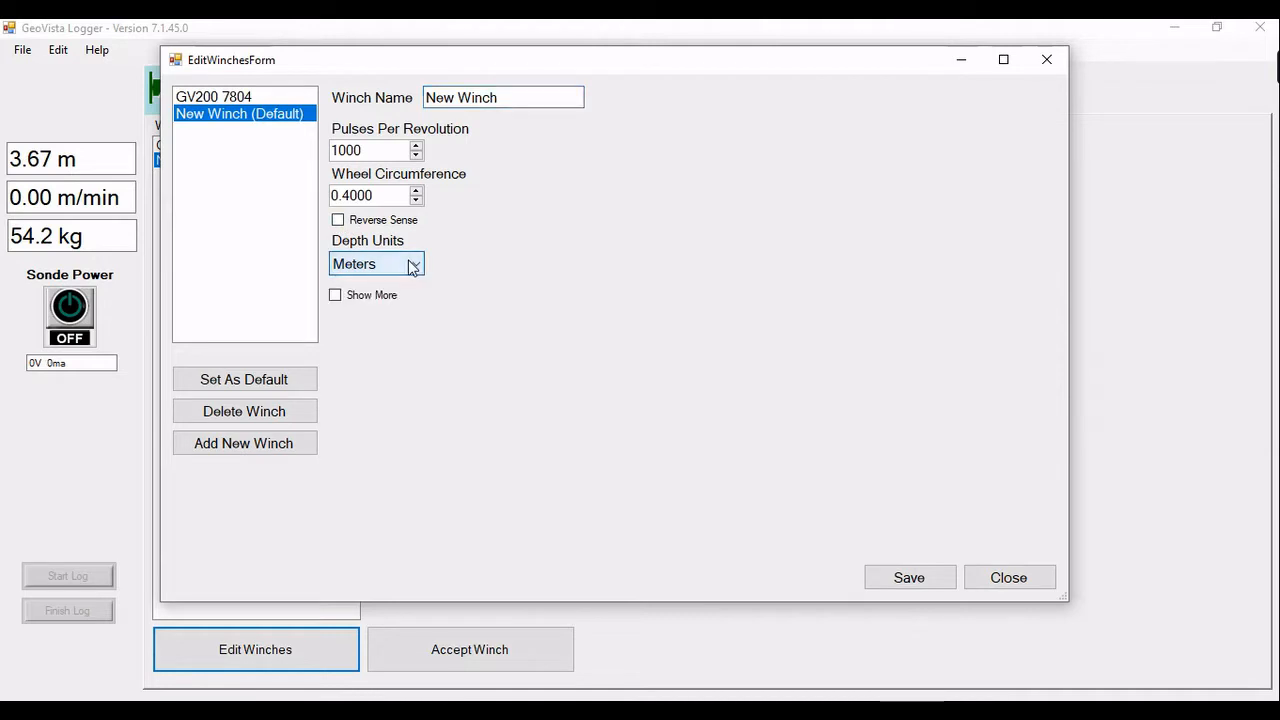
Show the additional winch settings and examine the low and high bits and values of the tension calibration
{"action": "left_click", "coordinate": [336, 296]}
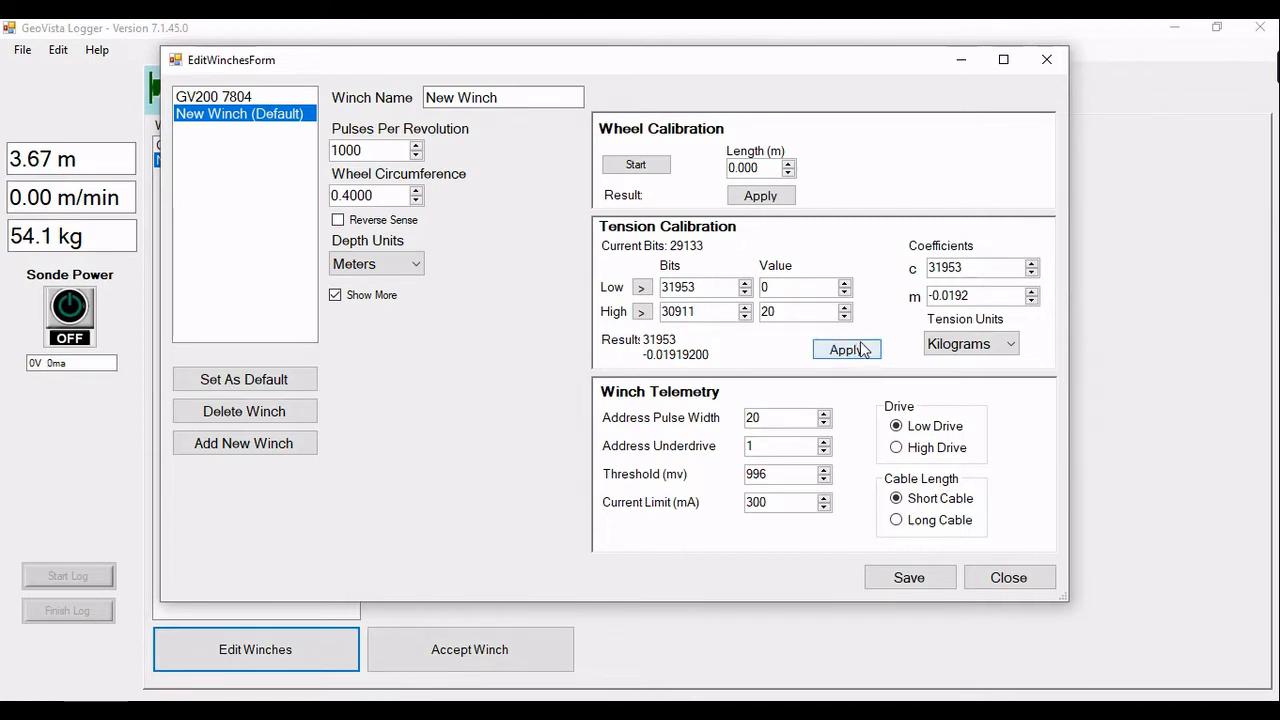
{"action": "left_click_drag", "start_coordinate": [776, 287], "coordinate": [754, 287]}
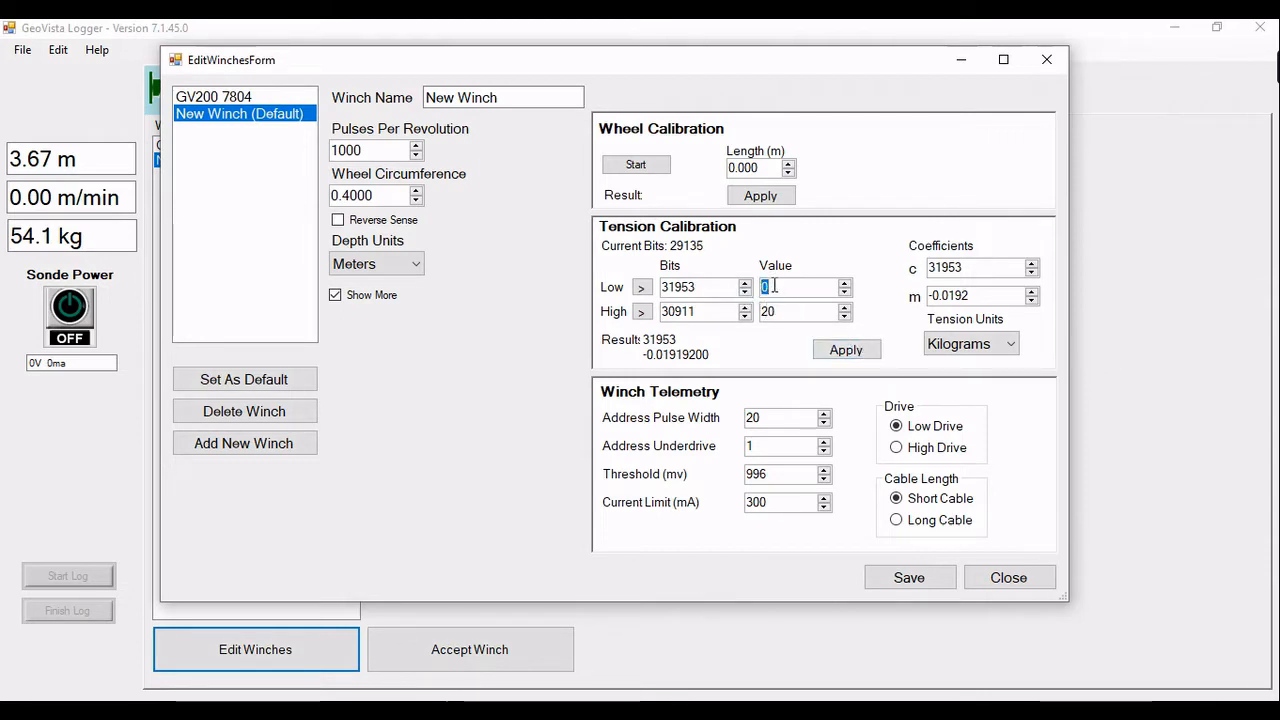
{"action": "left_click", "coordinate": [773, 286]}
{"action": "double_click", "coordinate": [776, 311]}
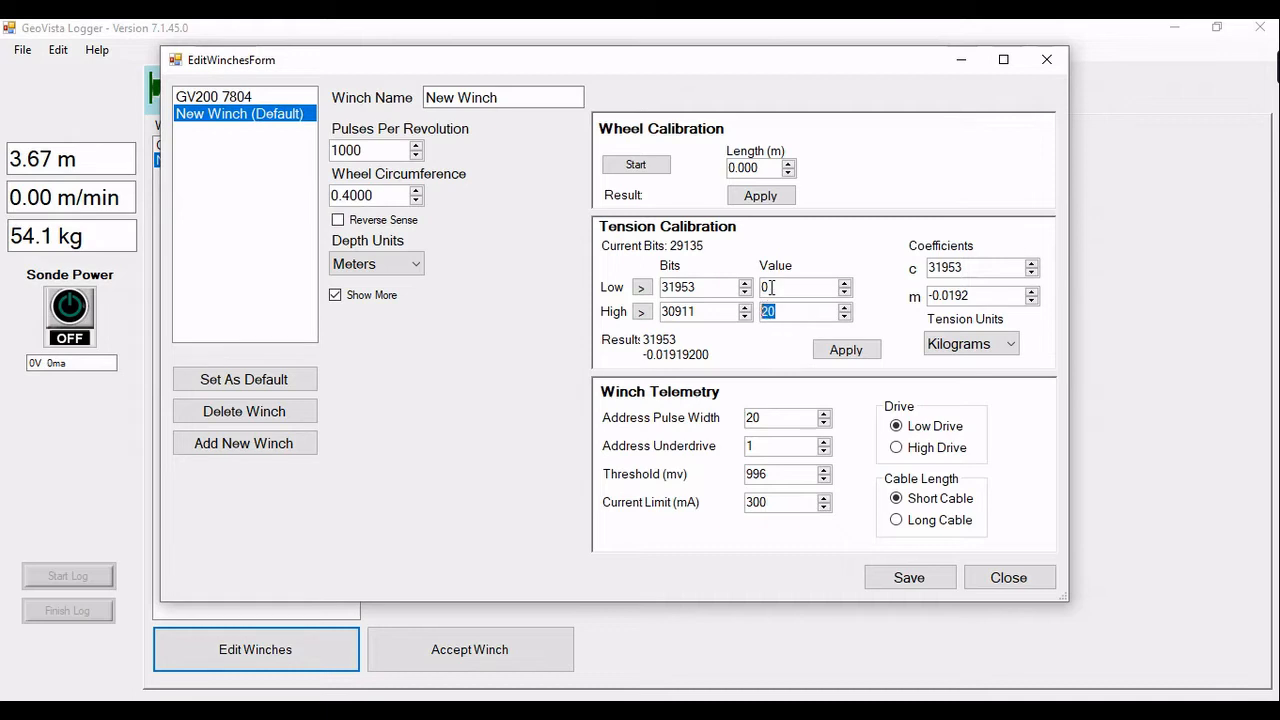
{"action": "left_click", "coordinate": [771, 288]}
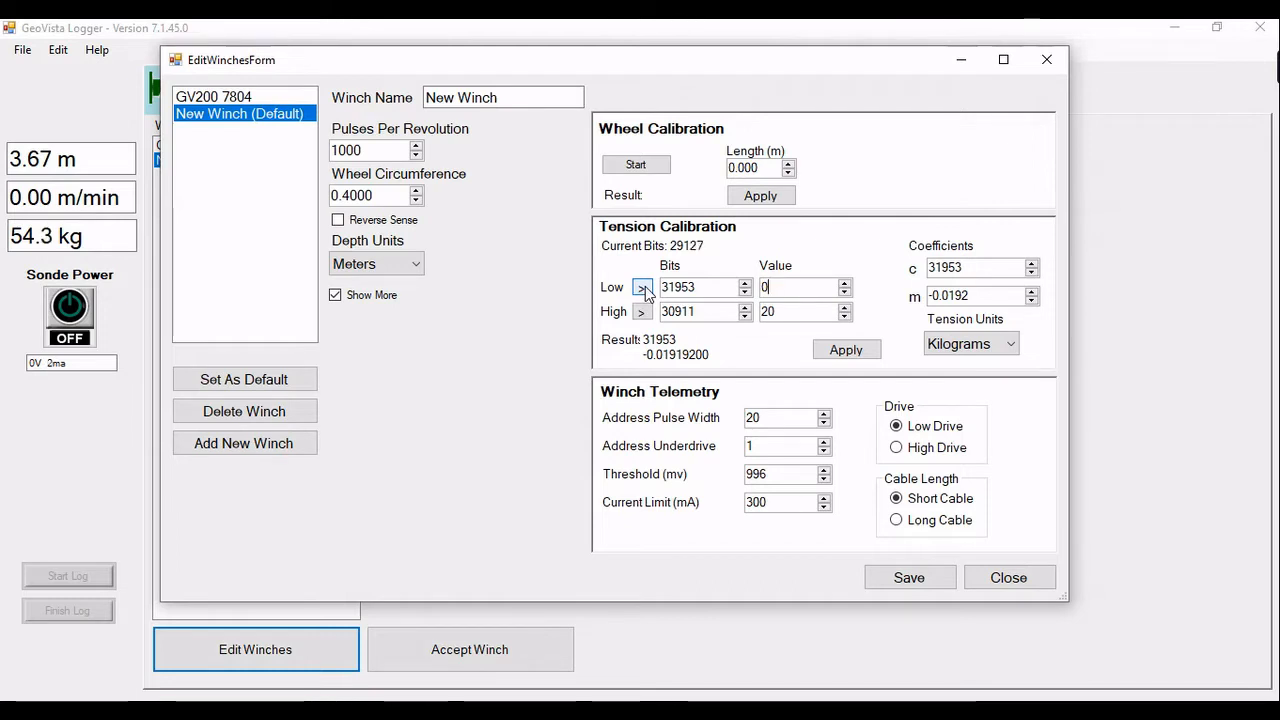
{"action": "double_click", "coordinate": [700, 287]}
{"action": "left_click", "coordinate": [775, 312]}
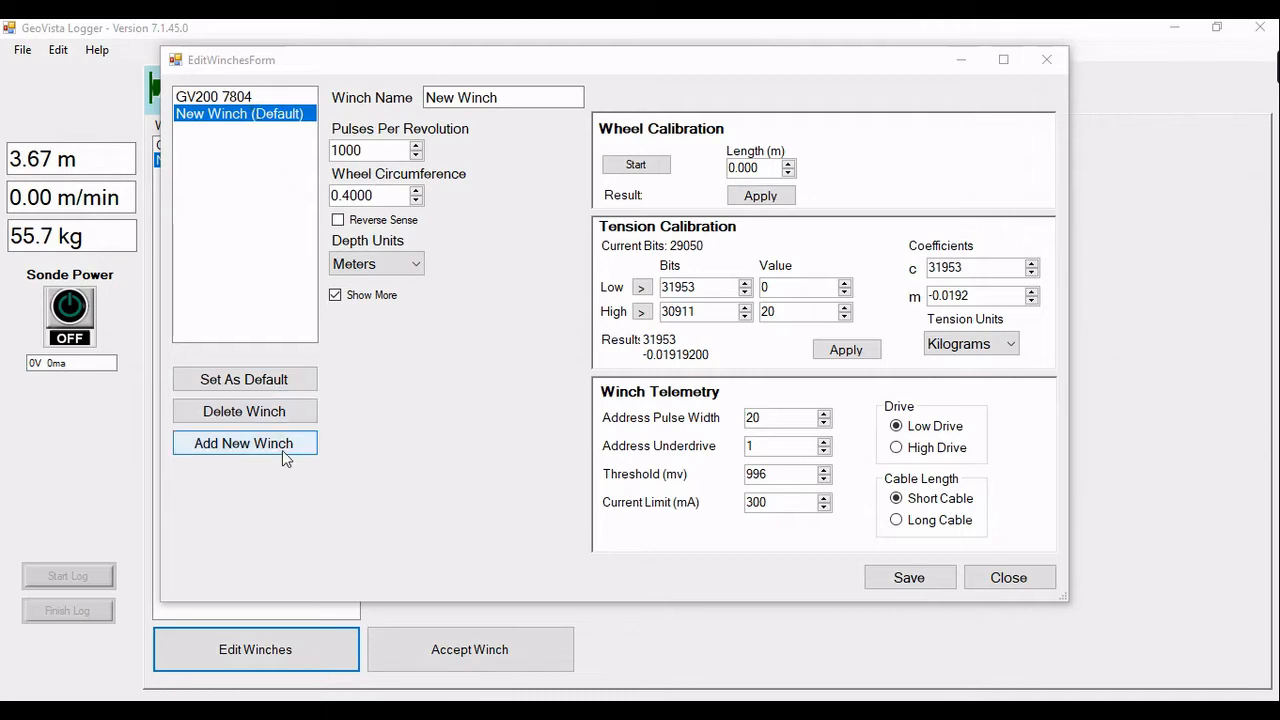
Save the winch settings, leave the editor and select New Winch (Default) in the list of winches
{"action": "left_click", "coordinate": [906, 577]}
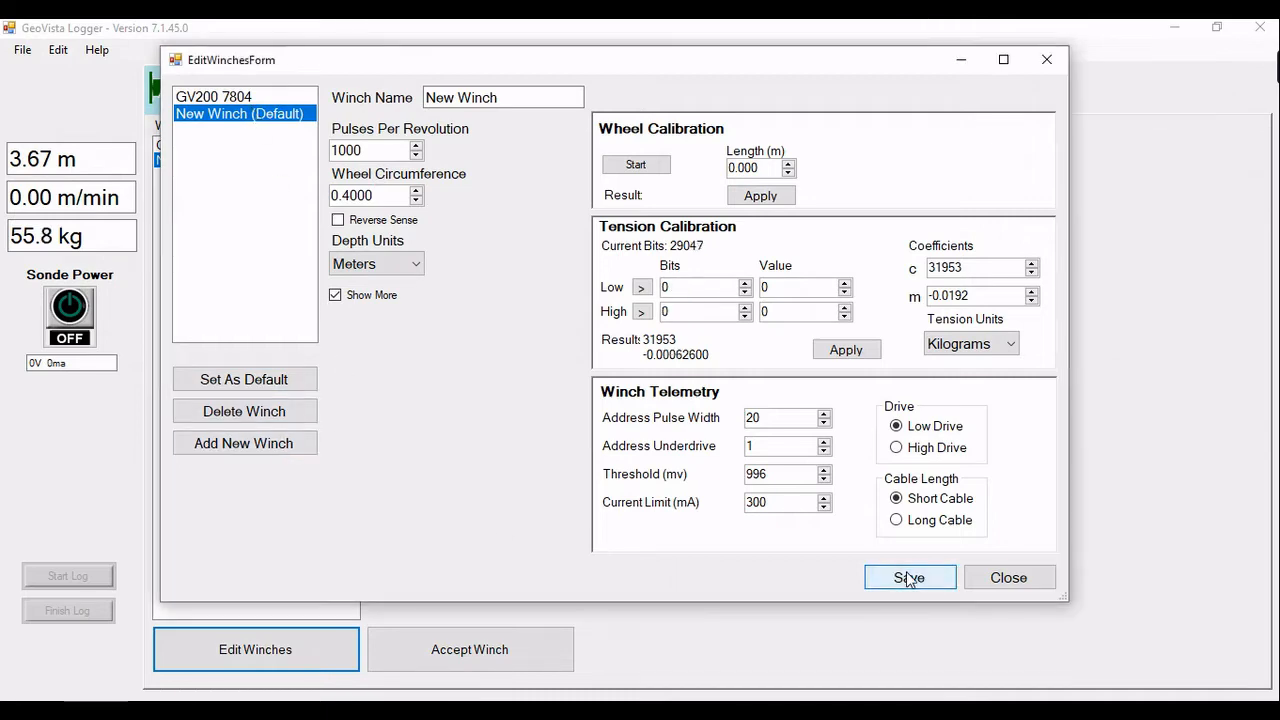
{"action": "left_click", "coordinate": [1010, 575]}
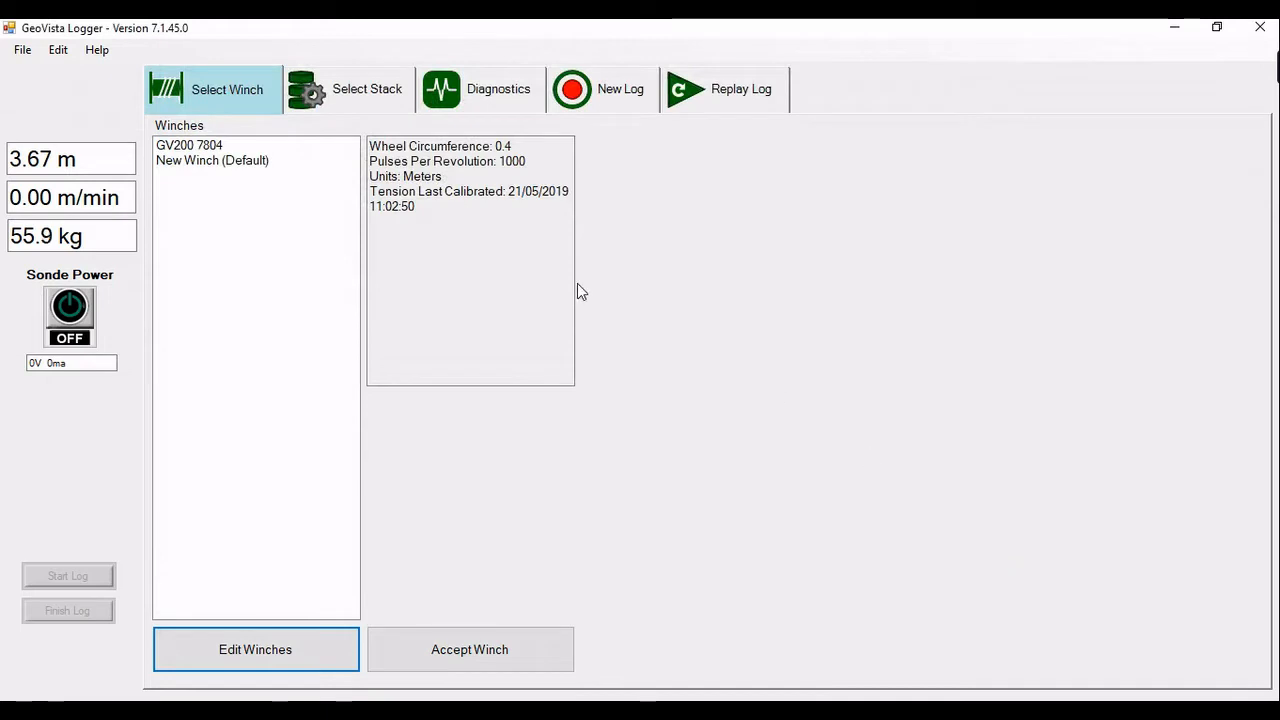
{"action": "left_click", "coordinate": [238, 162]}
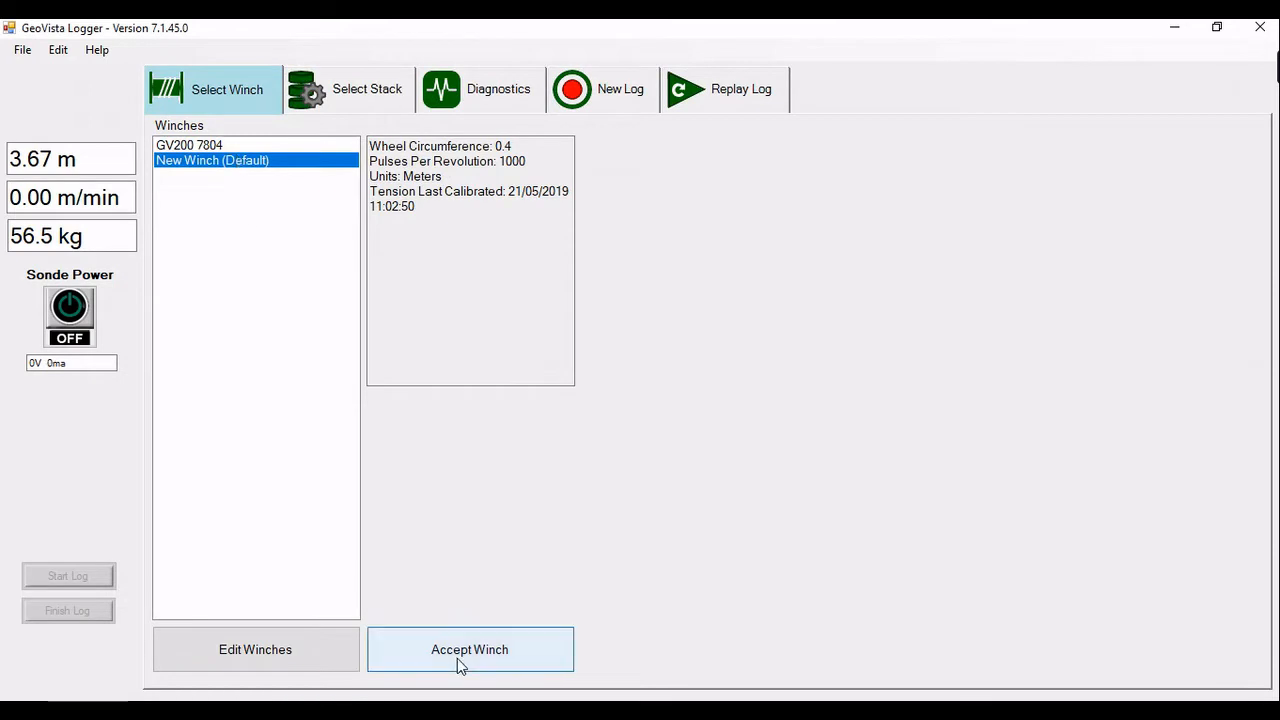
Accept New Winch (Default) as the winch and open the My Sondes list
{"action": "left_click", "coordinate": [457, 658]}
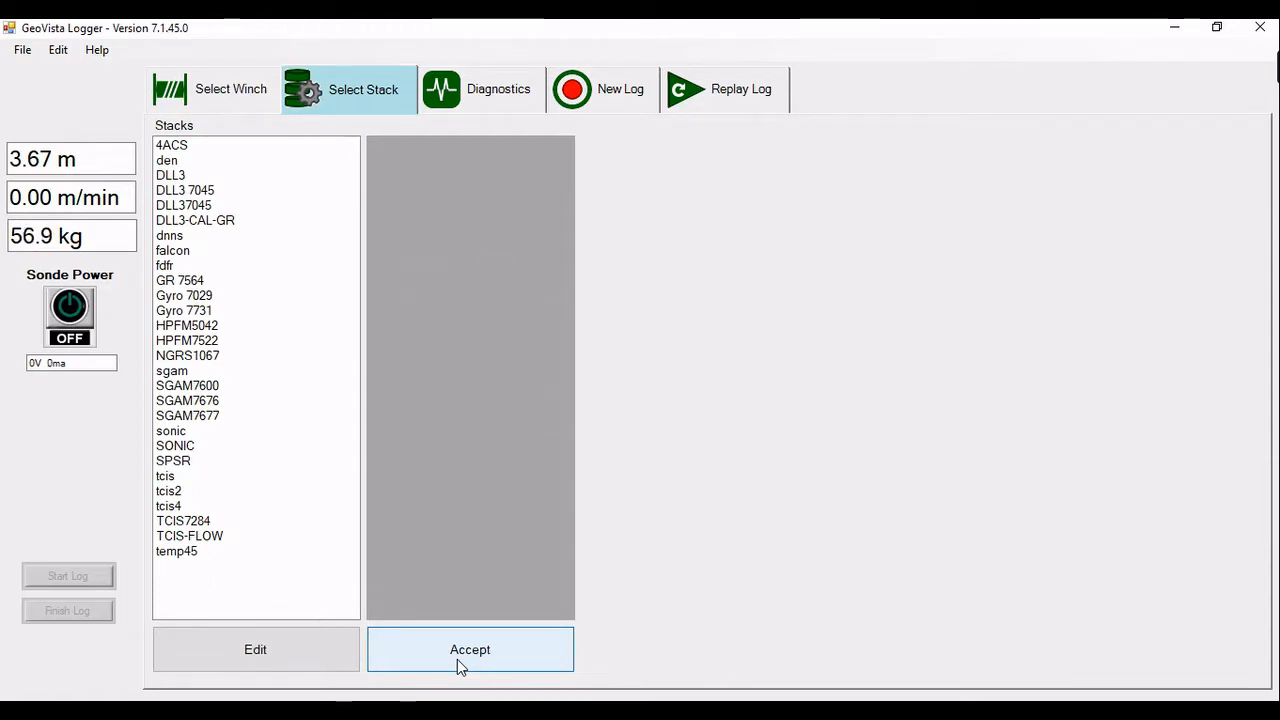
{"action": "left_click", "coordinate": [72, 58]}
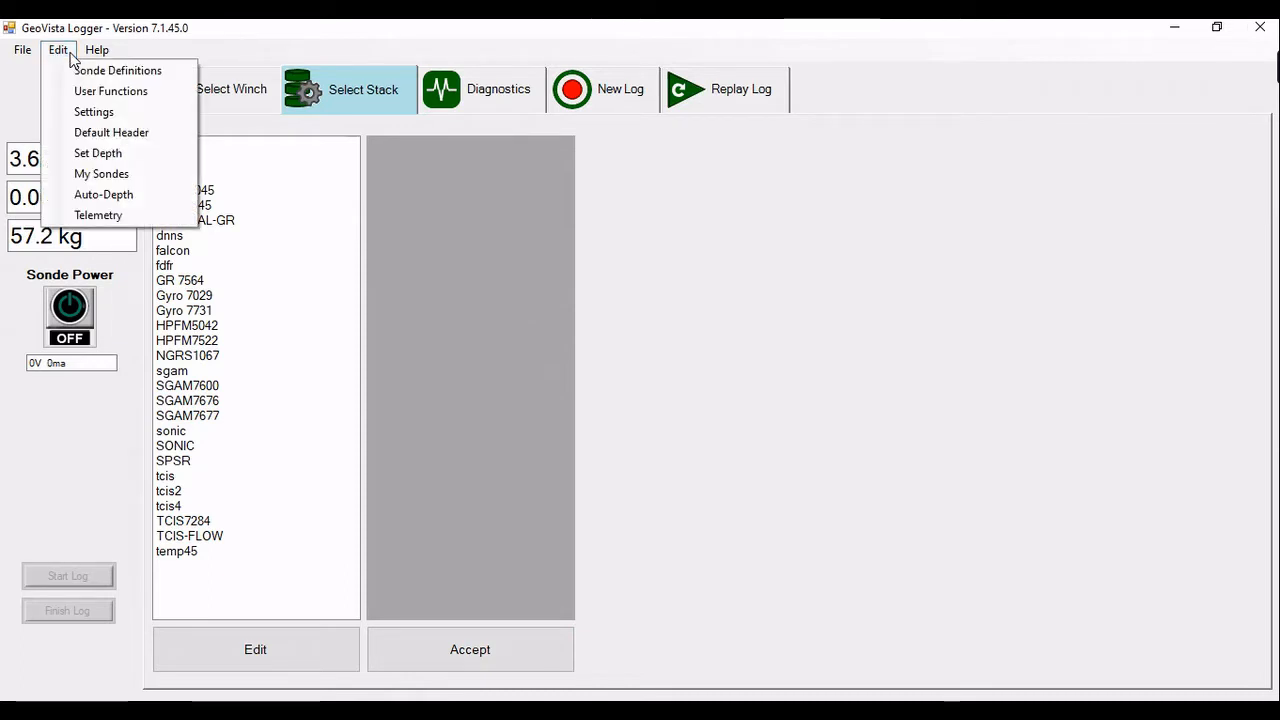
{"action": "left_click", "coordinate": [106, 178]}
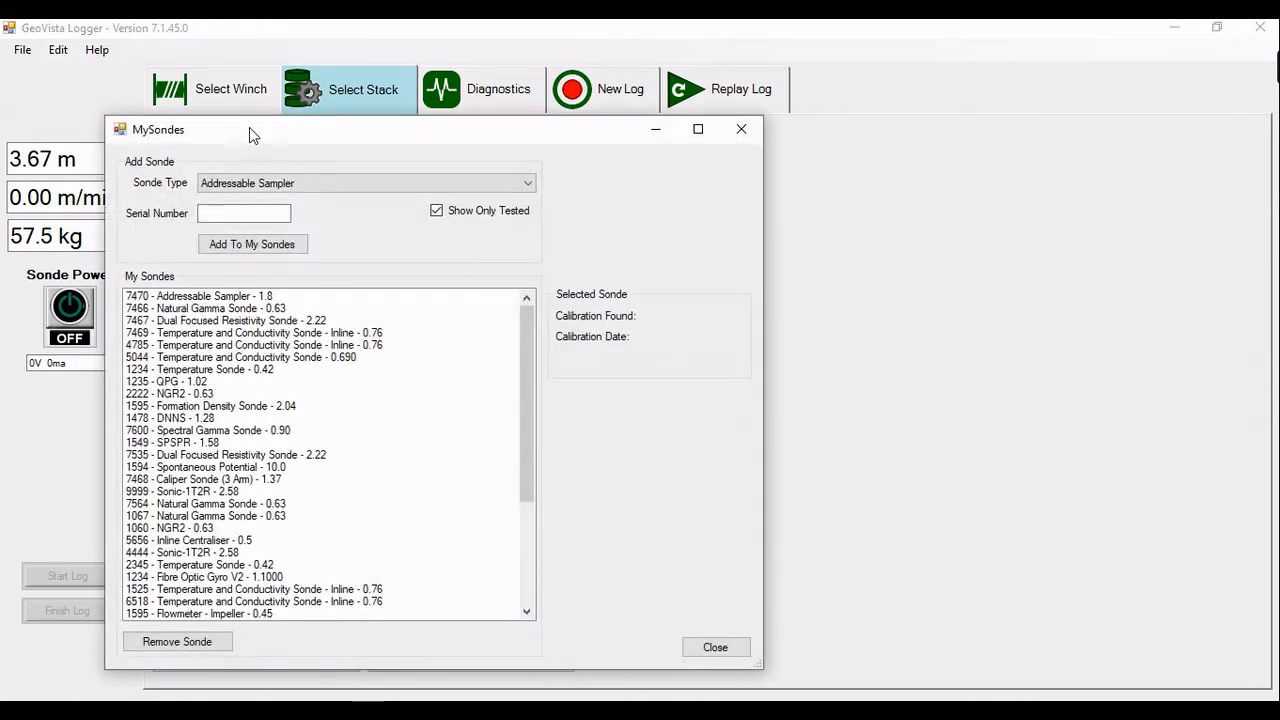
{"action": "left_click_drag", "start_coordinate": [249, 128], "coordinate": [437, 85]}
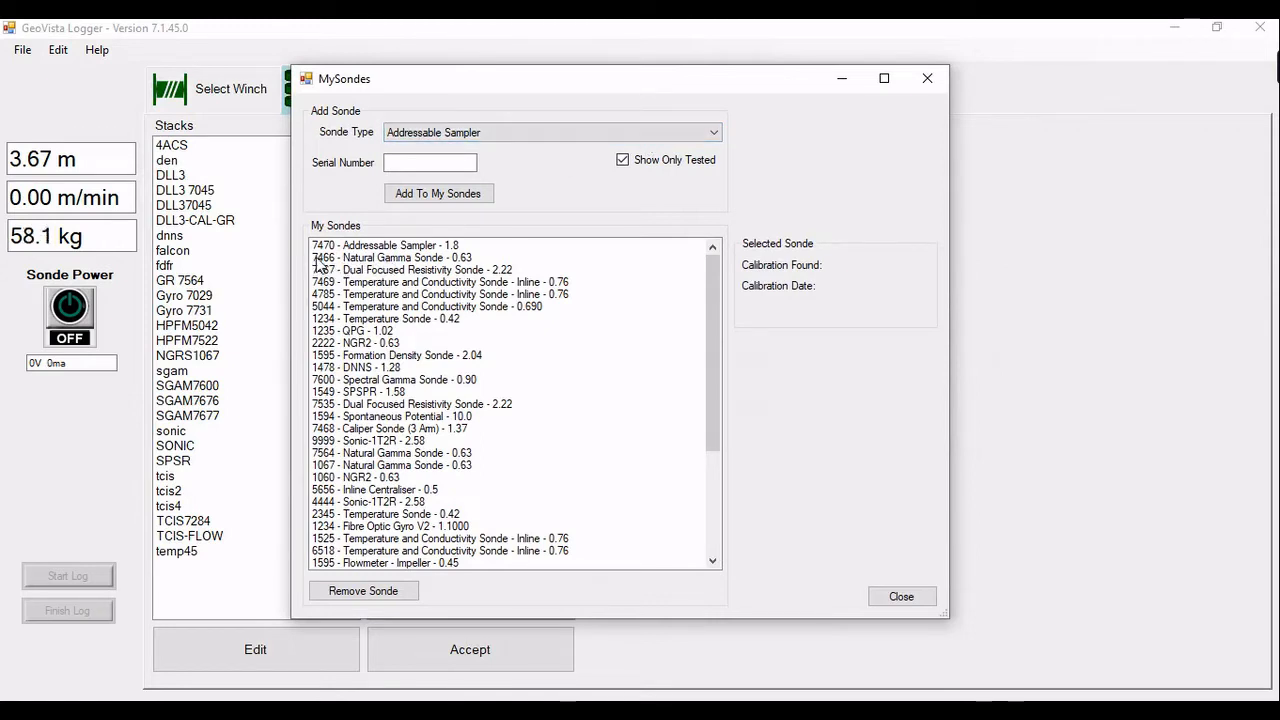
Add a Natural Gamma Sonde with serial number 1222 to My Sondes
{"action": "left_click", "coordinate": [511, 138]}
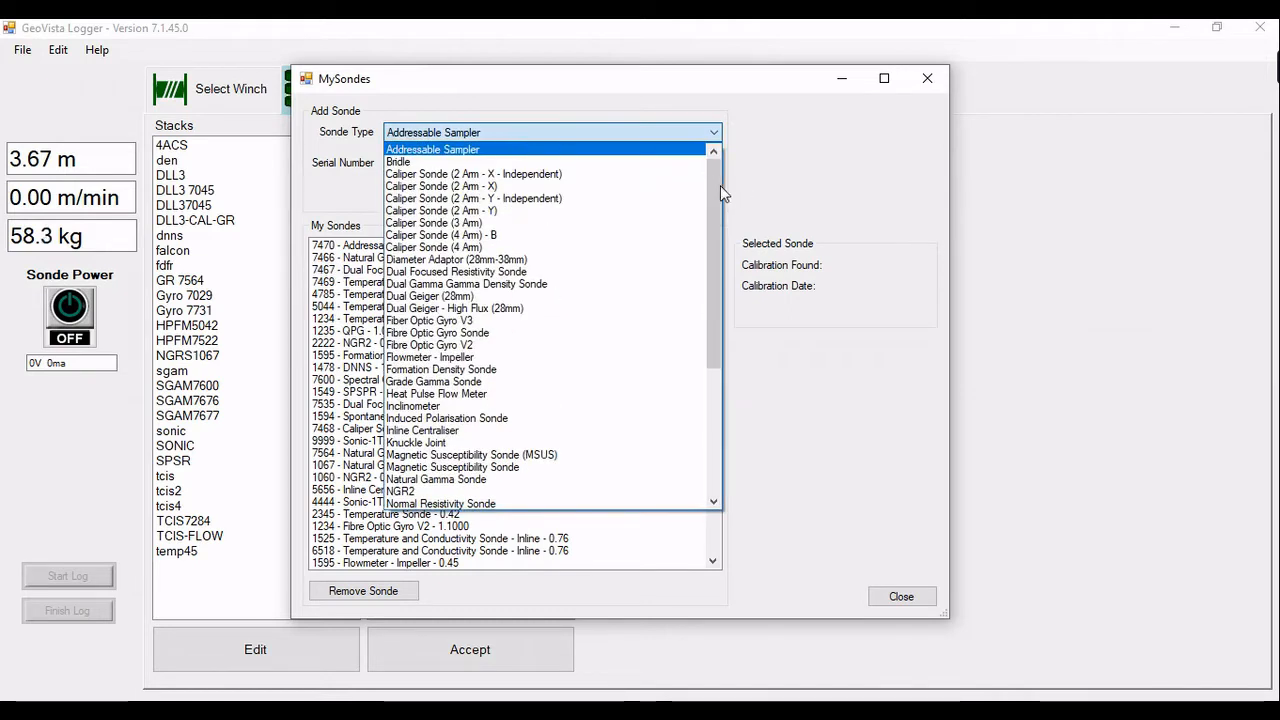
{"action": "left_click_drag", "start_coordinate": [709, 186], "coordinate": [706, 216]}
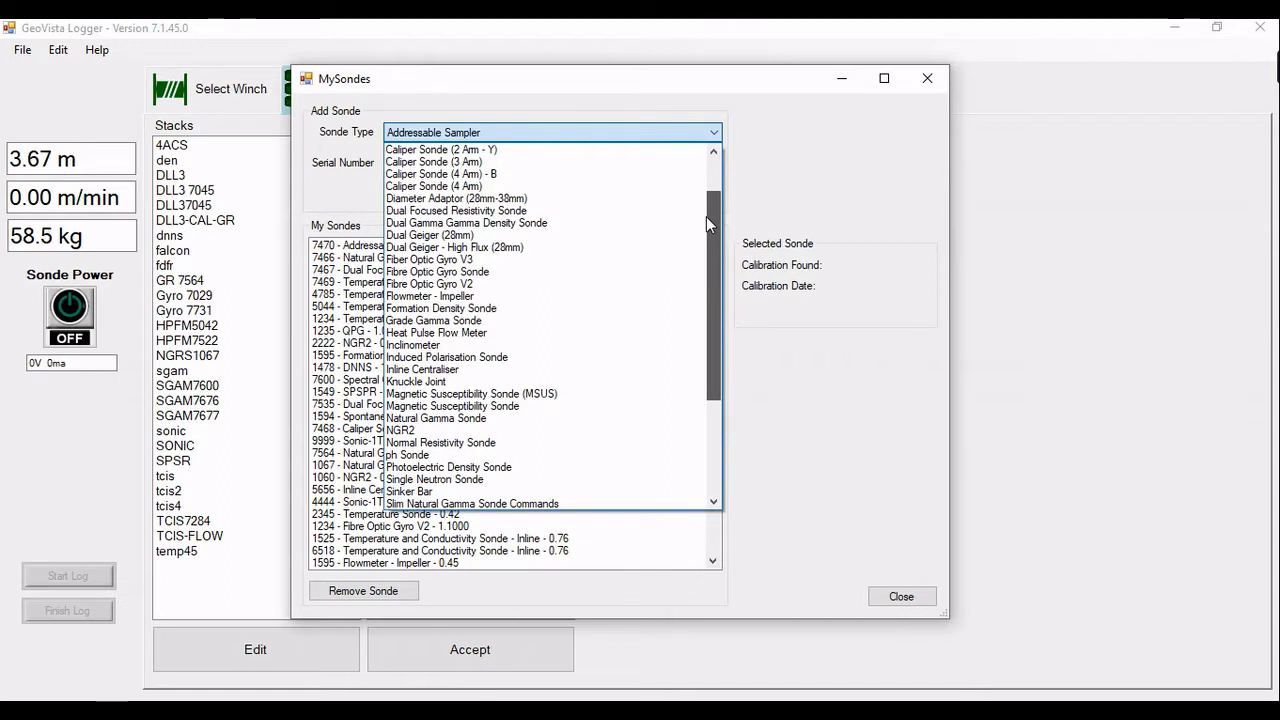
{"action": "left_click", "coordinate": [479, 419]}
{"action": "left_click", "coordinate": [424, 160]}
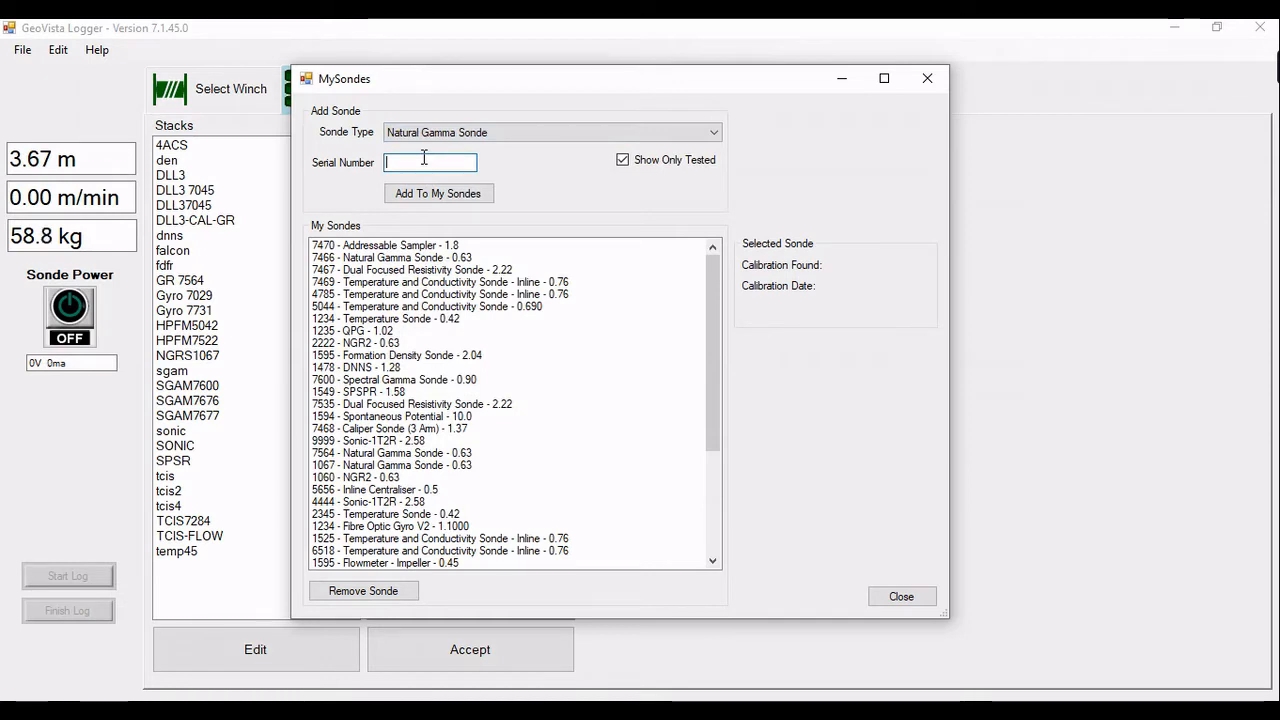
{"action": "type", "text": "122"}
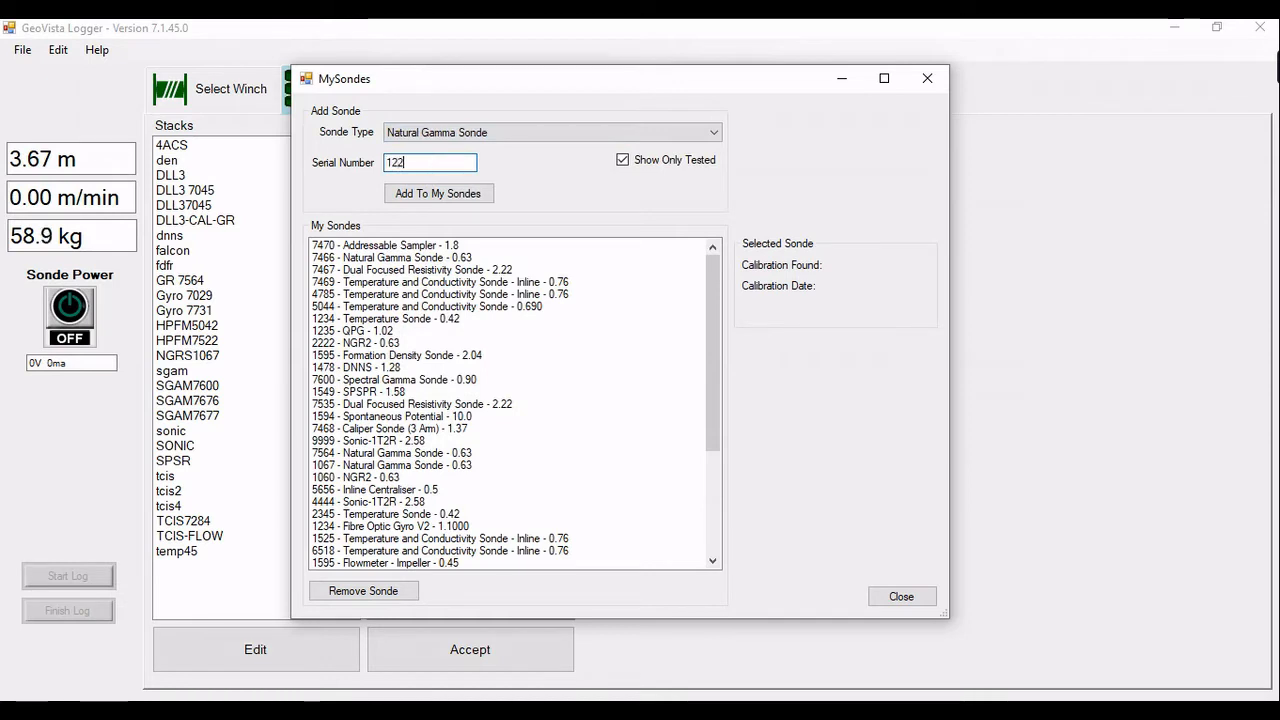
{"action": "type", "text": "2"}
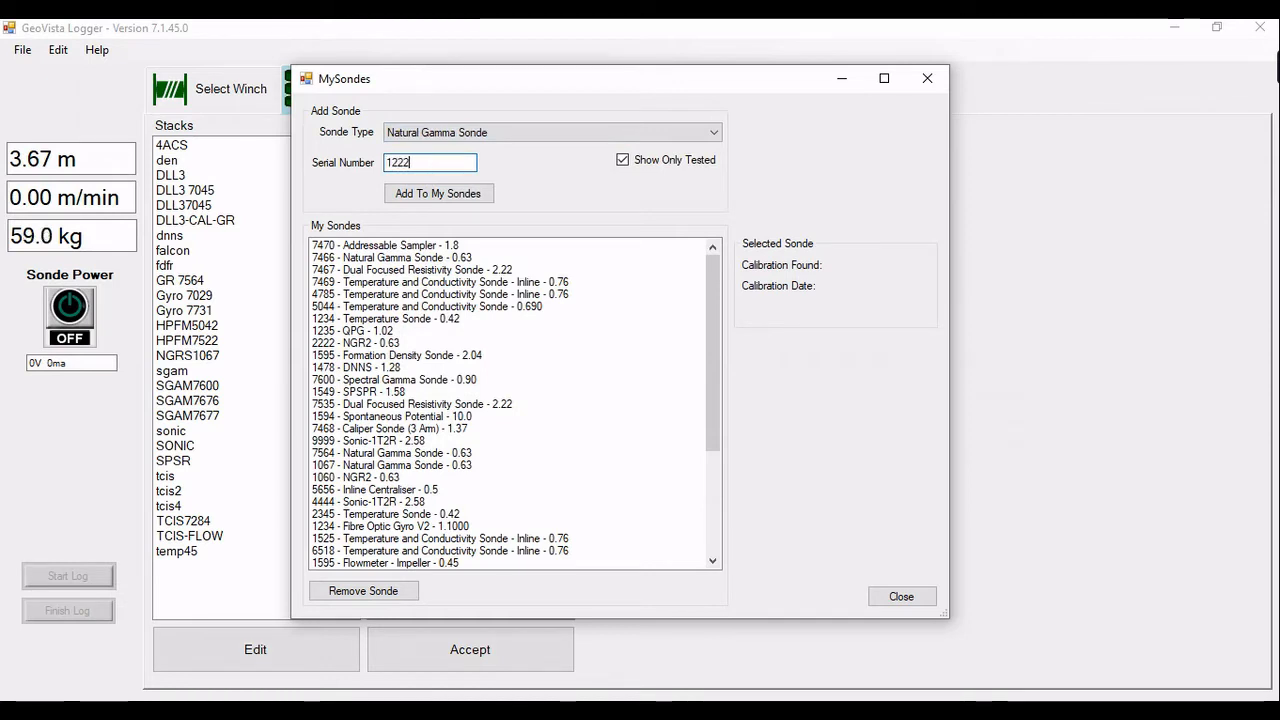
{"action": "left_click", "coordinate": [465, 192]}
Check the calibration information of the newly added 1222 Natural Gamma Sonde, then close My Sondes
{"action": "left_click_drag", "start_coordinate": [713, 345], "coordinate": [696, 482]}
{"action": "left_click", "coordinate": [408, 564]}
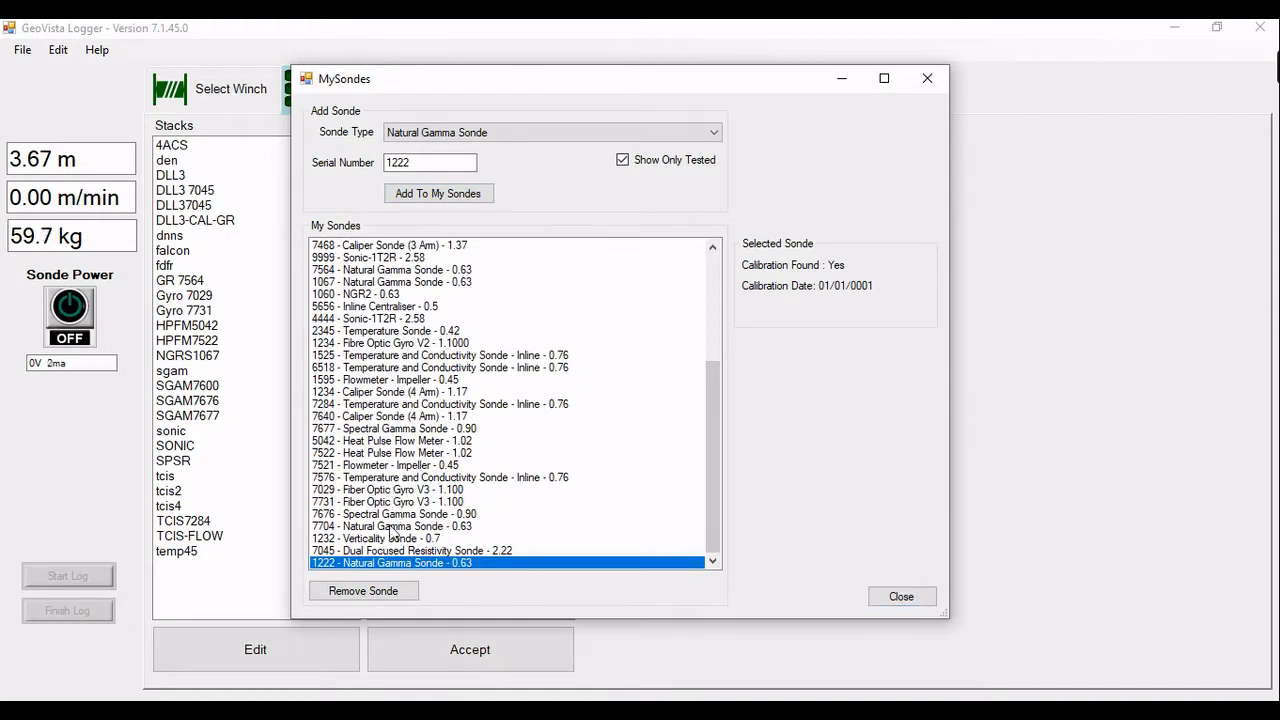
{"action": "left_click", "coordinate": [900, 596]}
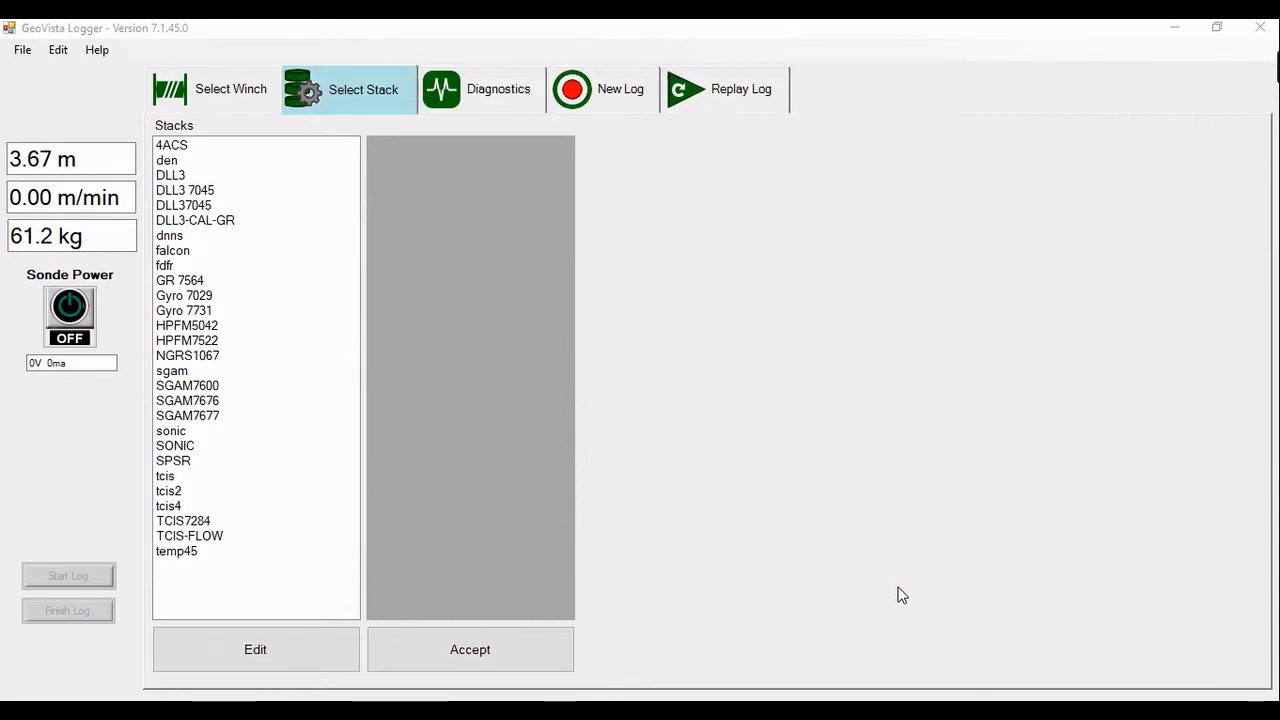
Open the stack editor and add a new stack named DLL3-TCIS
{"action": "left_click", "coordinate": [310, 72]}
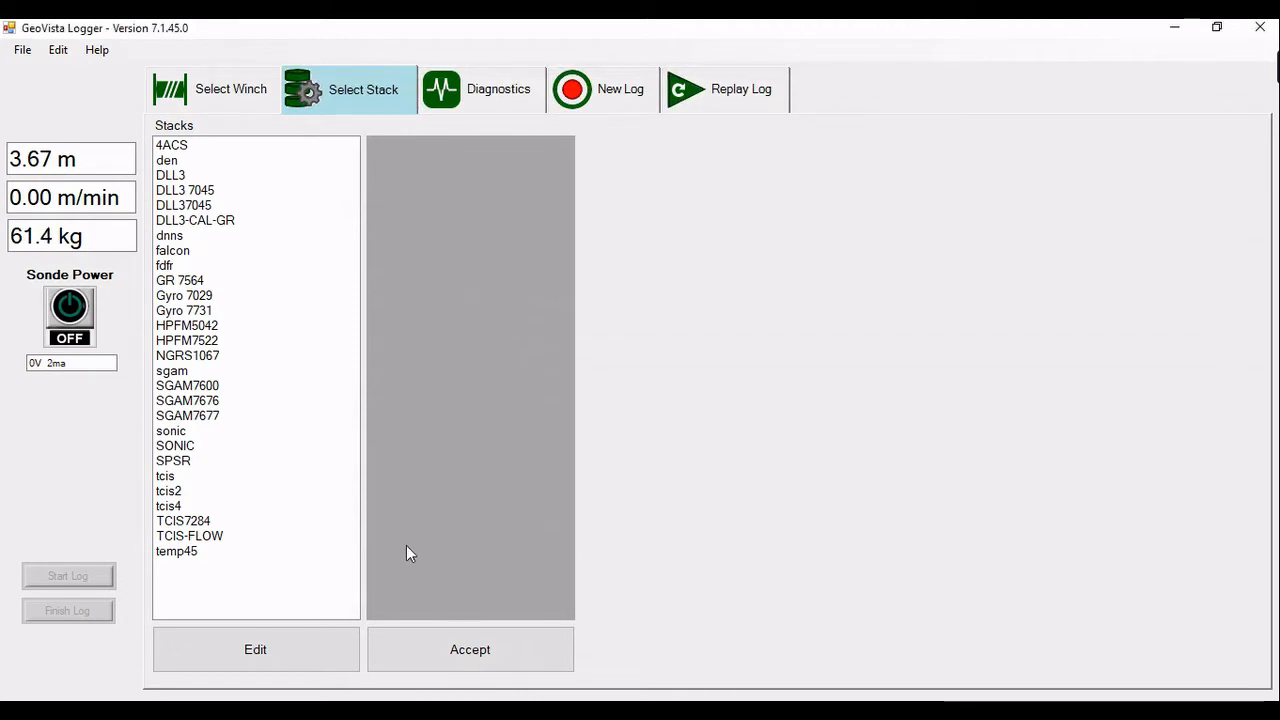
{"action": "left_click", "coordinate": [291, 647]}
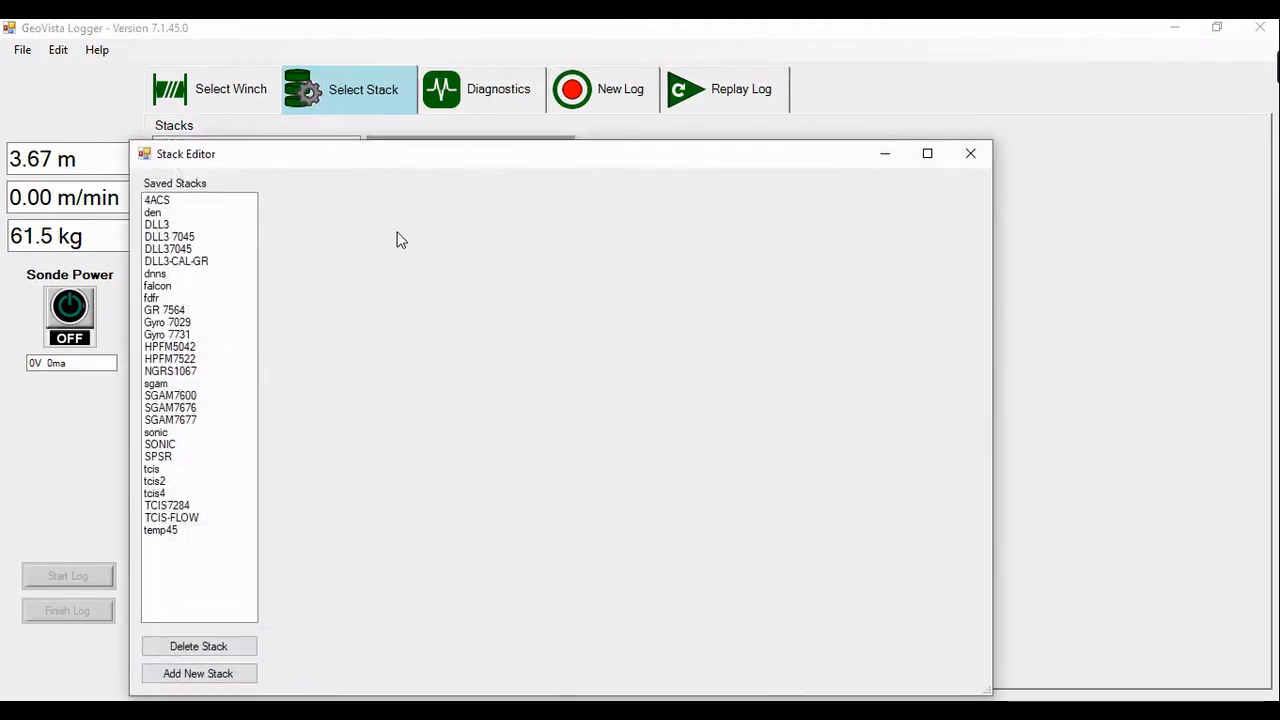
{"action": "left_click_drag", "start_coordinate": [424, 160], "coordinate": [431, 95]}
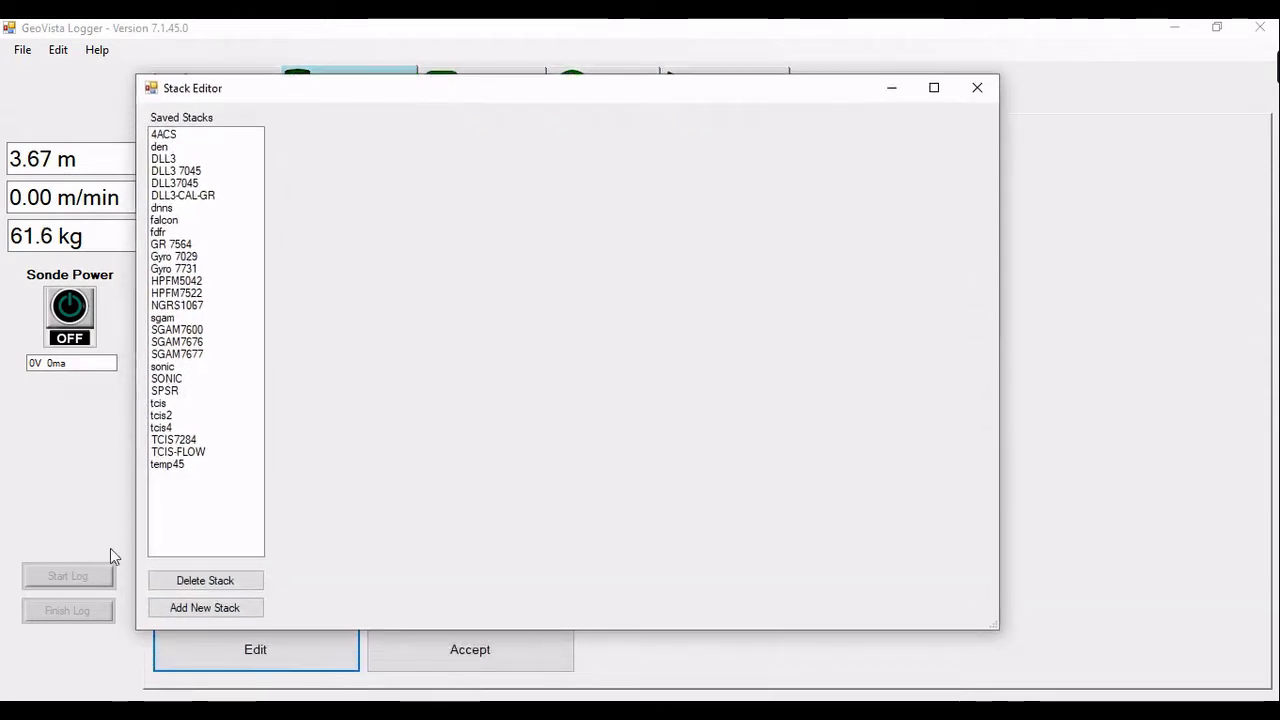
{"action": "left_click", "coordinate": [170, 607]}
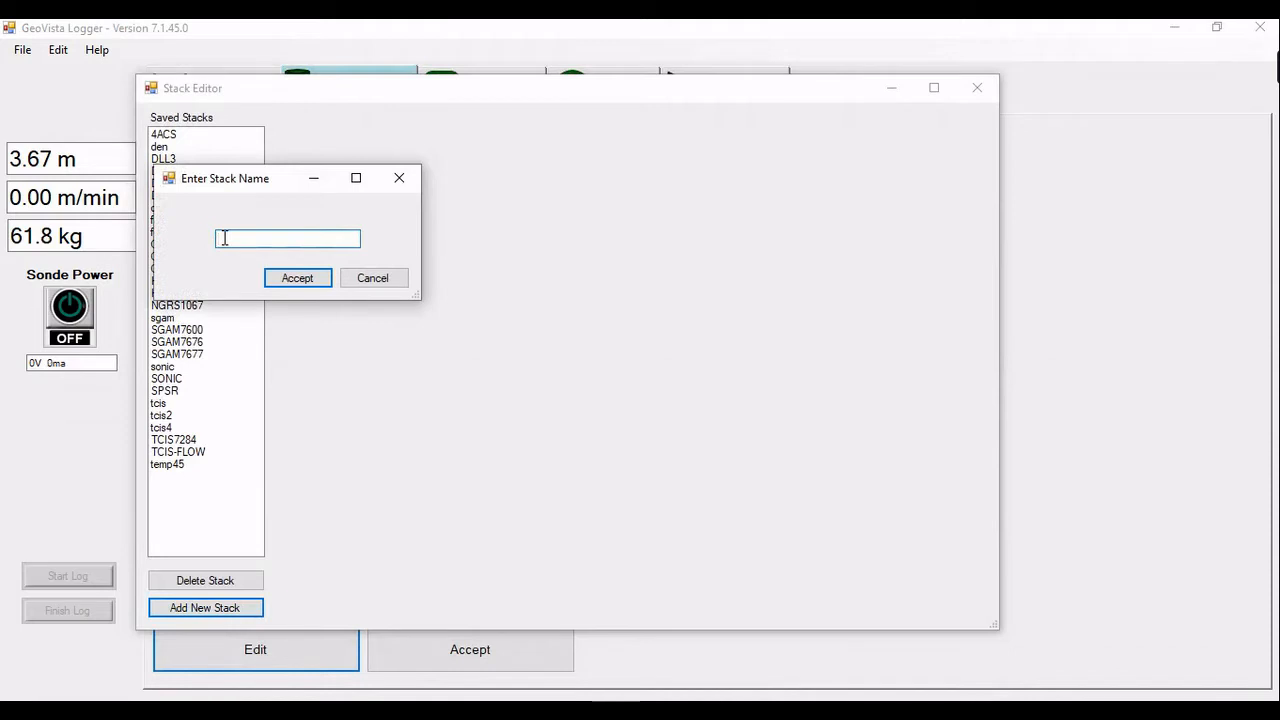
{"action": "type", "text": "DLL3-"}
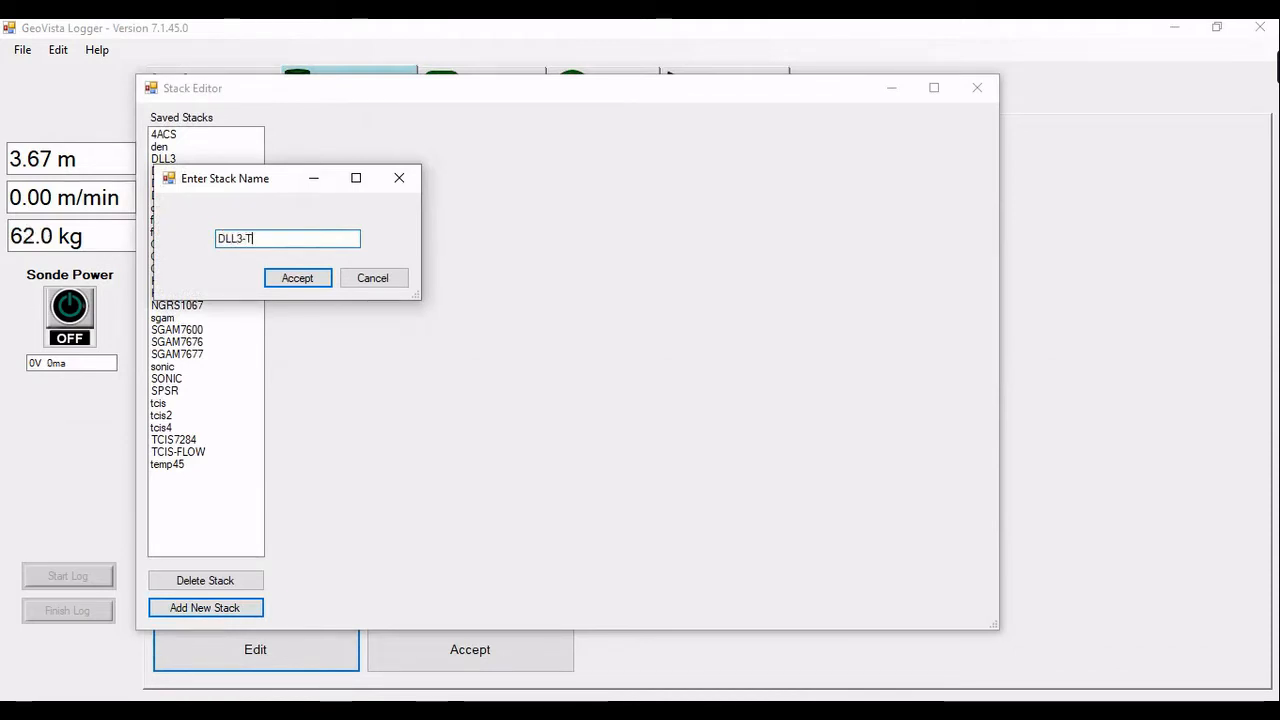
{"action": "type", "text": "TCIS"}
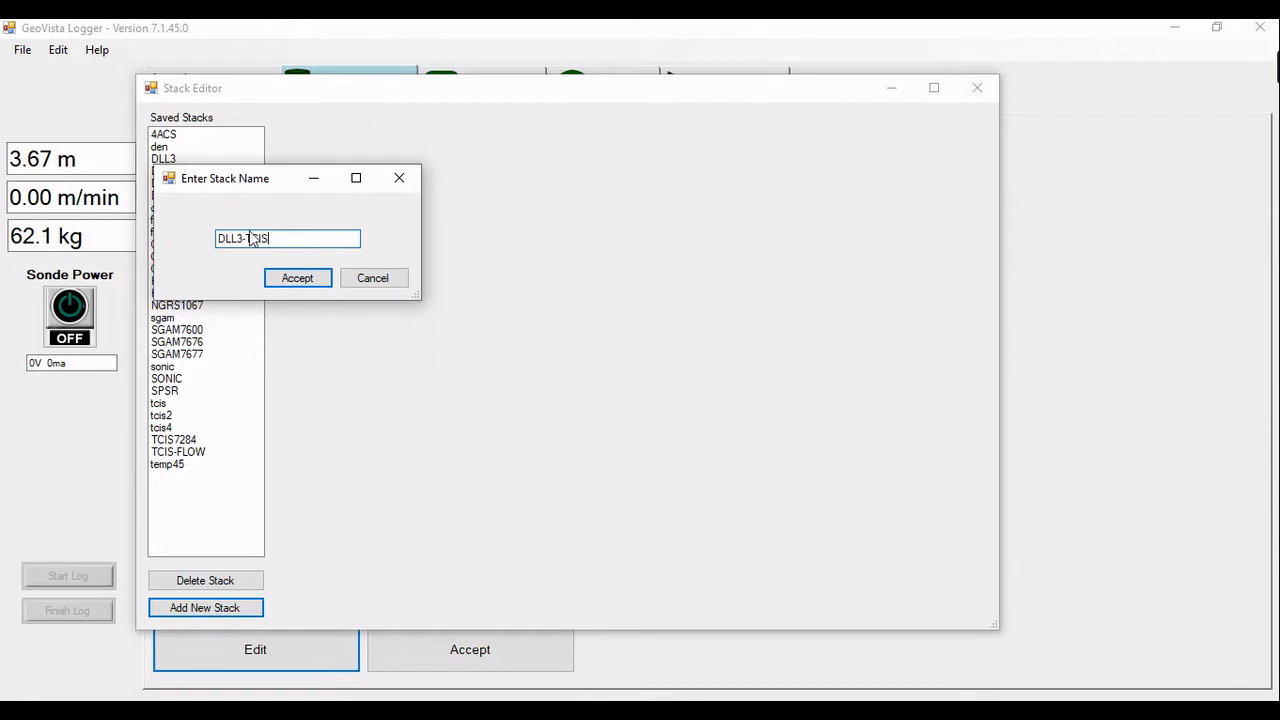
{"action": "left_click", "coordinate": [297, 279]}
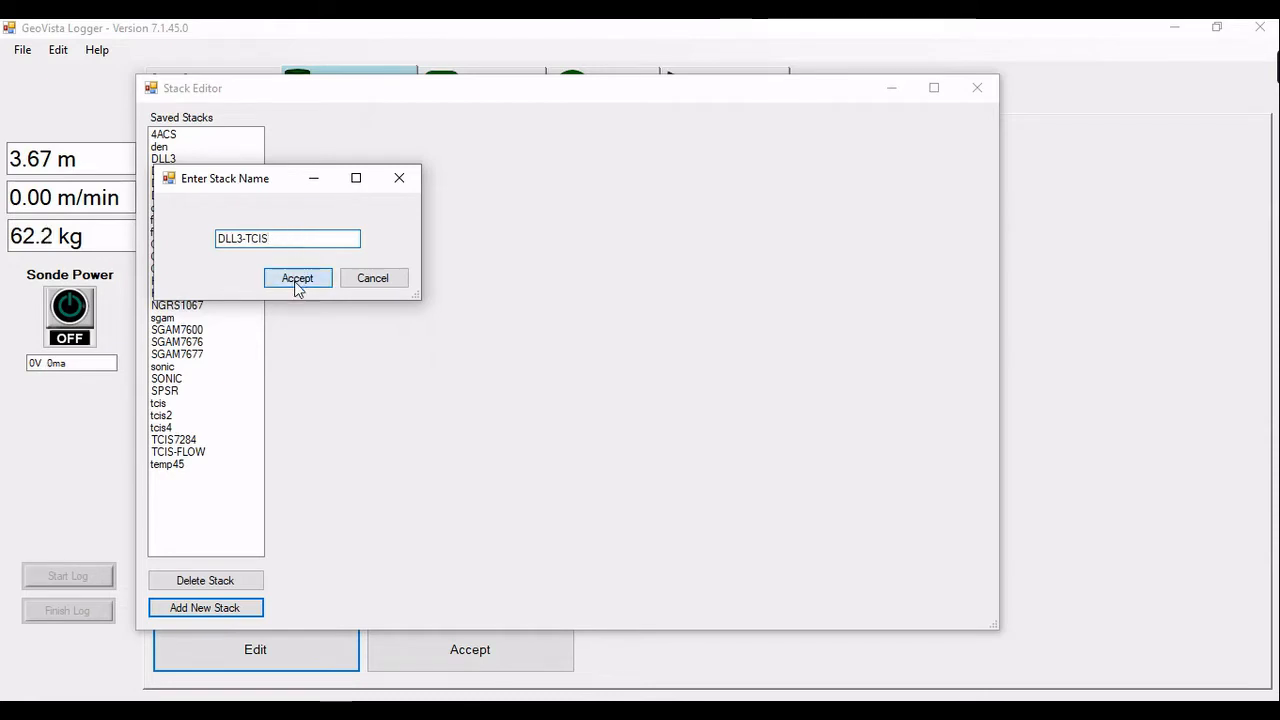
Make the Dual Focused Resistivity Sonde with serial number 7045 the first sonde of the DLL3-TCIS stack
{"action": "left_click", "coordinate": [189, 477]}
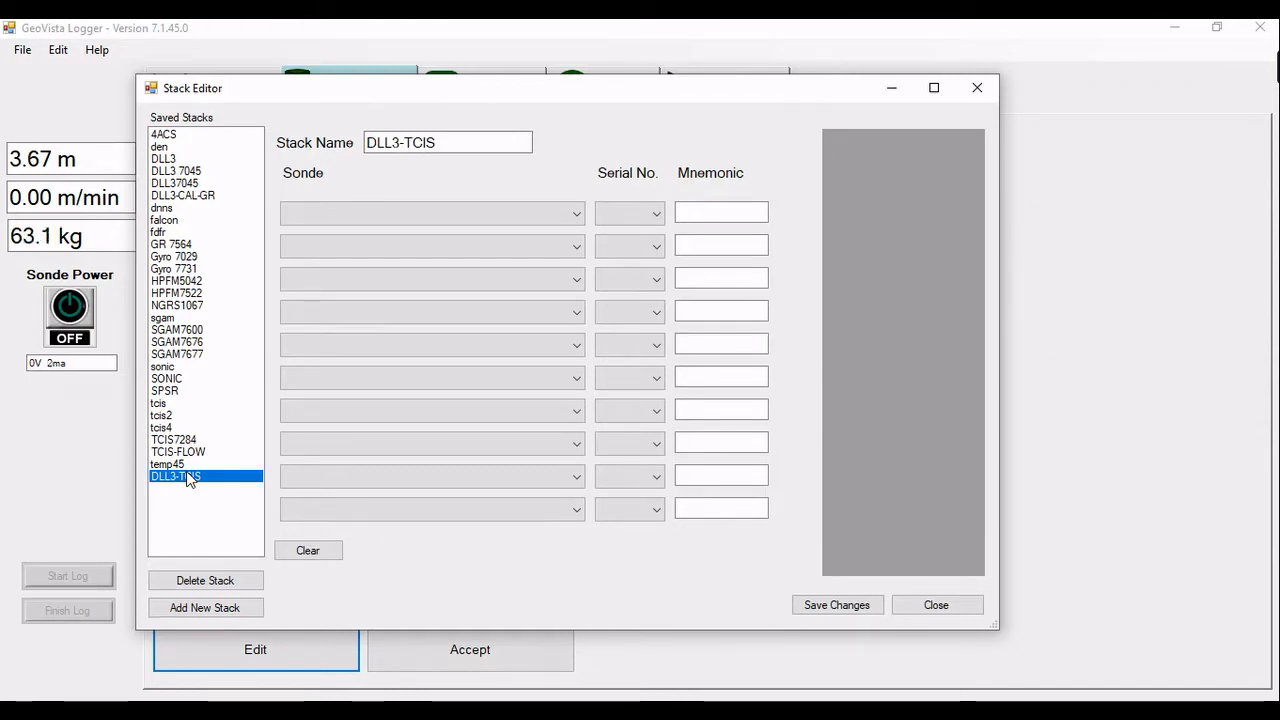
{"action": "left_click", "coordinate": [480, 214]}
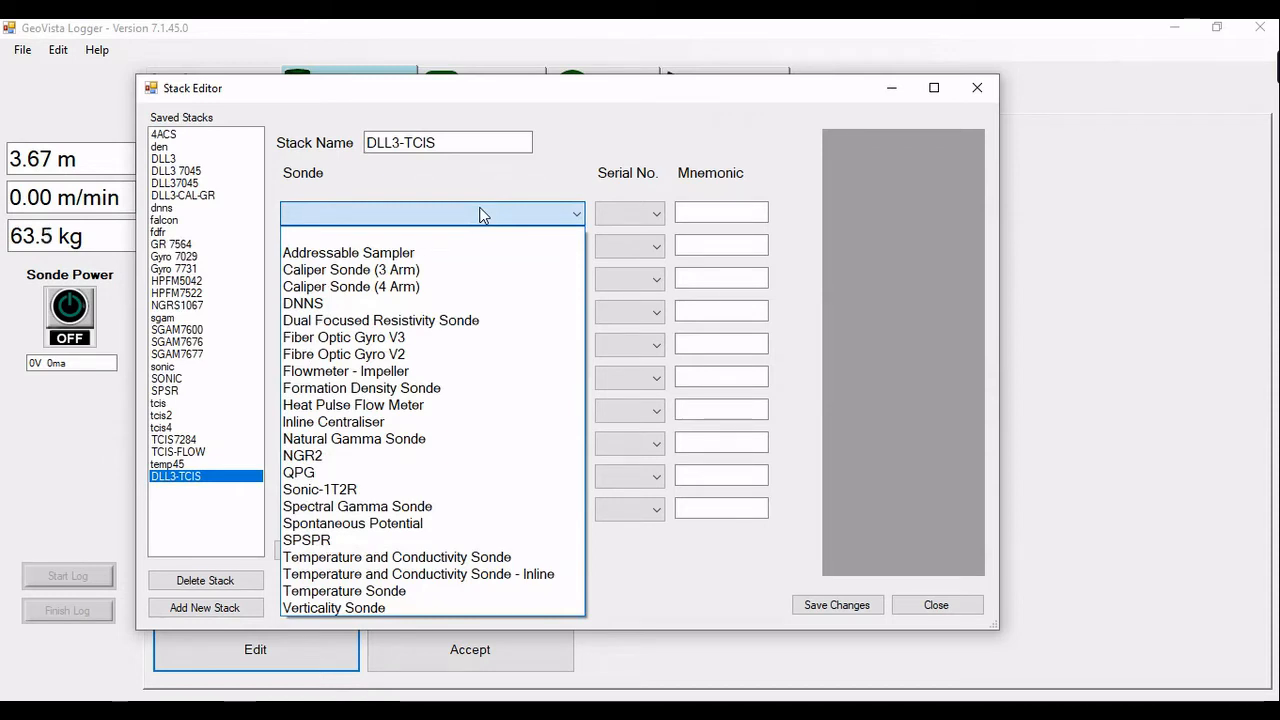
{"action": "left_click", "coordinate": [480, 214]}
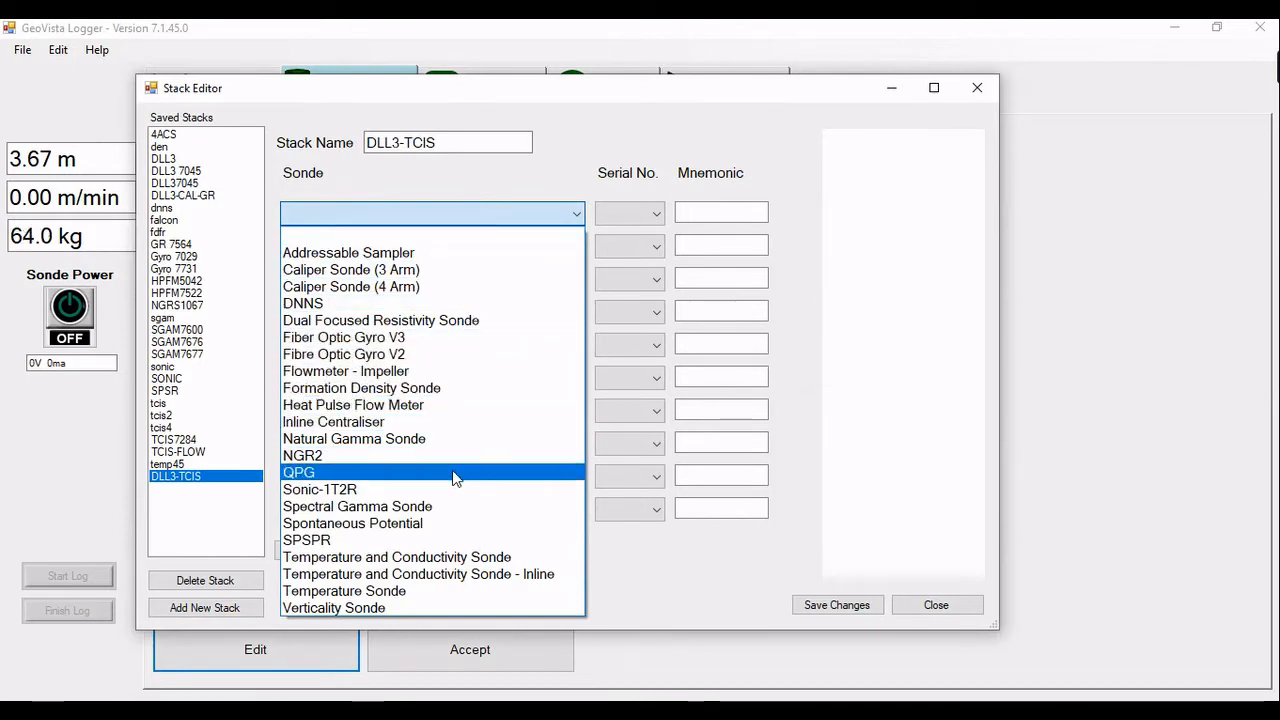
{"action": "left_click", "coordinate": [452, 328]}
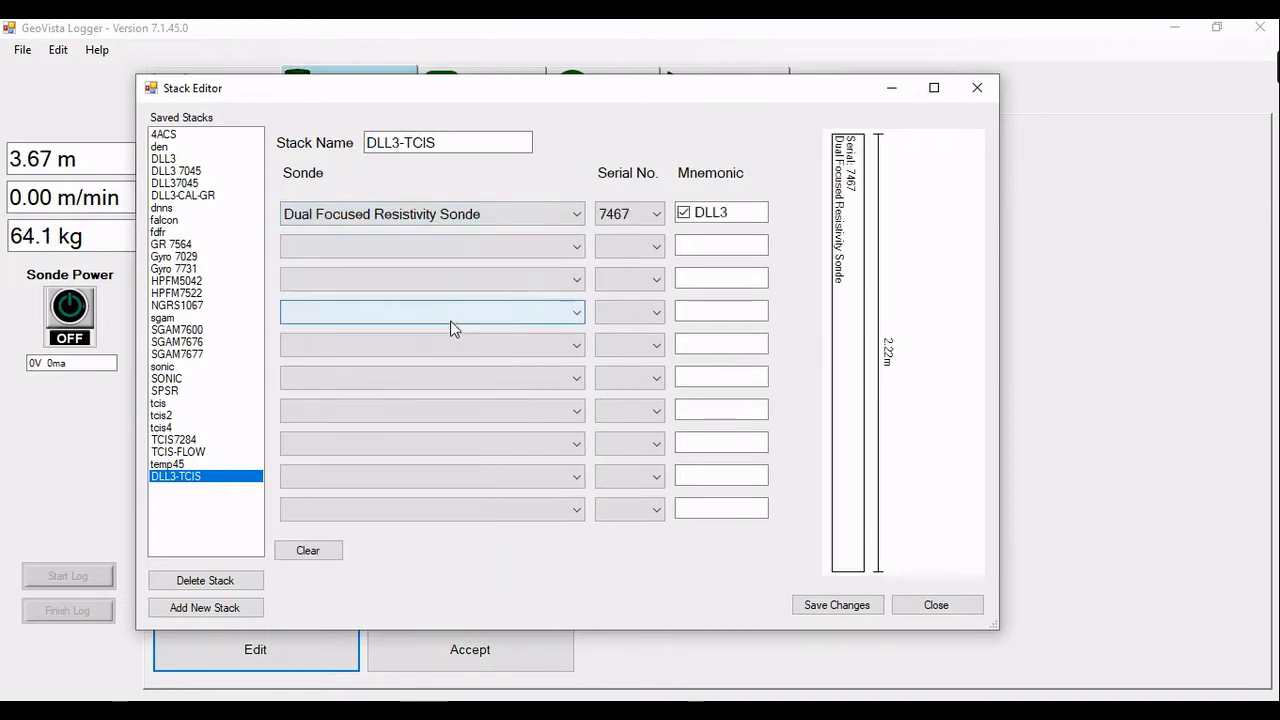
{"action": "left_click", "coordinate": [634, 213]}
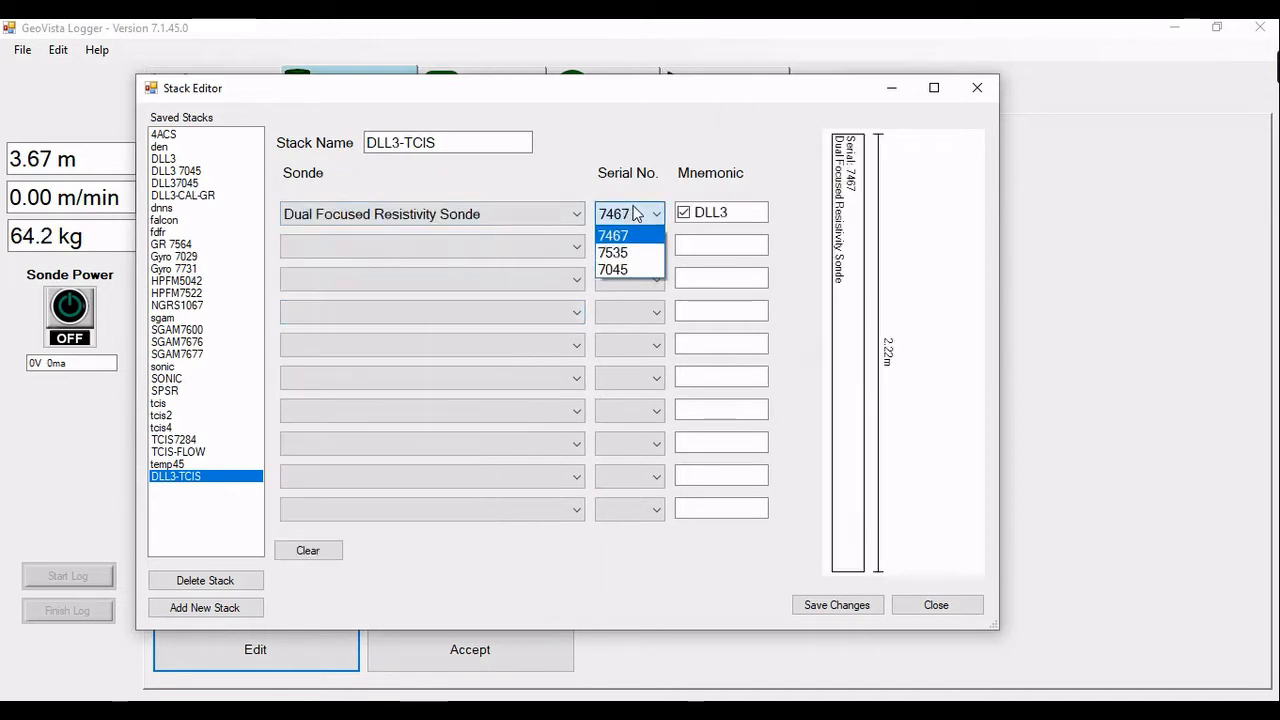
{"action": "left_click", "coordinate": [618, 270]}
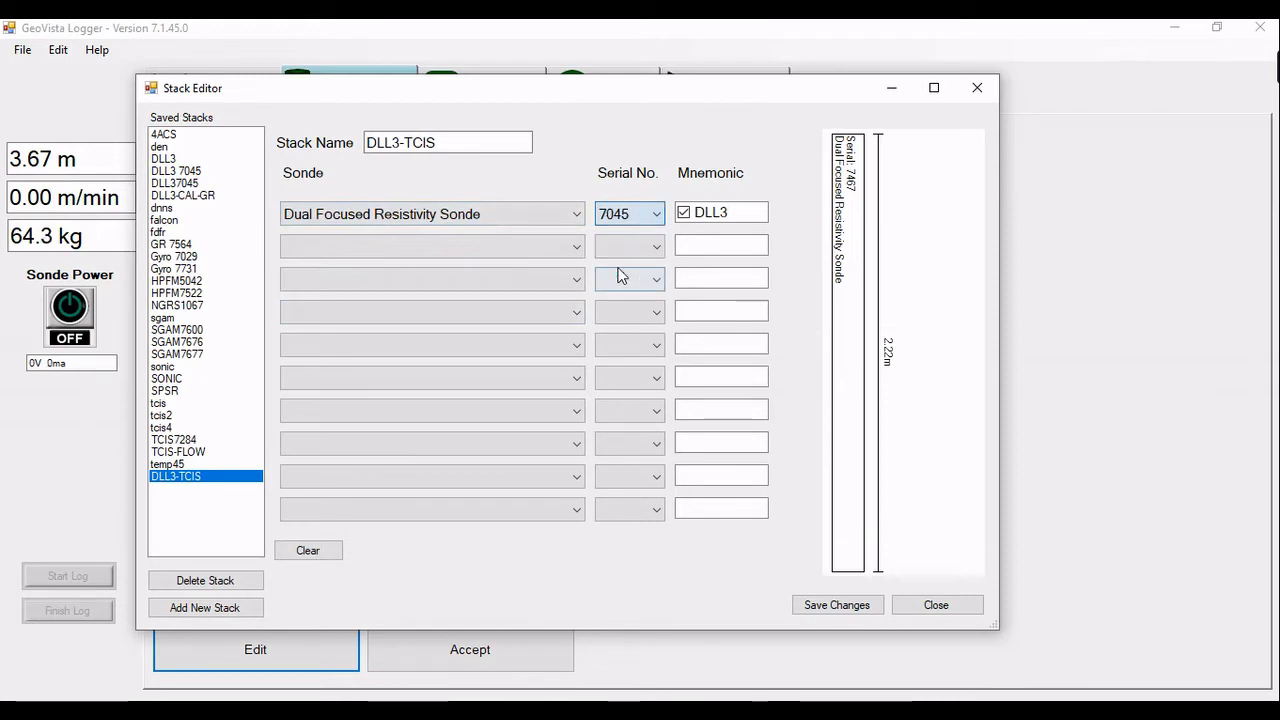
Add Temperature and Conductivity Sonde - Inline with serial number 6518 as the stack's second sonde, then save the stack and leave the editor
{"action": "left_click", "coordinate": [470, 241]}
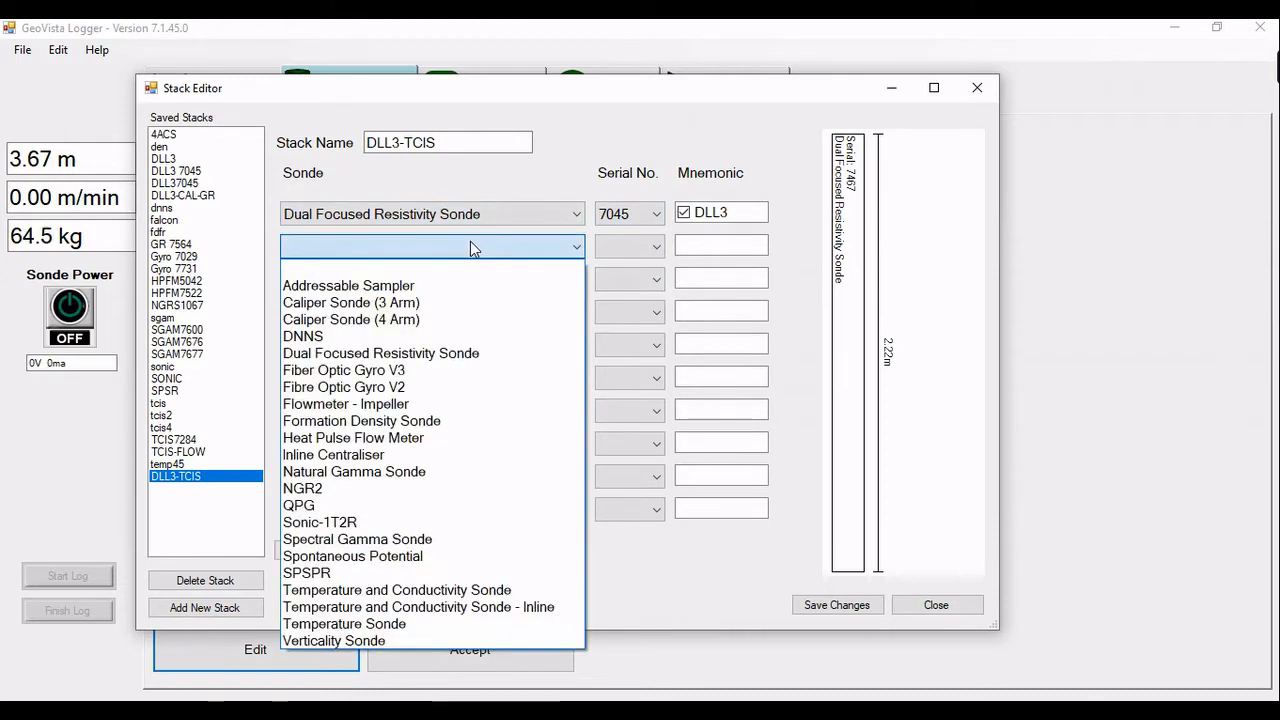
{"action": "left_click", "coordinate": [376, 608]}
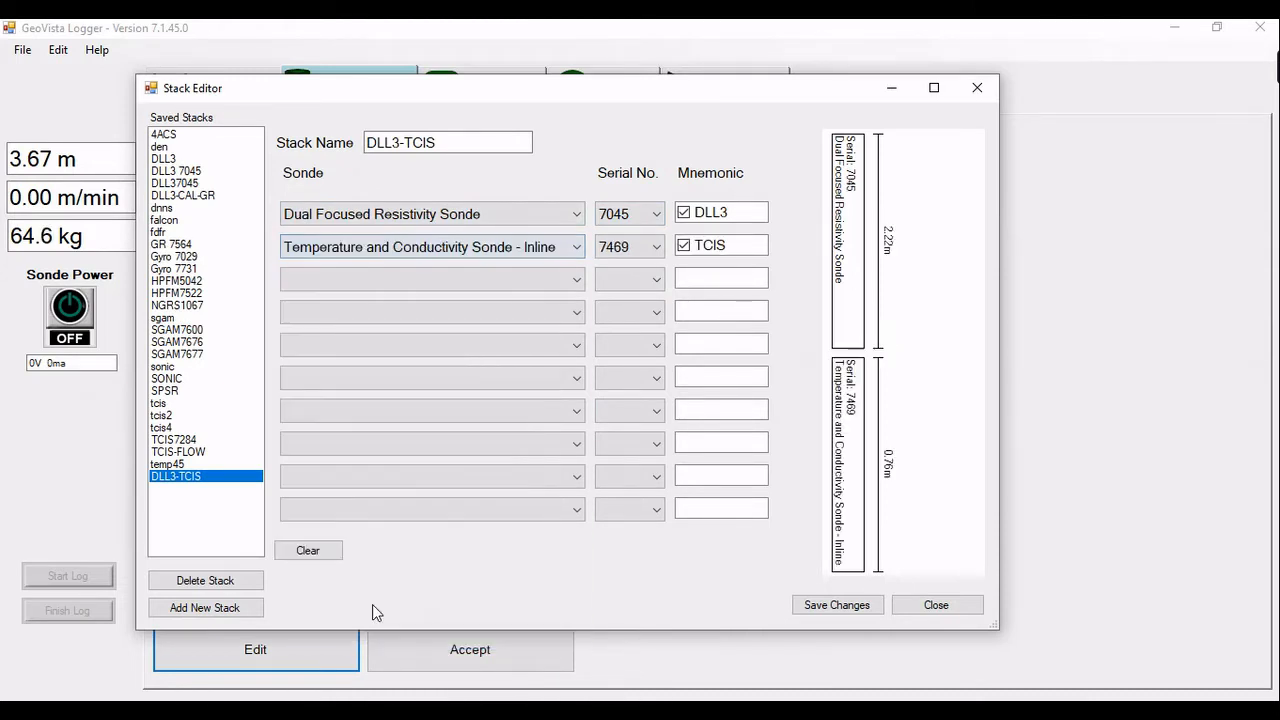
{"action": "left_click", "coordinate": [614, 253]}
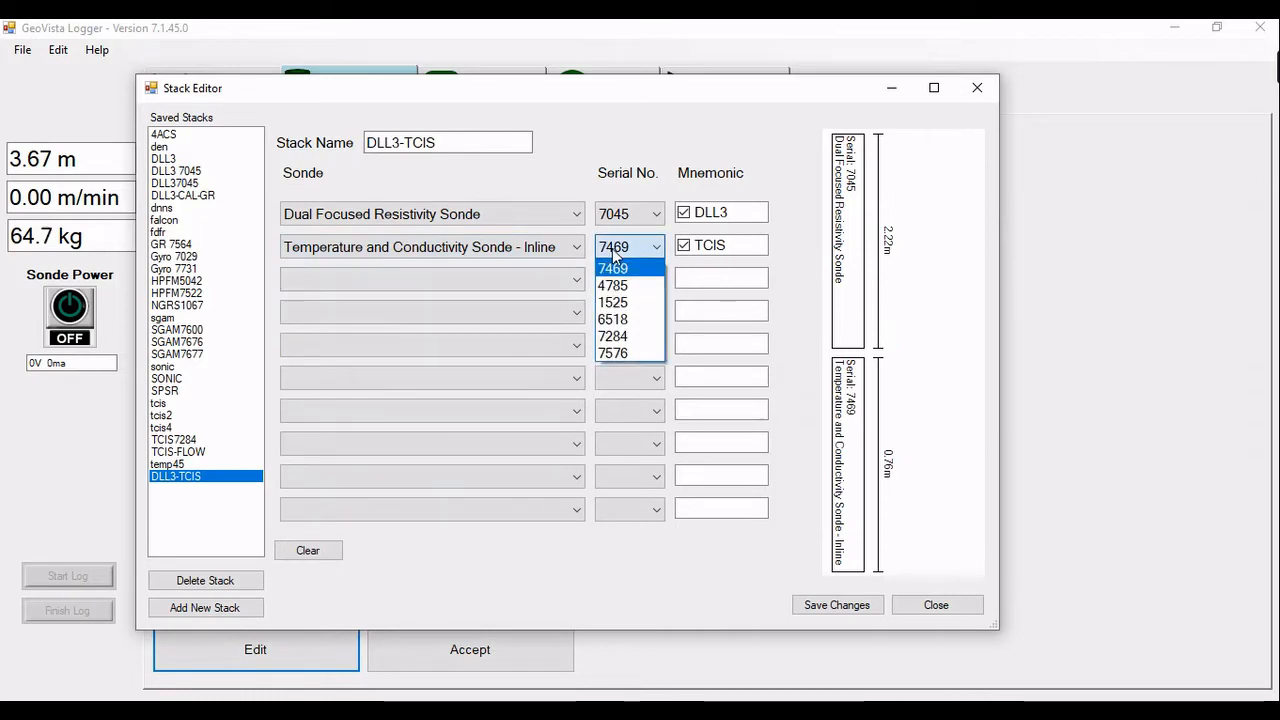
{"action": "left_click", "coordinate": [614, 319]}
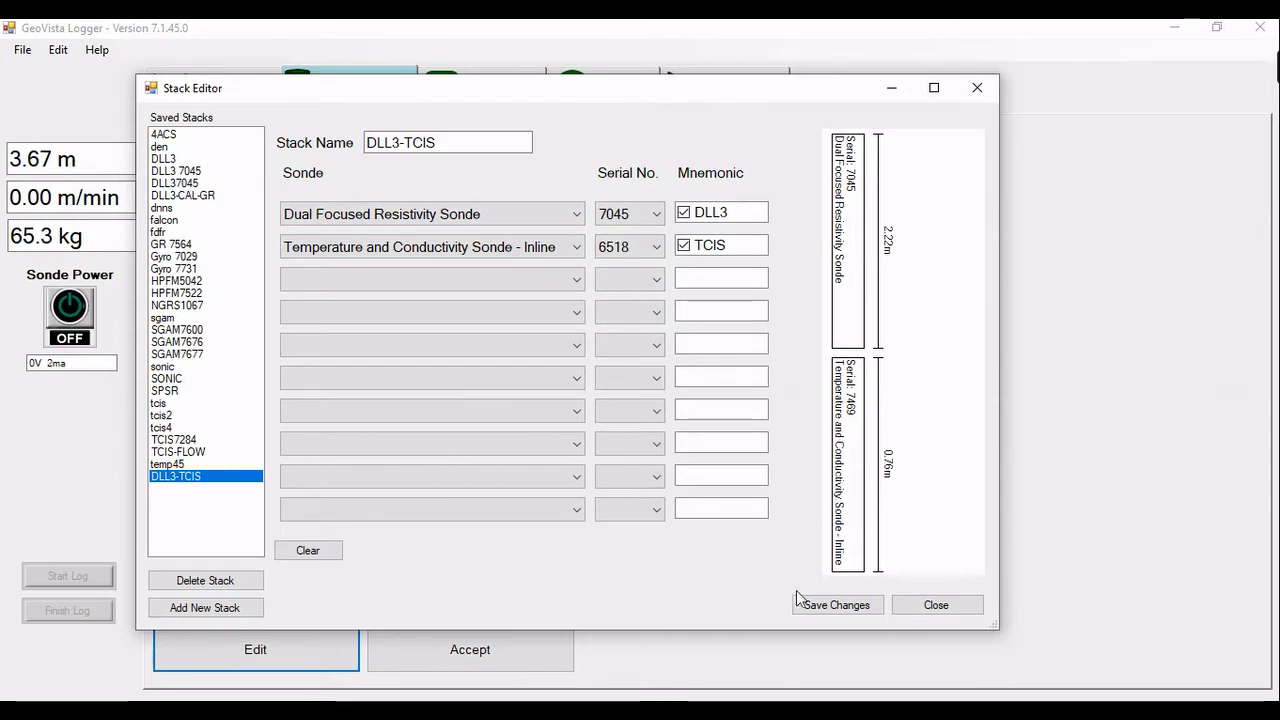
{"action": "left_click", "coordinate": [825, 608]}
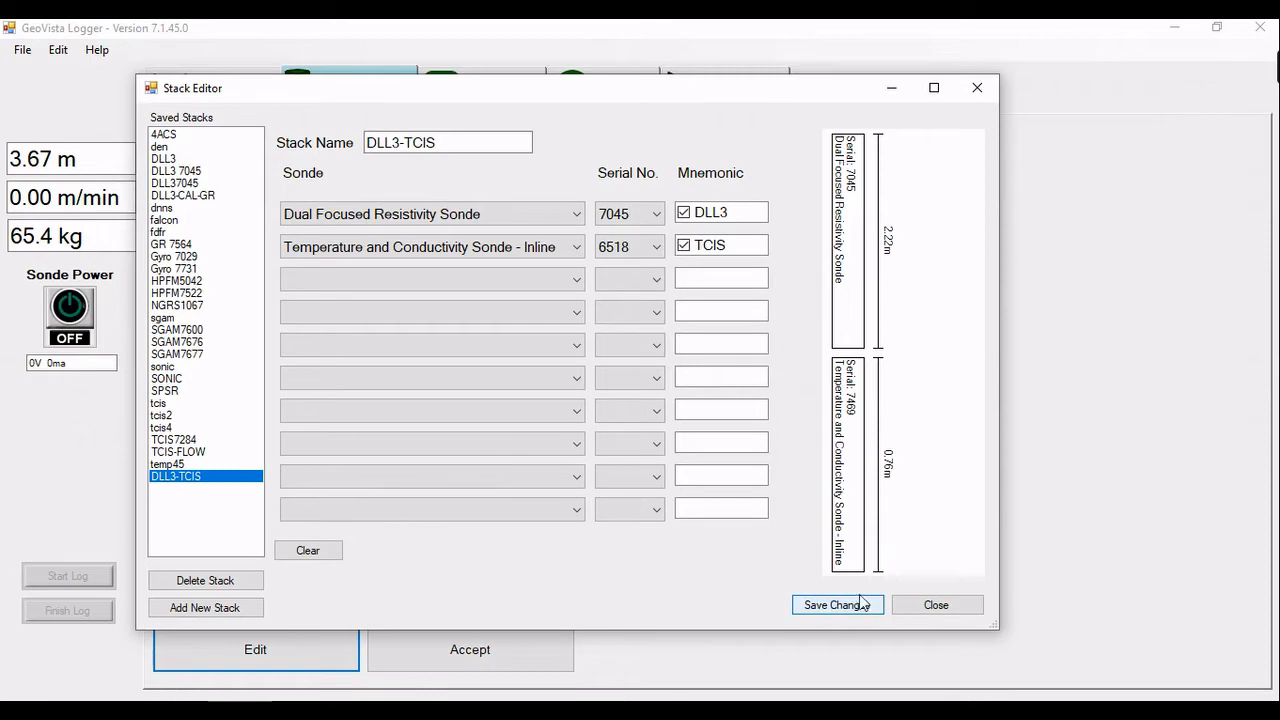
{"action": "left_click", "coordinate": [904, 608]}
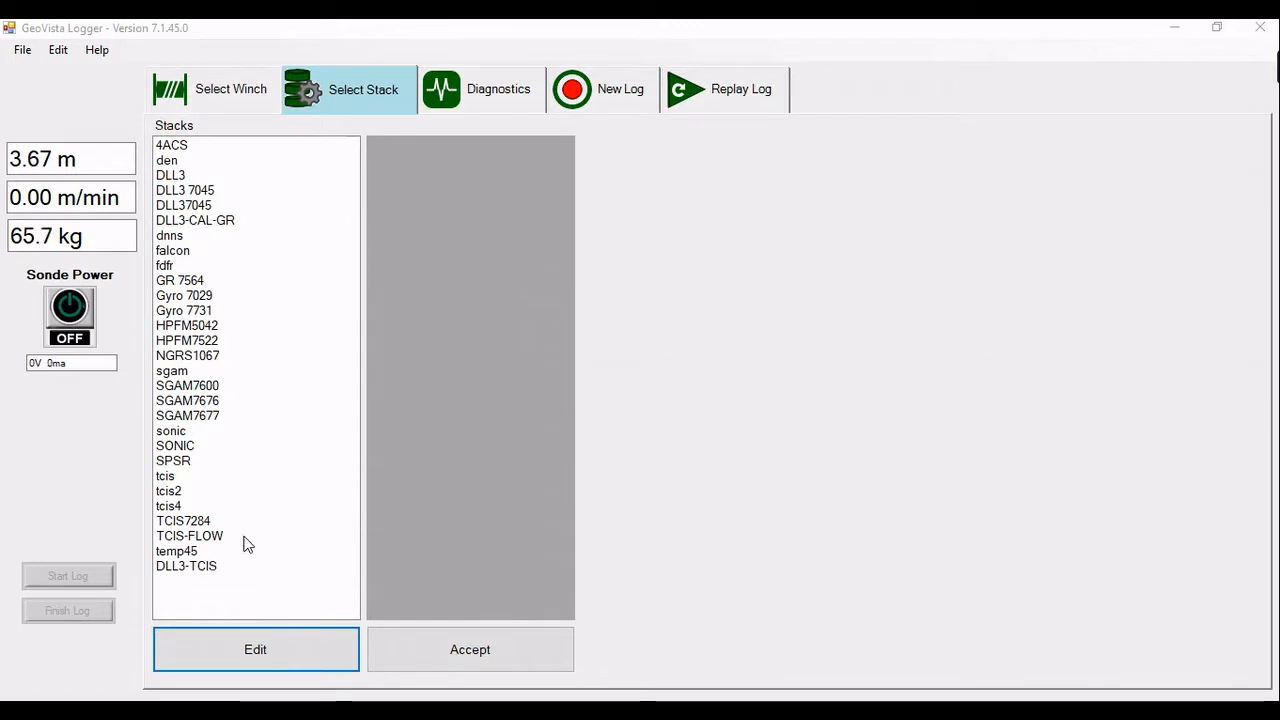
Accept DLL3-TCIS as the stack for logging and switch the sonde power on
{"action": "left_click", "coordinate": [191, 566]}
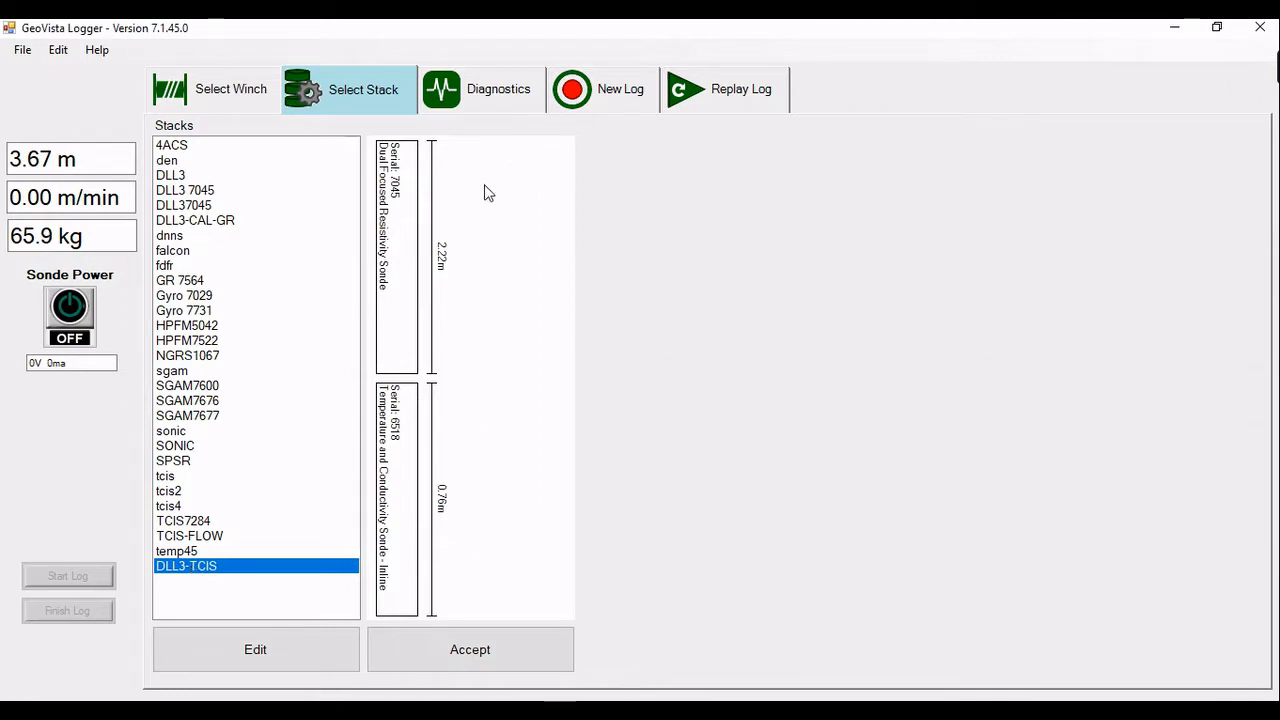
{"action": "left_click", "coordinate": [438, 652]}
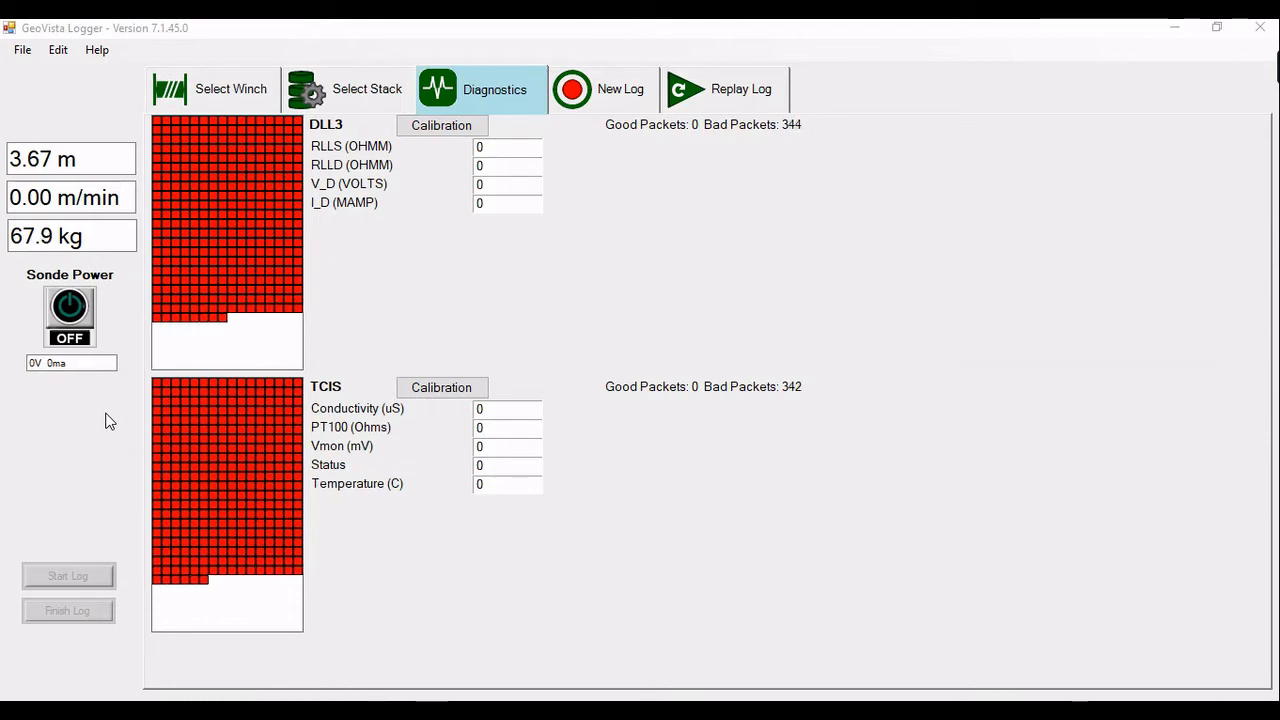
{"action": "left_click", "coordinate": [80, 314]}
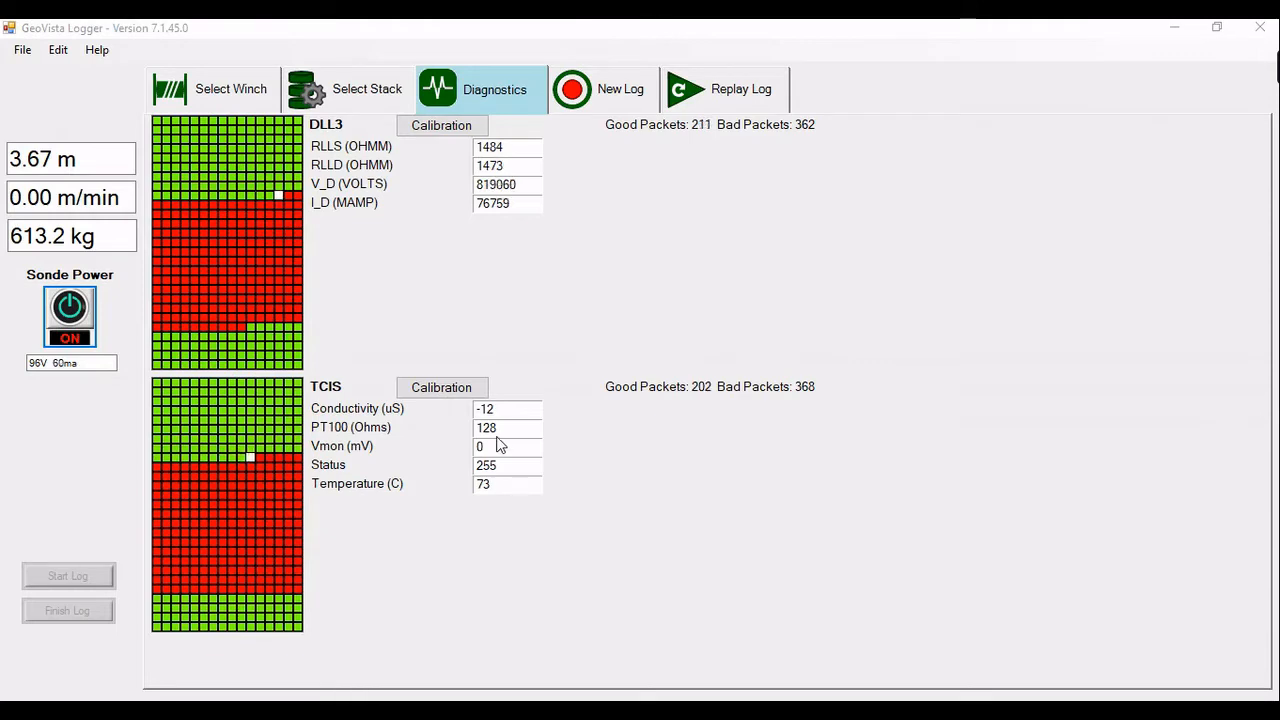
Open the DLL3 sonde's calibration and review the settings of channels RLLD and RLLS
{"action": "left_click", "coordinate": [434, 126]}
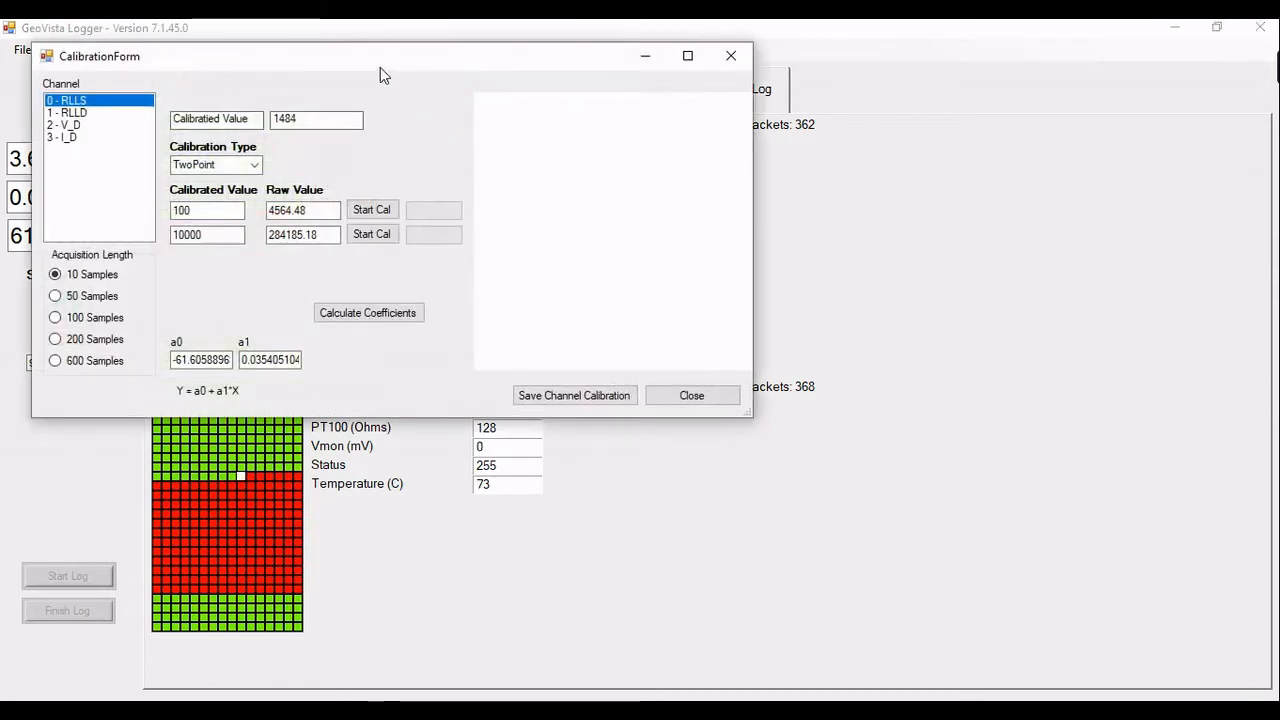
{"action": "left_click_drag", "start_coordinate": [380, 67], "coordinate": [616, 162]}
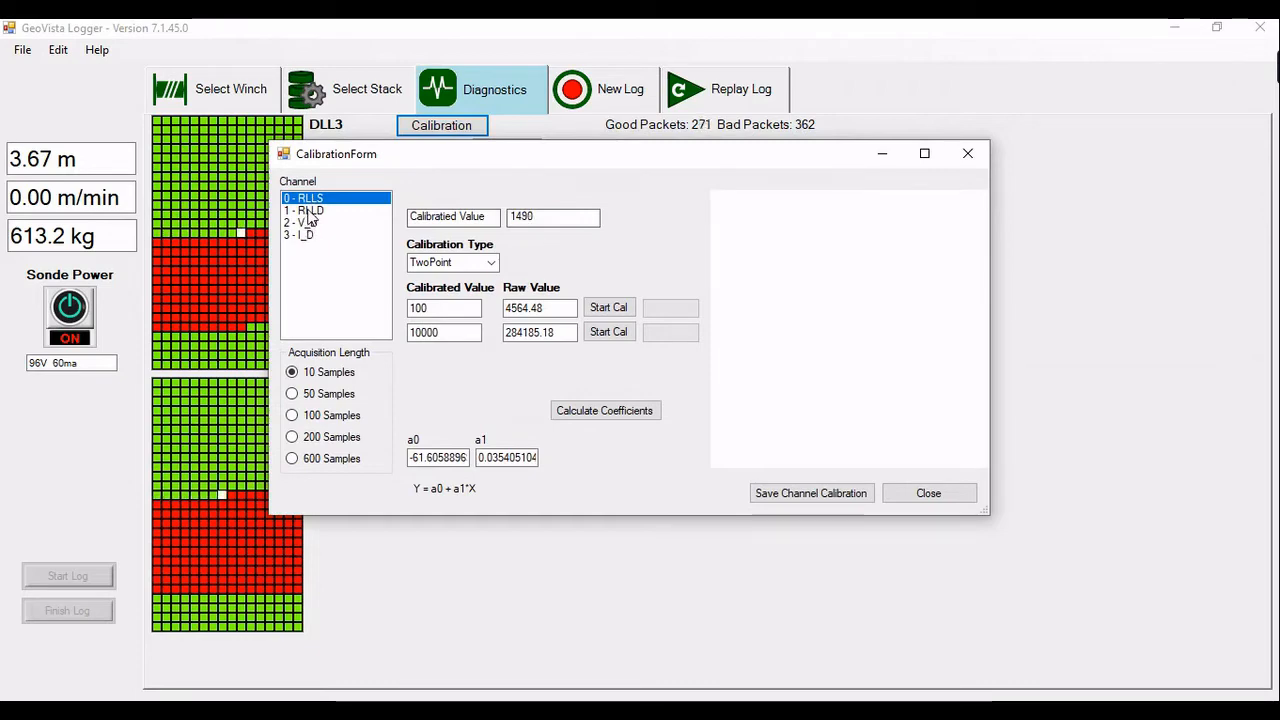
{"action": "left_click", "coordinate": [310, 211]}
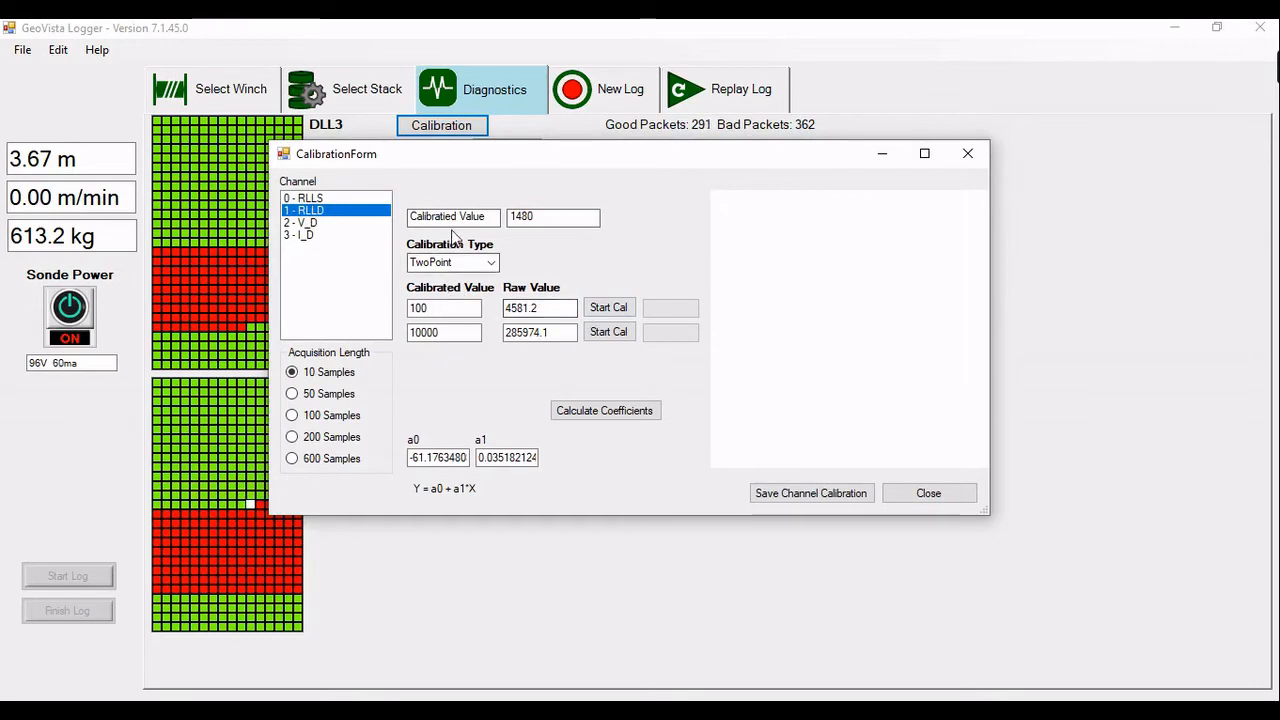
{"action": "left_click", "coordinate": [366, 198]}
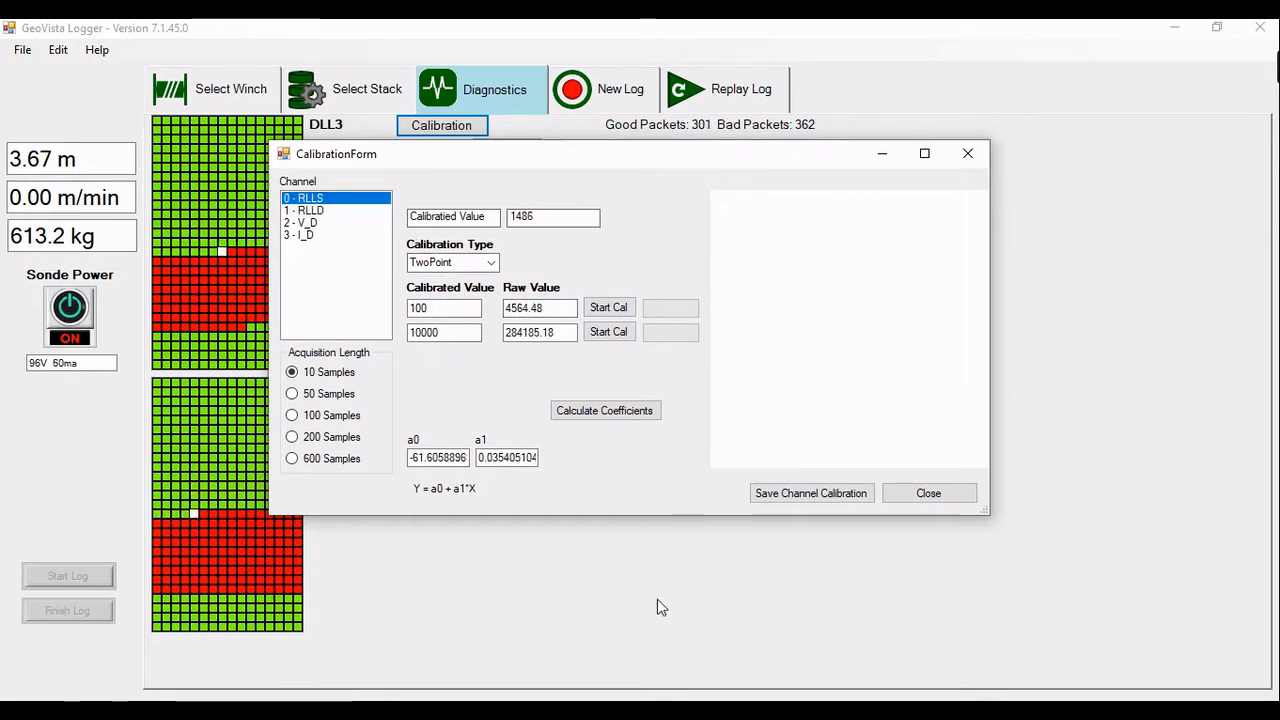
Switch to File Explorer, browse the Calibration folder in GeoVista Data, locate 7045 - 26.xcal, then close the folder window
{"action": "left_click", "coordinate": [576, 712]}
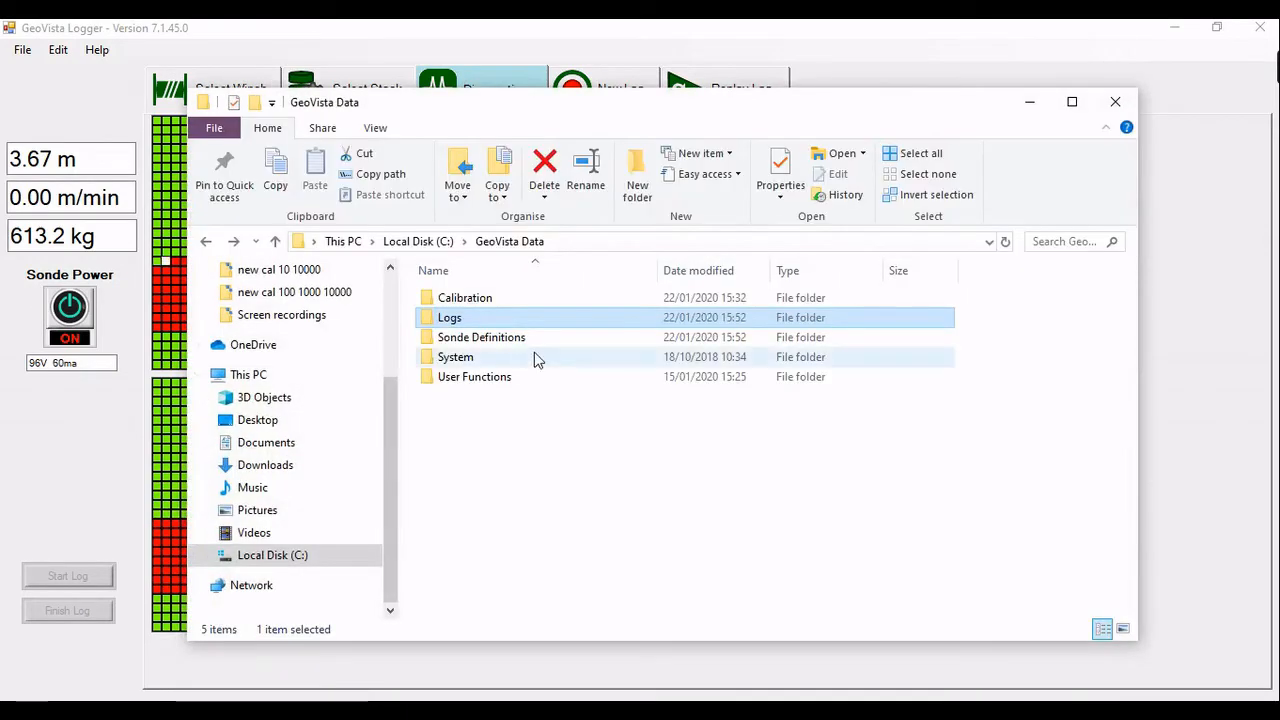
{"action": "double_click", "coordinate": [523, 301]}
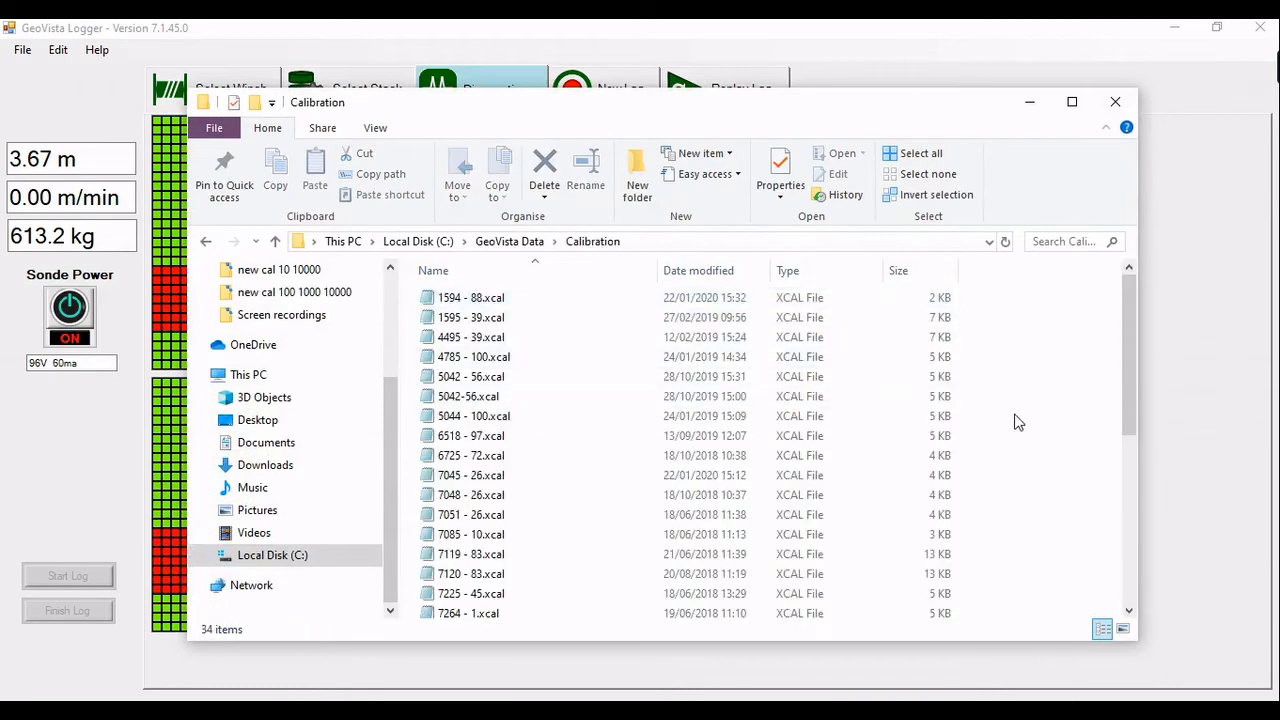
{"action": "left_click_drag", "start_coordinate": [1124, 331], "coordinate": [1154, 528]}
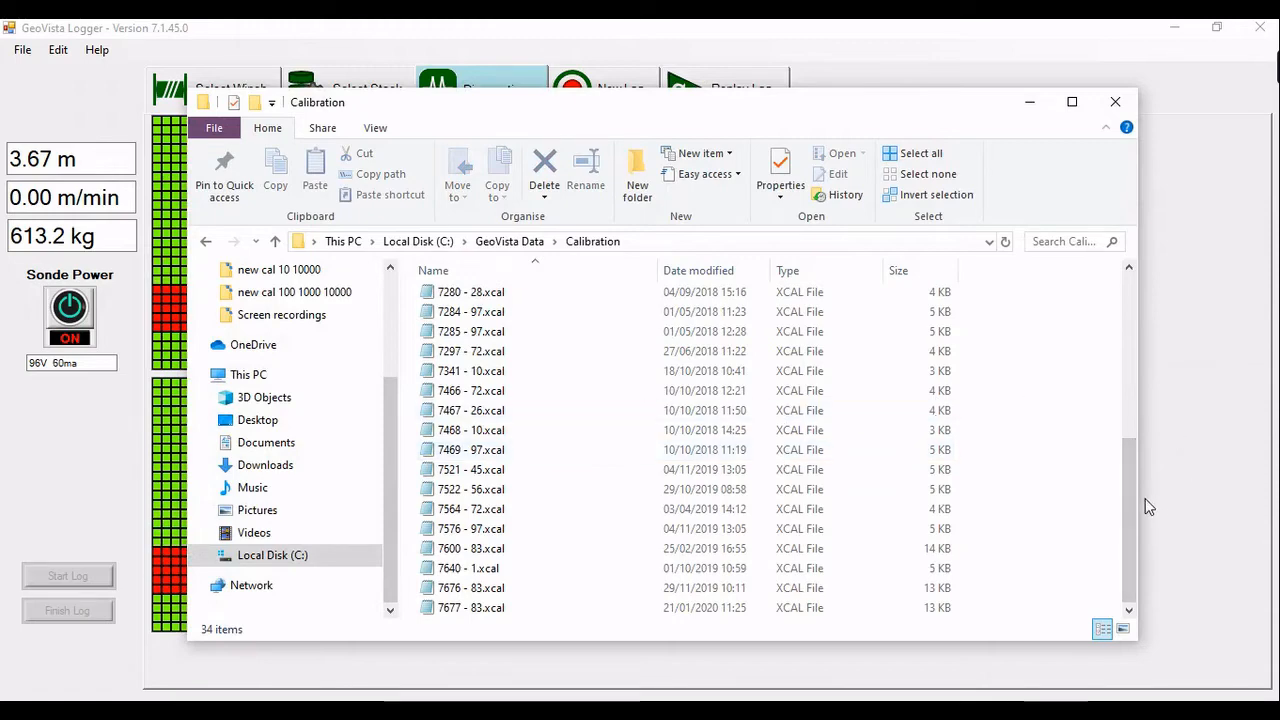
{"action": "left_click_drag", "start_coordinate": [1131, 511], "coordinate": [1115, 400]}
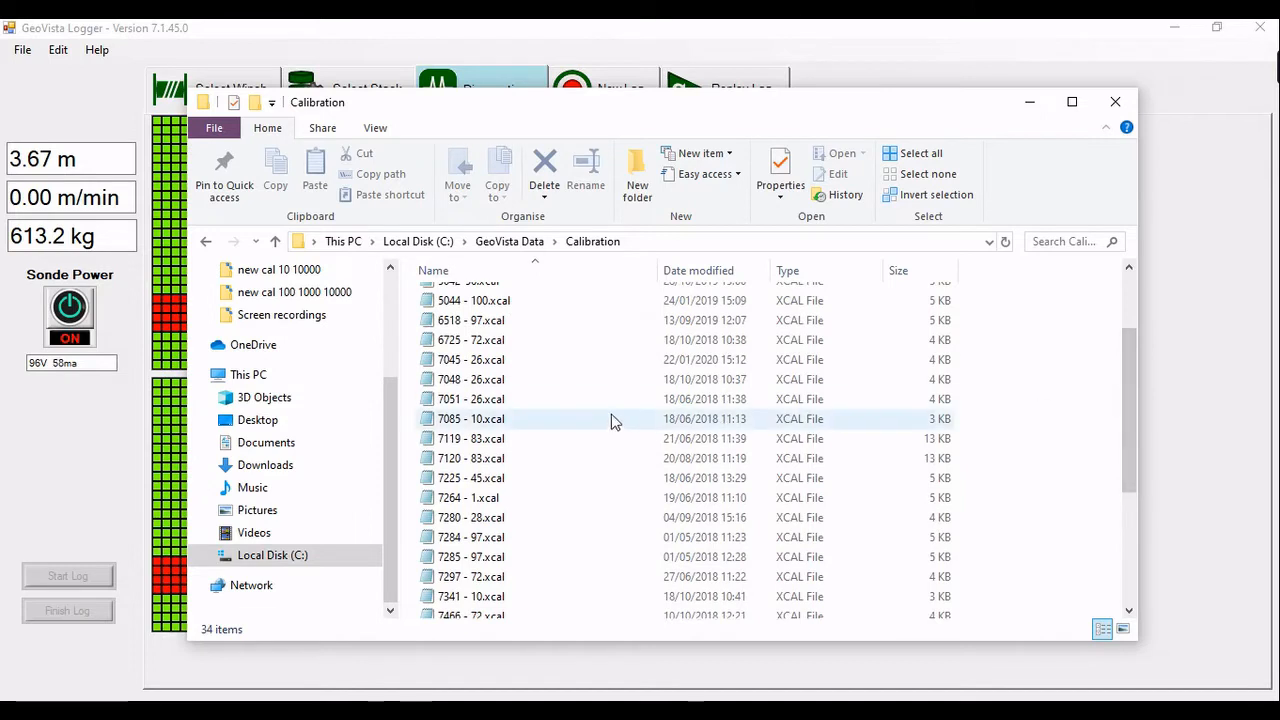
{"action": "left_click", "coordinate": [562, 362]}
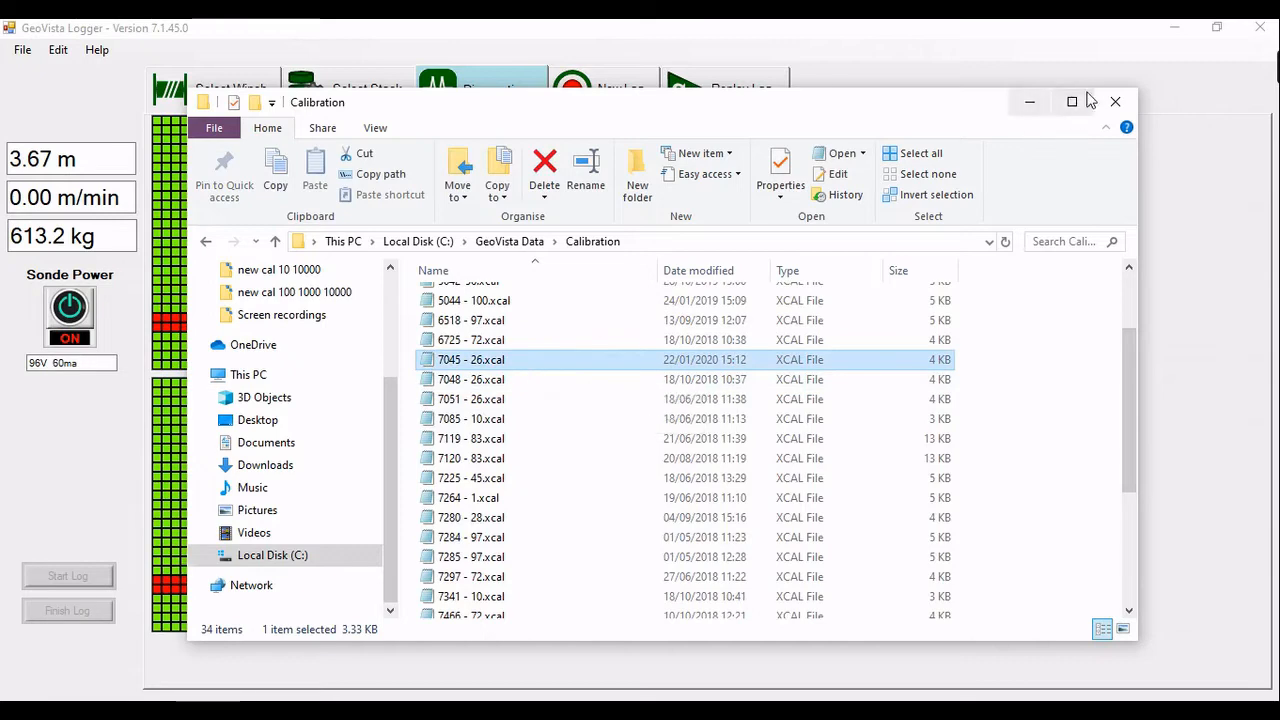
{"action": "left_click", "coordinate": [1116, 104]}
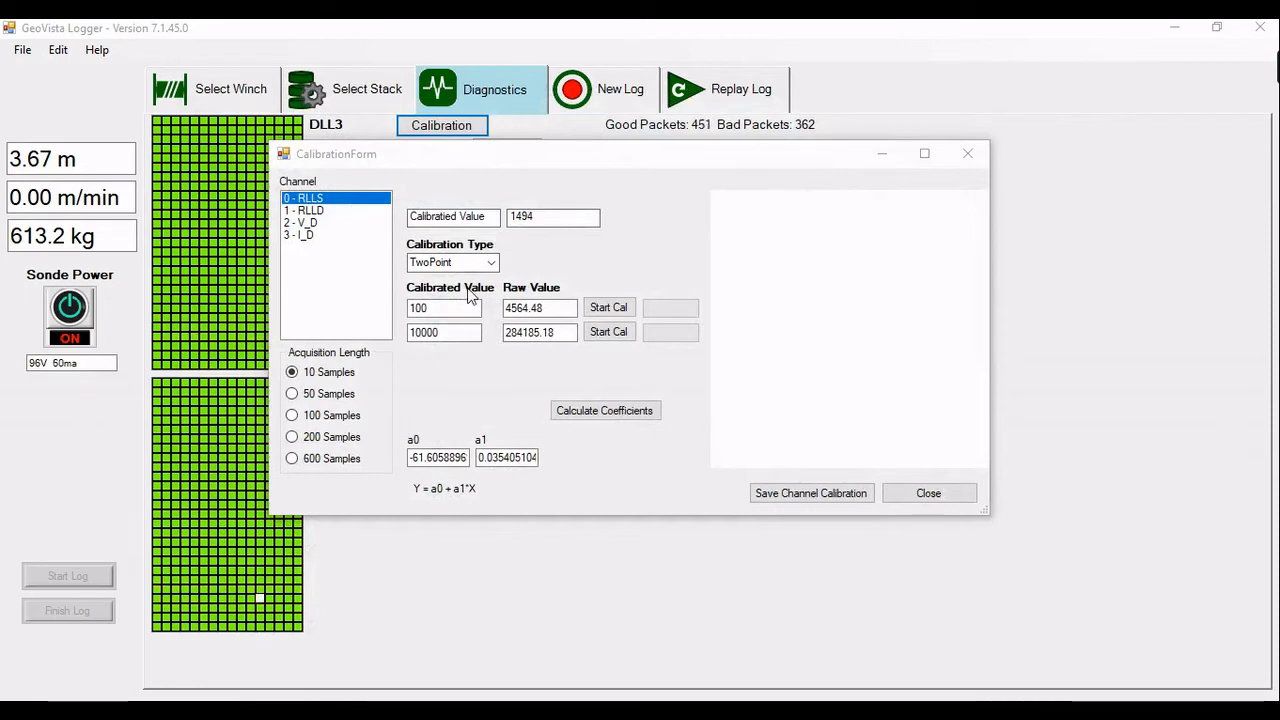
Review the calibration types available for channel RLLS, keep TwoPoint, and close the calibration form
{"action": "left_click", "coordinate": [490, 263]}
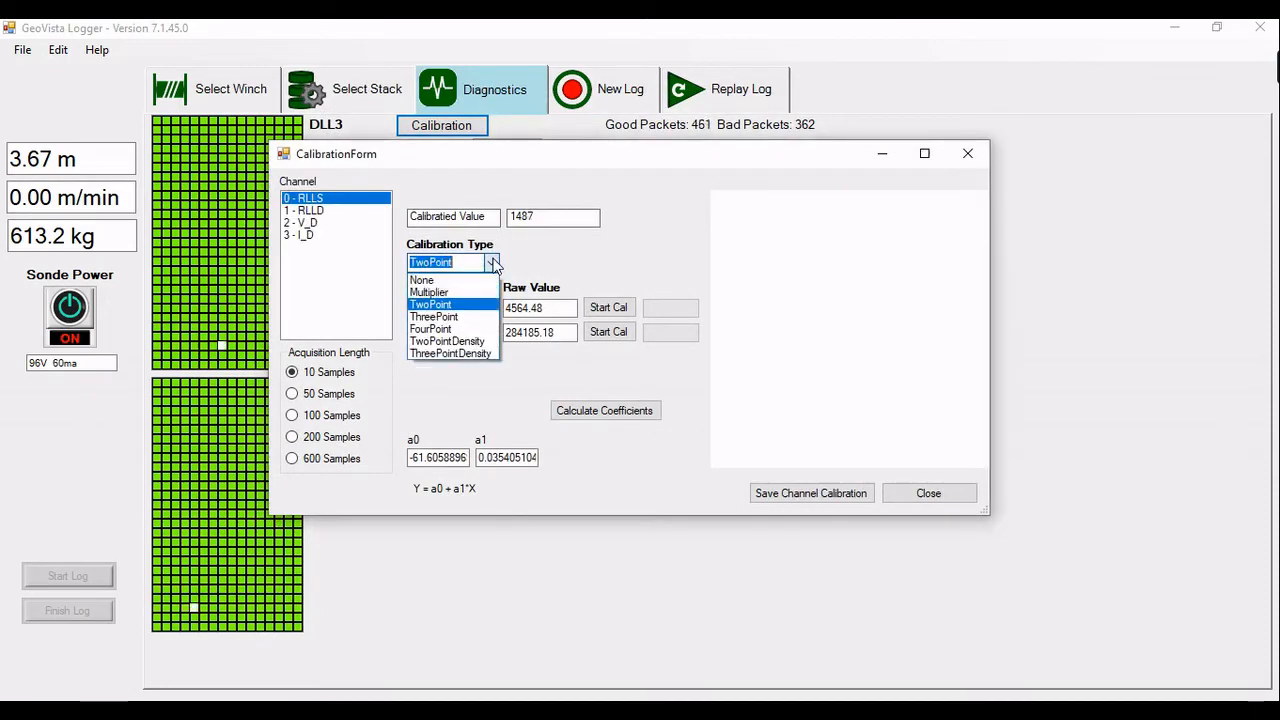
{"action": "left_click", "coordinate": [471, 304]}
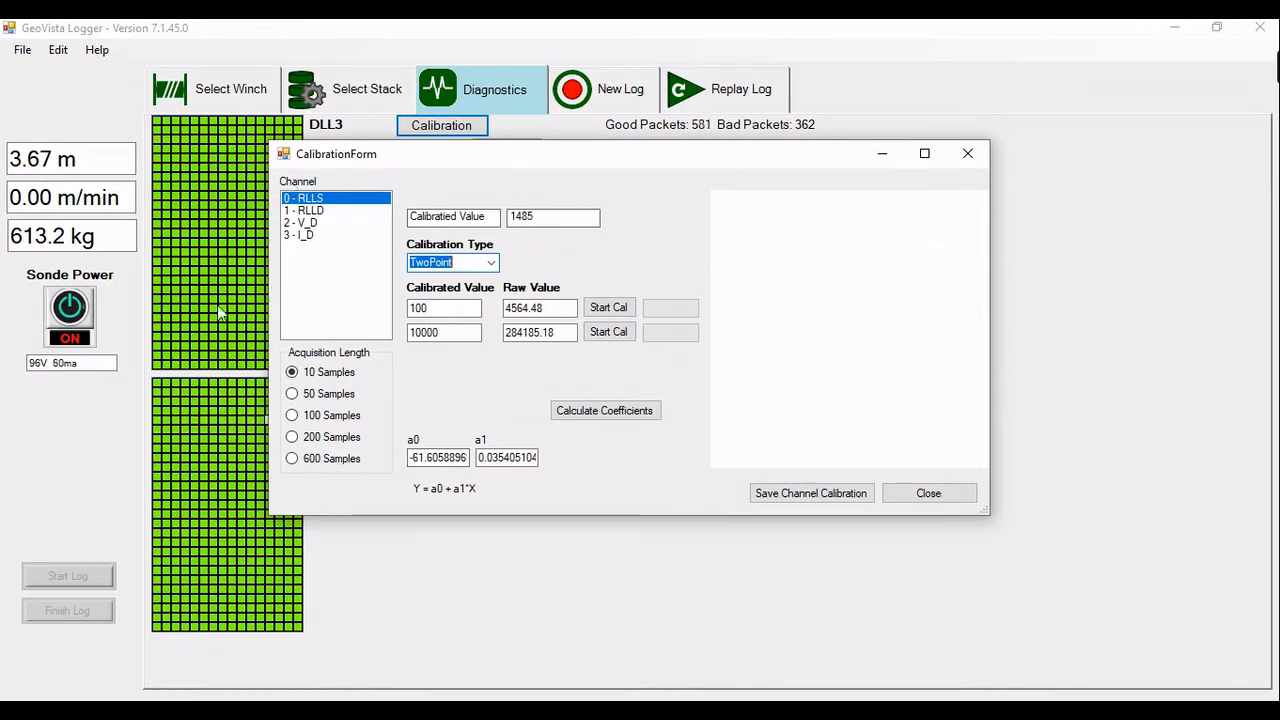
{"action": "left_click", "coordinate": [975, 494]}
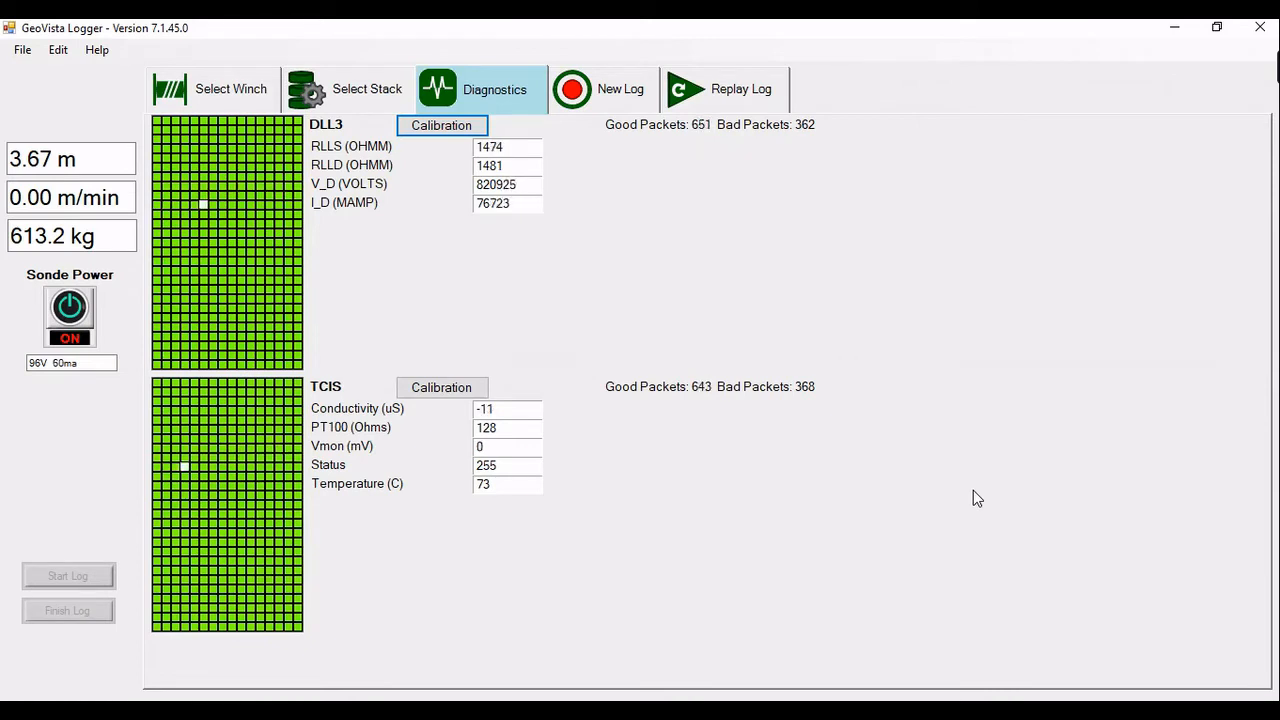
Begin creating a file for a new log and make a folder named LOGGING DATA on the Desktop
{"action": "left_click", "coordinate": [619, 100]}
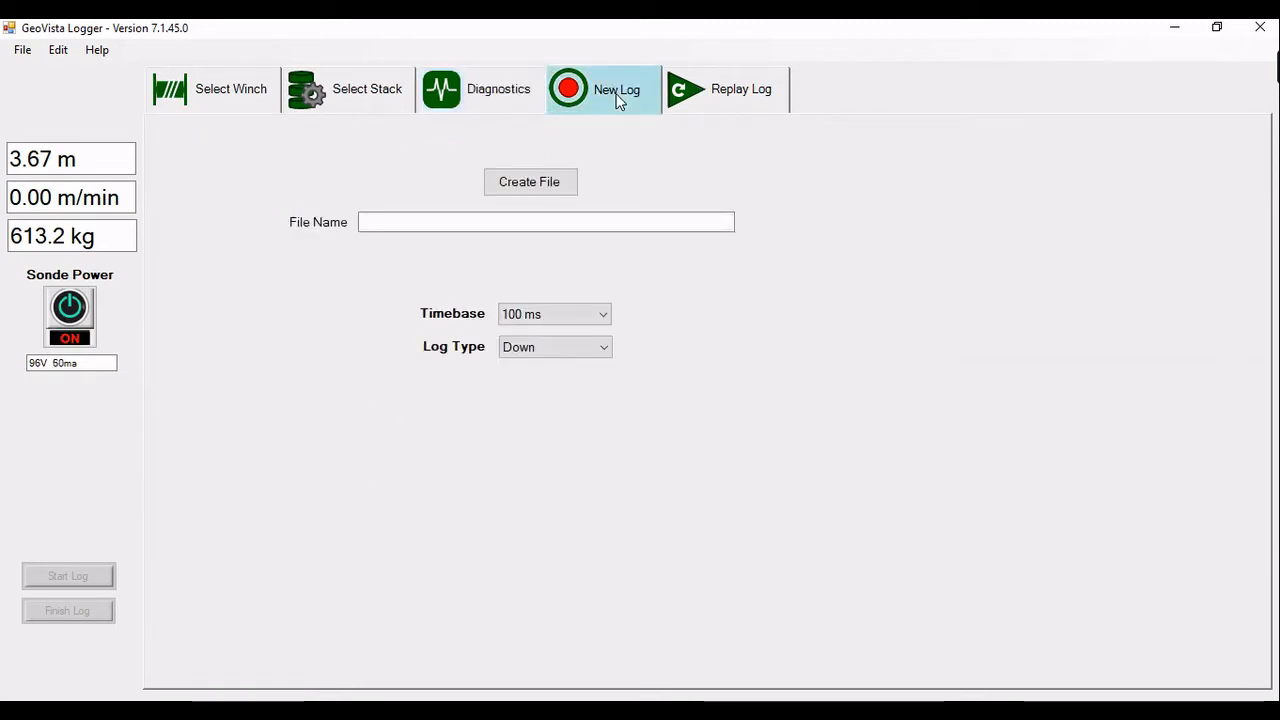
{"action": "left_click", "coordinate": [512, 188]}
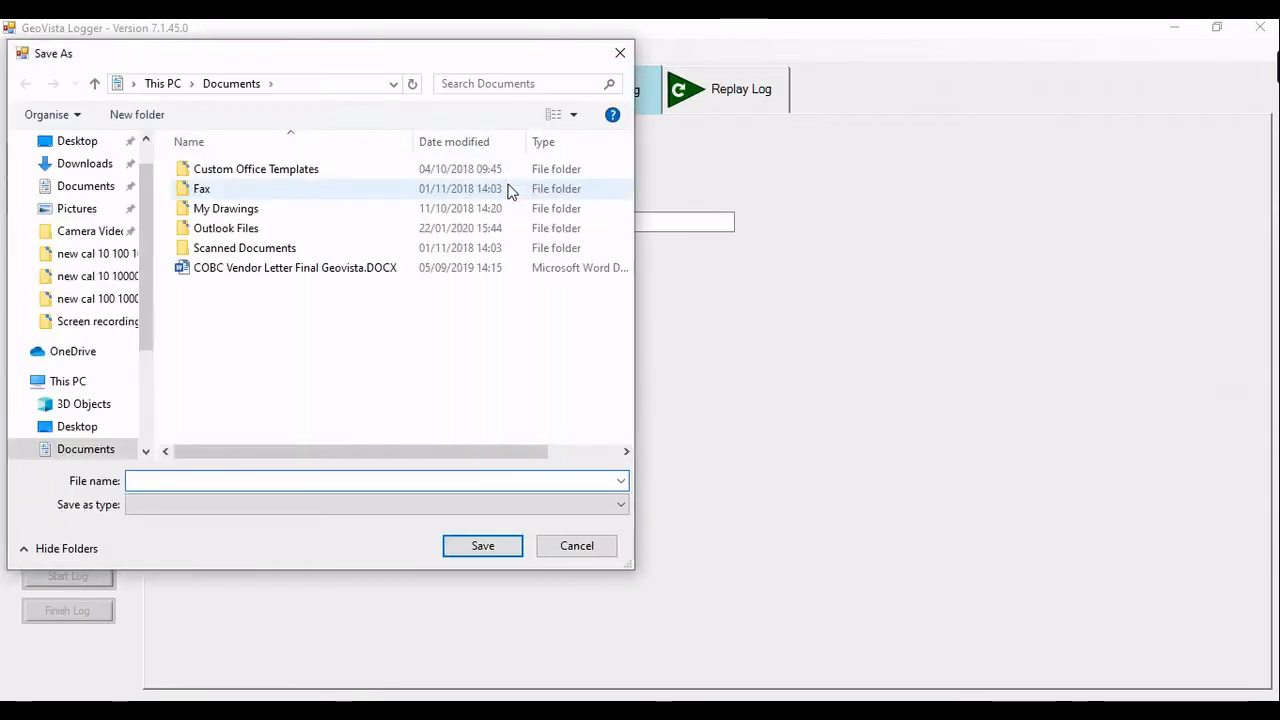
{"action": "left_click_drag", "start_coordinate": [289, 57], "coordinate": [408, 62]}
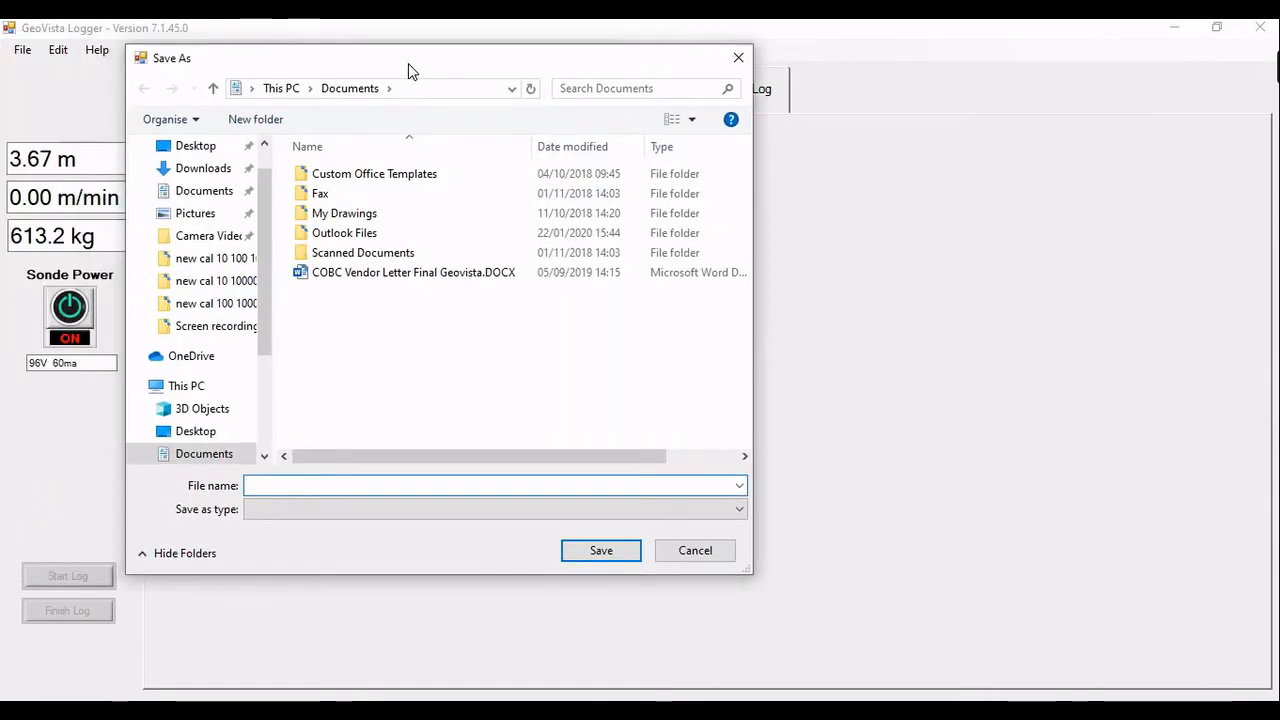
{"action": "left_click", "coordinate": [192, 148]}
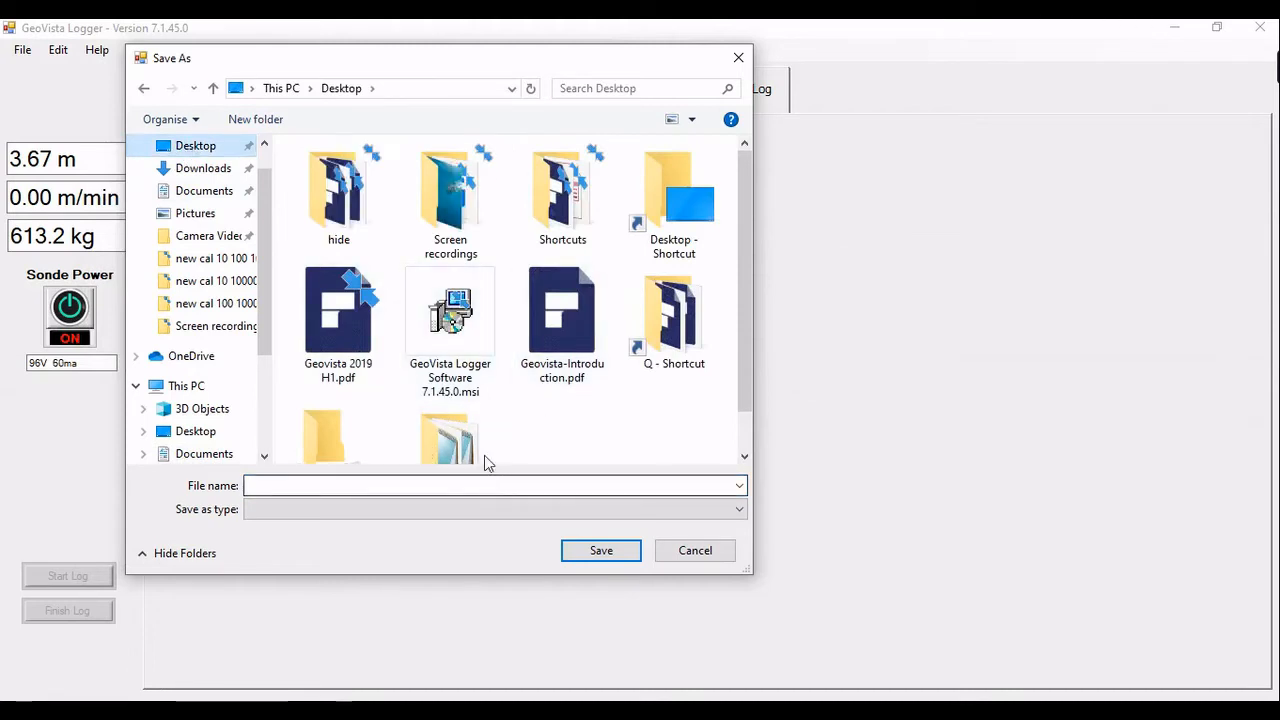
{"action": "left_click", "coordinate": [258, 118]}
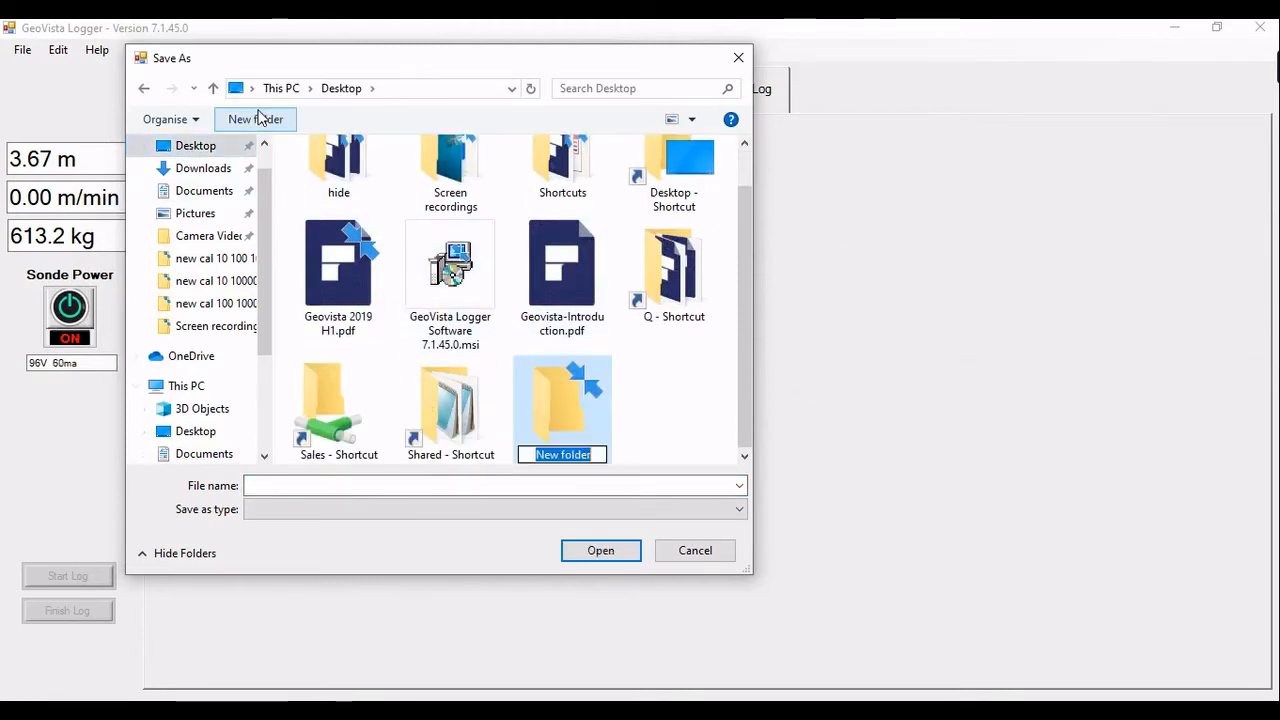
{"action": "type", "text": "LOGGING DA"}
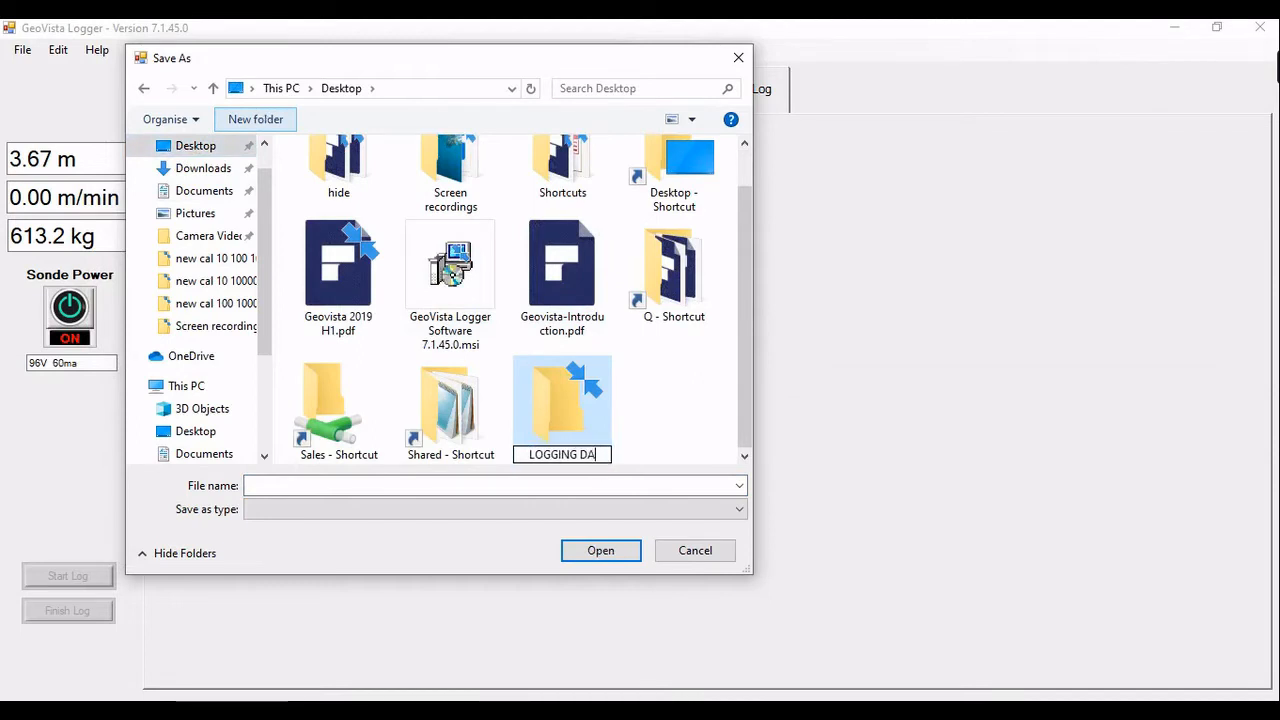
{"action": "type", "text": "TA"}
{"action": "key", "text": "Return"}
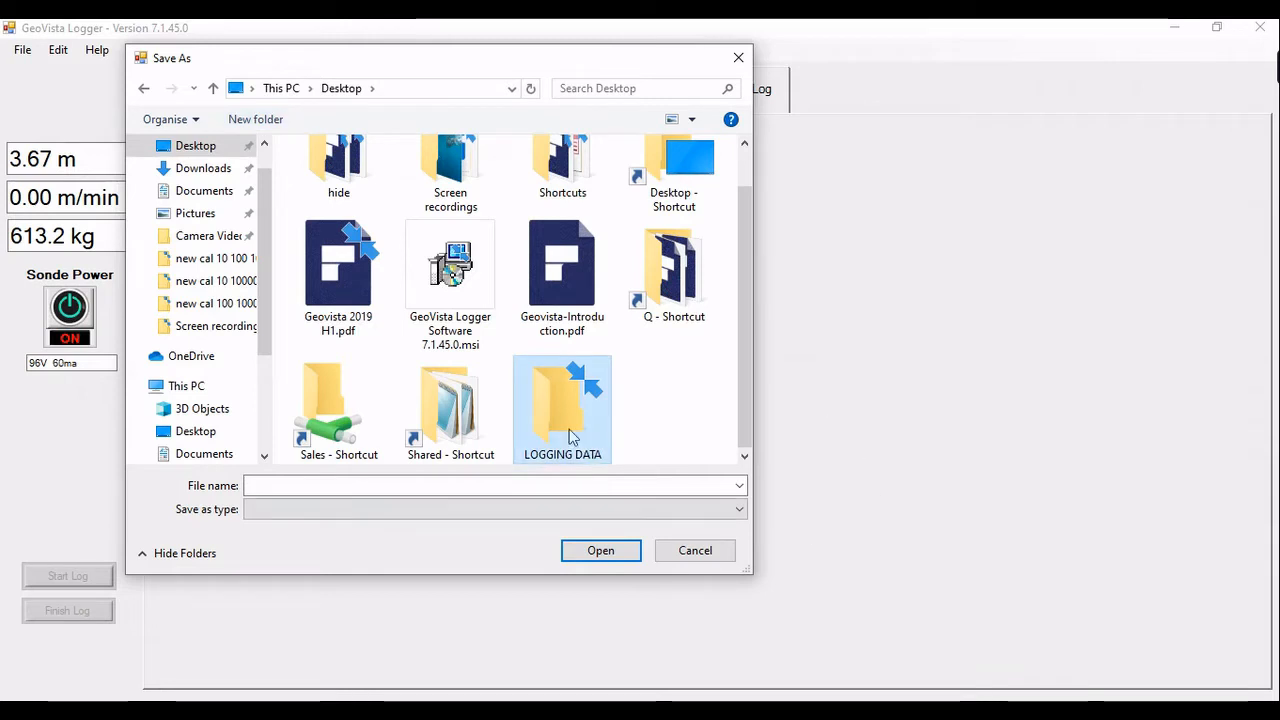
Save the new log file as test_shop1_time in the LOGGING DATA folder
{"action": "double_click", "coordinate": [535, 411]}
{"action": "left_click", "coordinate": [400, 487]}
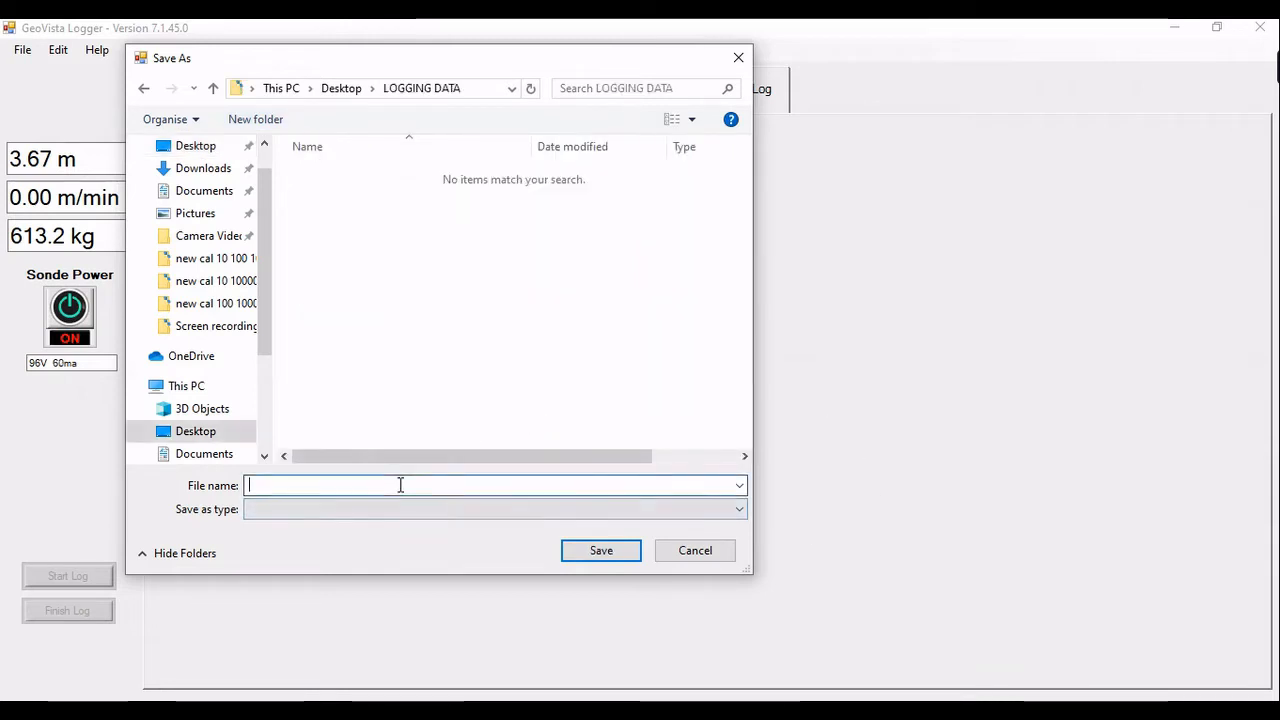
{"action": "type", "text": "test_"}
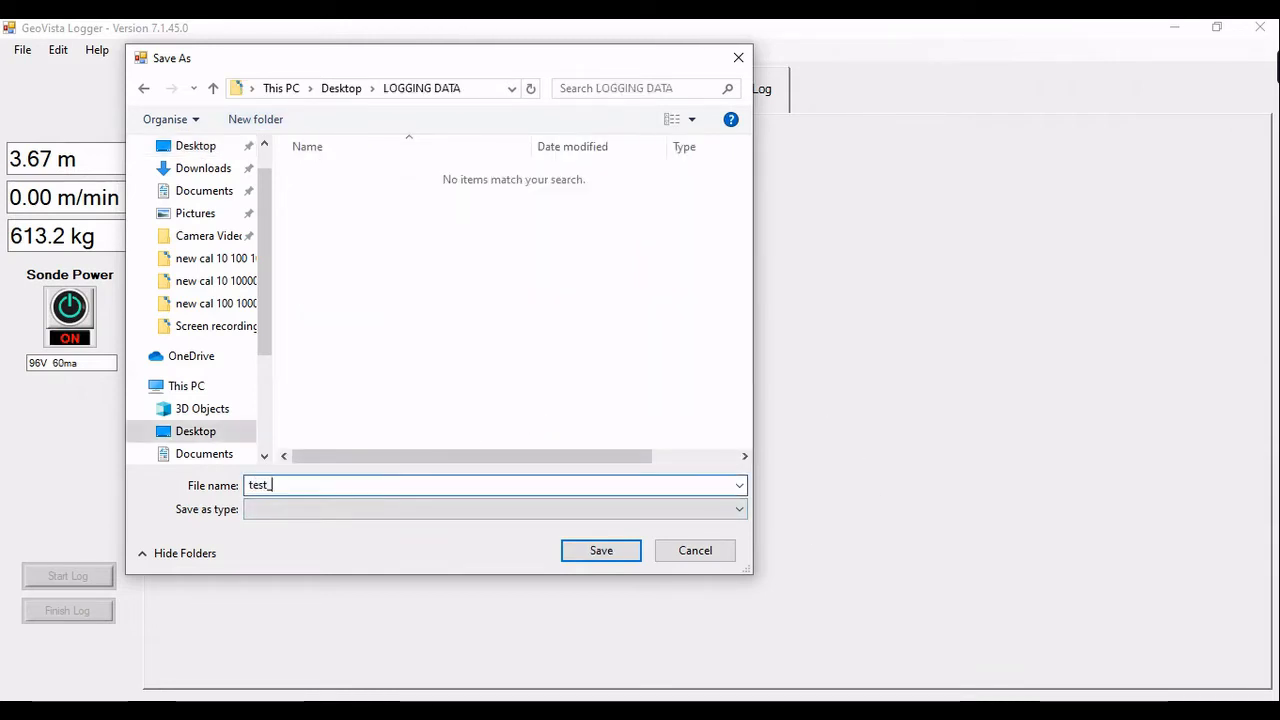
{"action": "type", "text": "shop1"}
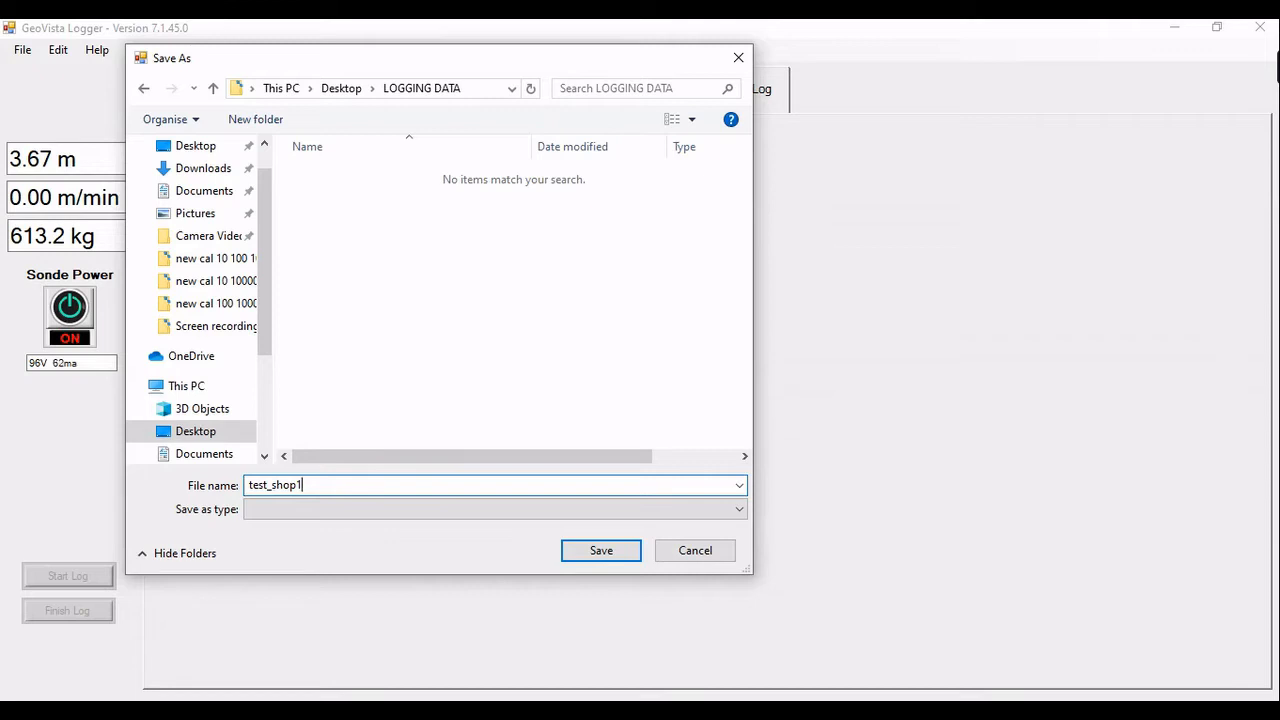
{"action": "type", "text": "time"}
{"action": "key", "text": "Return"}
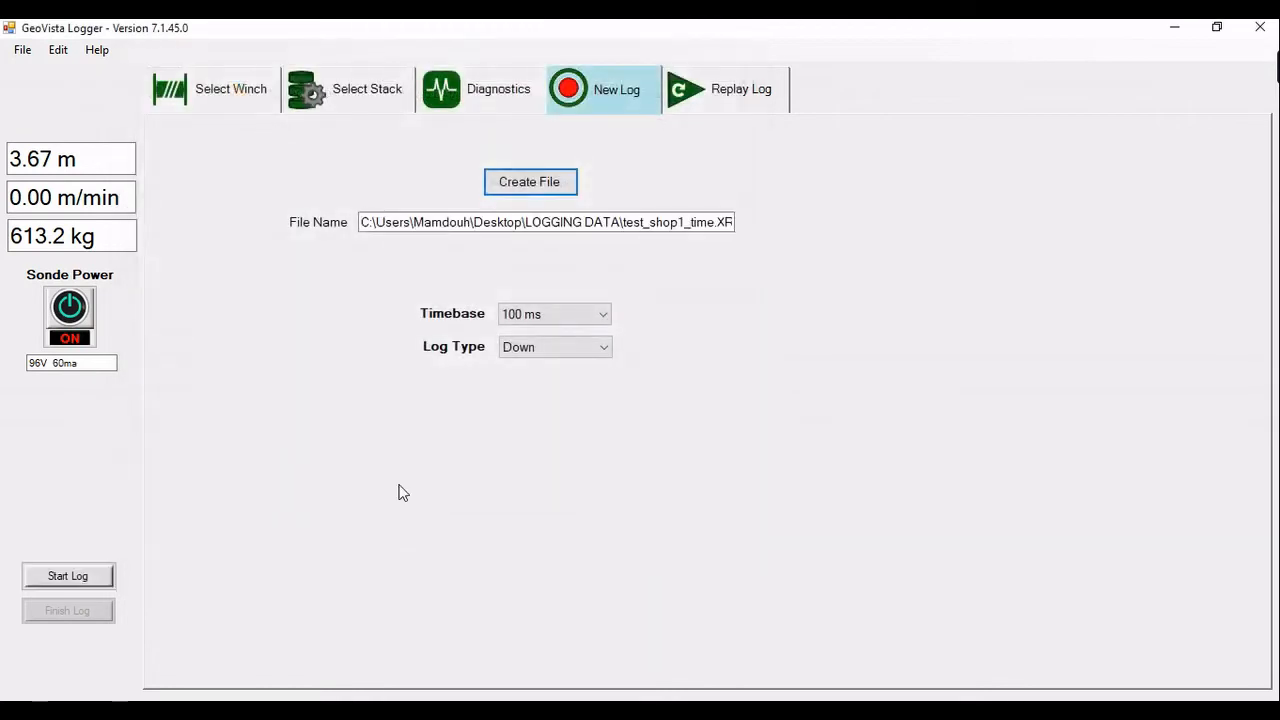
Set the new log's timebase to 25 ms and its log type to Time
{"action": "left_click", "coordinate": [534, 341]}
{"action": "left_click", "coordinate": [530, 318]}
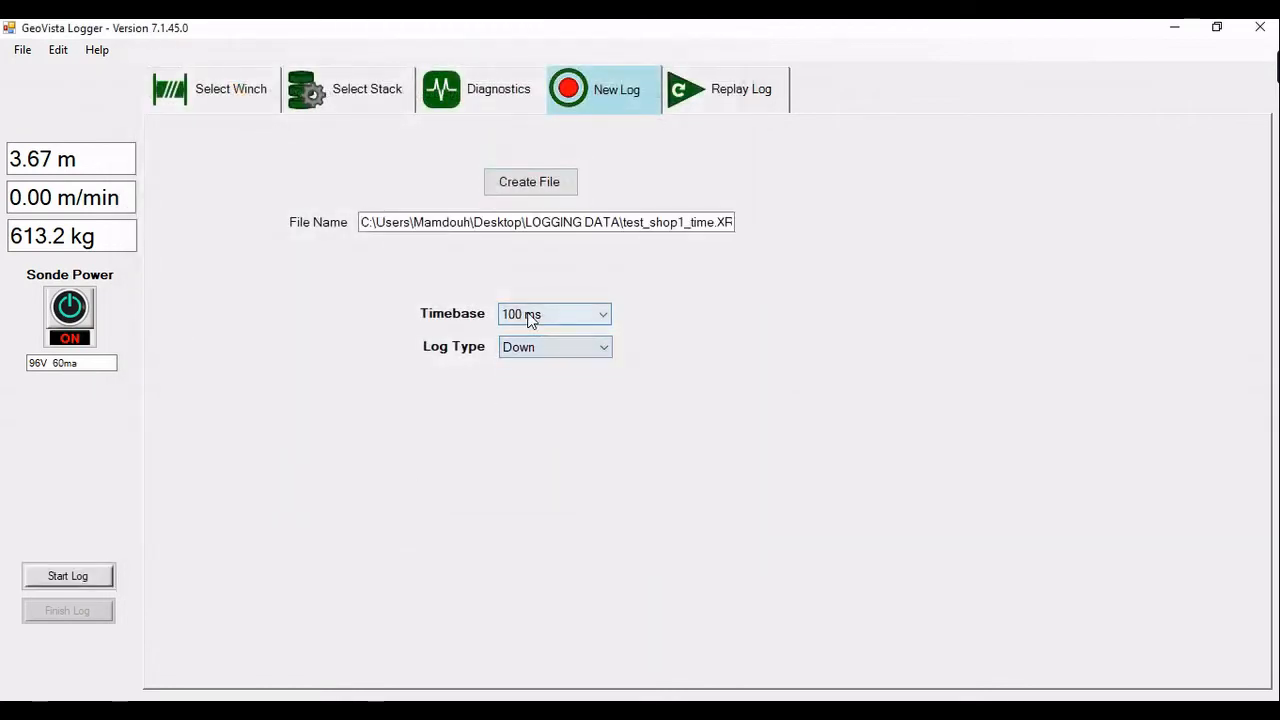
{"action": "left_click", "coordinate": [527, 313]}
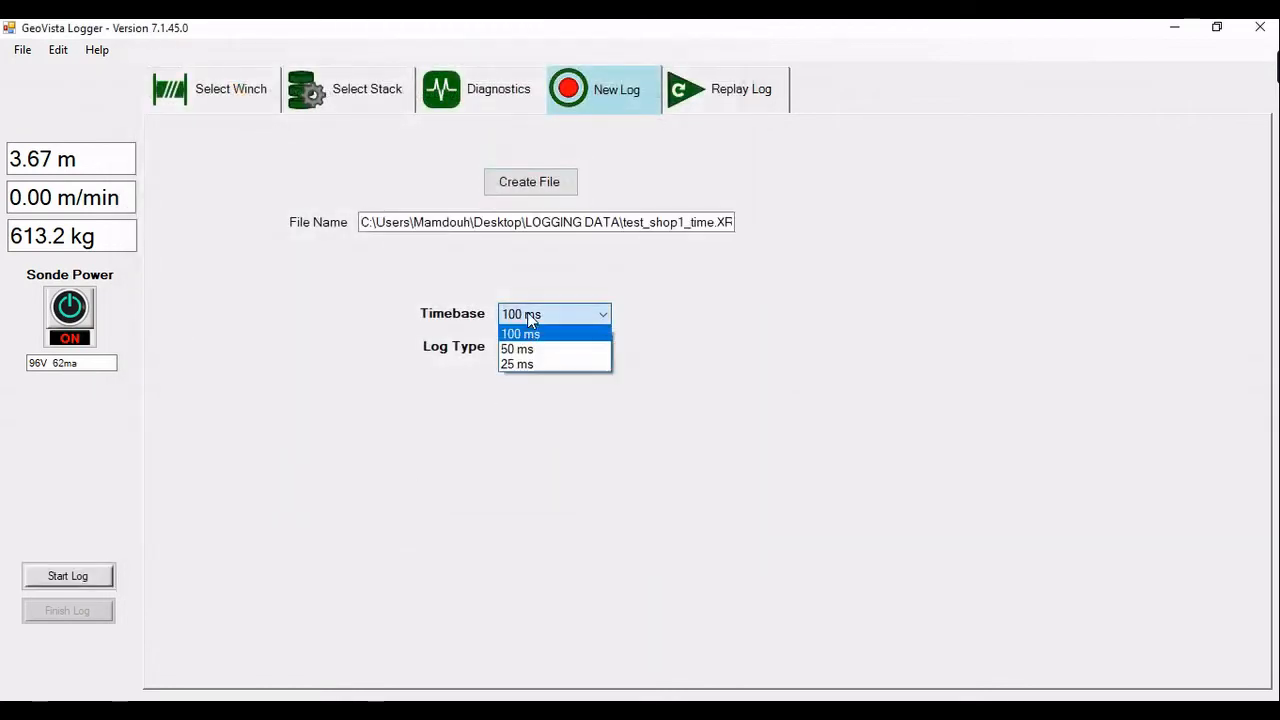
{"action": "left_click", "coordinate": [518, 364]}
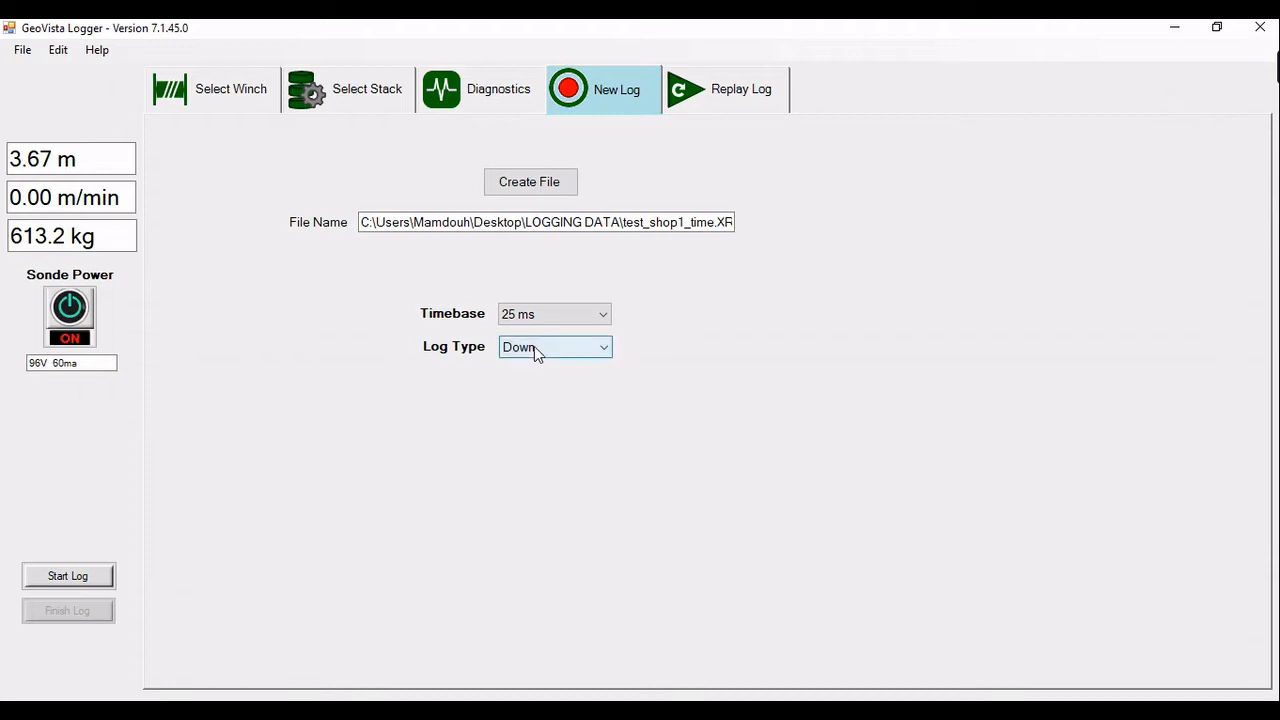
{"action": "left_click", "coordinate": [530, 318]}
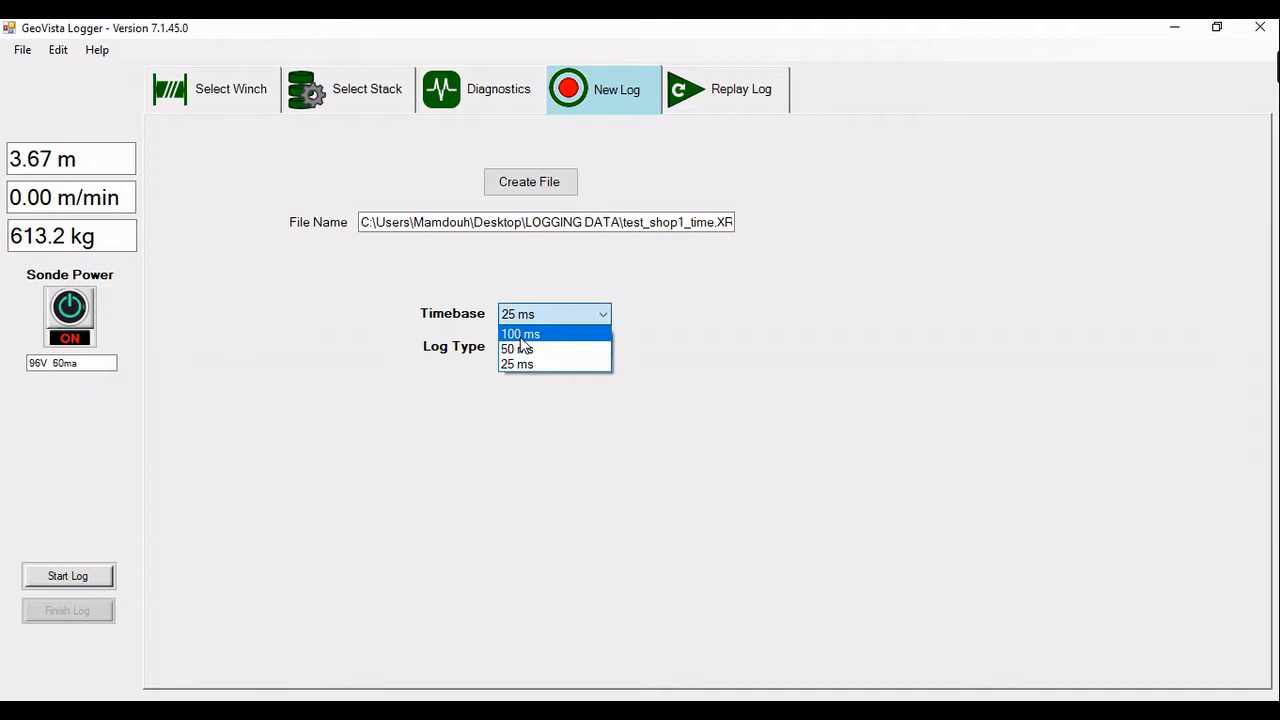
{"action": "left_click", "coordinate": [517, 363]}
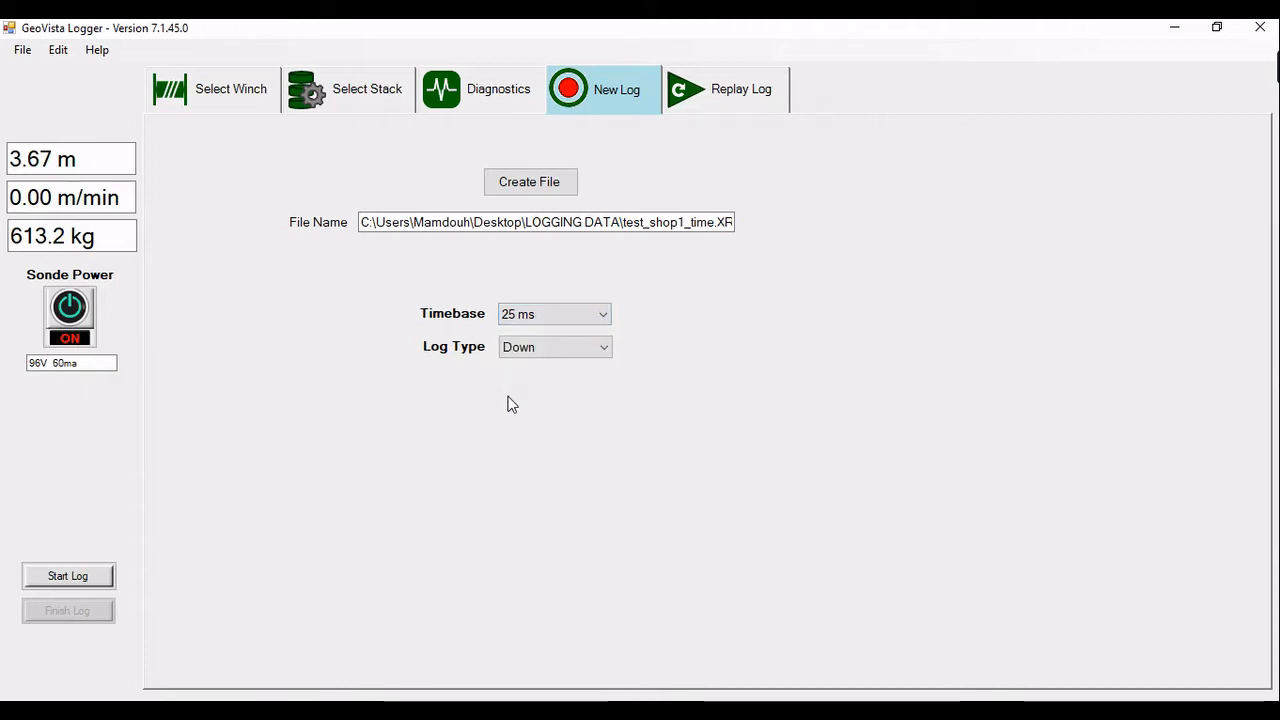
{"action": "left_click", "coordinate": [555, 347]}
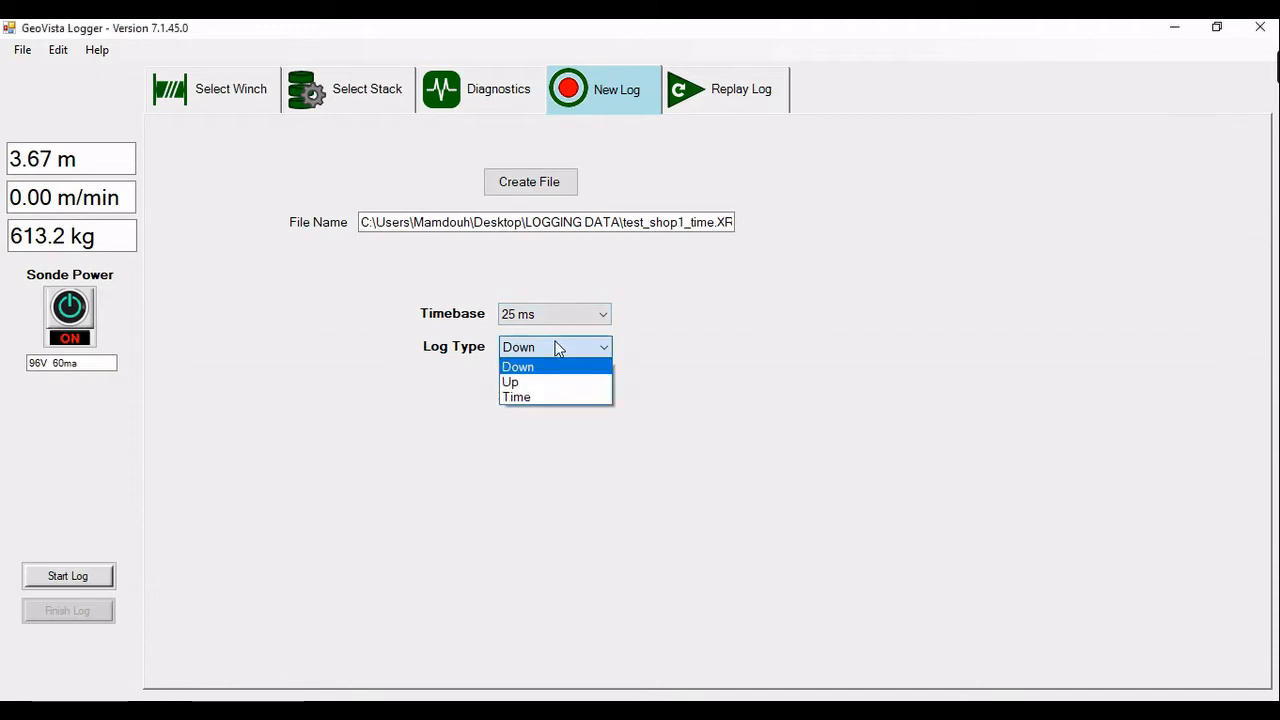
{"action": "left_click", "coordinate": [528, 398]}
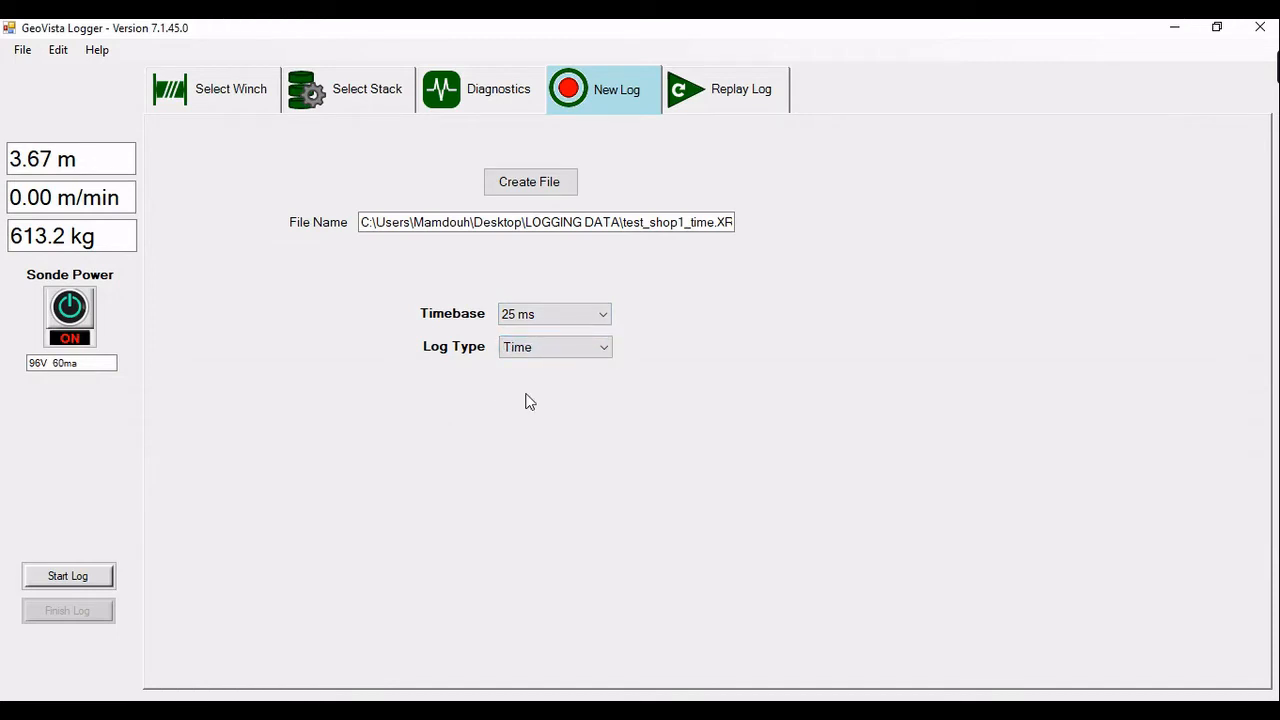
Start recording the test_shop1_time log and move its window clear of the power and log controls
{"action": "left_click", "coordinate": [50, 576]}
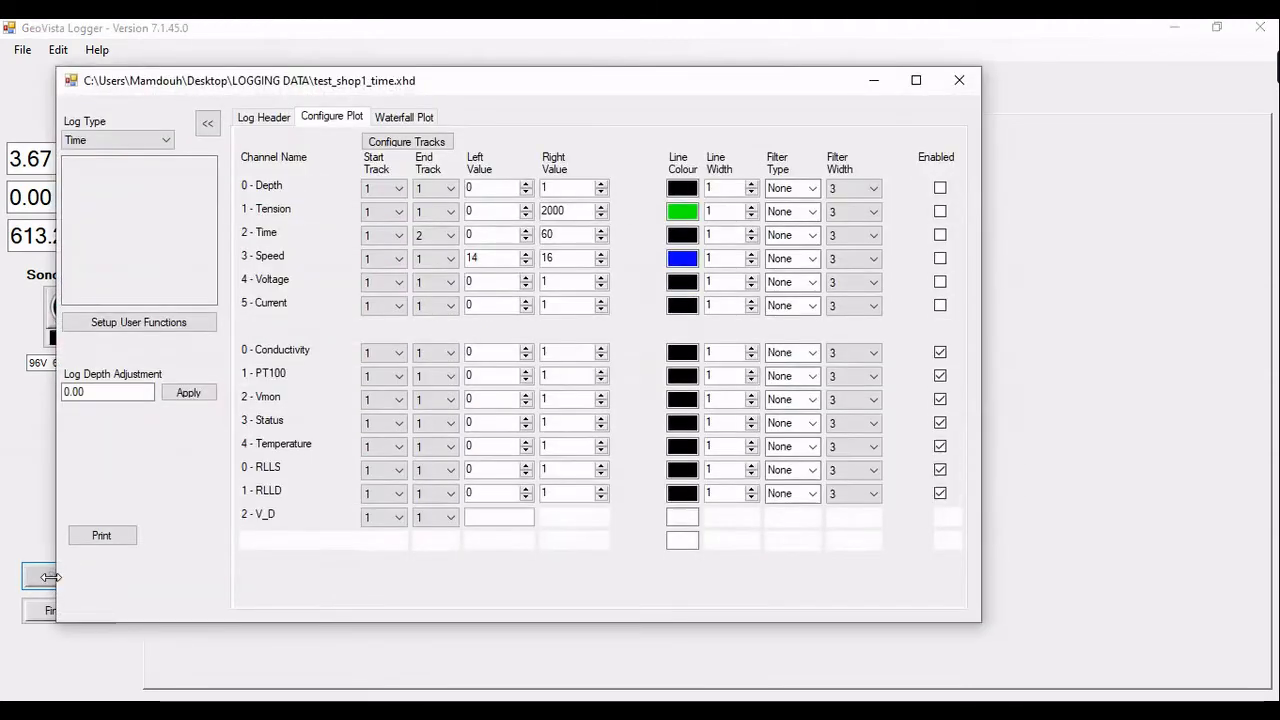
{"action": "left_click_drag", "start_coordinate": [527, 70], "coordinate": [578, 85]}
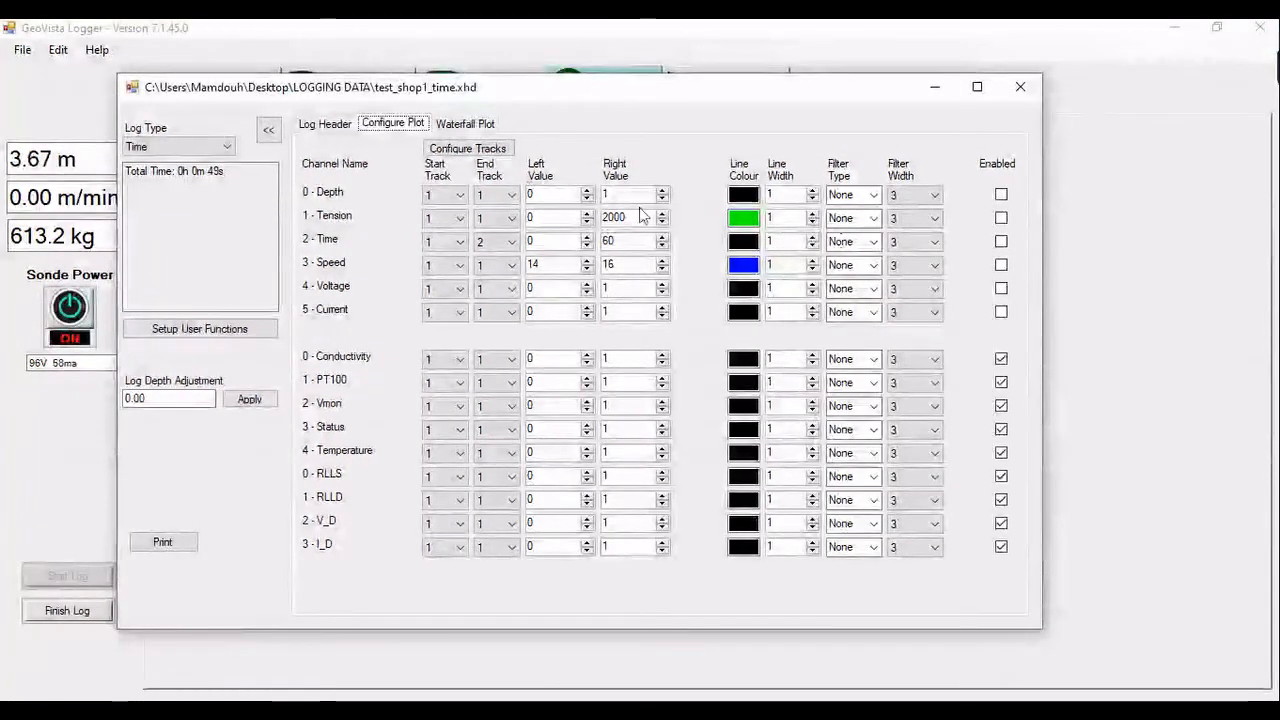
{"action": "left_click_drag", "start_coordinate": [389, 93], "coordinate": [395, 93]}
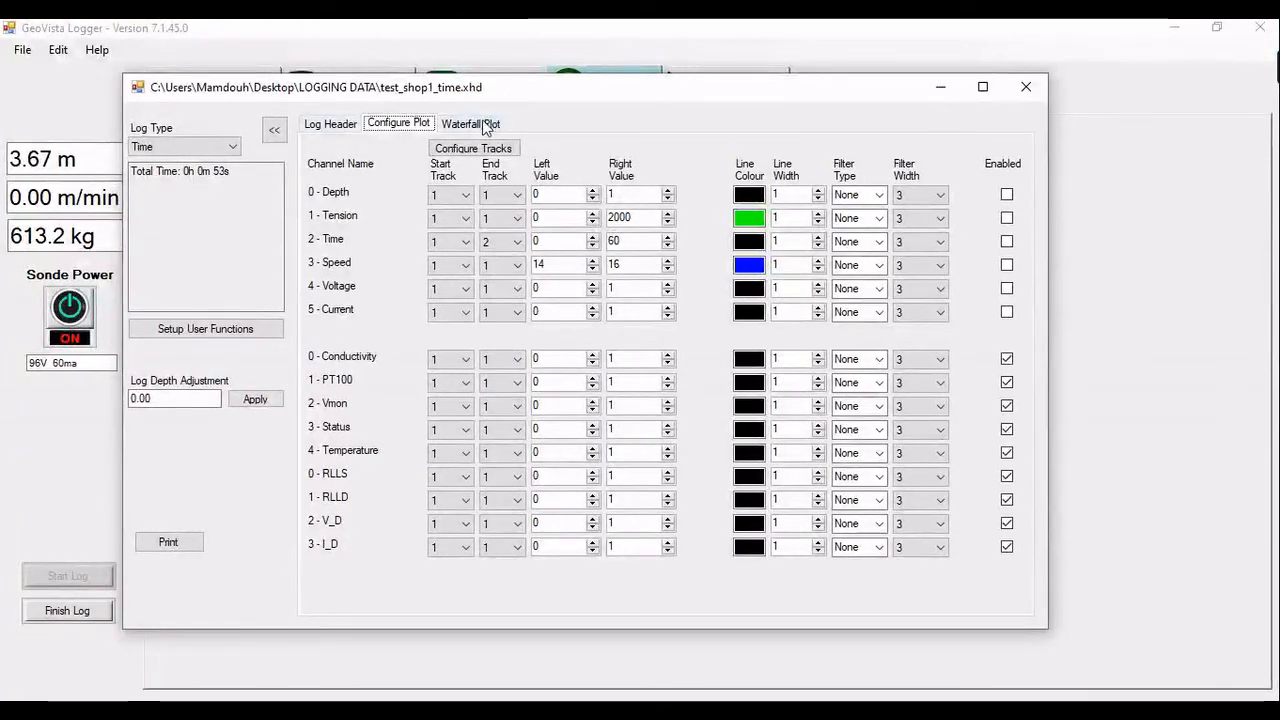
Examine the log window's log type options, depth adjustment, header form, plot configuration and waterfall plot
{"action": "left_click", "coordinate": [232, 147]}
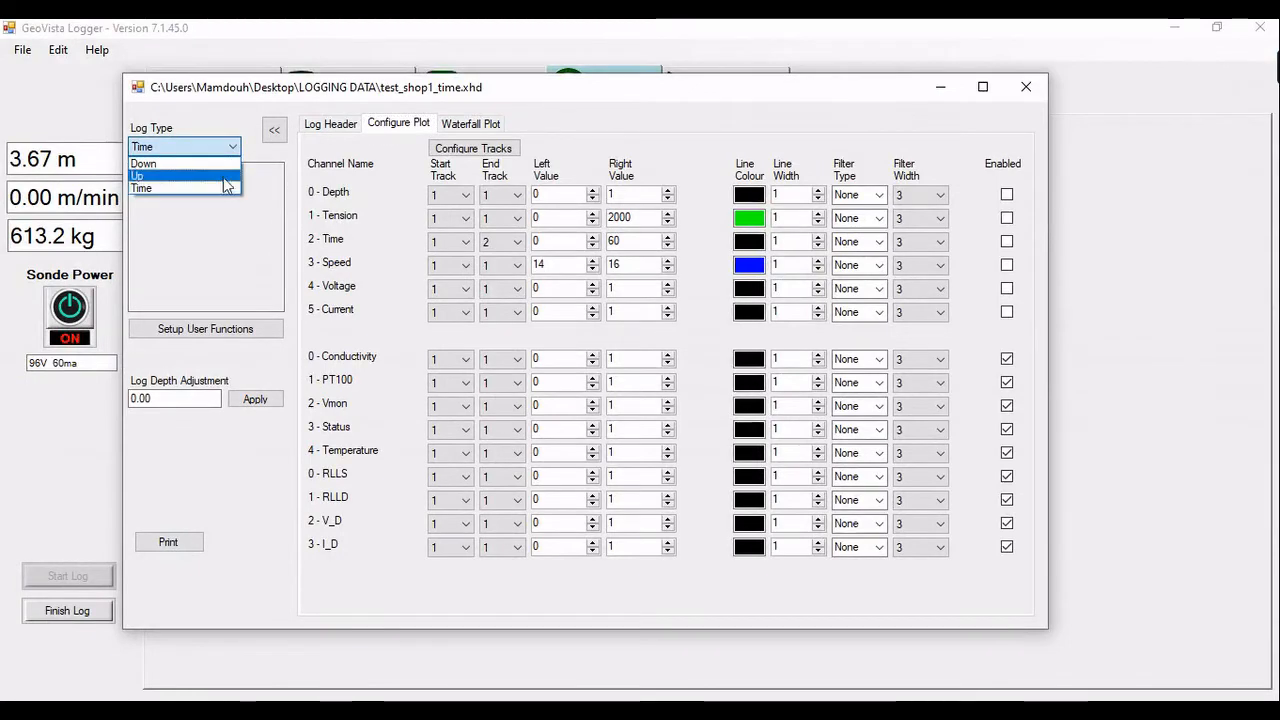
{"action": "left_click", "coordinate": [224, 130]}
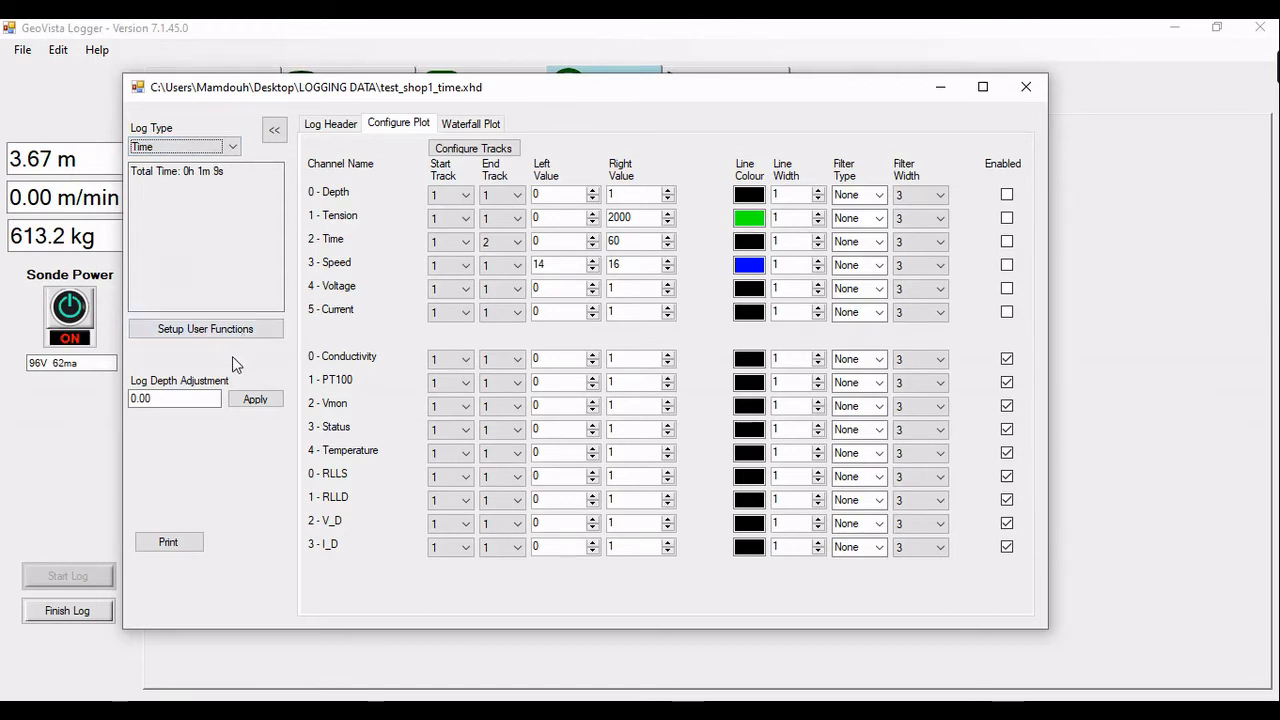
{"action": "left_click", "coordinate": [176, 396]}
{"action": "left_click", "coordinate": [333, 125]}
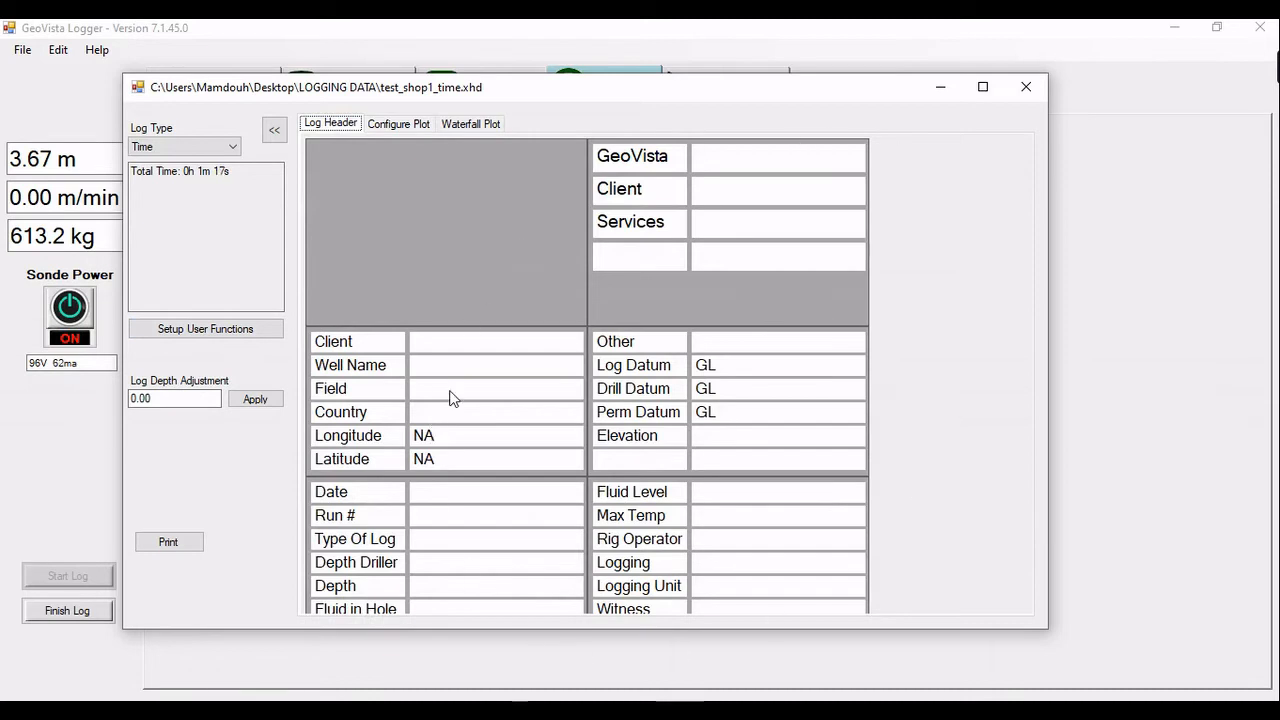
{"action": "left_click", "coordinate": [401, 124]}
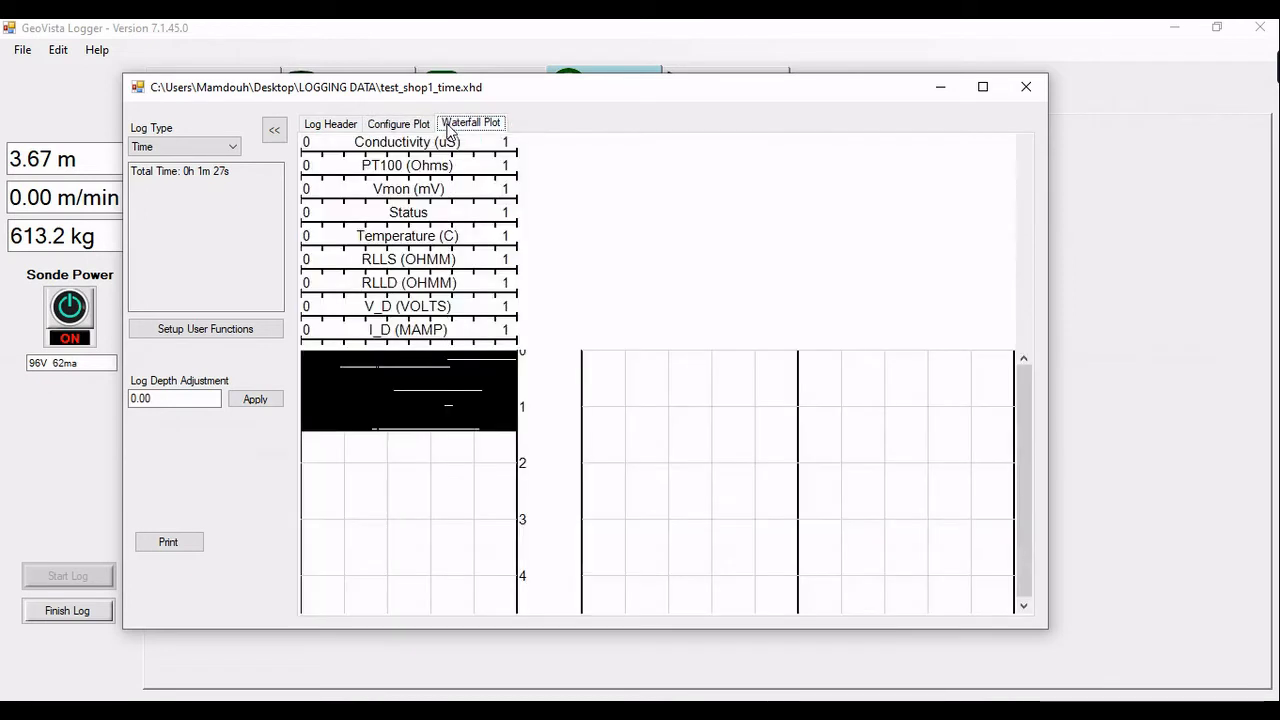
{"action": "left_click", "coordinate": [448, 126]}
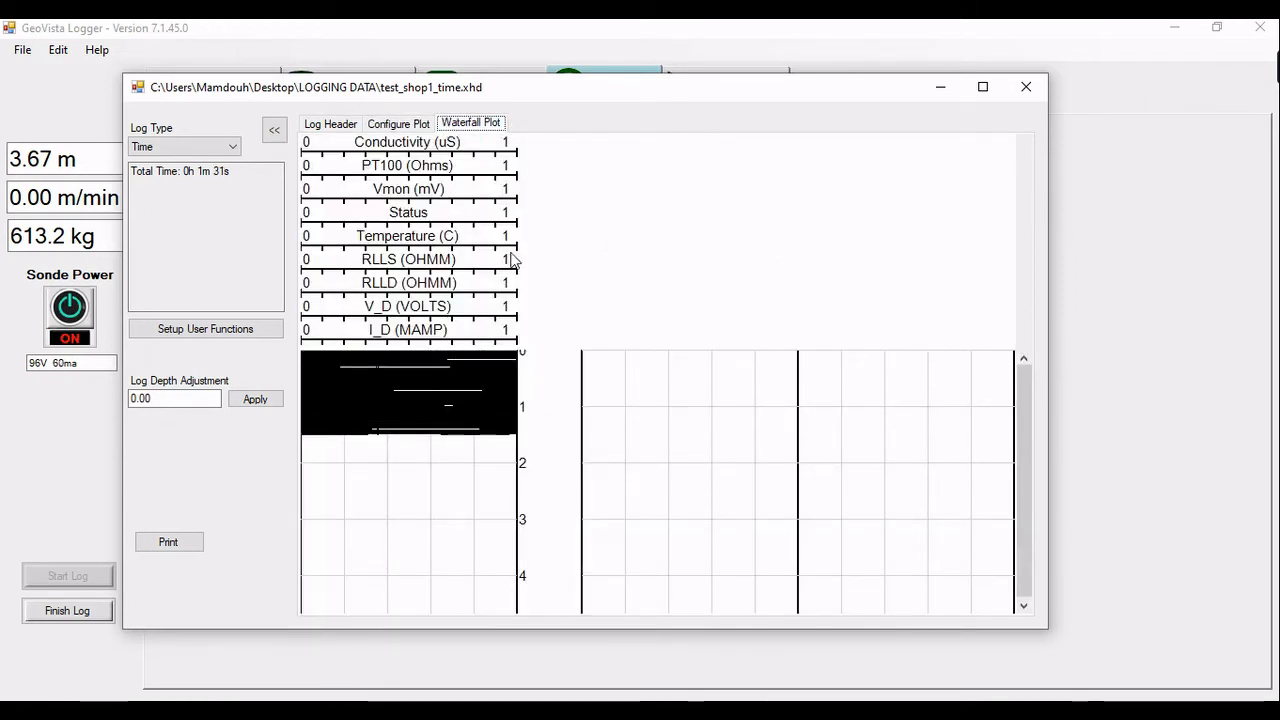
Disable the PT100, Vmon, Status, V_D and I_D channels in the plot configuration and check the waterfall plot
{"action": "left_click", "coordinate": [413, 126]}
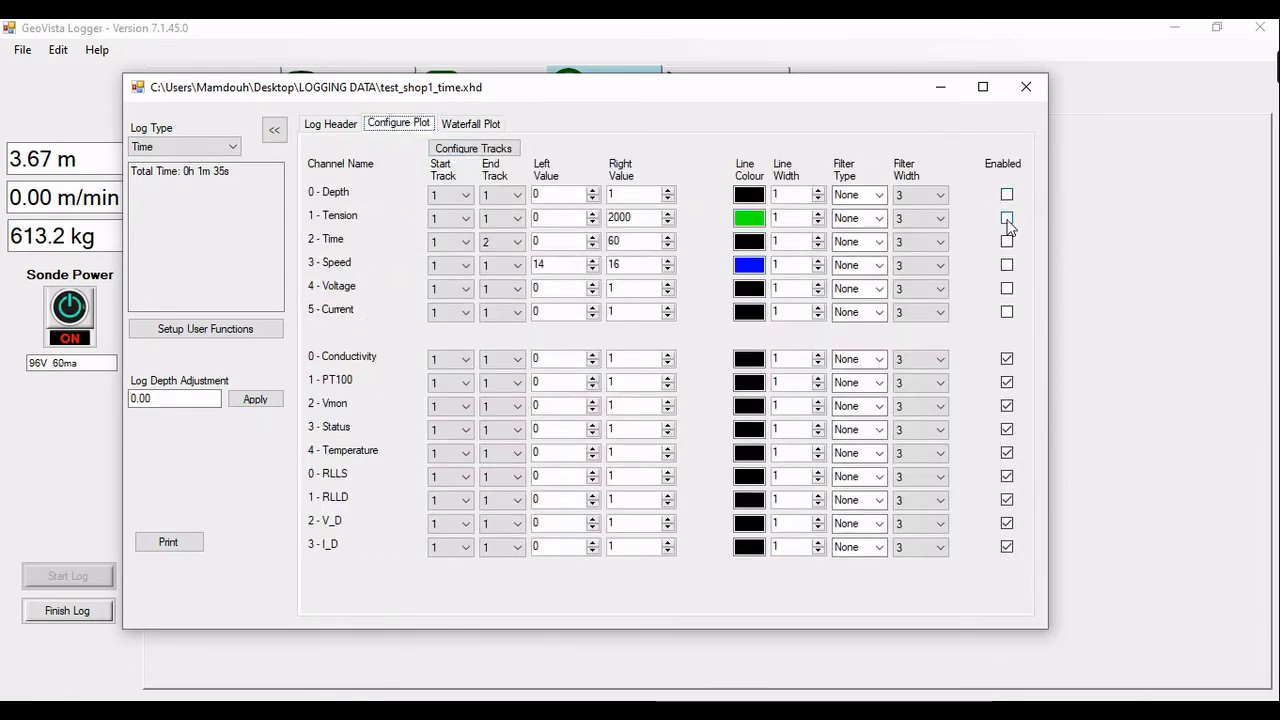
{"action": "left_click", "coordinate": [1009, 383]}
{"action": "left_click", "coordinate": [1007, 406]}
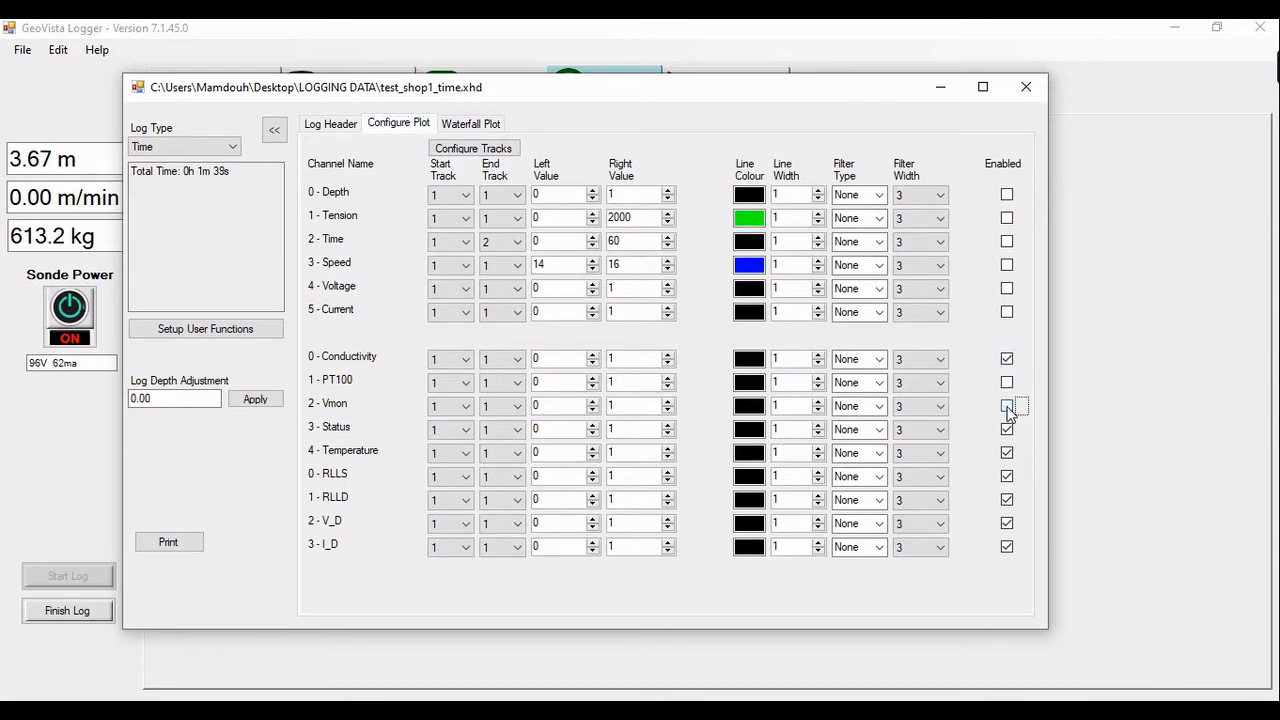
{"action": "left_click", "coordinate": [1007, 429]}
{"action": "left_click", "coordinate": [1007, 523]}
{"action": "left_click", "coordinate": [1007, 546]}
{"action": "left_click", "coordinate": [449, 362]}
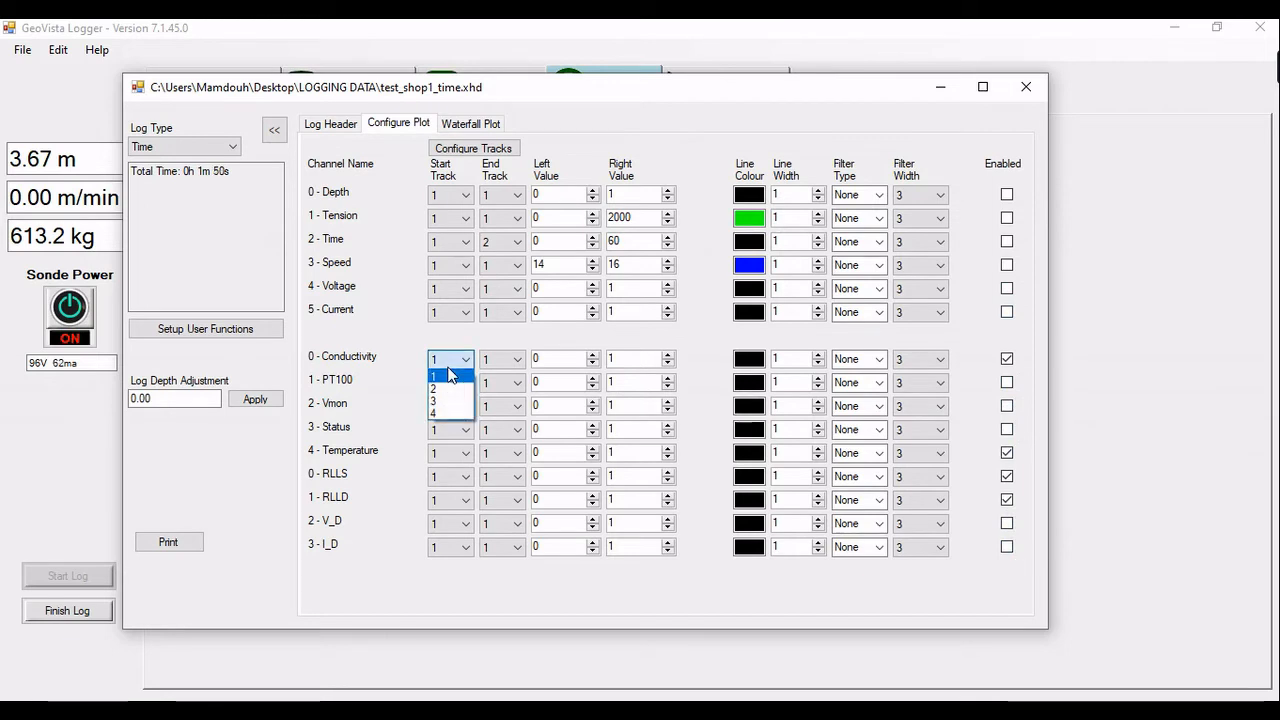
{"action": "left_click", "coordinate": [446, 120]}
{"action": "left_click", "coordinate": [446, 121]}
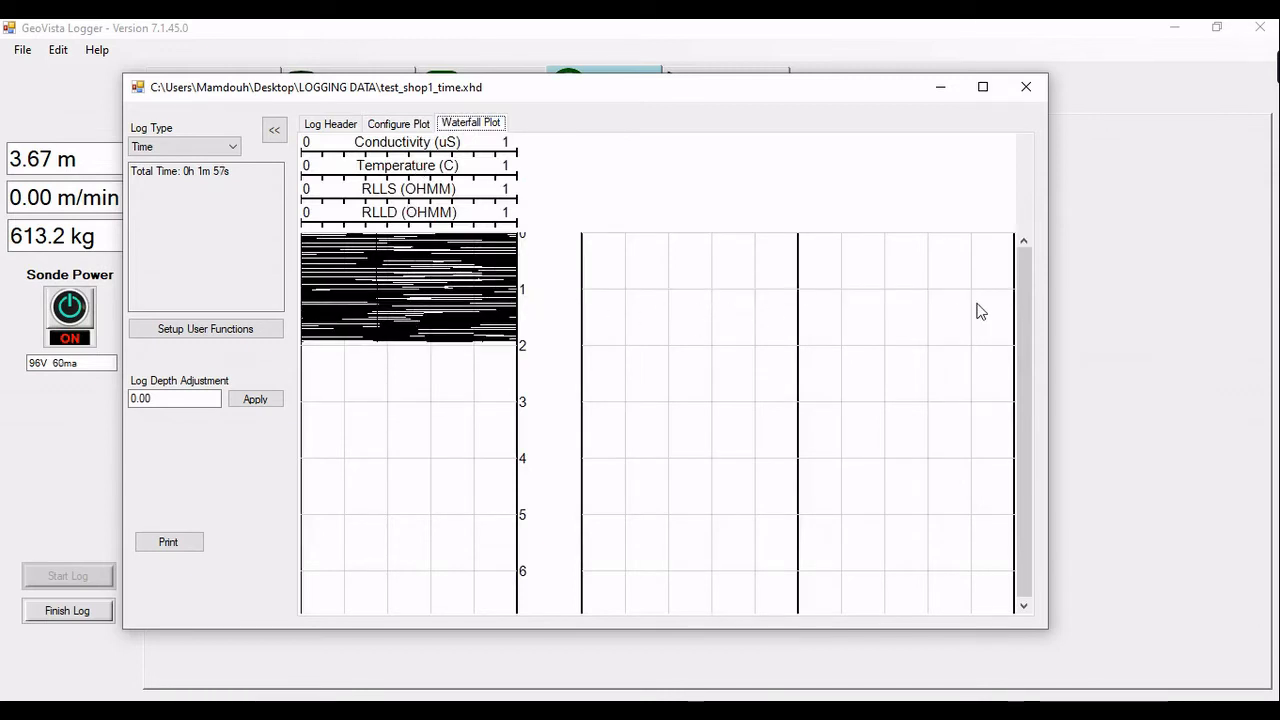
Set the Conductivity channel's right value to 100, its line colour to green and its line width to 3
{"action": "left_click", "coordinate": [398, 123]}
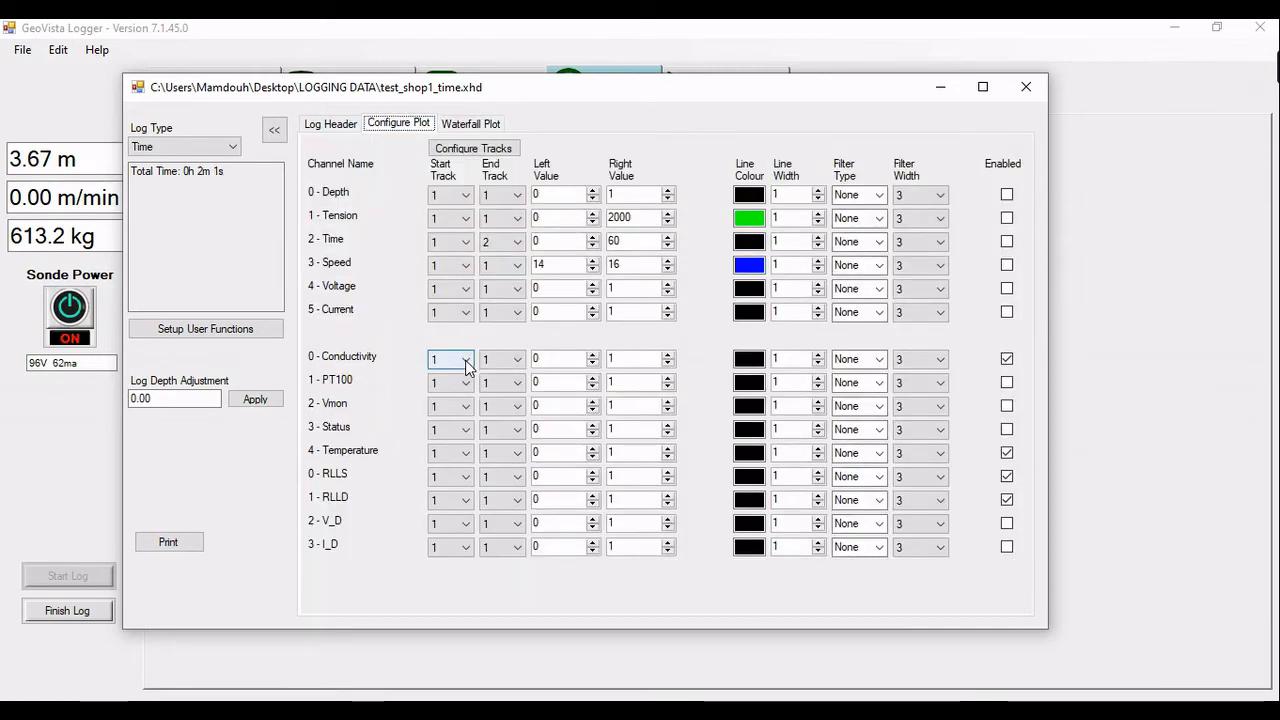
{"action": "double_click", "coordinate": [611, 358]}
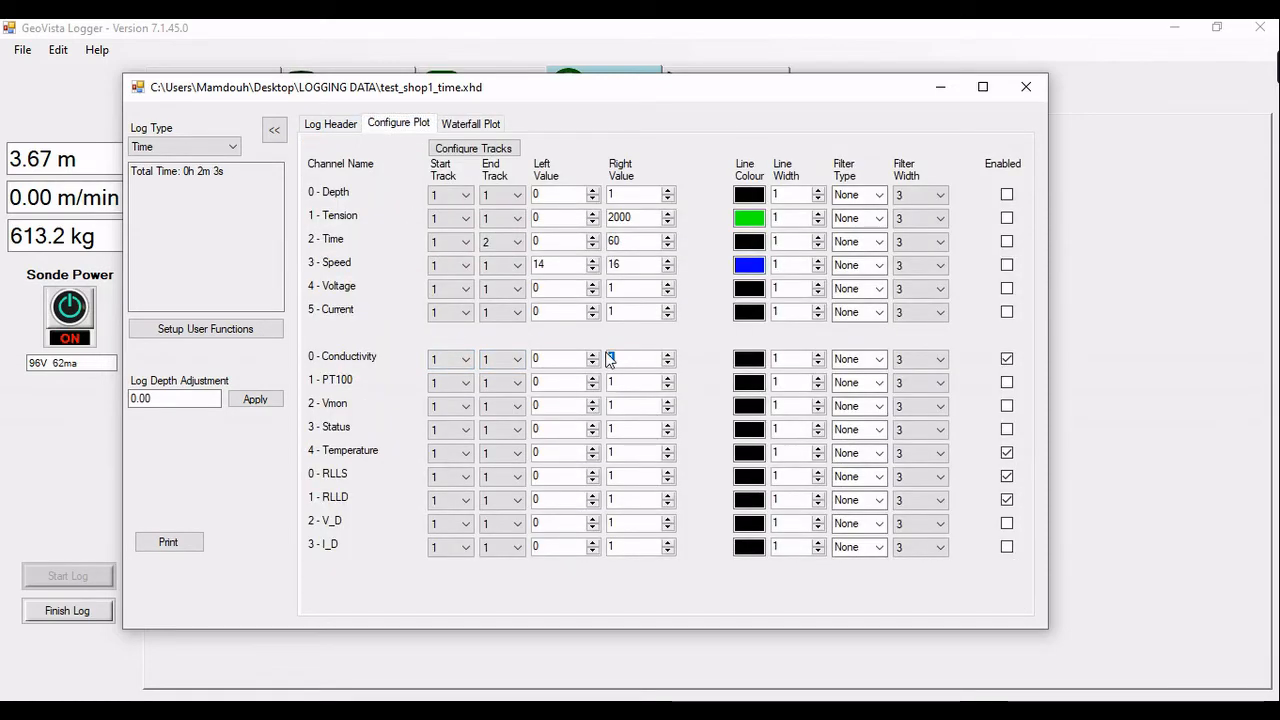
{"action": "type", "text": "100"}
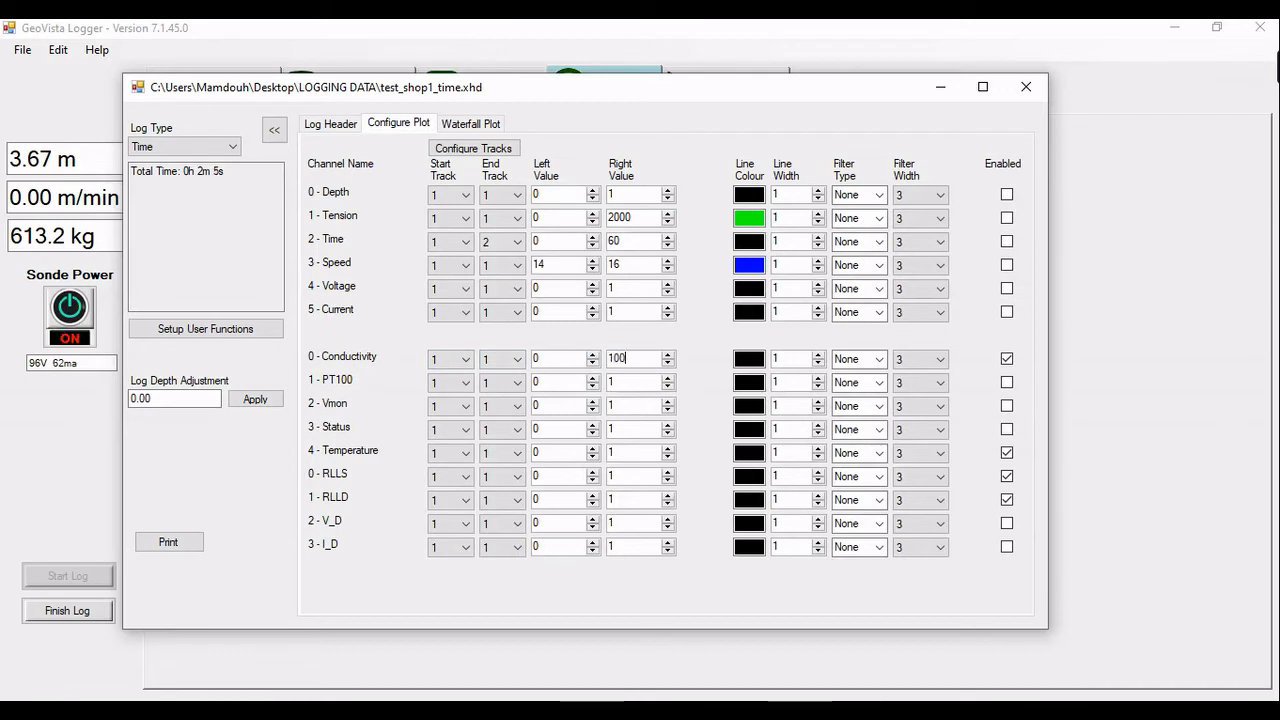
{"action": "left_click", "coordinate": [750, 359]}
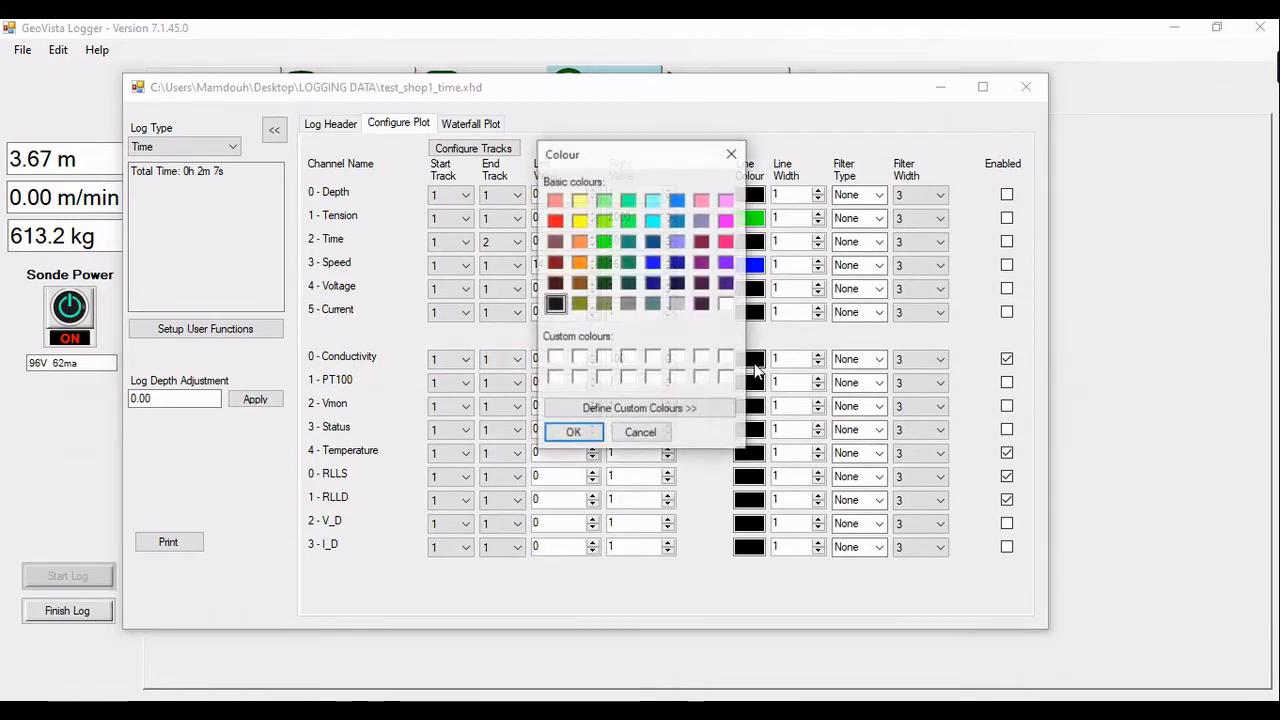
{"action": "left_click", "coordinate": [604, 242]}
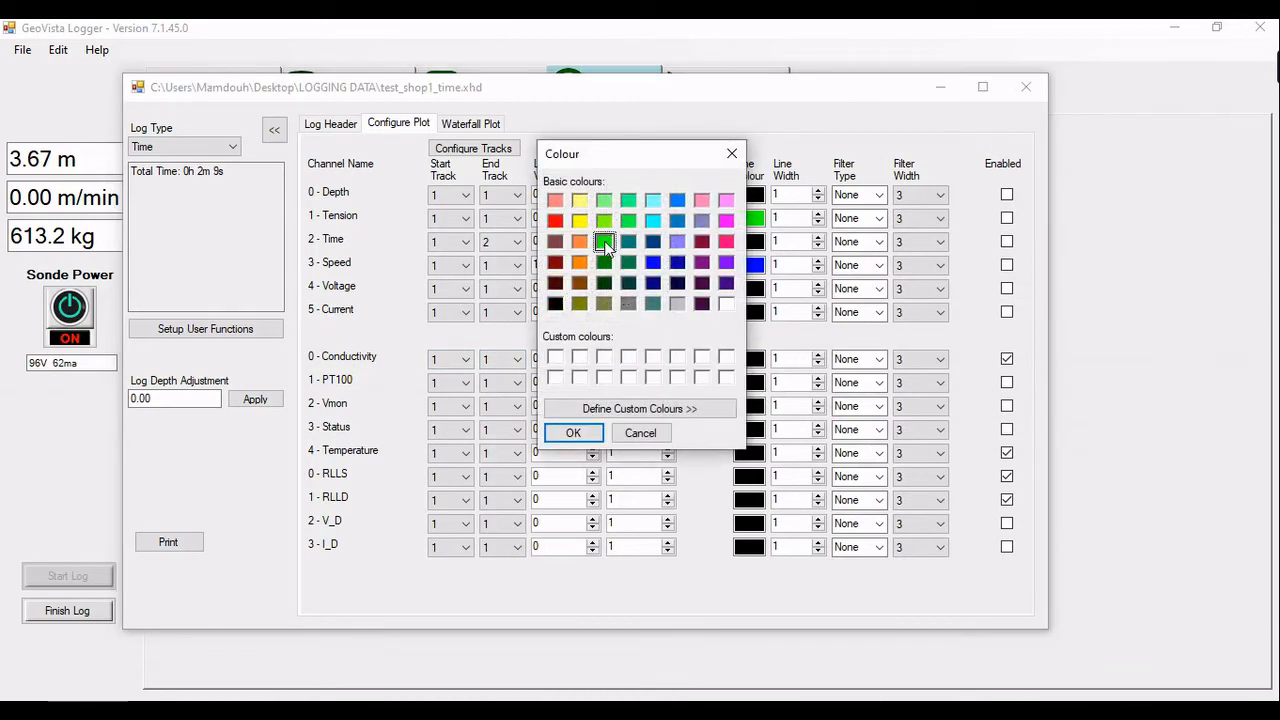
{"action": "left_click", "coordinate": [572, 432]}
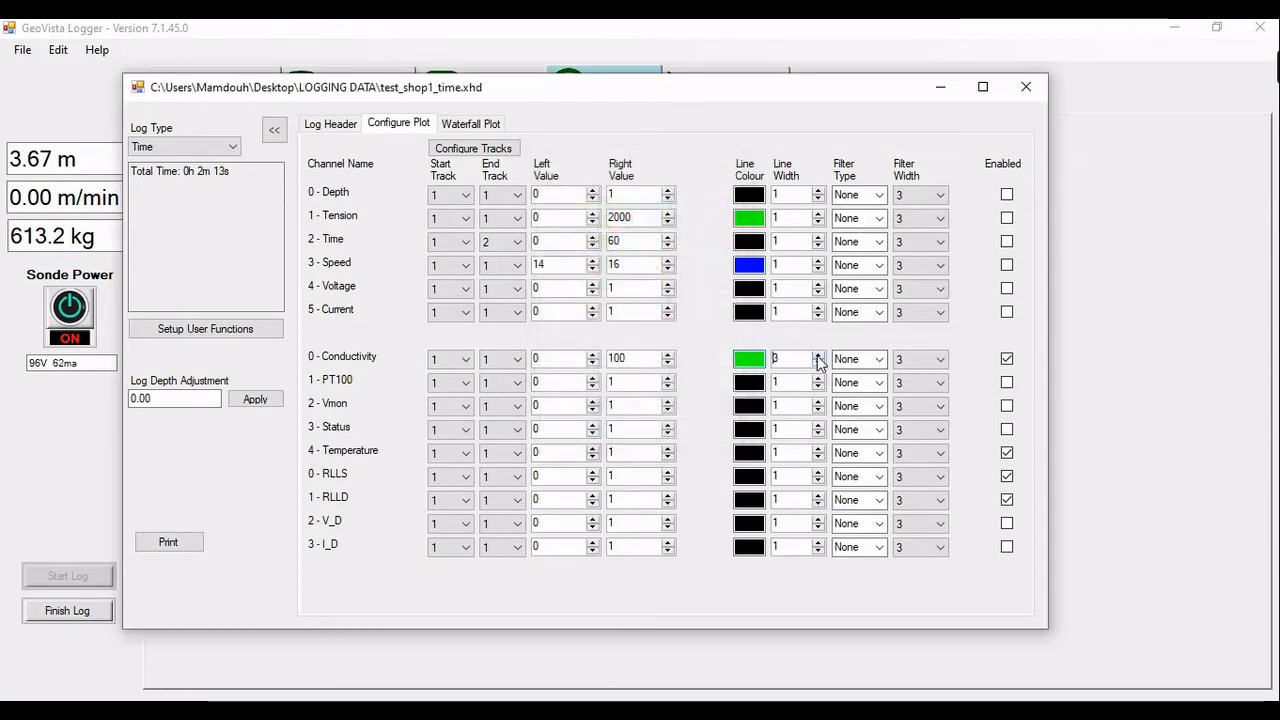
Apply a Boxcar filter with a width of 9 to the Conductivity channel
{"action": "left_click", "coordinate": [880, 359]}
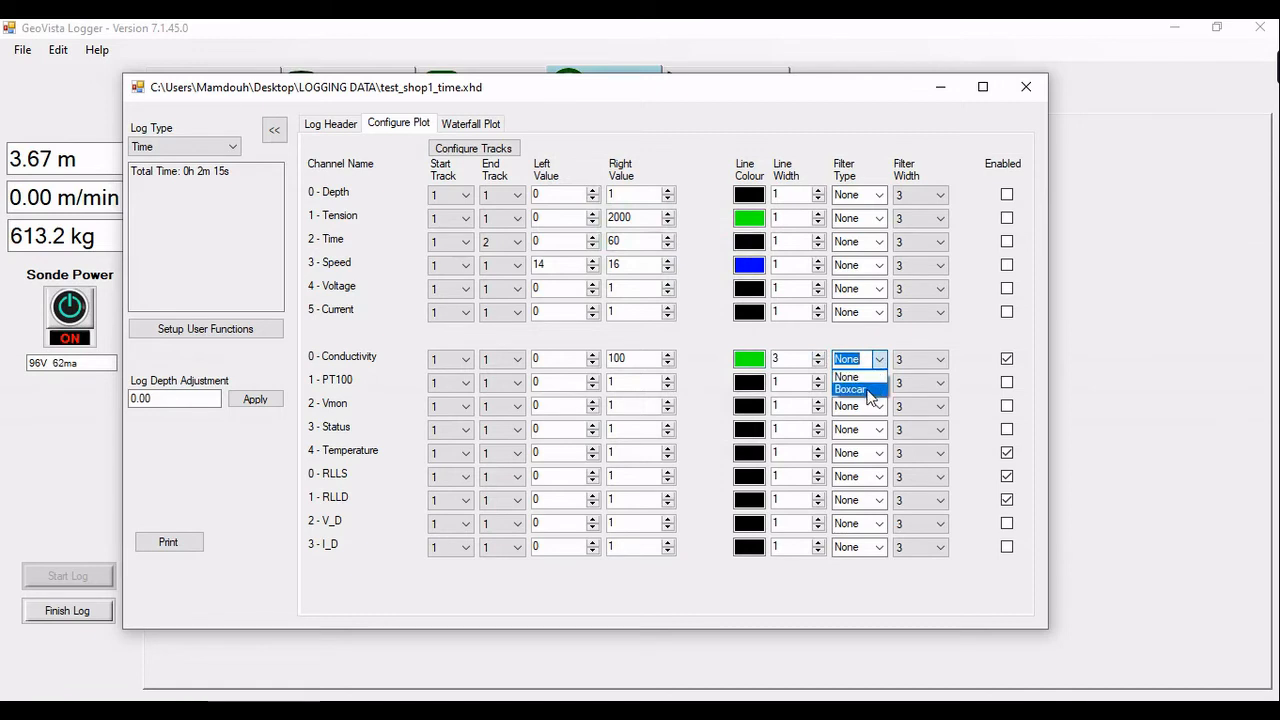
{"action": "left_click", "coordinate": [850, 382]}
{"action": "left_click", "coordinate": [940, 360]}
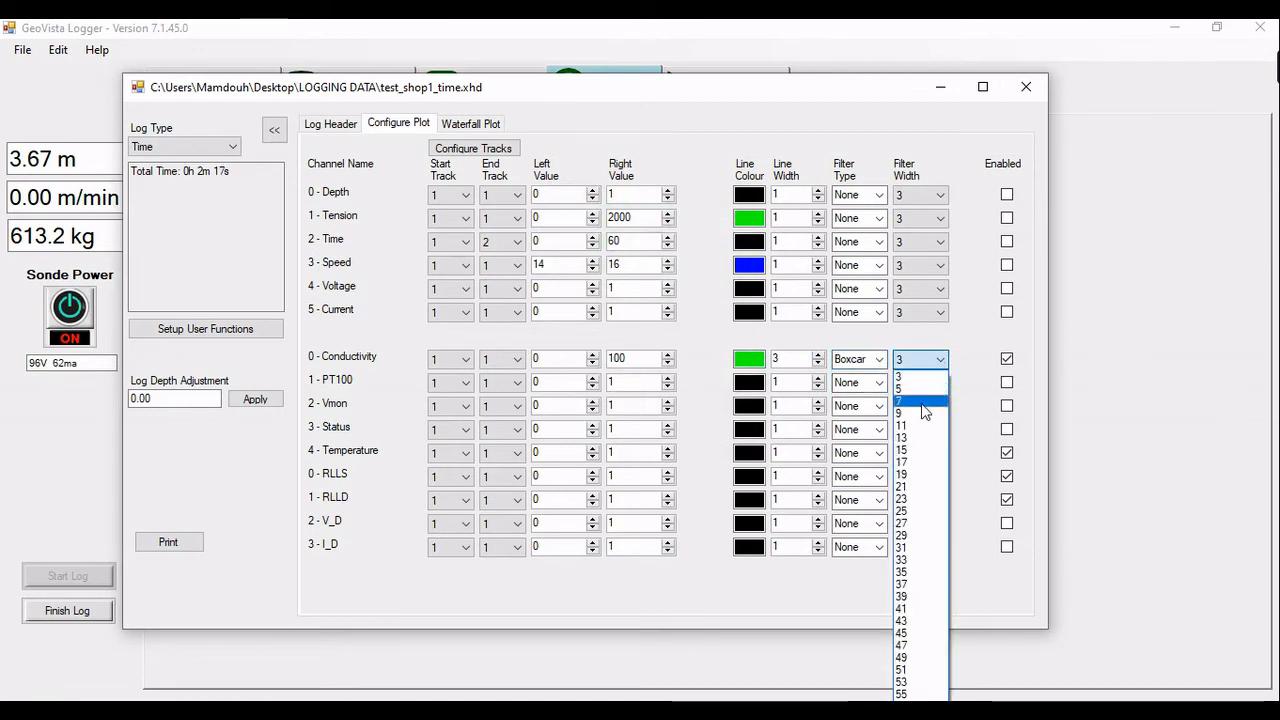
{"action": "left_click", "coordinate": [928, 409]}
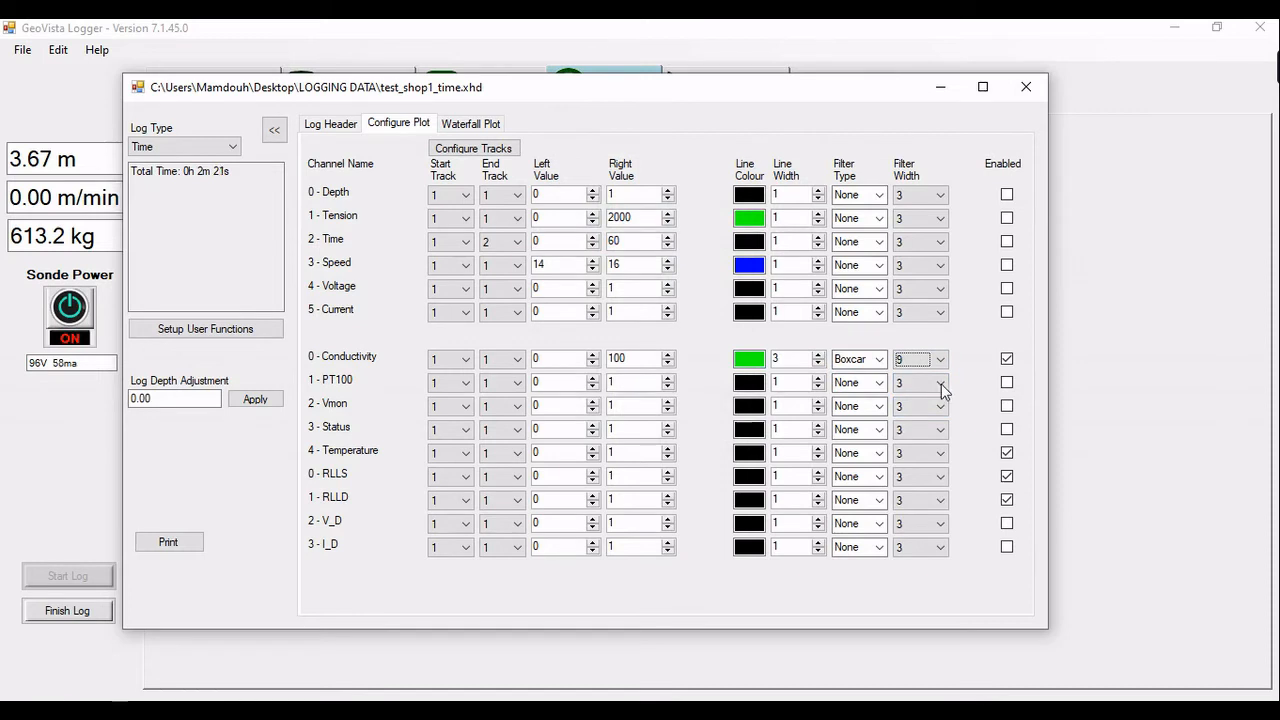
Plot the RLLS channel from track 3 to track 4 with a right value of 2000
{"action": "left_click", "coordinate": [461, 484]}
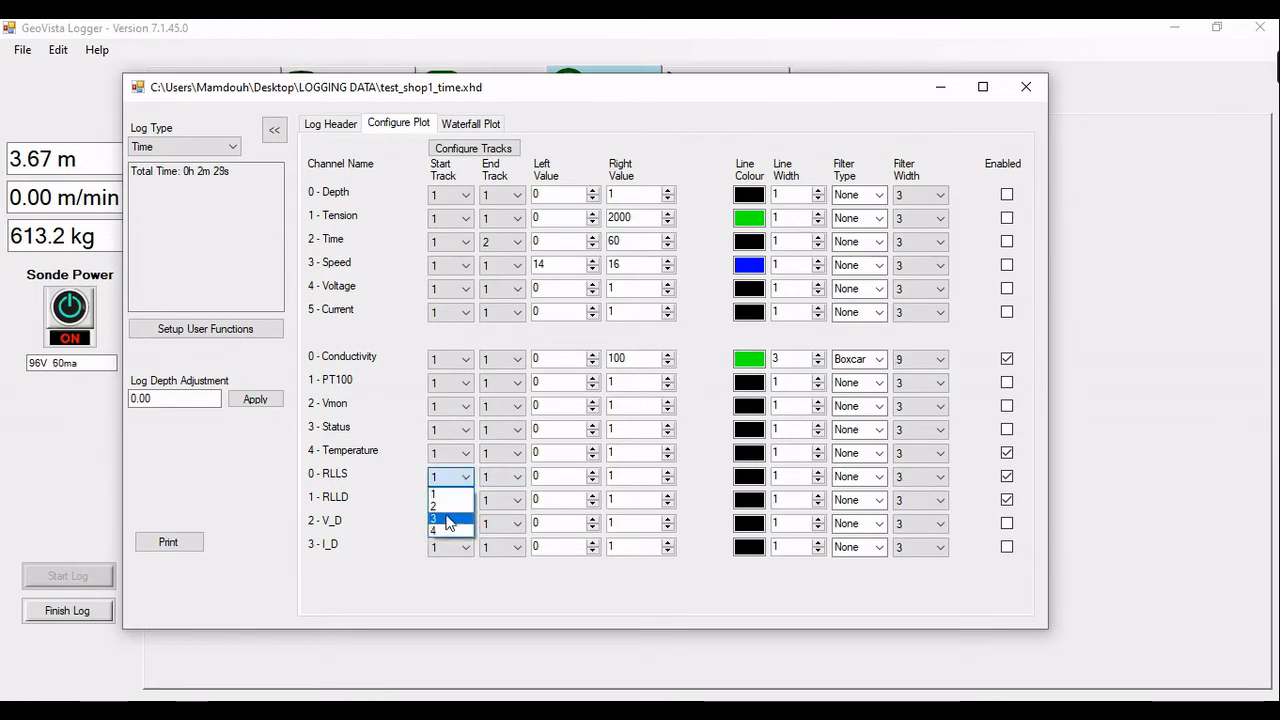
{"action": "left_click", "coordinate": [448, 519]}
{"action": "left_click", "coordinate": [495, 477]}
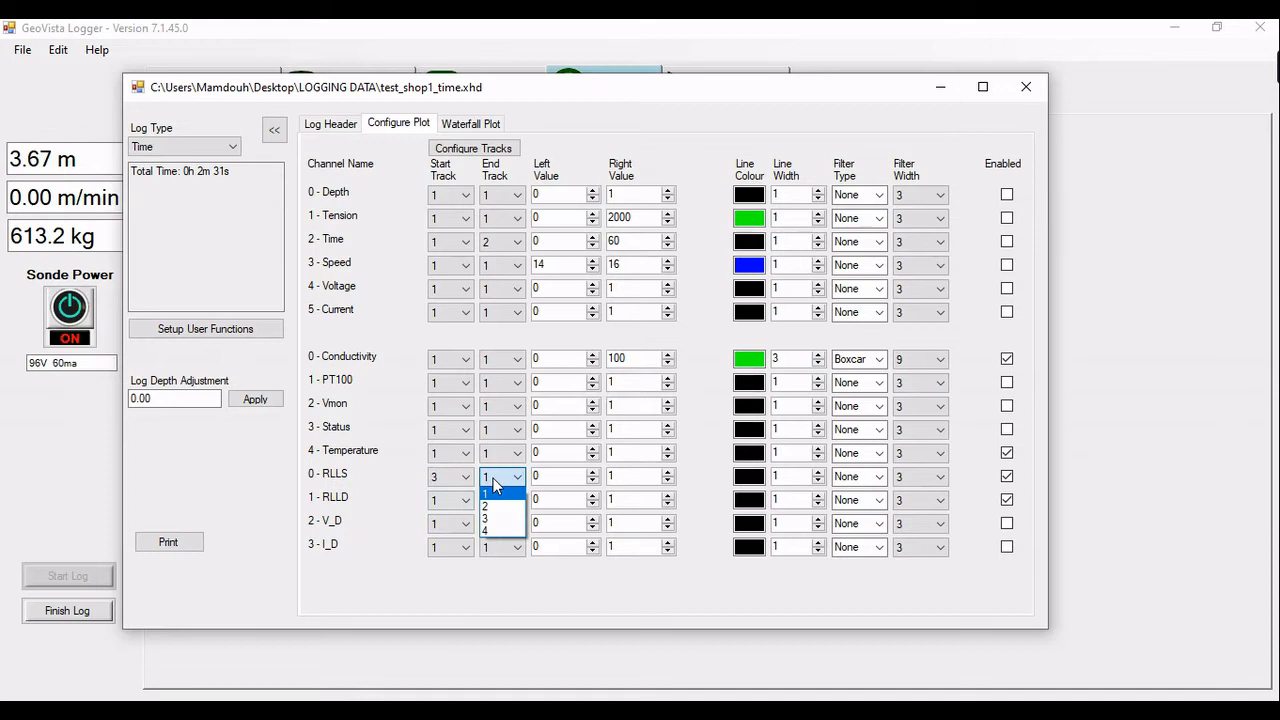
{"action": "left_click", "coordinate": [490, 530]}
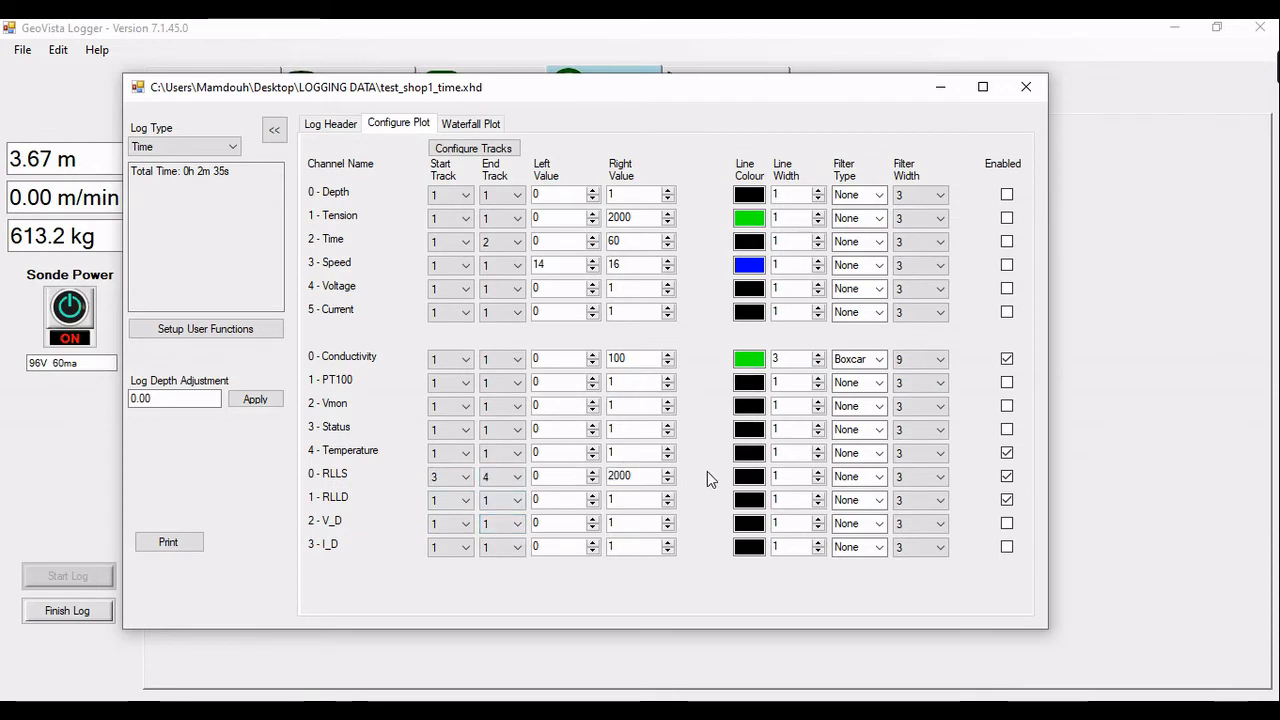
Set the RLLS channel's line colour to red and its filter type to Boxcar
{"action": "left_click", "coordinate": [748, 476]}
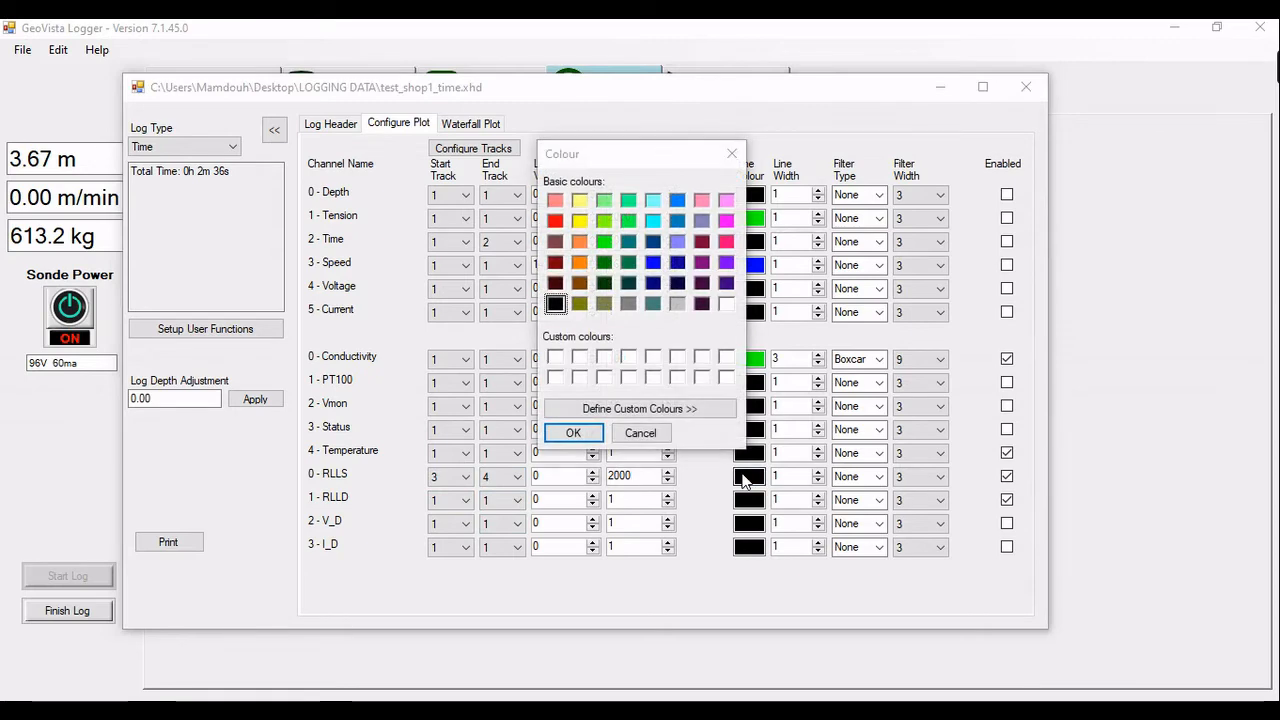
{"action": "left_click", "coordinate": [555, 220]}
{"action": "left_click", "coordinate": [573, 433]}
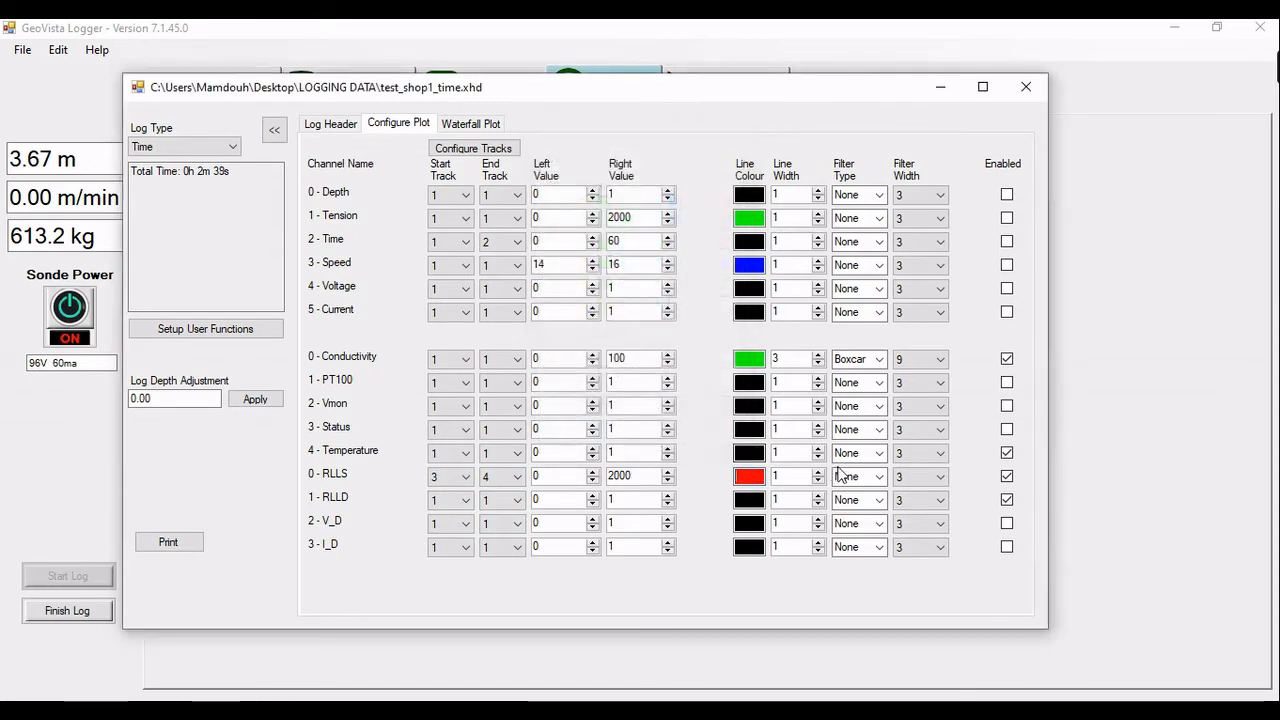
{"action": "left_click", "coordinate": [879, 479]}
{"action": "left_click", "coordinate": [858, 506]}
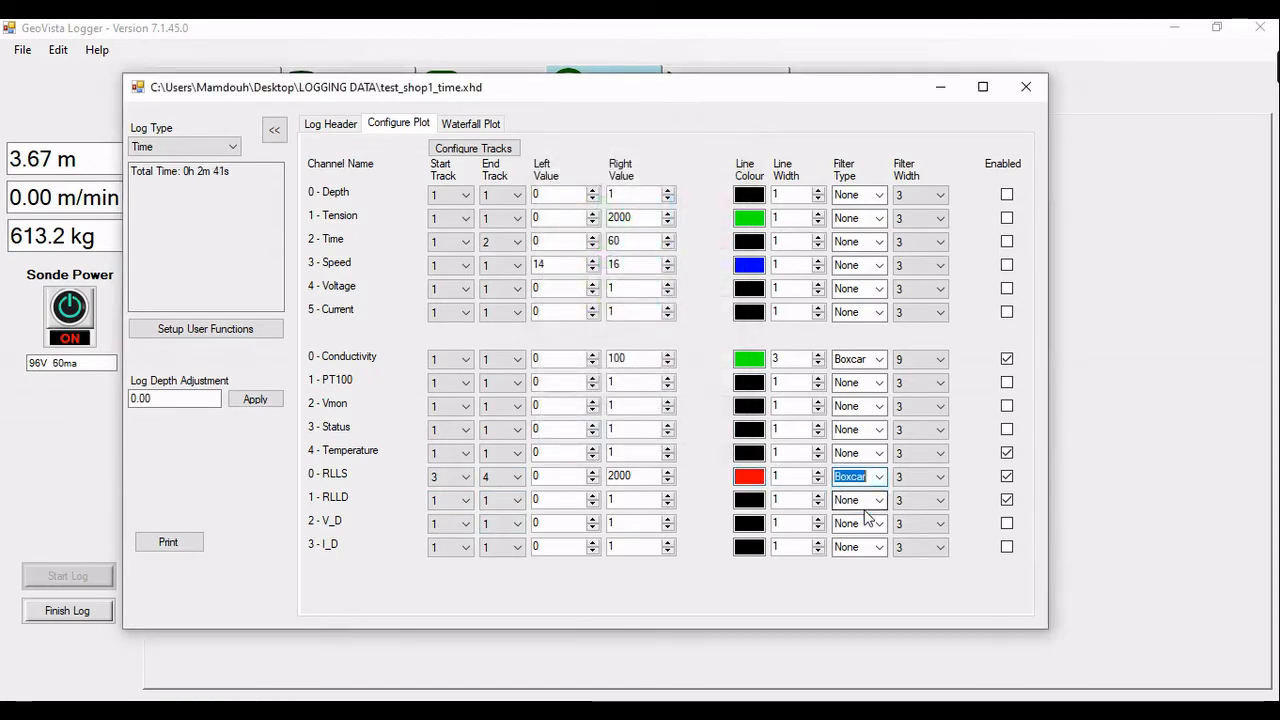
Plot the RLLD channel from track 3 to track 4 with a right value of 2000
{"action": "left_click", "coordinate": [465, 501]}
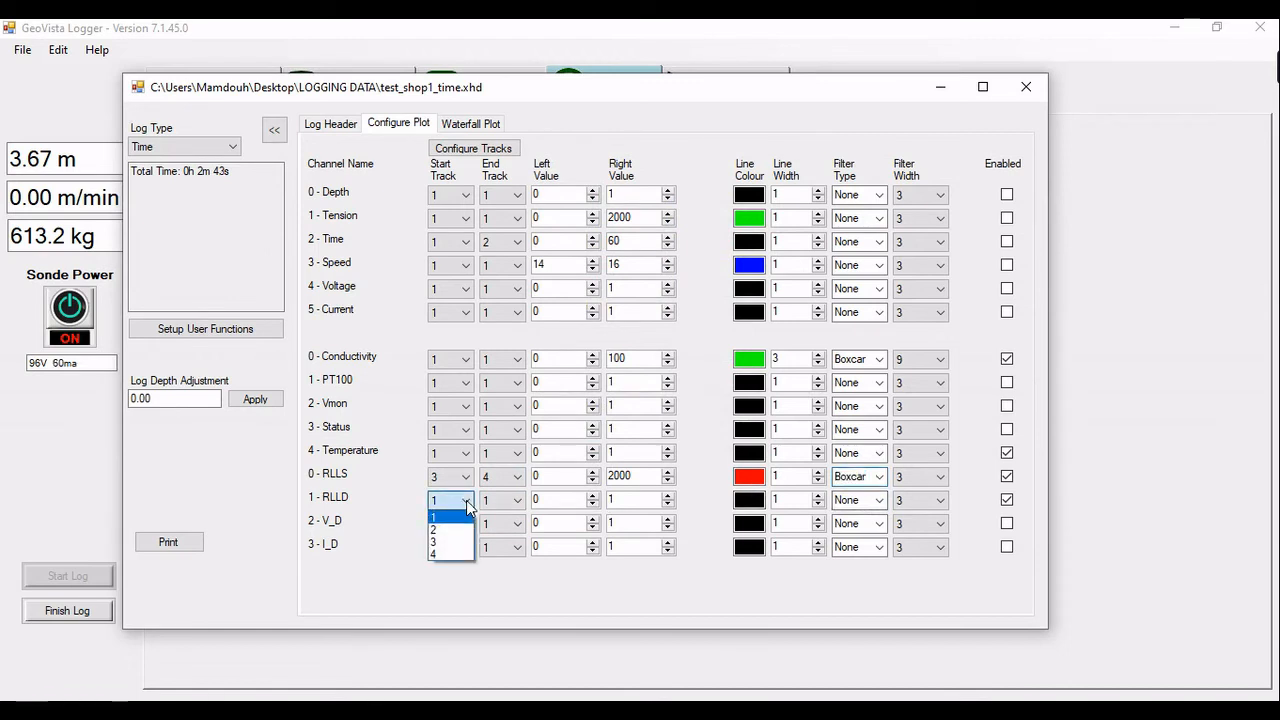
{"action": "left_click", "coordinate": [455, 542]}
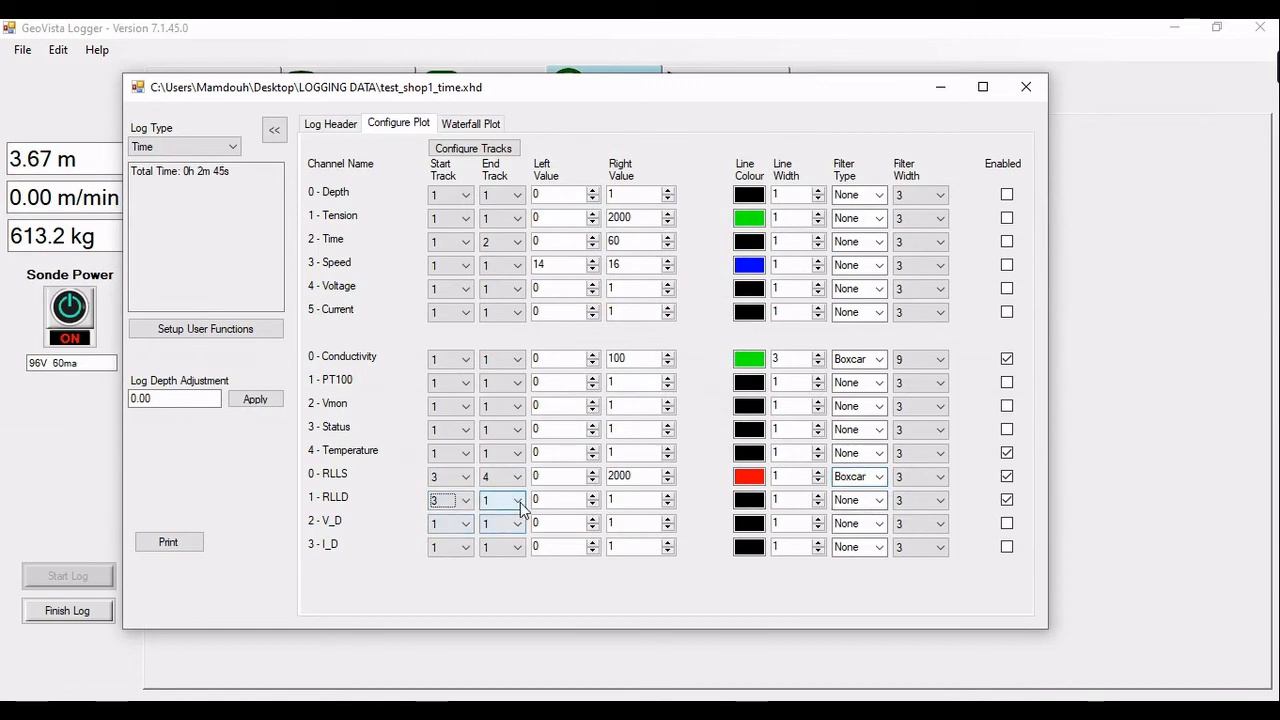
{"action": "left_click", "coordinate": [500, 501]}
{"action": "left_click", "coordinate": [501, 556]}
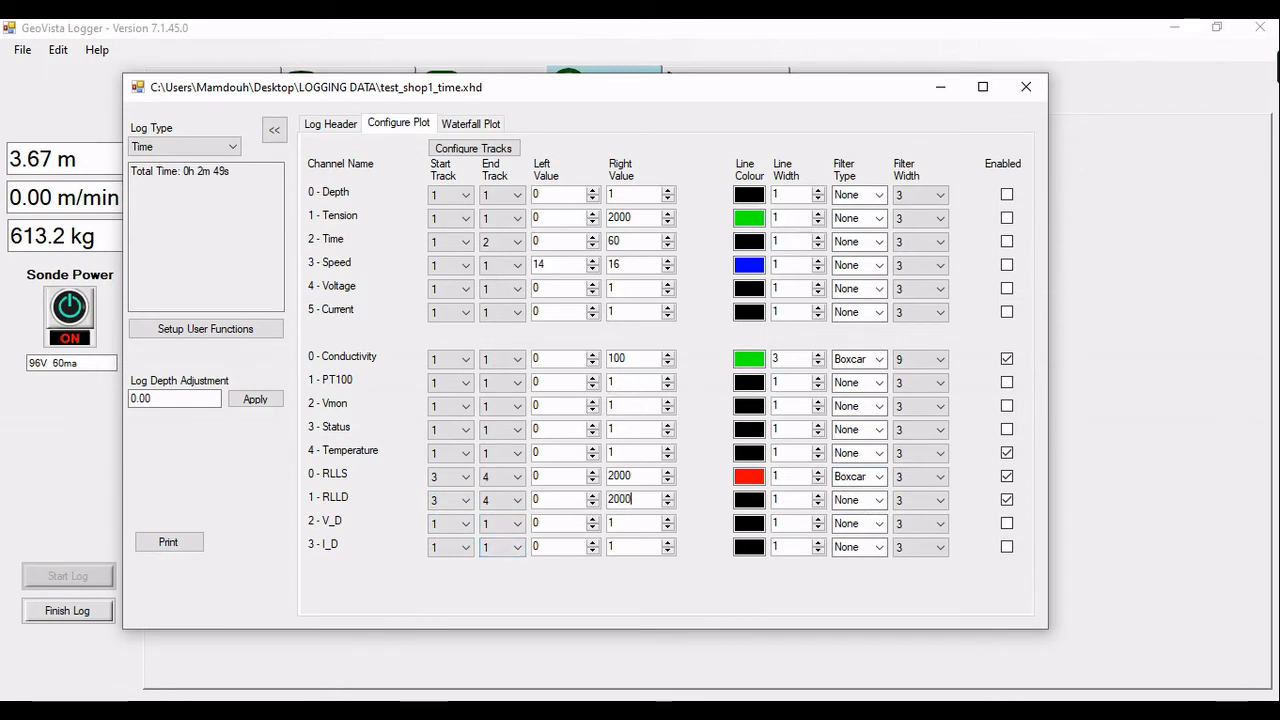
Set the RLLD channel's line colour to blue and filter type to Boxcar, and display the waterfall plot
{"action": "left_click", "coordinate": [748, 500]}
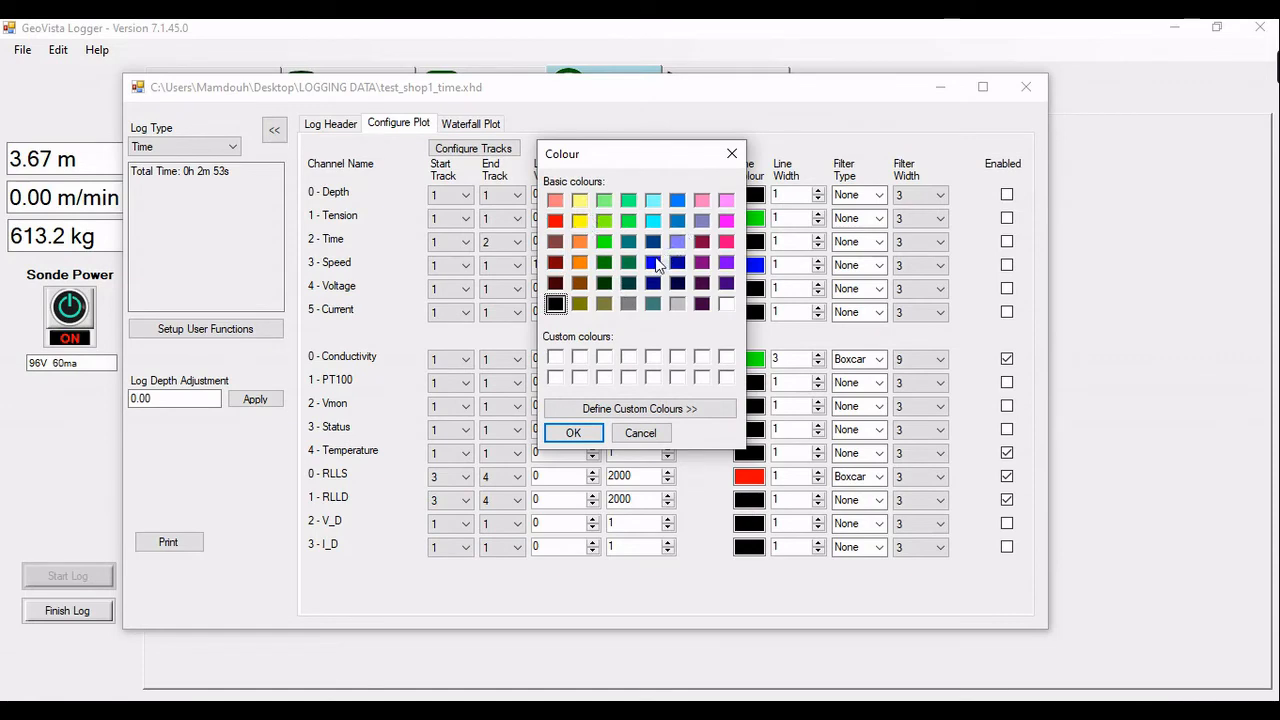
{"action": "left_click", "coordinate": [654, 263]}
{"action": "left_click", "coordinate": [577, 433]}
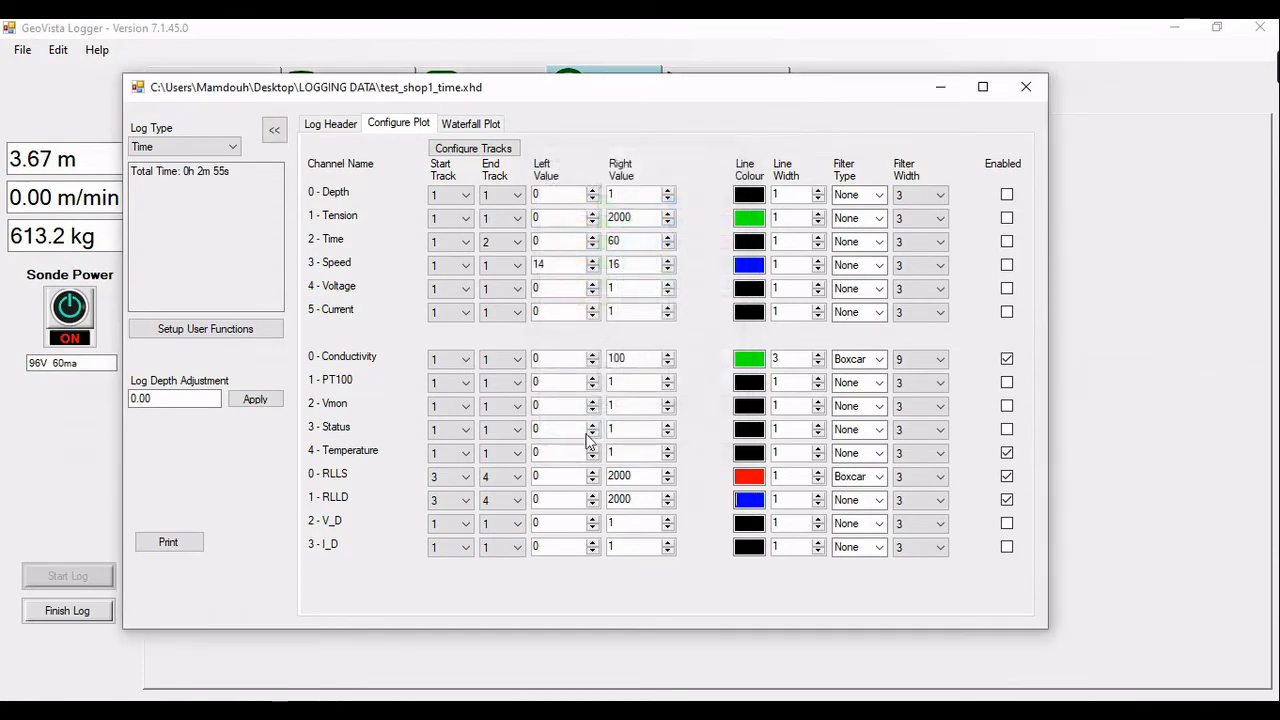
{"action": "left_click", "coordinate": [880, 500]}
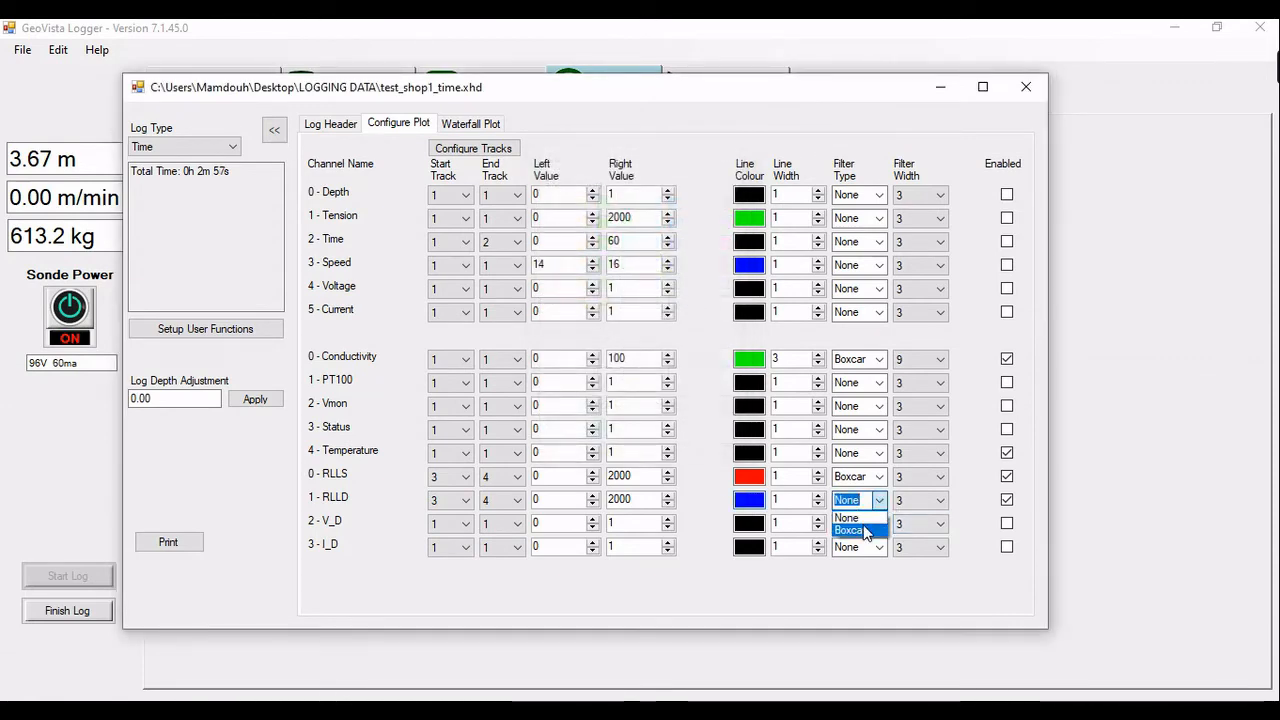
{"action": "left_click", "coordinate": [857, 524]}
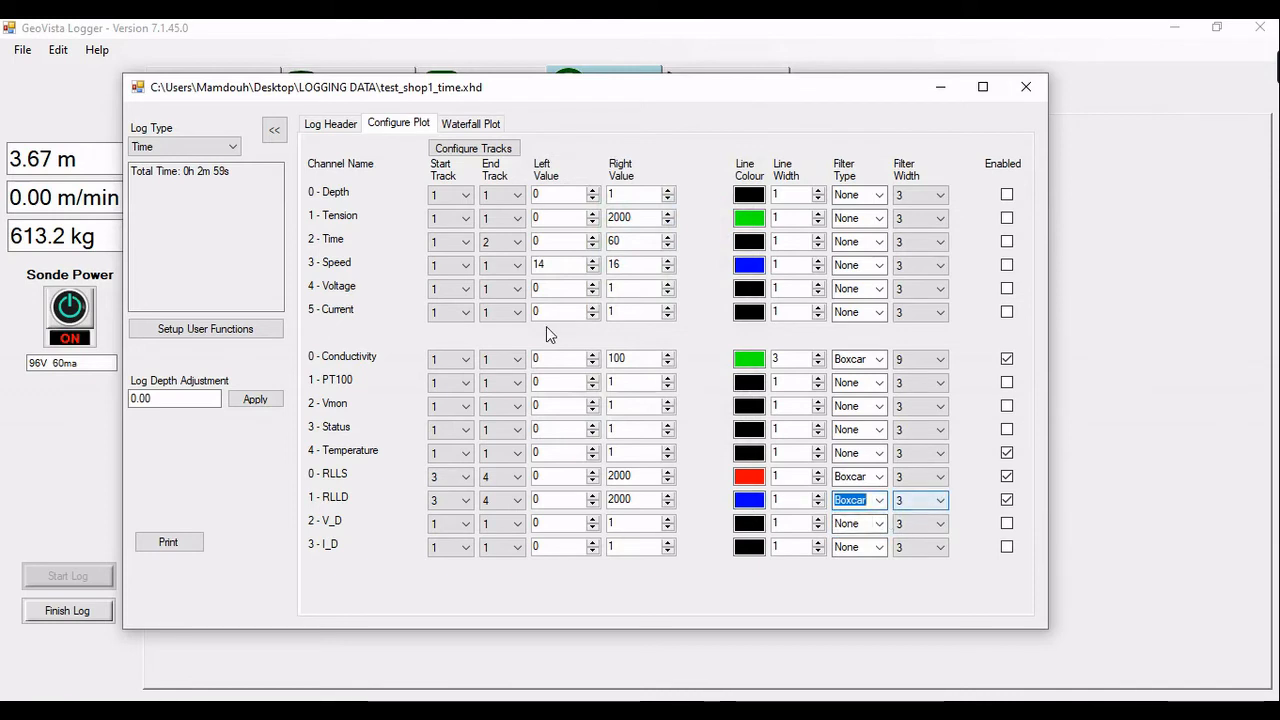
{"action": "left_click", "coordinate": [472, 123]}
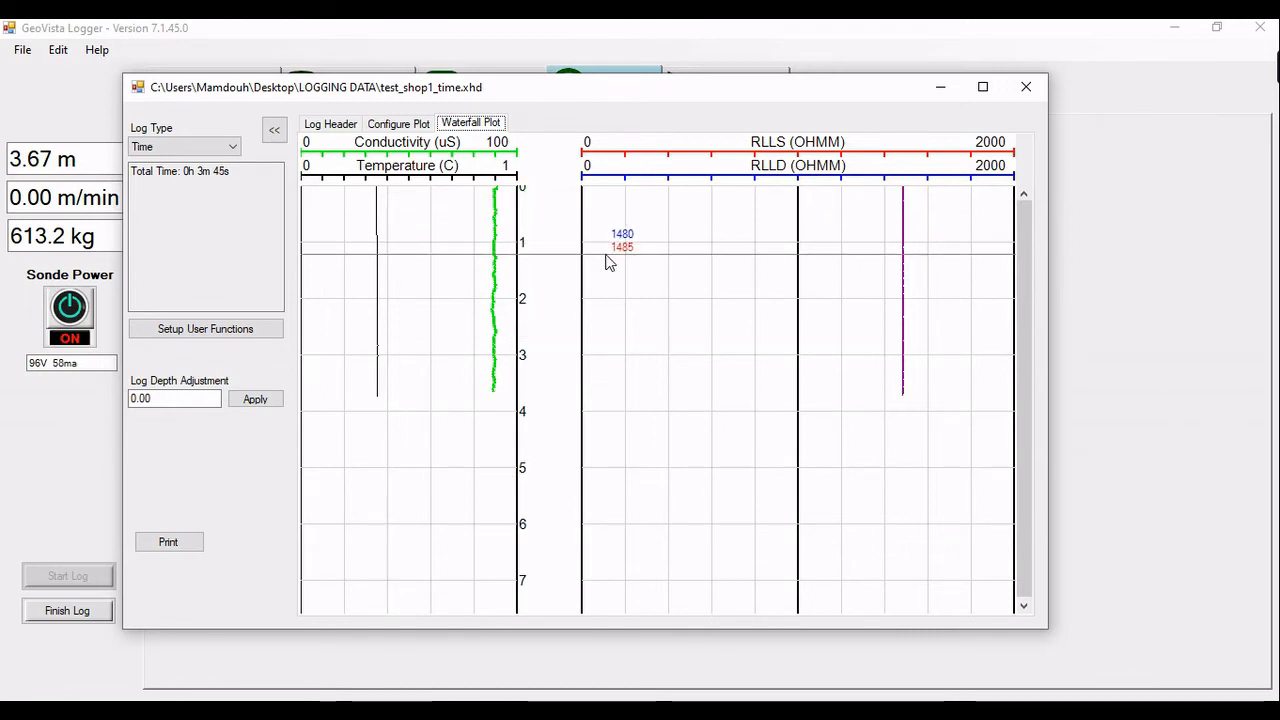
Show the waterfall plot's auto scroll, vertical scale and background colour options, then dismiss them
{"action": "left_click", "coordinate": [605, 345]}
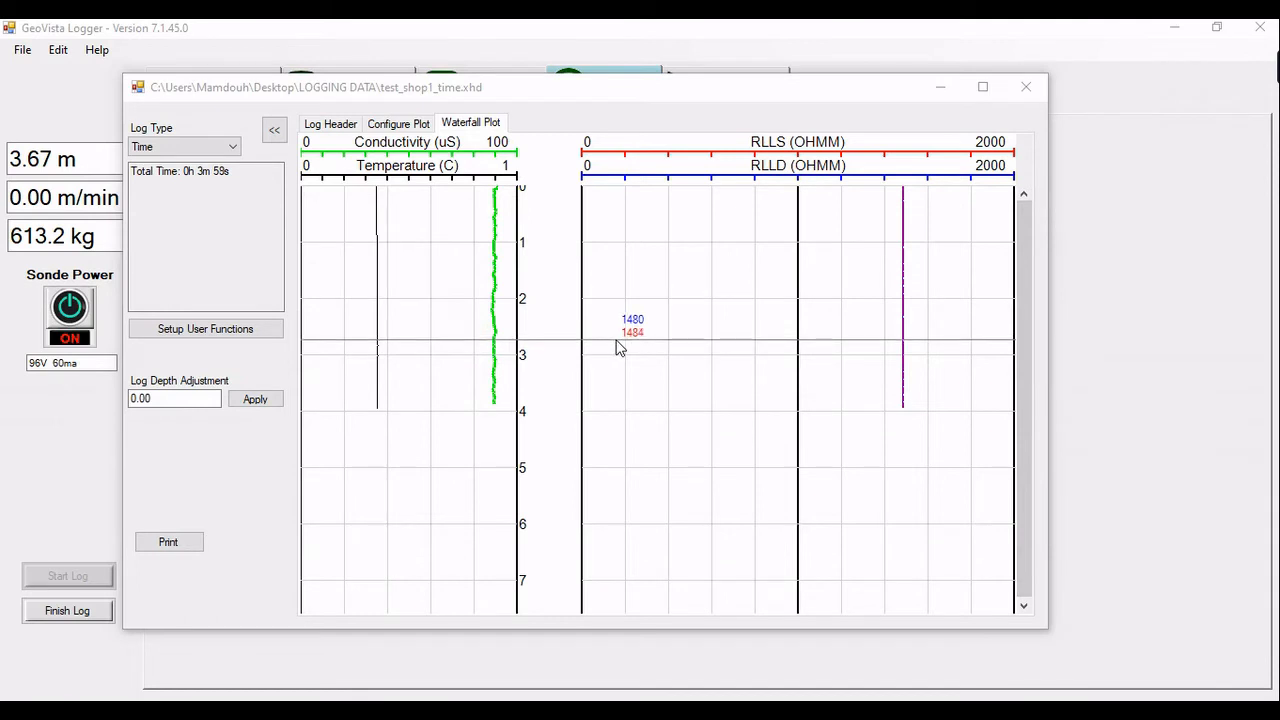
{"action": "right_click", "coordinate": [617, 346]}
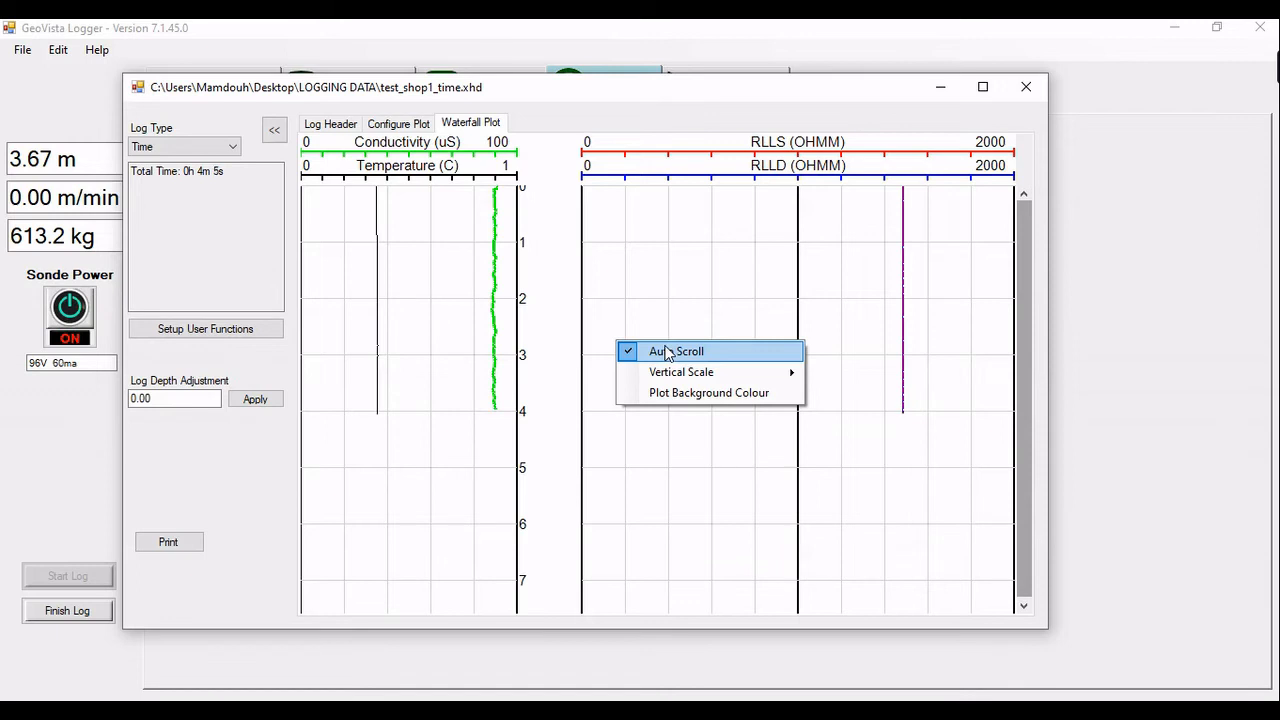
{"action": "mouse_move", "coordinate": [668, 375]}
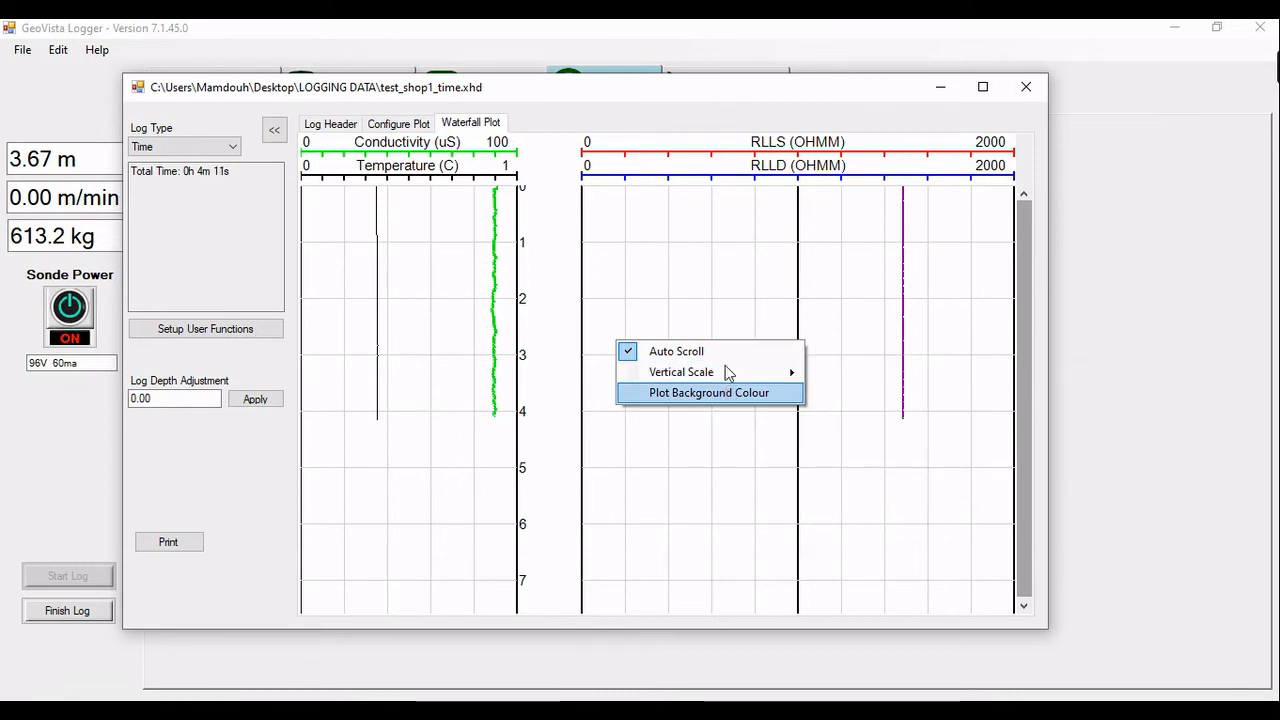
{"action": "left_click", "coordinate": [731, 248]}
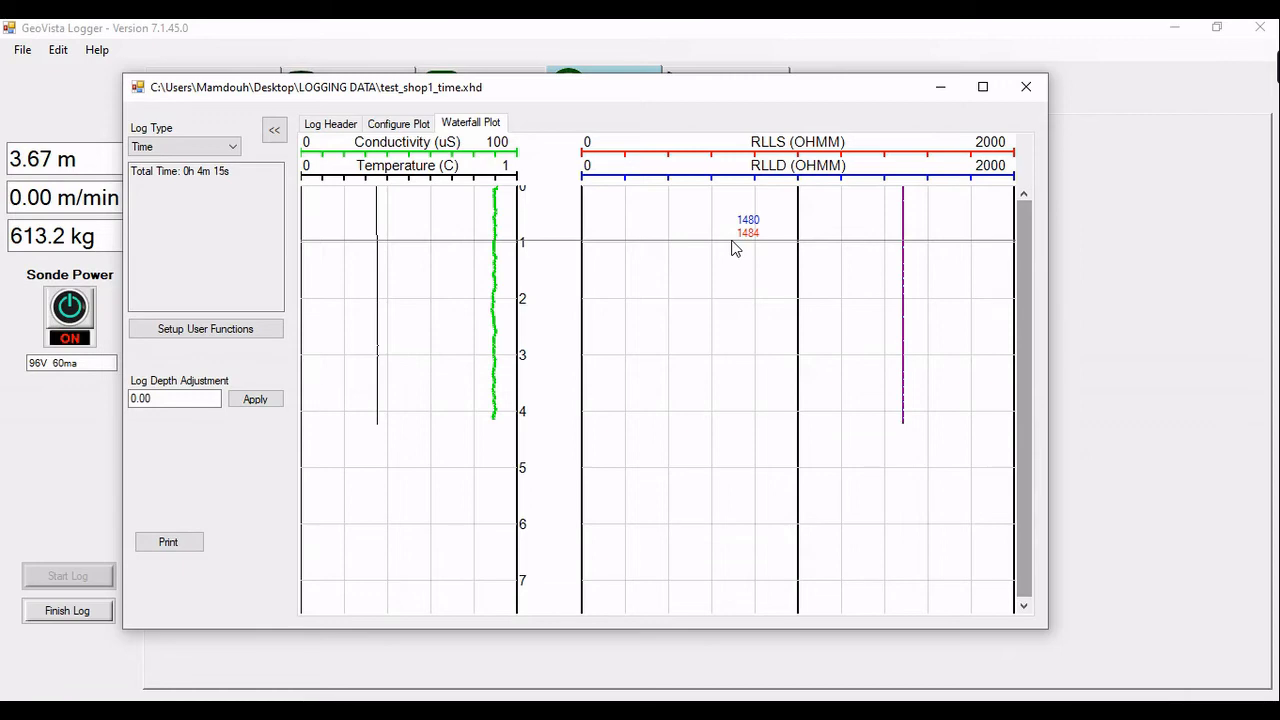
Collapse the log window's side pane and reposition the window to view the diagnostics alongside the running waterfall plot
{"action": "left_click", "coordinate": [274, 132]}
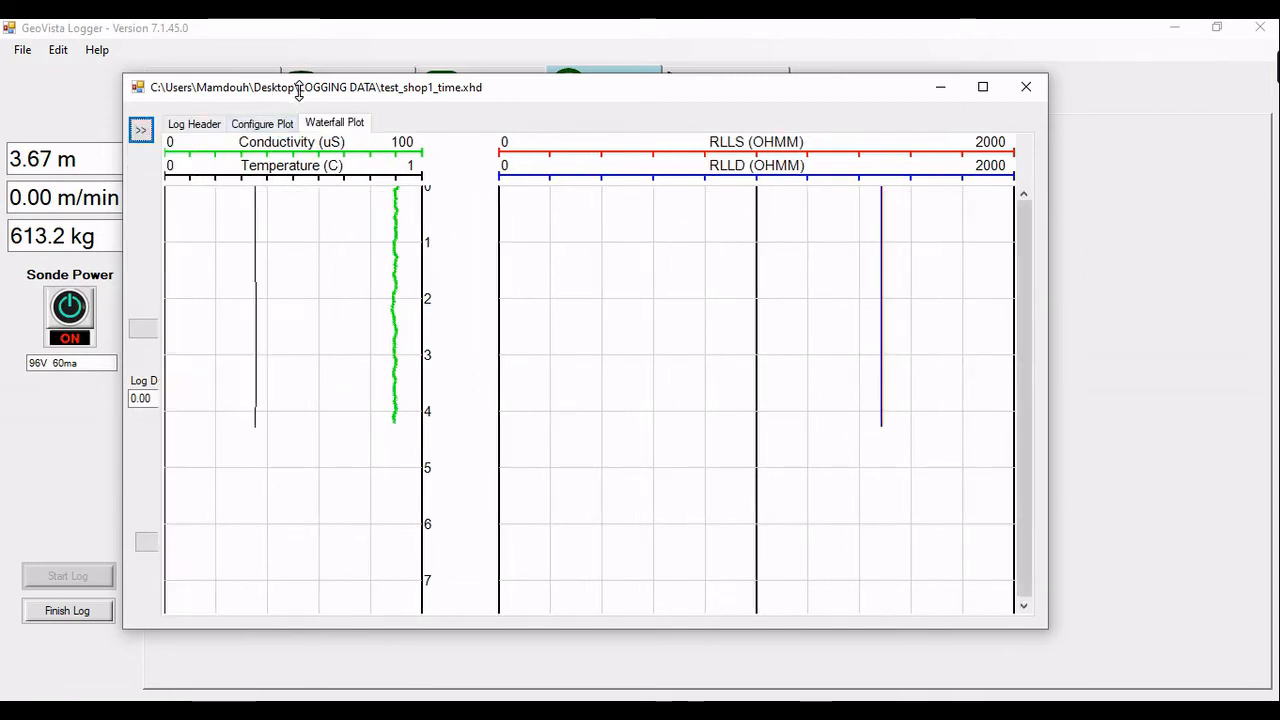
{"action": "left_click_drag", "start_coordinate": [303, 95], "coordinate": [645, 115]}
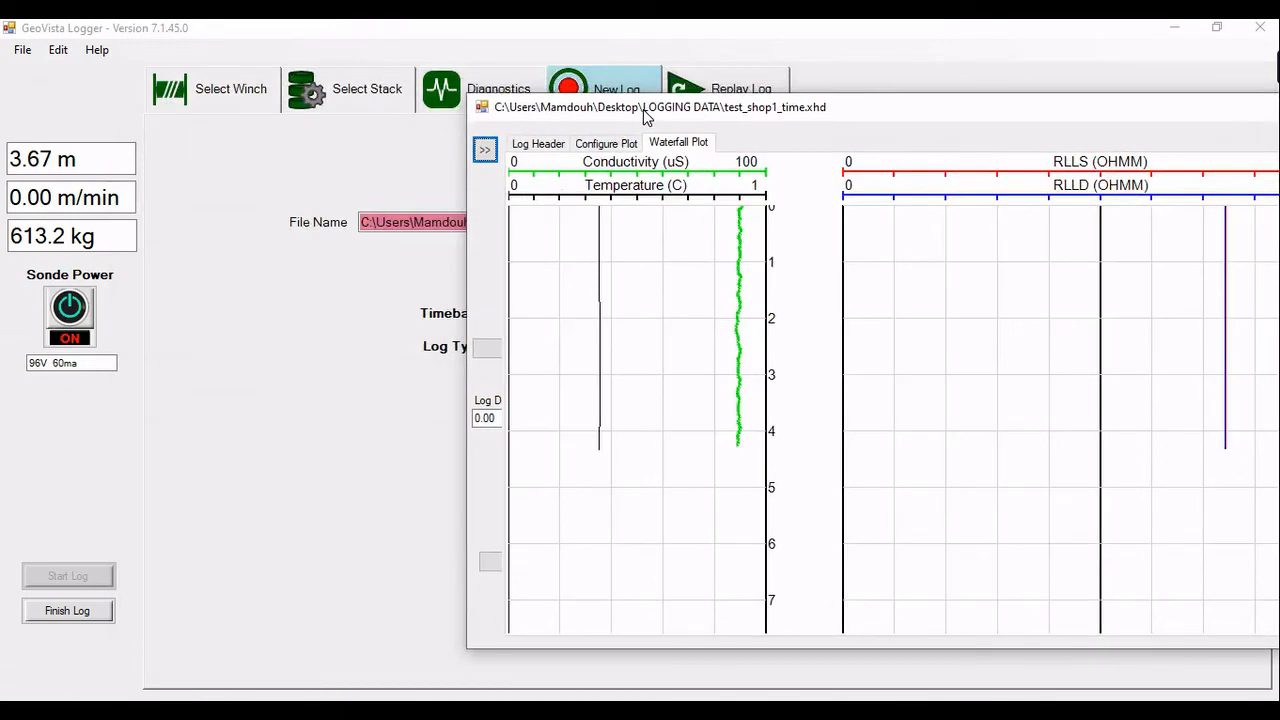
{"action": "left_click", "coordinate": [480, 90]}
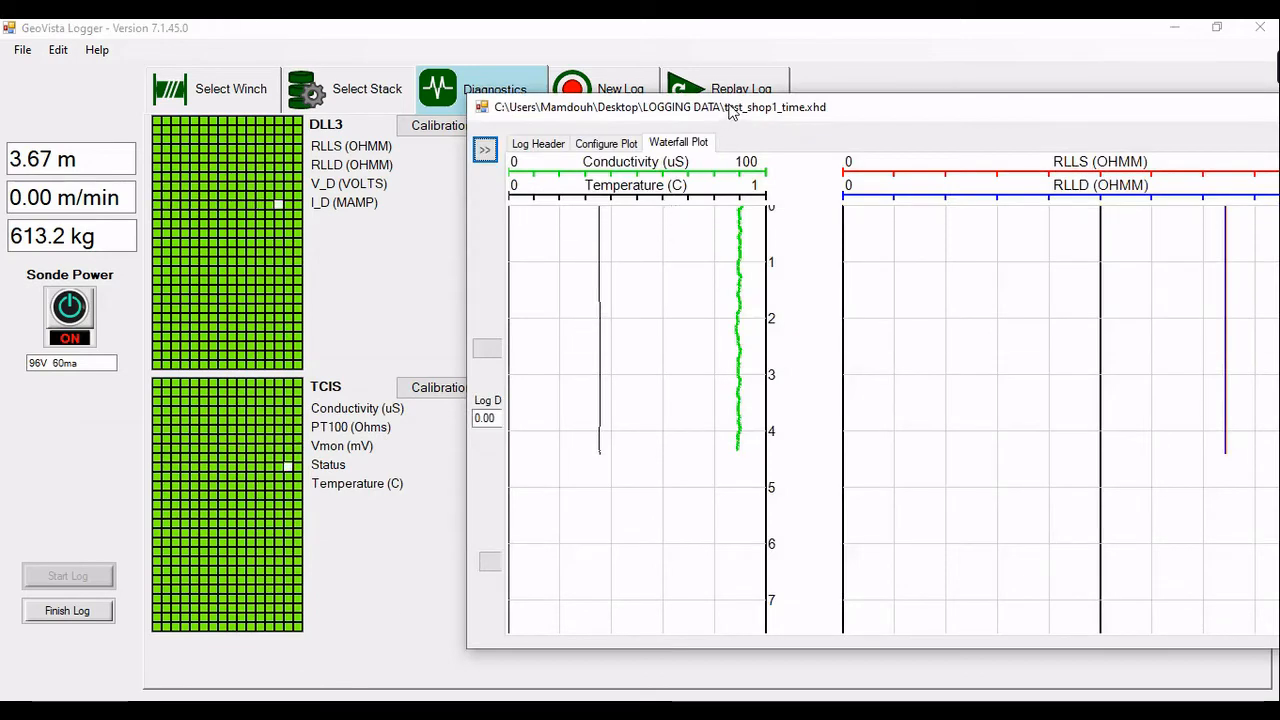
{"action": "left_click_drag", "start_coordinate": [731, 111], "coordinate": [578, 122]}
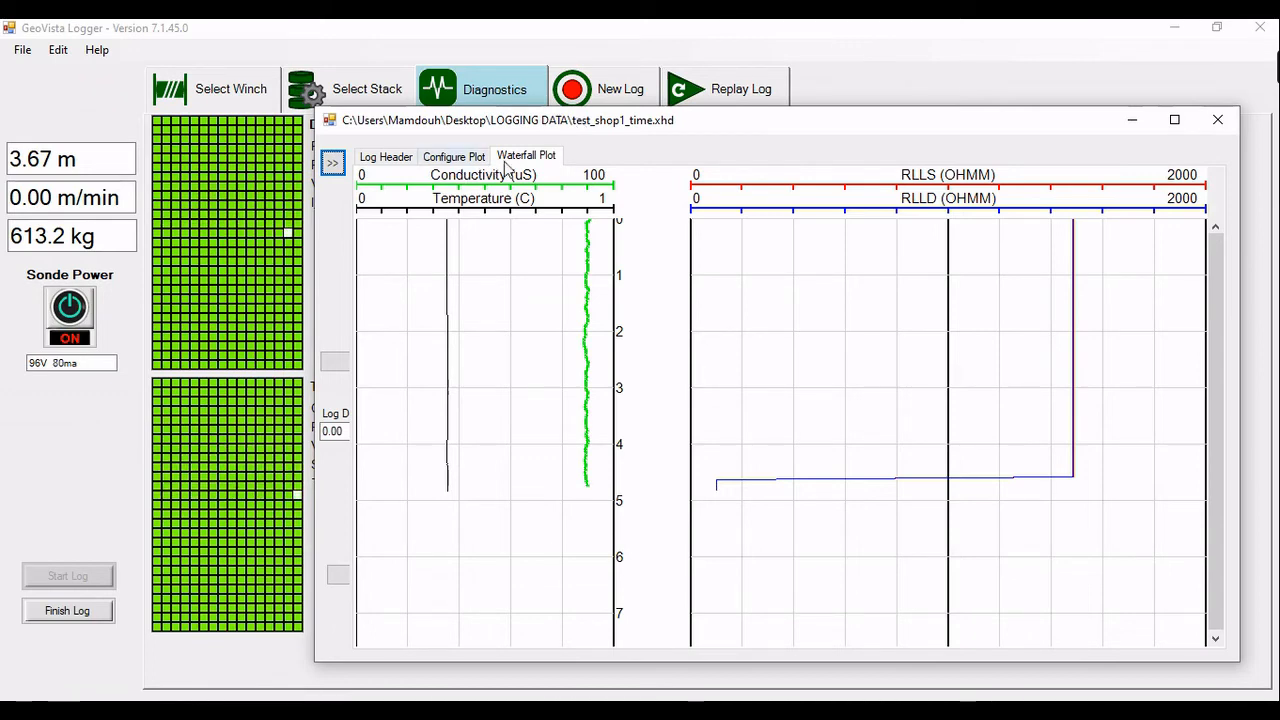
Close the test_shop1_time log window and finish the current log, confirming both actions
{"action": "left_click", "coordinate": [1215, 121]}
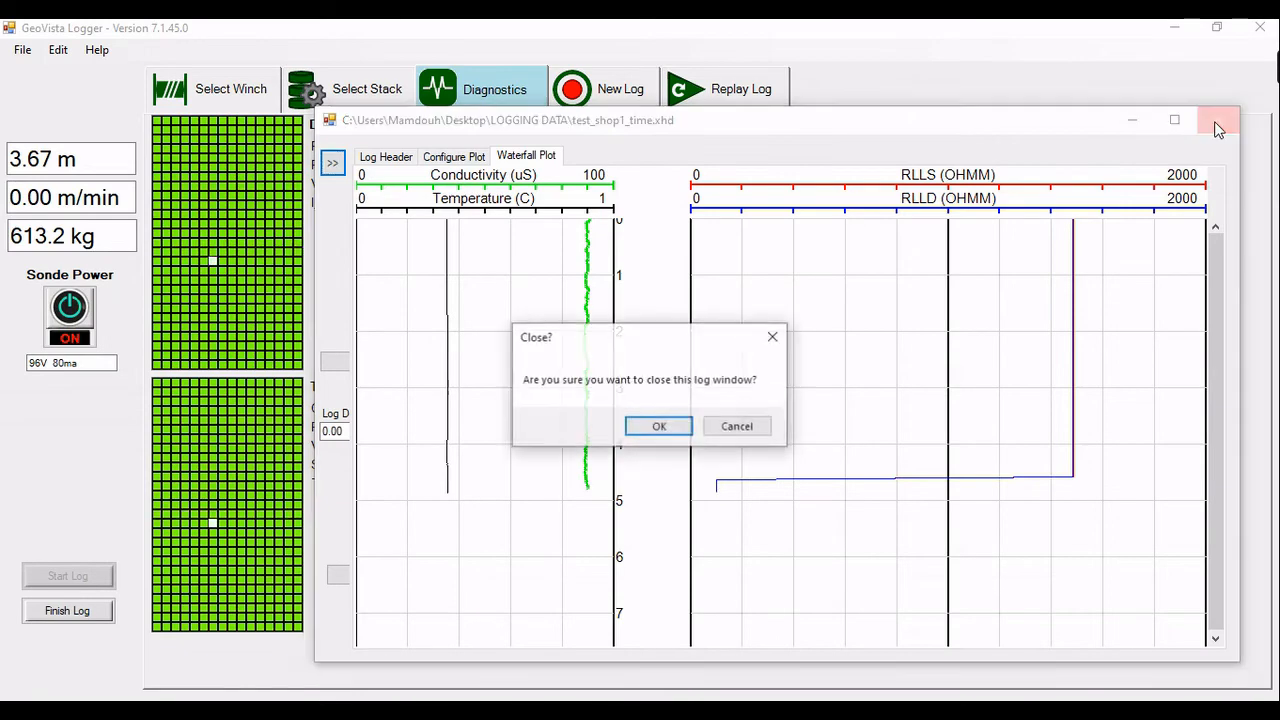
{"action": "left_click", "coordinate": [659, 427]}
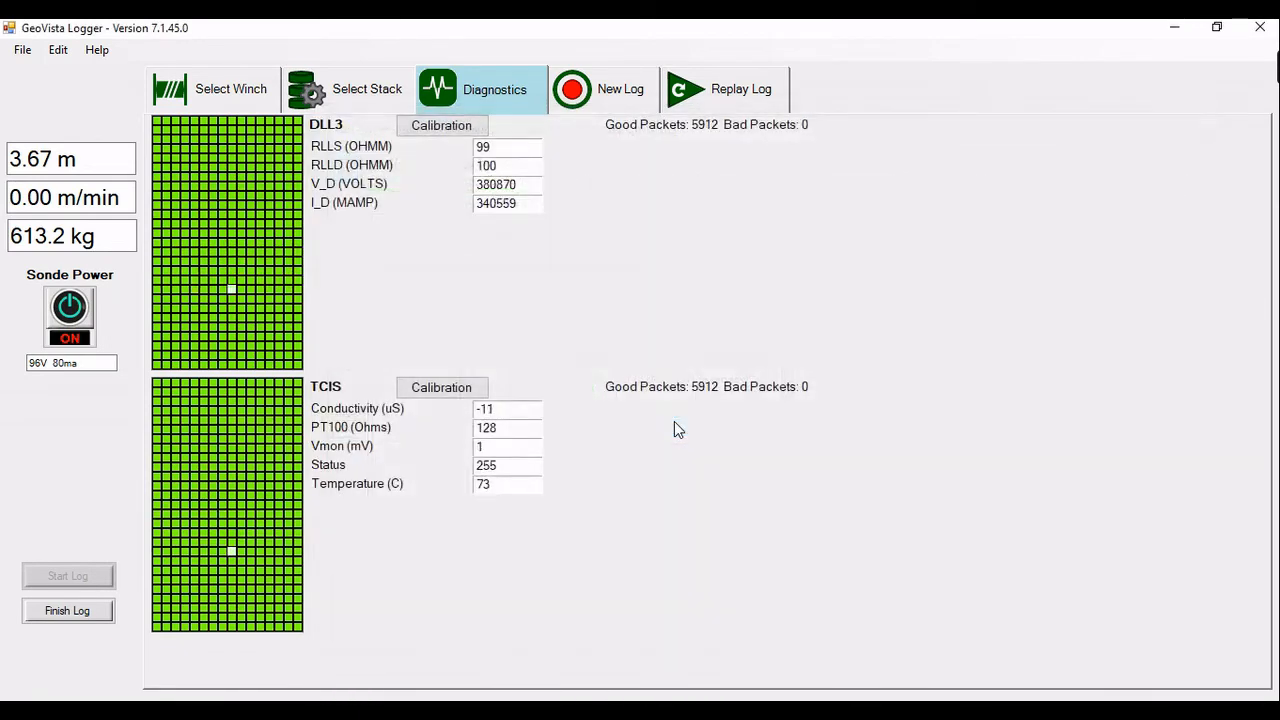
{"action": "left_click", "coordinate": [68, 610]}
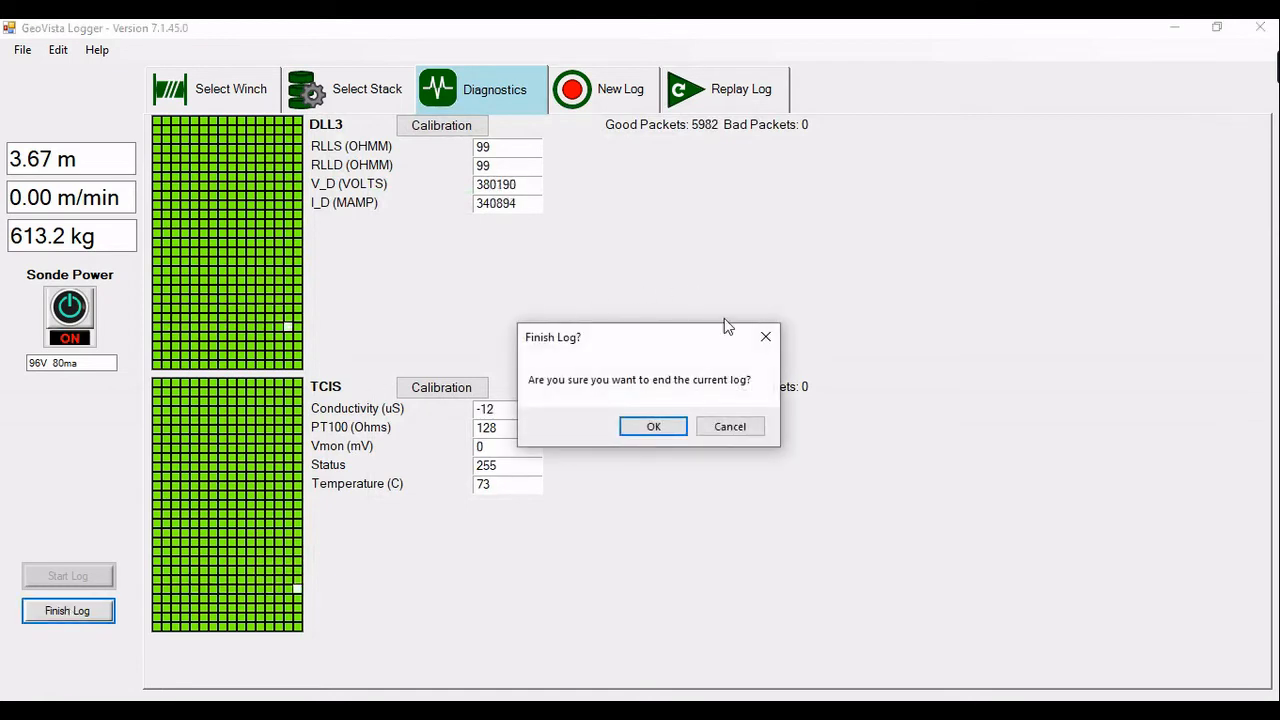
{"action": "left_click", "coordinate": [654, 426]}
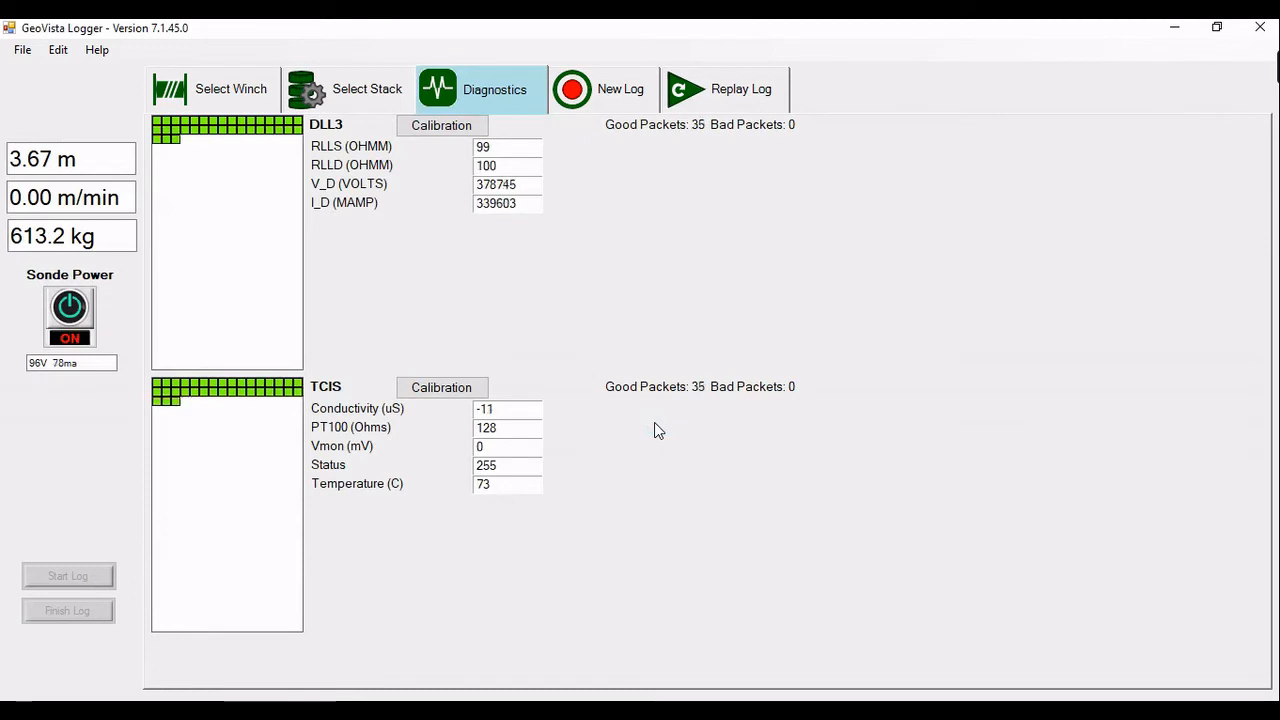
Open test_shop1_time.xhd from the LOGGING DATA folder for replay and view its waterfall plot and plot configuration
{"action": "left_click", "coordinate": [701, 100]}
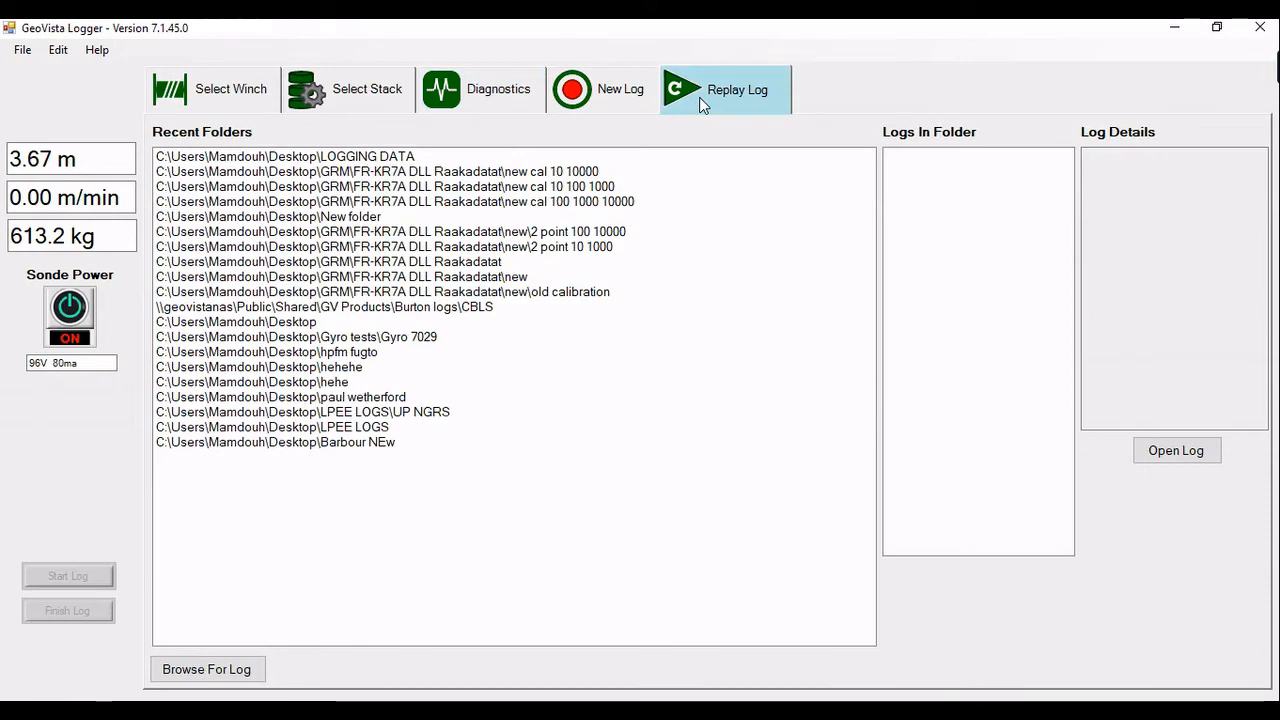
{"action": "left_click", "coordinate": [214, 668]}
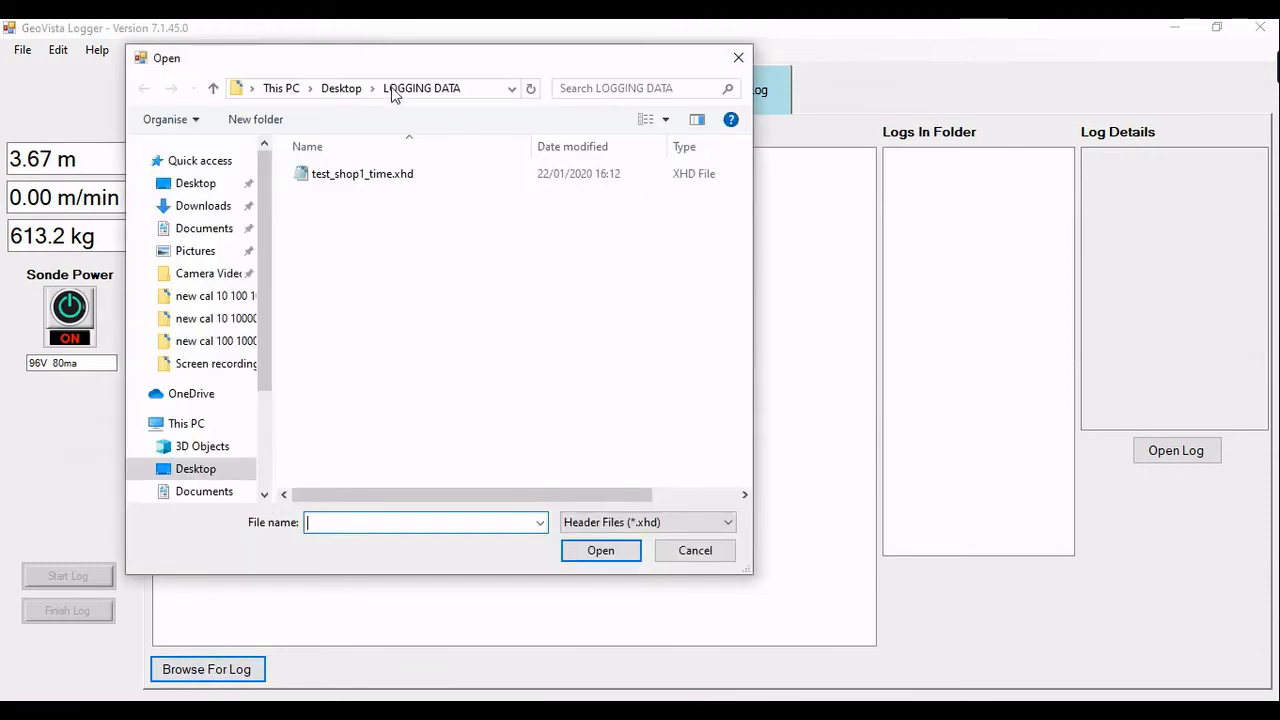
{"action": "left_click", "coordinate": [349, 177]}
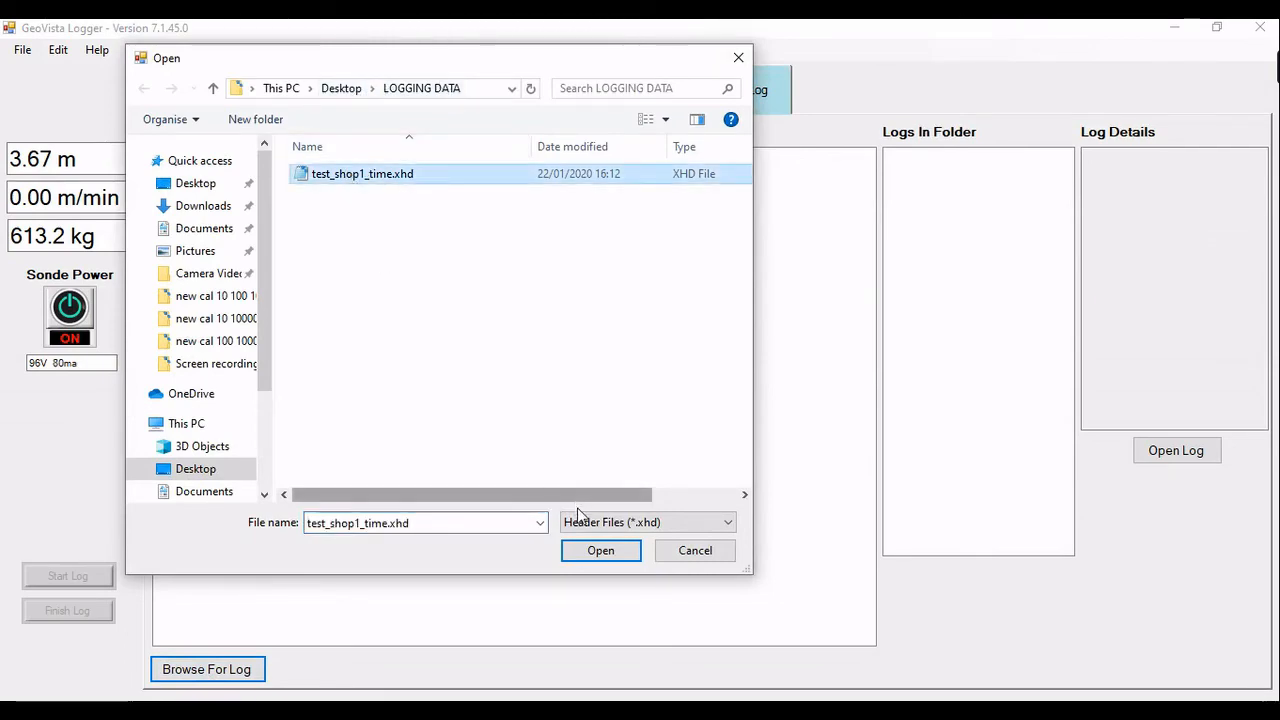
{"action": "left_click", "coordinate": [591, 556]}
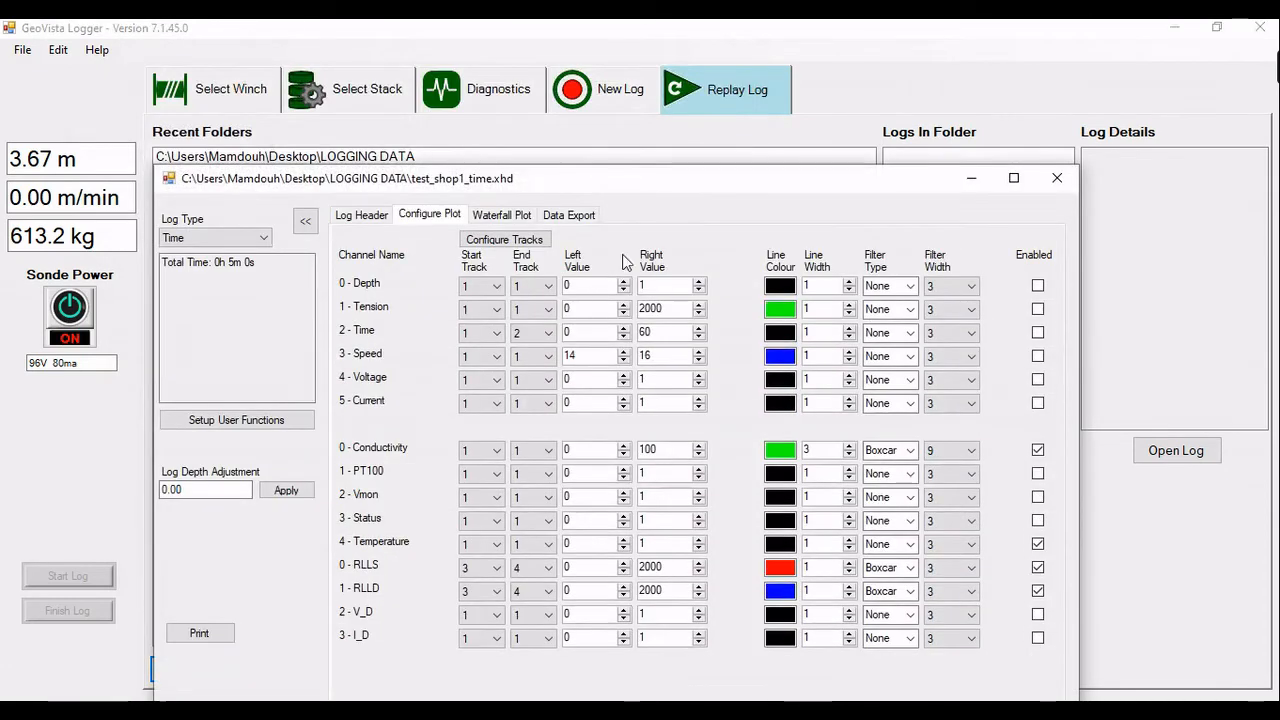
{"action": "left_click_drag", "start_coordinate": [662, 185], "coordinate": [641, 111]}
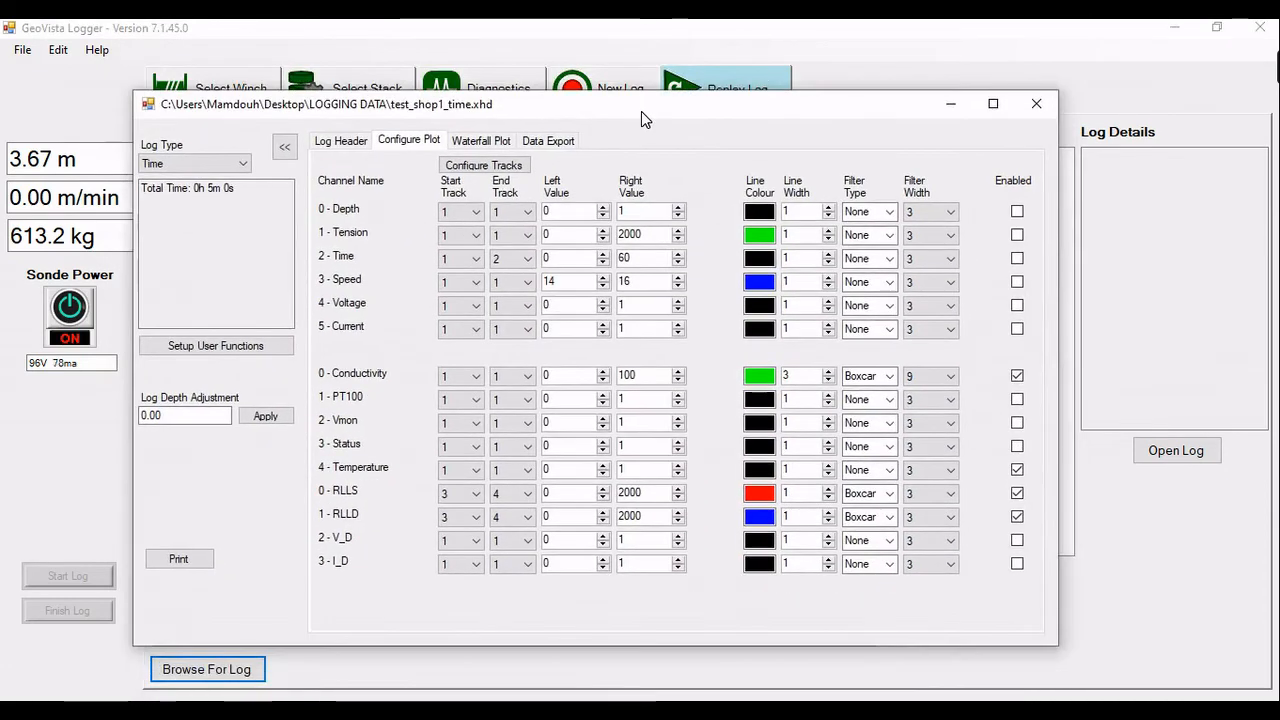
{"action": "left_click", "coordinate": [466, 142]}
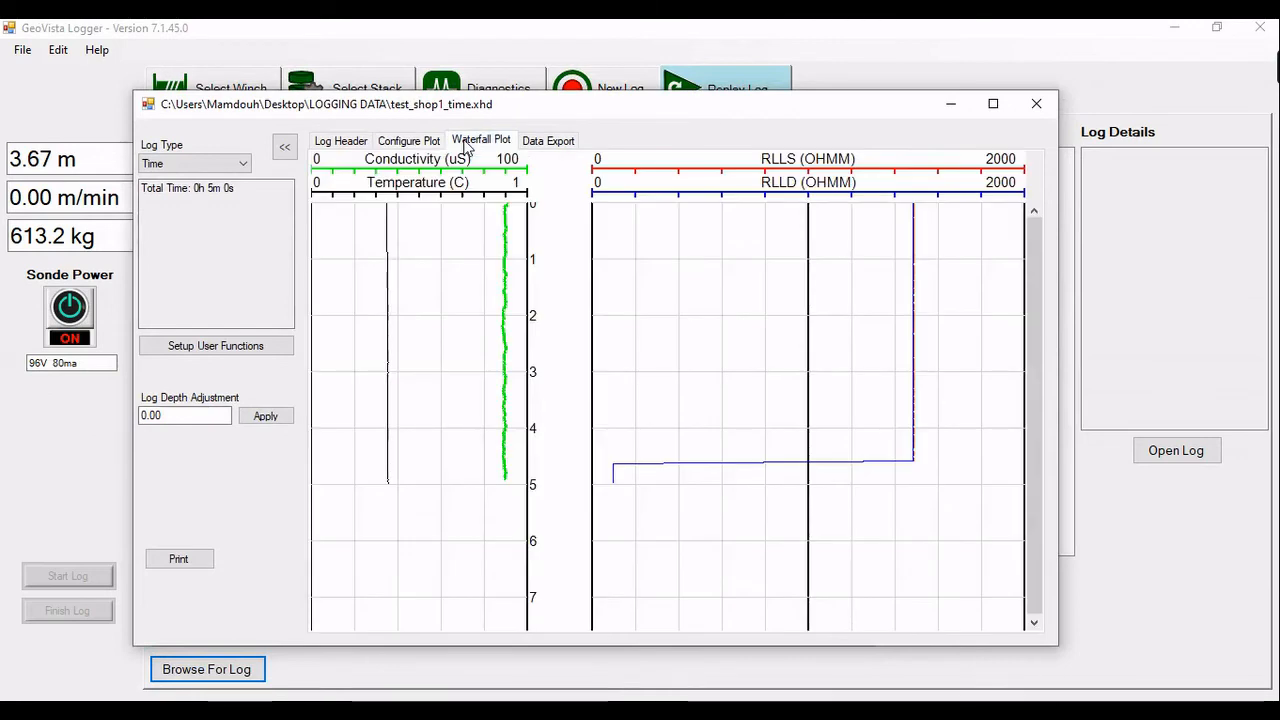
{"action": "left_click", "coordinate": [426, 146]}
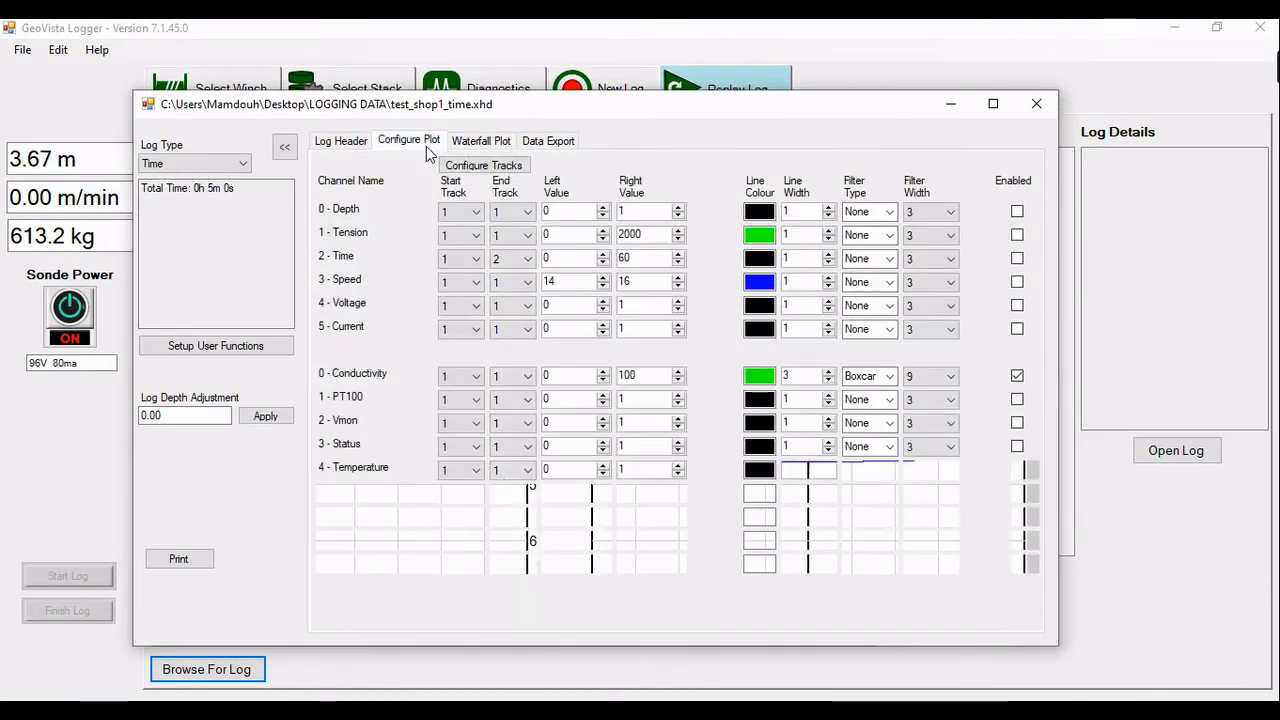
Include the Depth and Tension channels in the LAS output and export the data as lasfile in the LOGGING DATA folder
{"action": "left_click", "coordinate": [551, 143]}
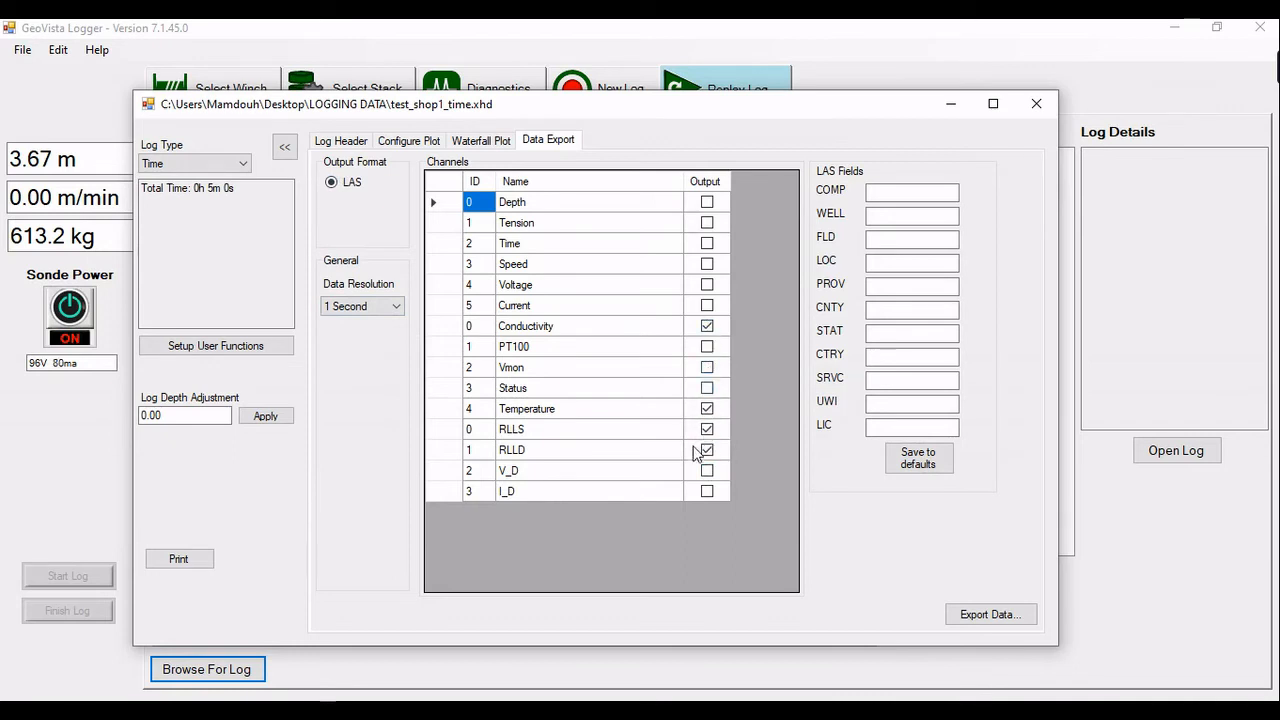
{"action": "left_click", "coordinate": [707, 201]}
{"action": "left_click", "coordinate": [707, 222]}
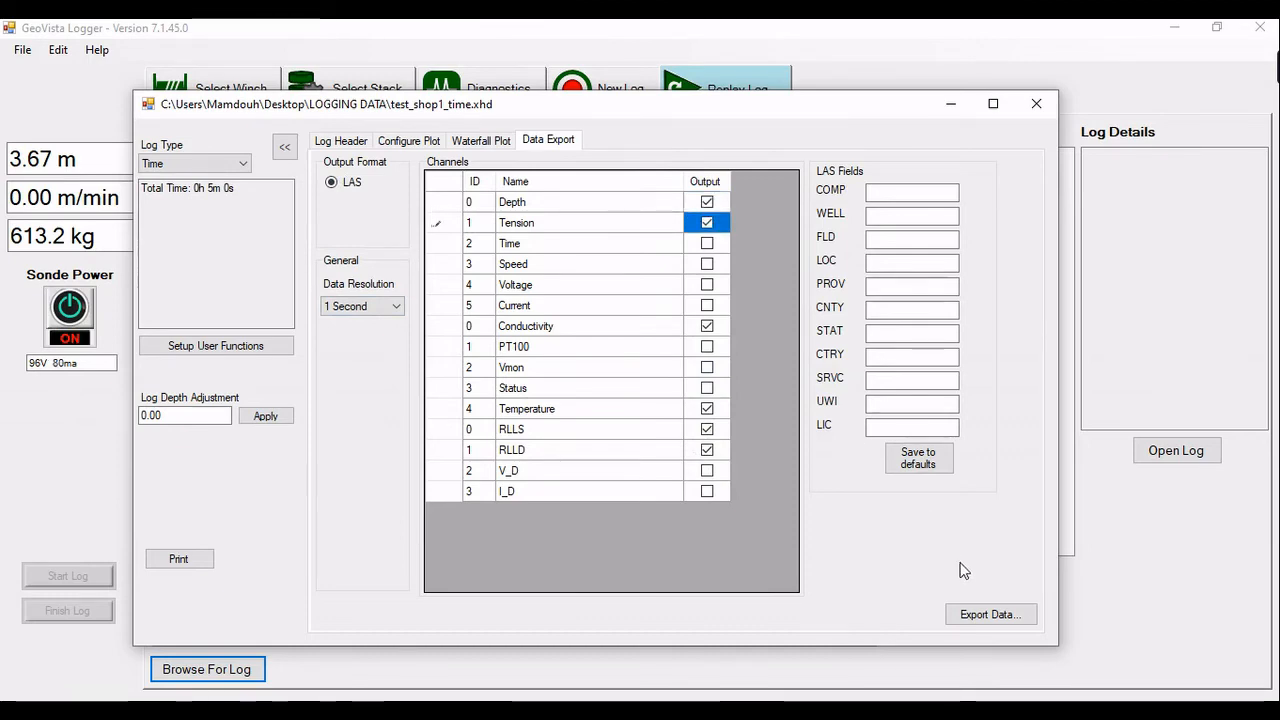
{"action": "left_click", "coordinate": [992, 615]}
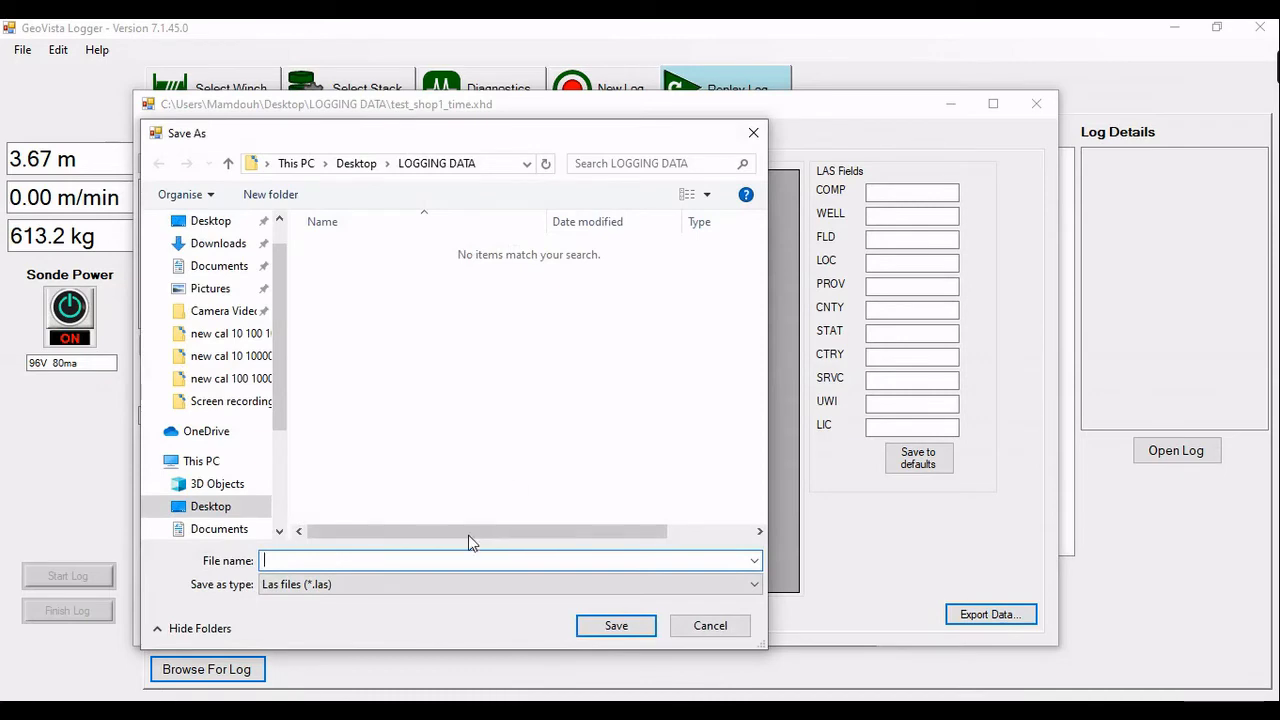
{"action": "type", "text": "lasfile"}
{"action": "key", "text": "Return"}
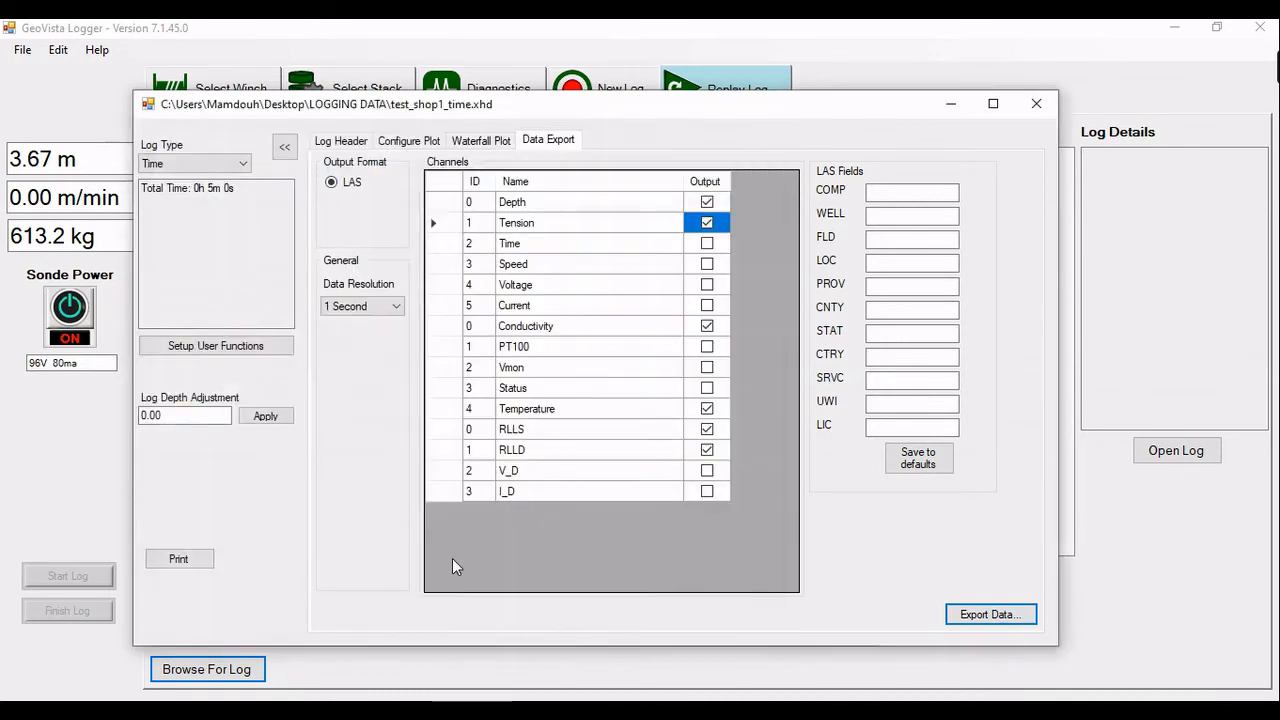
Switch to the desktop's LOGGING DATA folder, review lasfile.LAS in Notepad, and select the two test_shop1_time files
{"action": "left_click", "coordinate": [1173, 27]}
{"action": "left_click", "coordinate": [948, 106]}
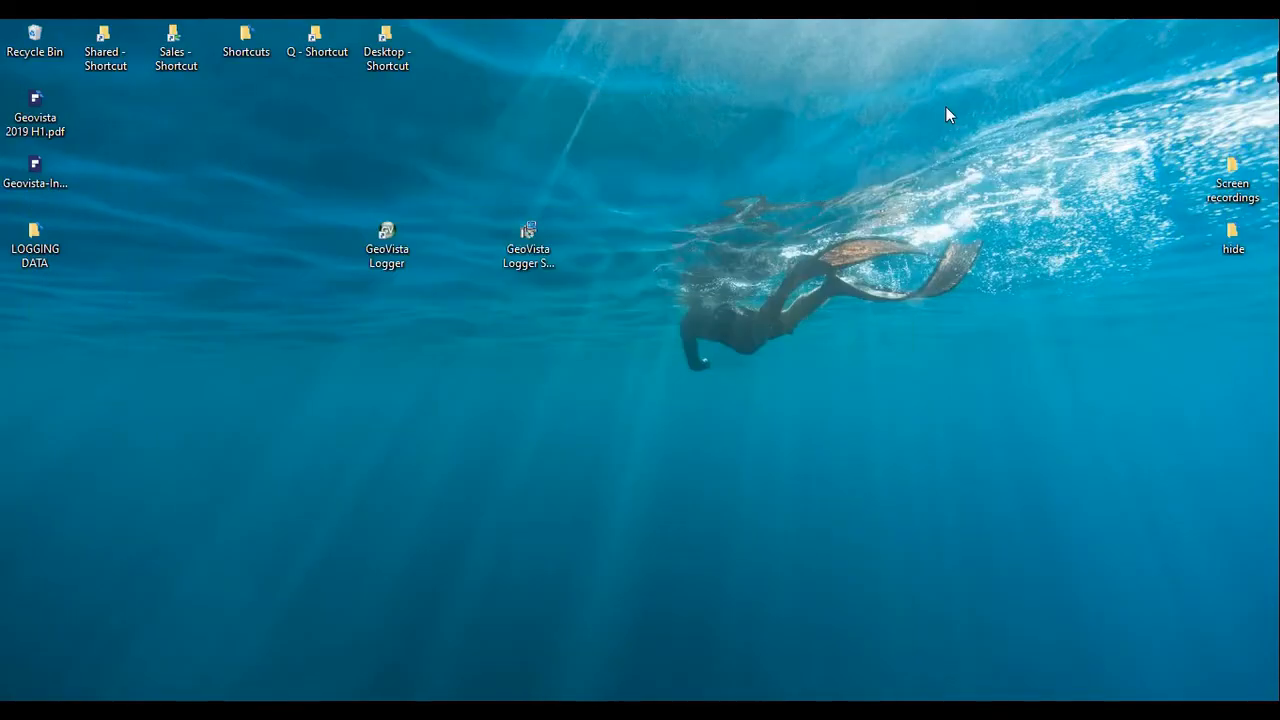
{"action": "double_click", "coordinate": [40, 248]}
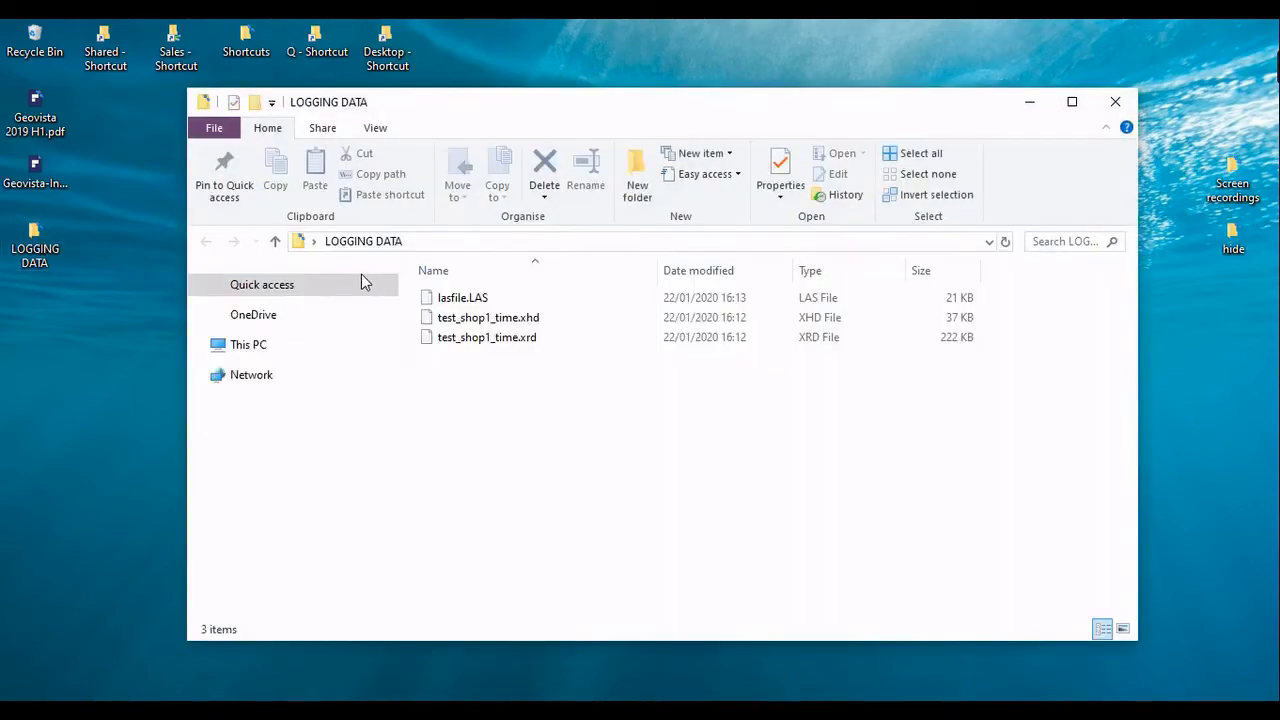
{"action": "double_click", "coordinate": [473, 299]}
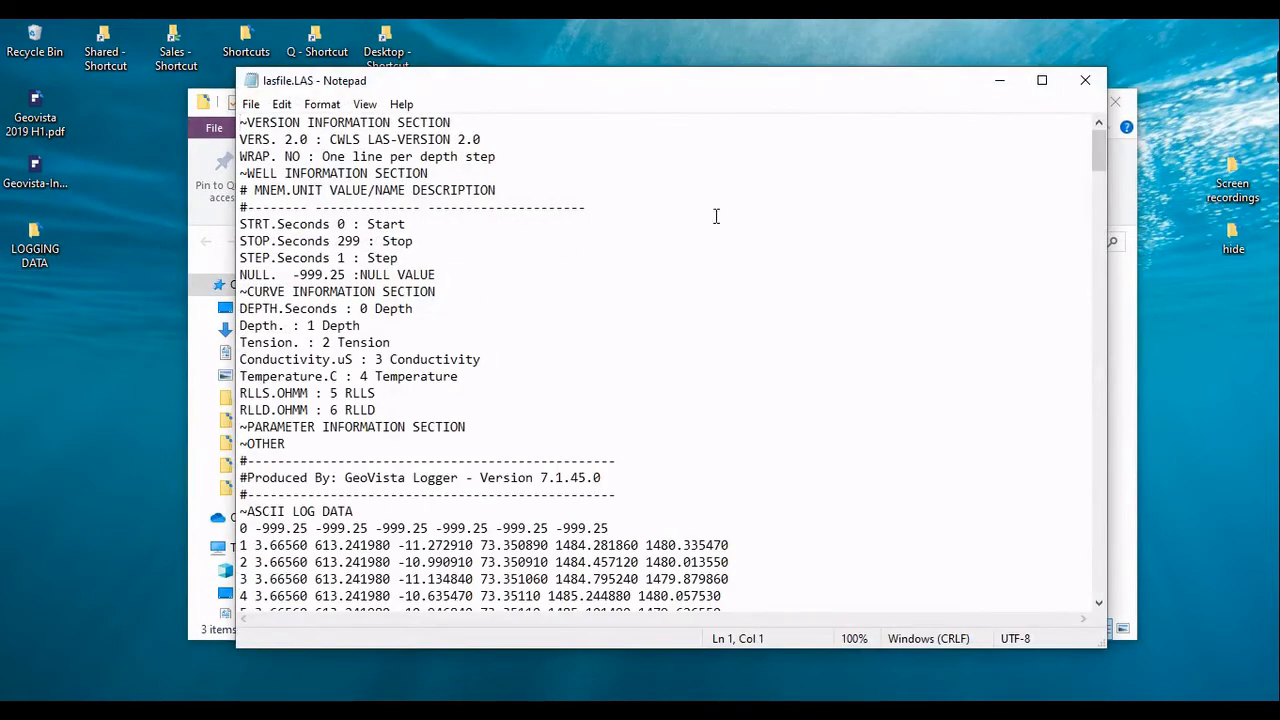
{"action": "scroll", "coordinate": [930, 240], "scroll_direction": "down", "scroll_amount": 20}
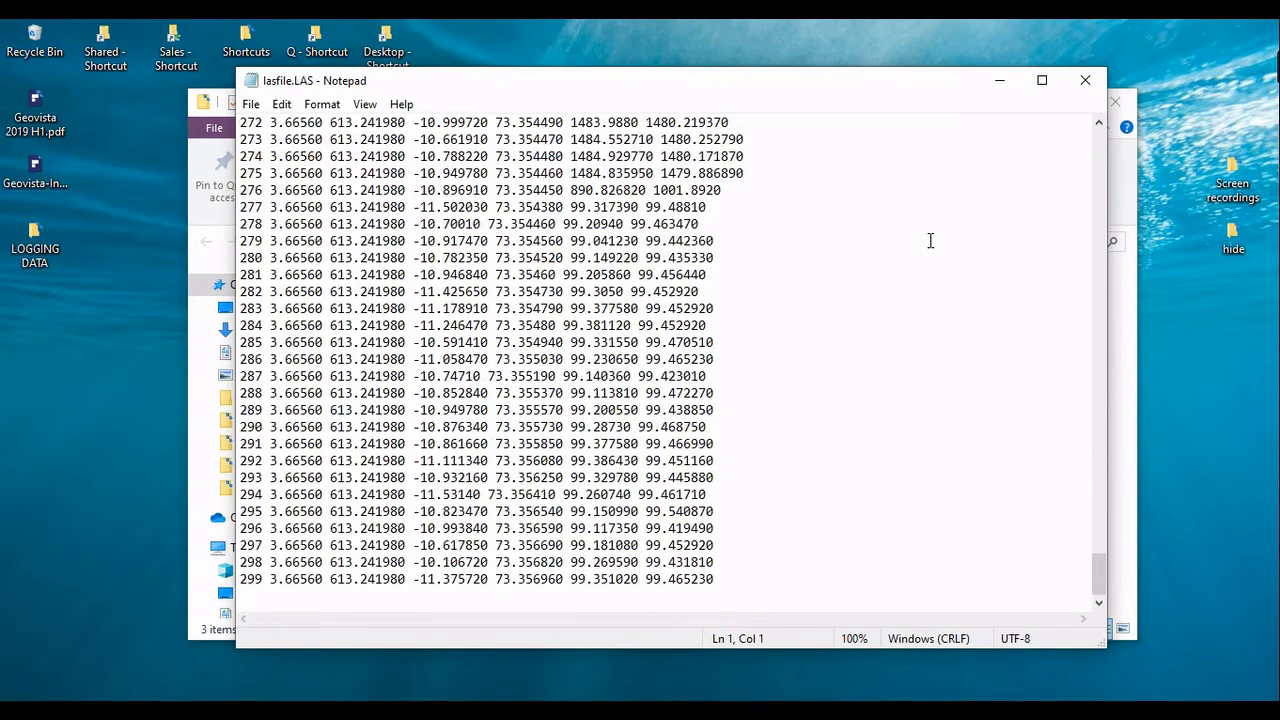
{"action": "scroll", "coordinate": [930, 240], "scroll_direction": "up", "scroll_amount": 20}
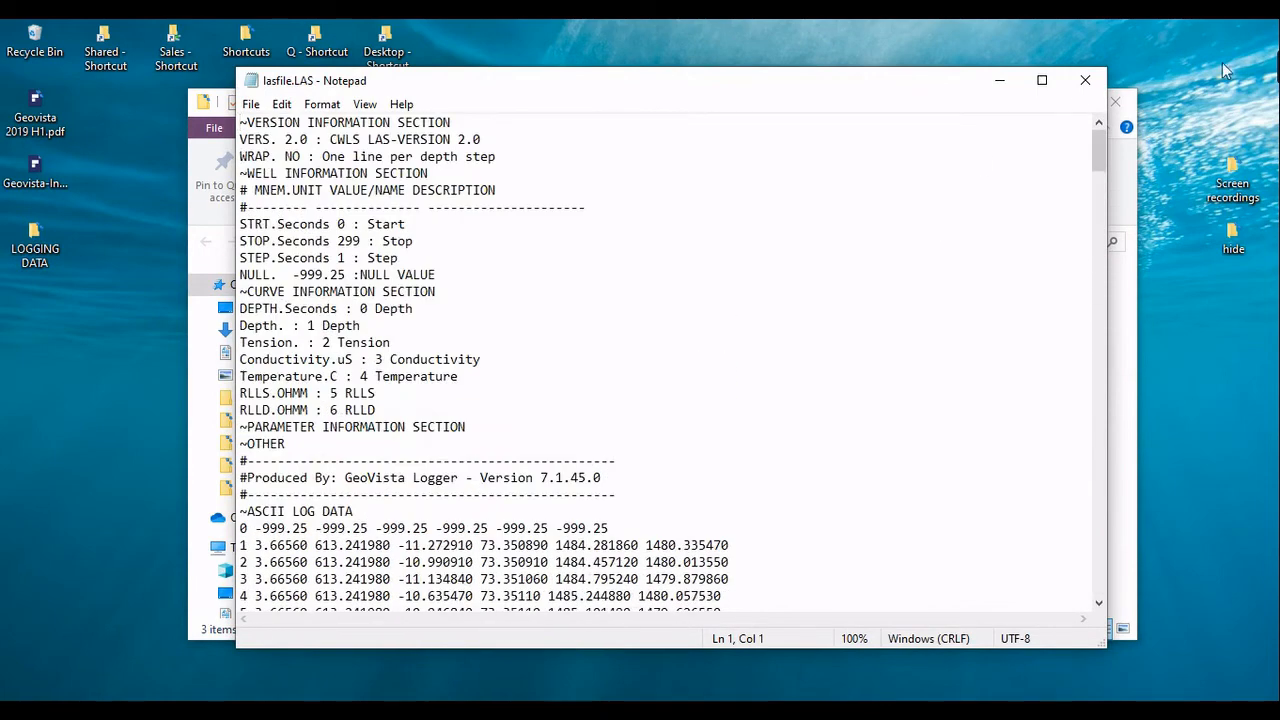
{"action": "left_click", "coordinate": [1085, 80]}
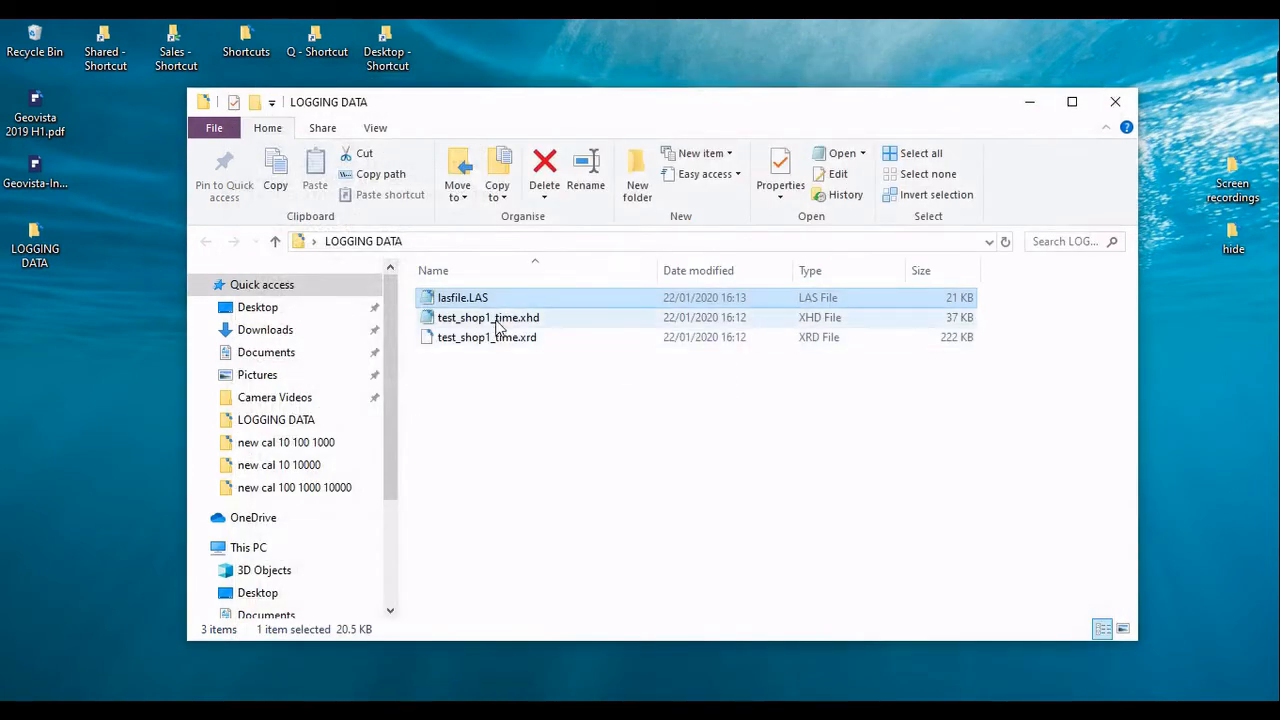
{"action": "left_click_drag", "start_coordinate": [492, 358], "coordinate": [466, 320]}
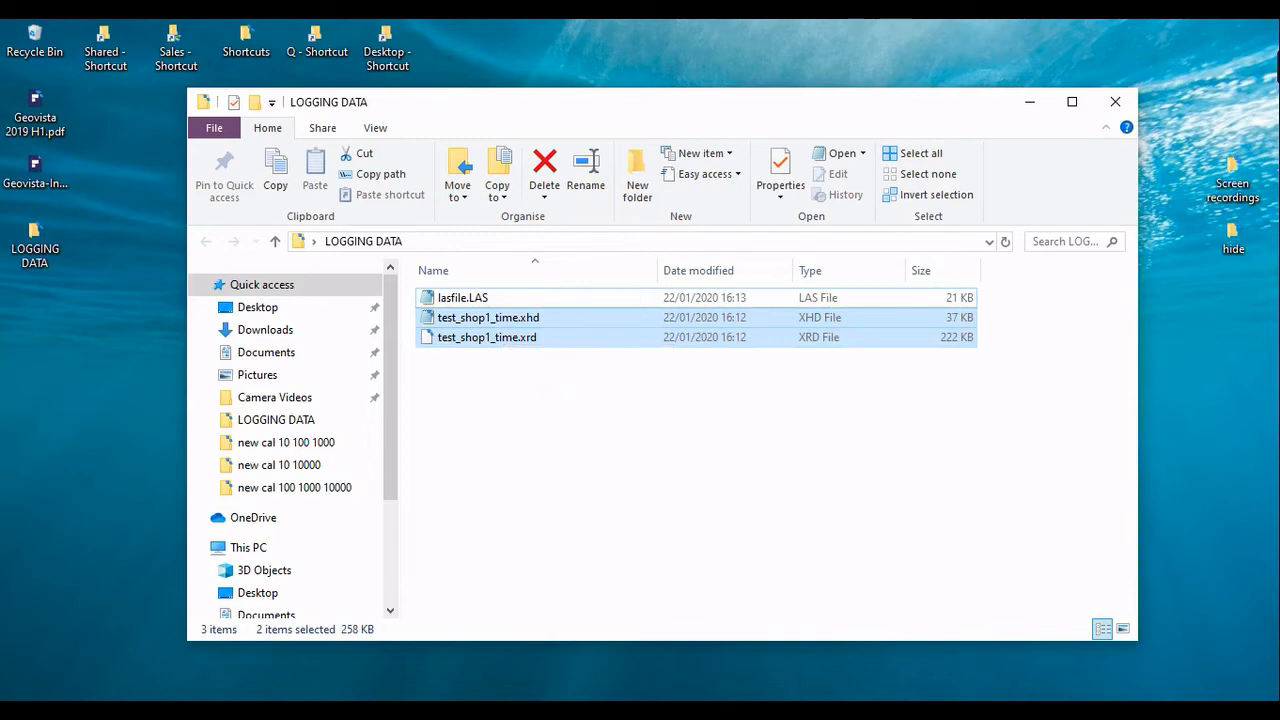
Switch back to the test_shop1_time log in GeoVista Logger, open its print settings and view the background colour choices without changing them
{"action": "left_click", "coordinate": [355, 645]}
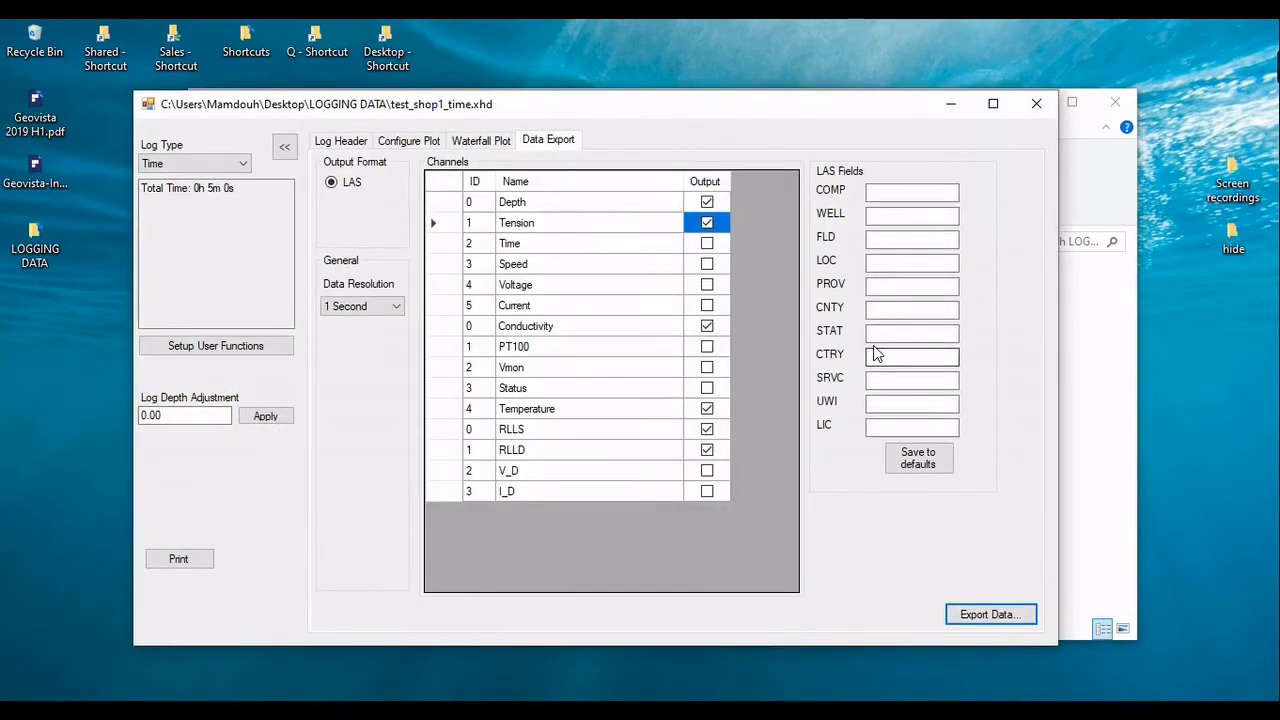
{"action": "left_click", "coordinate": [182, 562]}
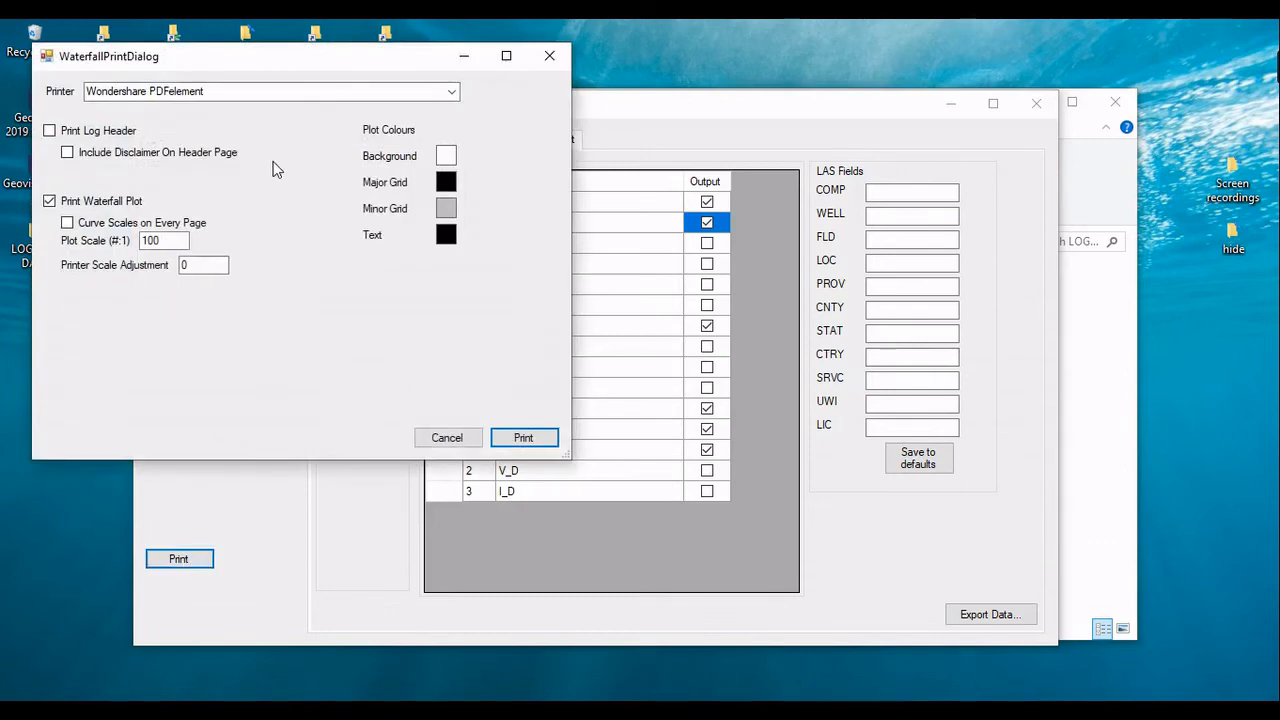
{"action": "left_click_drag", "start_coordinate": [295, 62], "coordinate": [530, 205]}
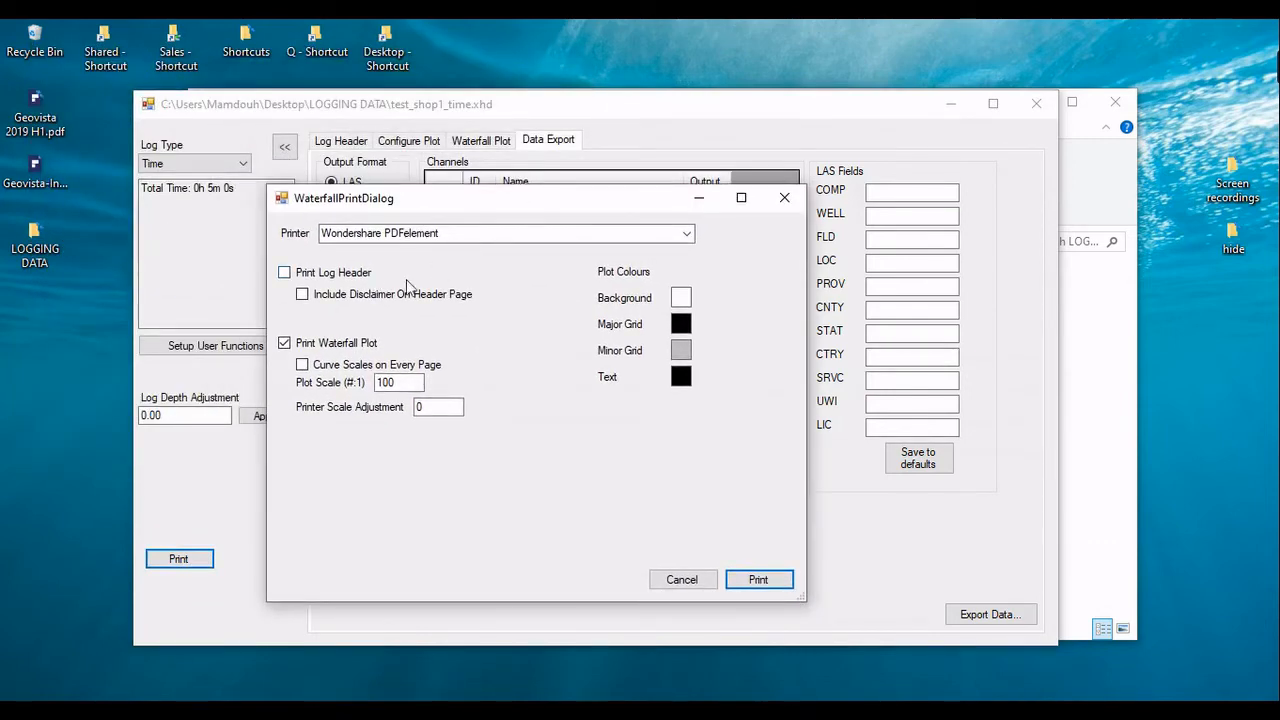
{"action": "left_click", "coordinate": [681, 299]}
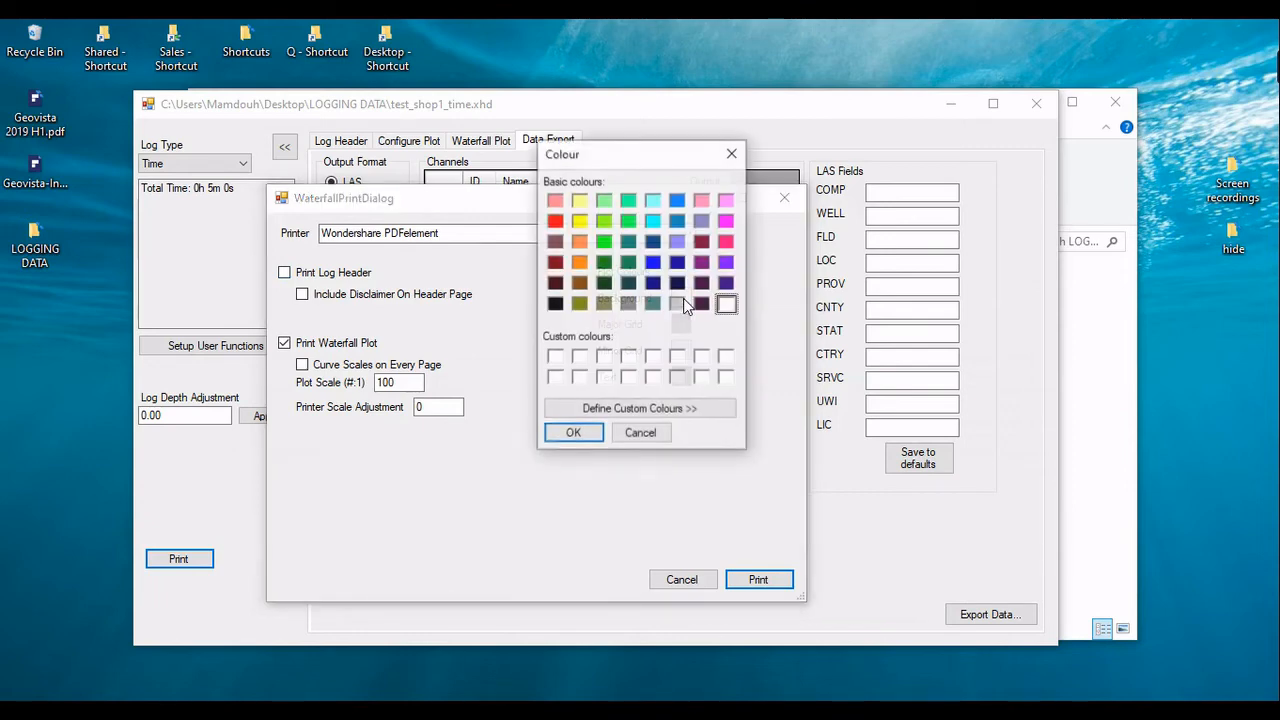
{"action": "left_click", "coordinate": [628, 434]}
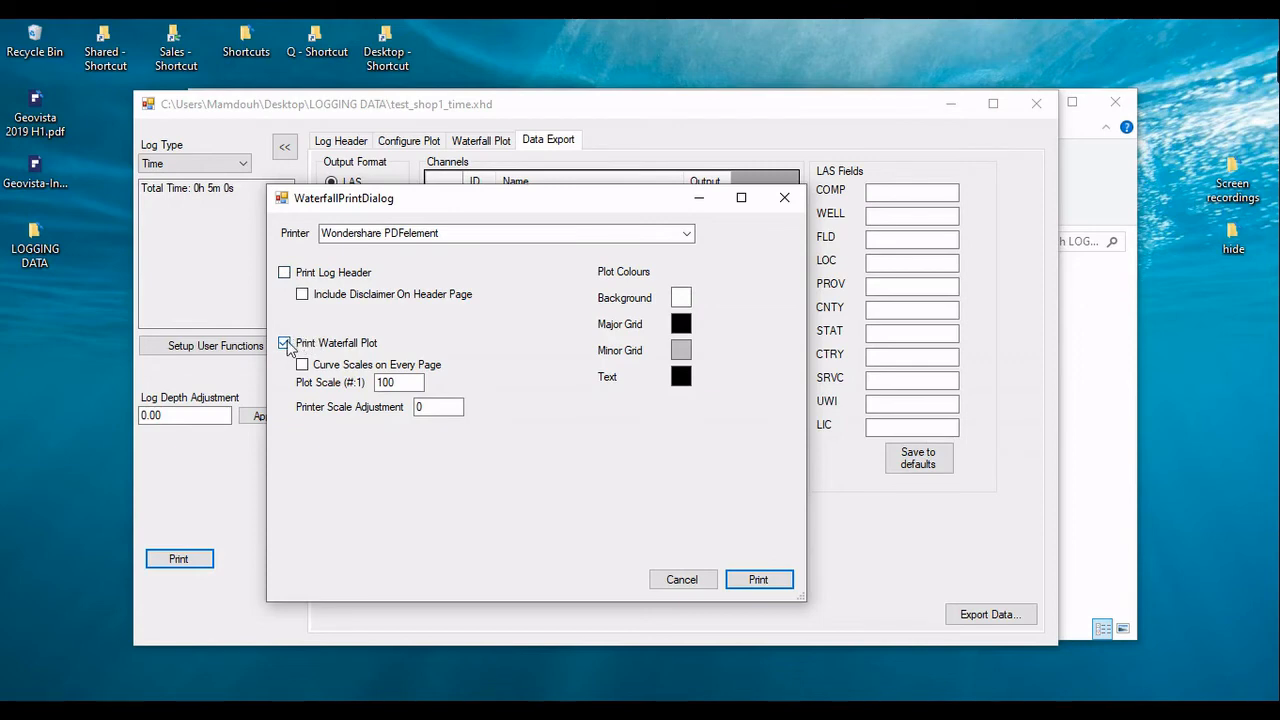
Print the waterfall plot at plot scale 100 with the Wondershare PDFelement printer
{"action": "double_click", "coordinate": [388, 382]}
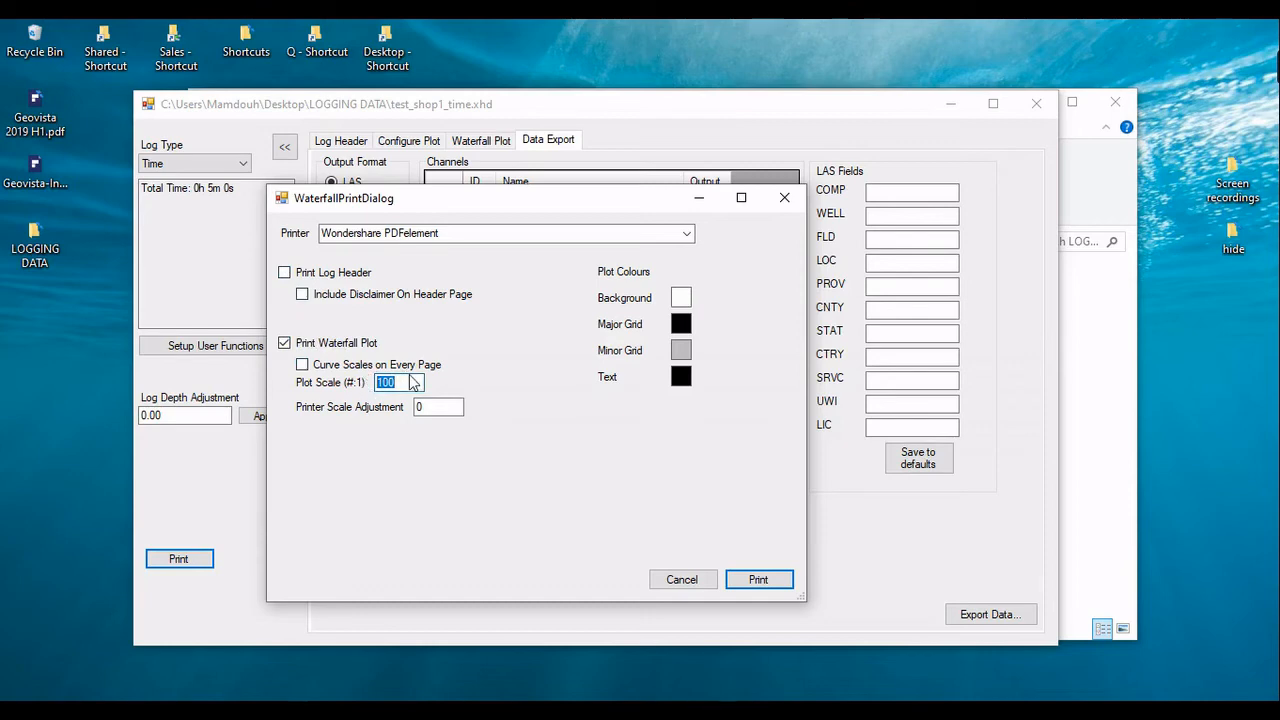
{"action": "left_click", "coordinate": [687, 233]}
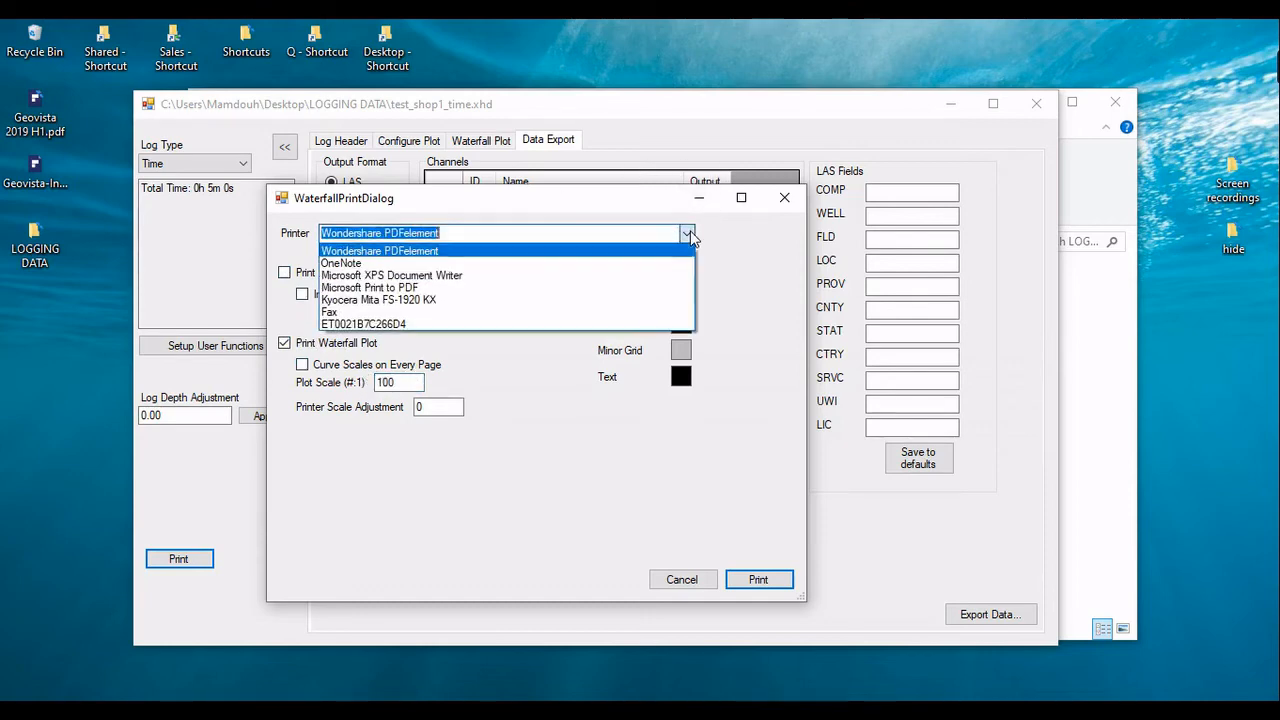
{"action": "left_click", "coordinate": [640, 251]}
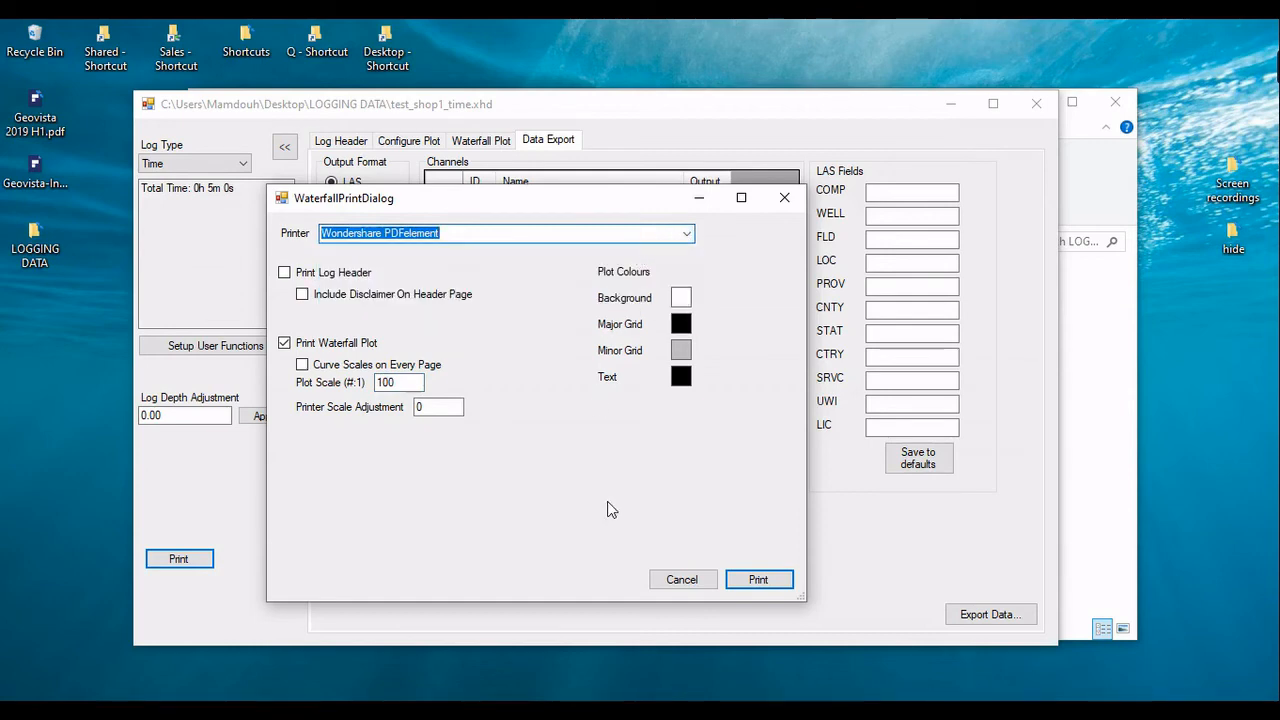
{"action": "left_click", "coordinate": [758, 580]}
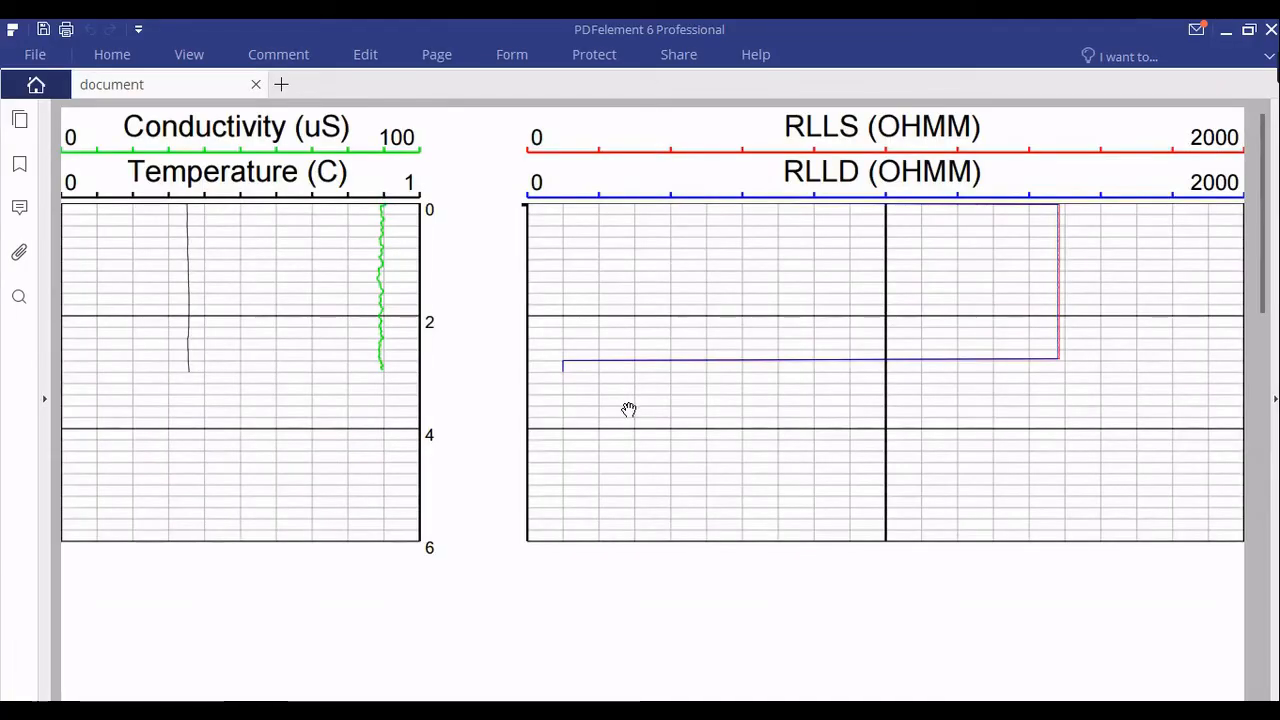
Review the printed waterfall plot in PDFelement, then close the document without saving it
{"action": "scroll", "coordinate": [628, 408], "scroll_direction": "down", "scroll_amount": 5}
{"action": "scroll", "coordinate": [628, 408], "scroll_direction": "up", "scroll_amount": 5}
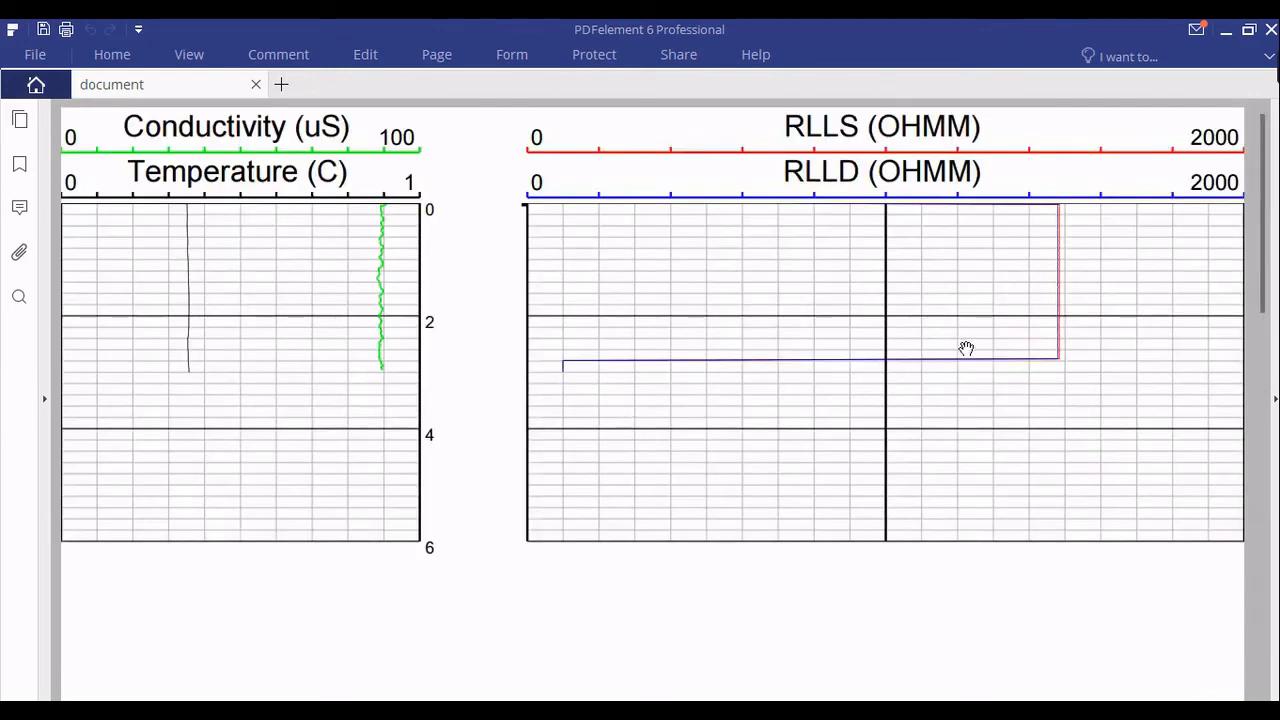
{"action": "left_click_drag", "start_coordinate": [1103, 59], "coordinate": [918, 175]}
{"action": "left_click", "coordinate": [1111, 170]}
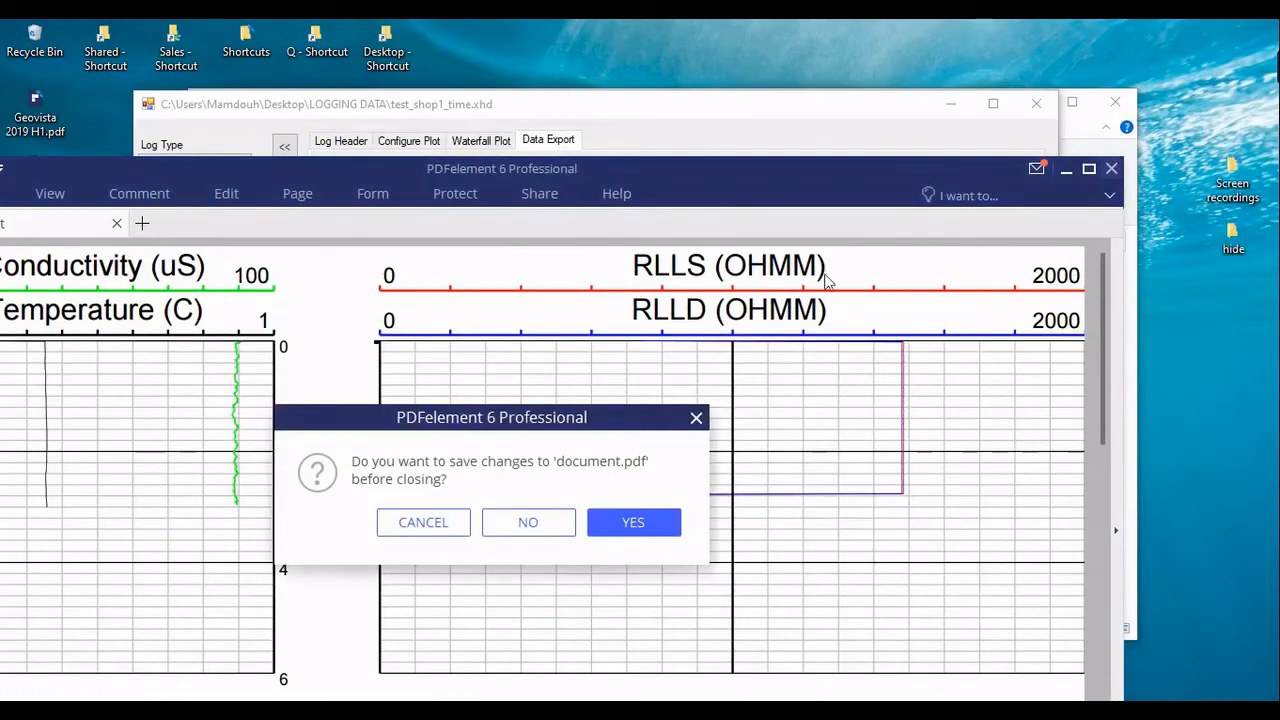
{"action": "left_click", "coordinate": [513, 528]}
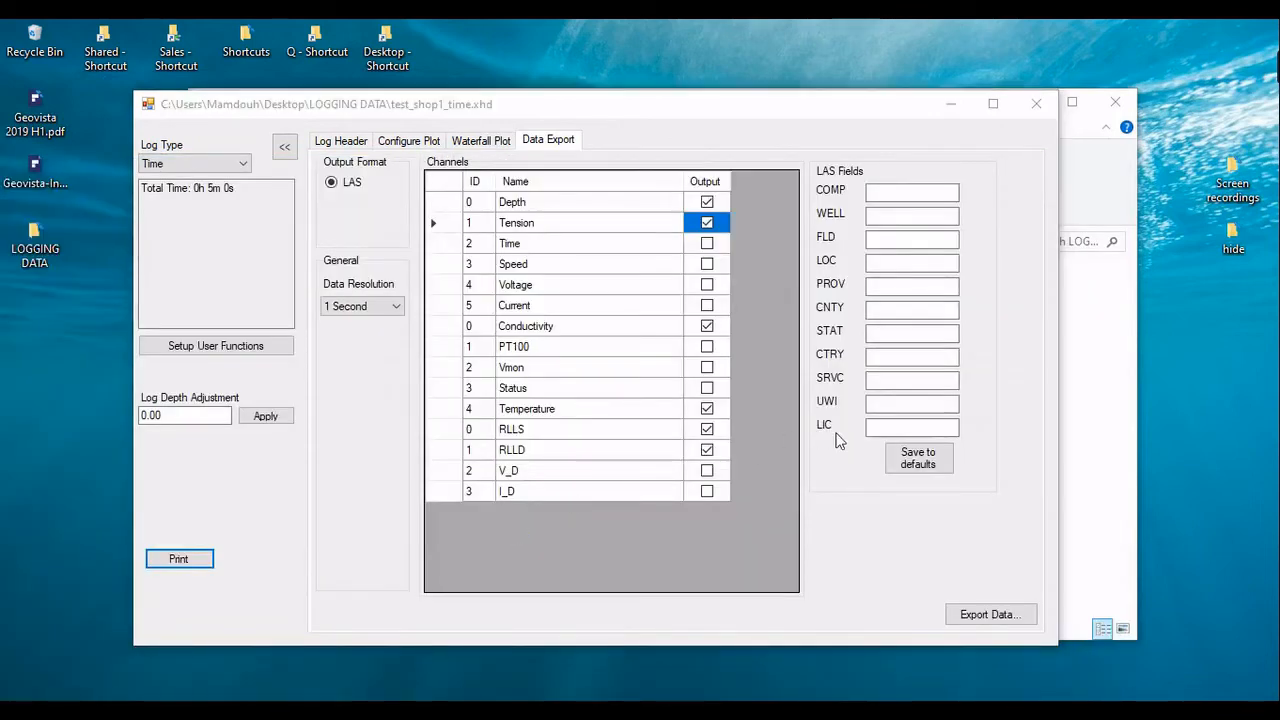
Close the replayed log without saving the view configuration, and view the details of test_shop1_time in the recent LOGGING DATA folder
{"action": "left_click", "coordinate": [1040, 106]}
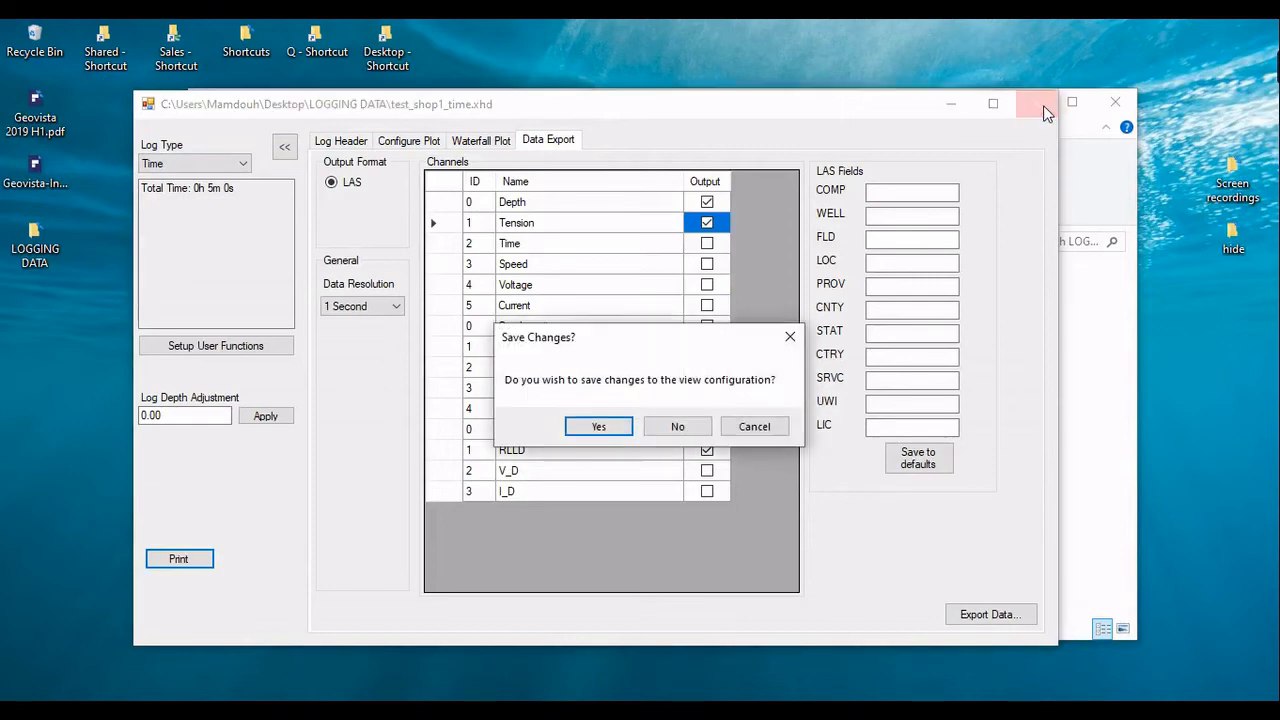
{"action": "left_click", "coordinate": [667, 430]}
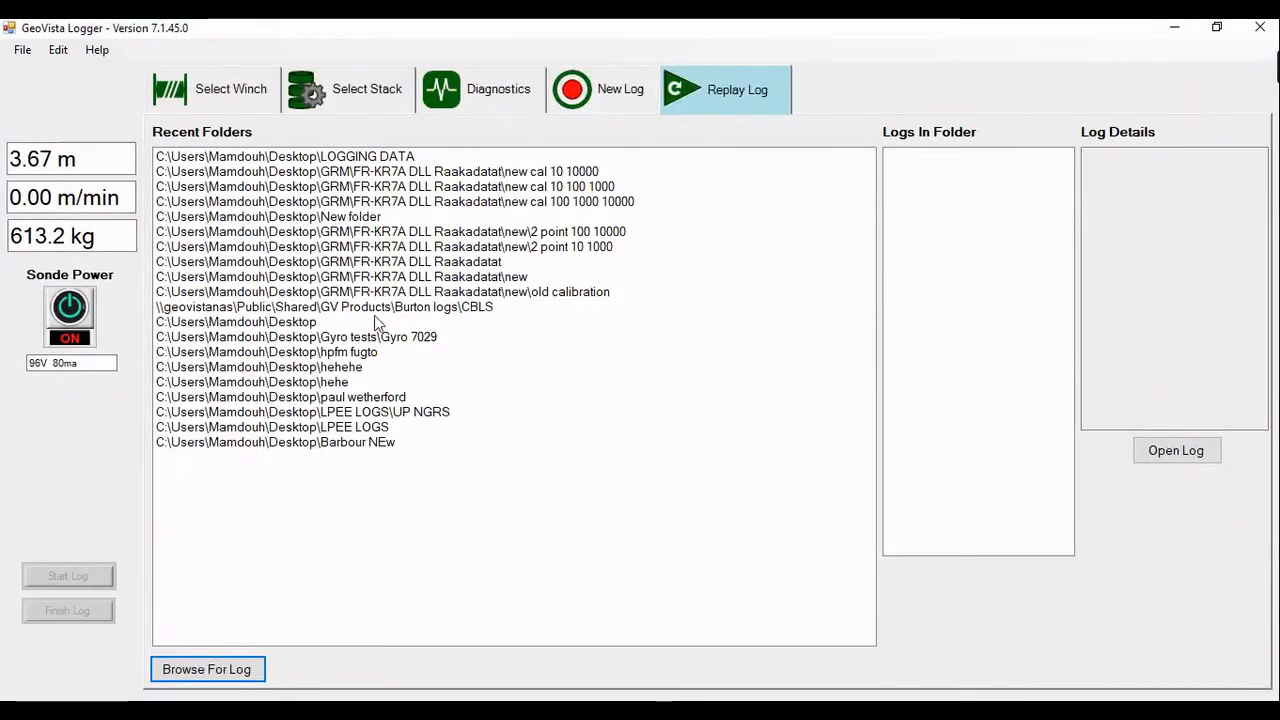
{"action": "left_click", "coordinate": [389, 157]}
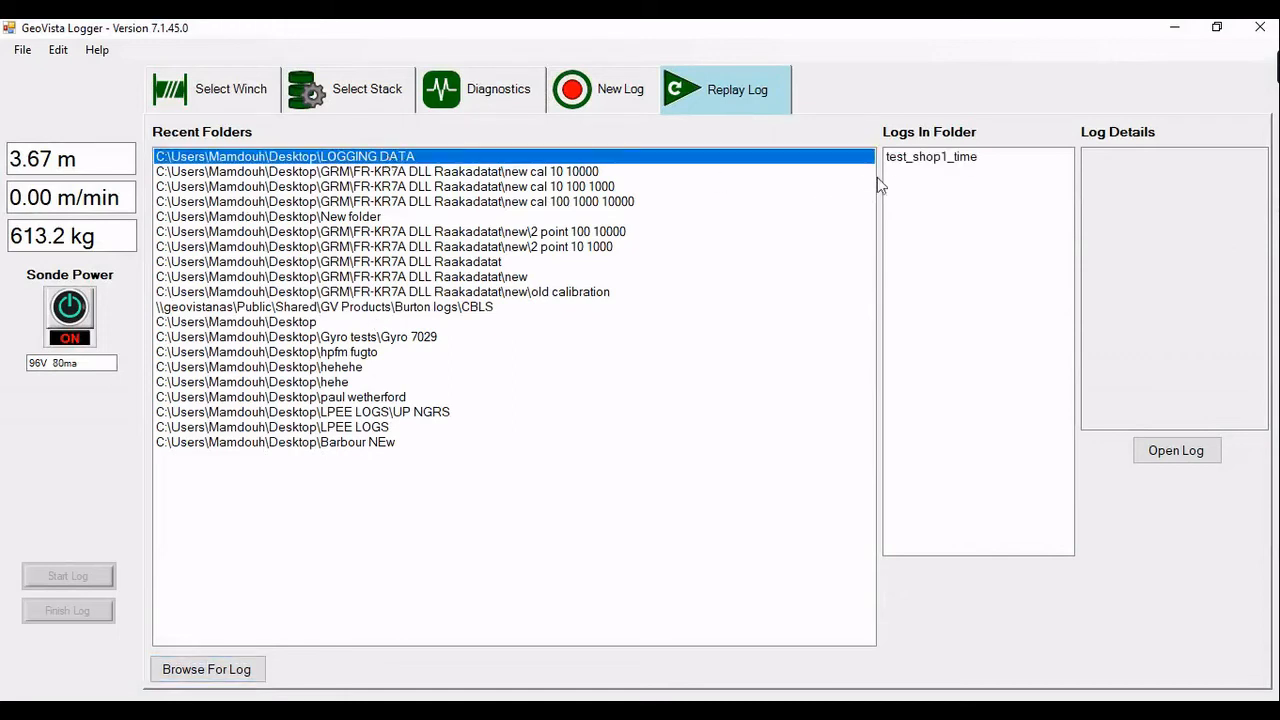
{"action": "left_click", "coordinate": [949, 160]}
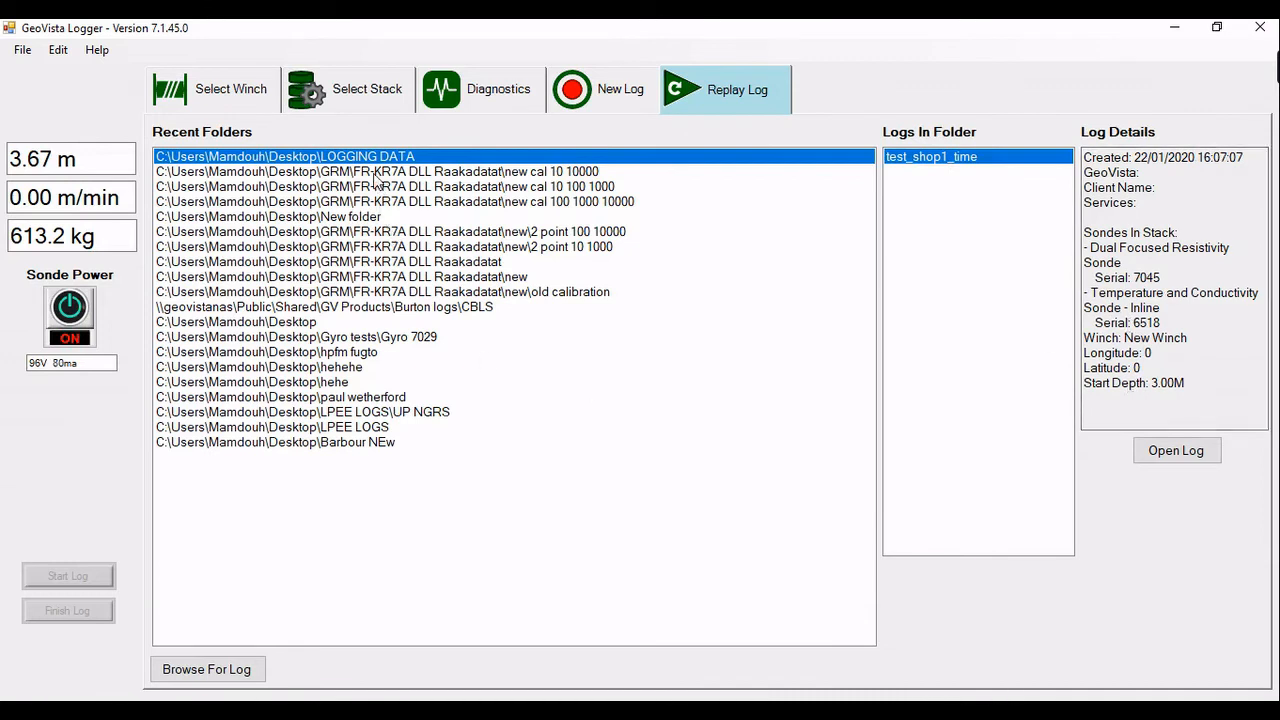
Go to the sonde diagnostics and switch off the sonde power
{"action": "left_click", "coordinate": [345, 92]}
{"action": "left_click", "coordinate": [488, 92]}
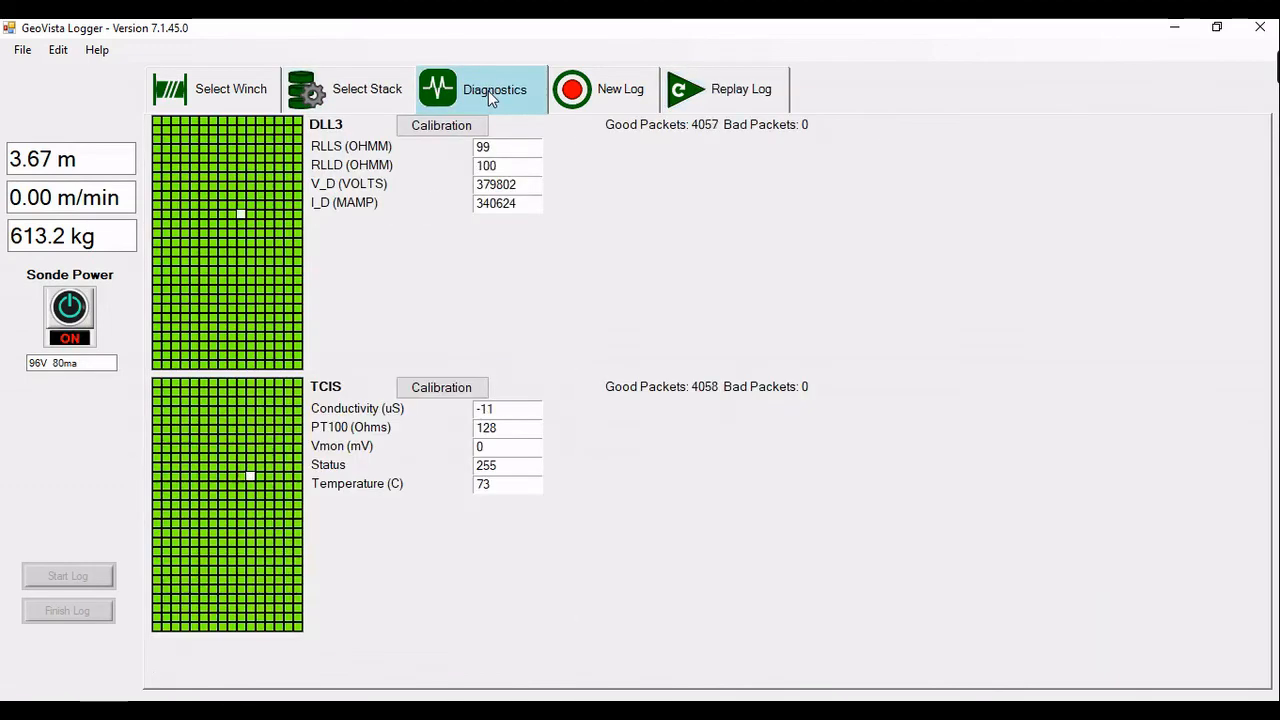
{"action": "left_click", "coordinate": [71, 307]}
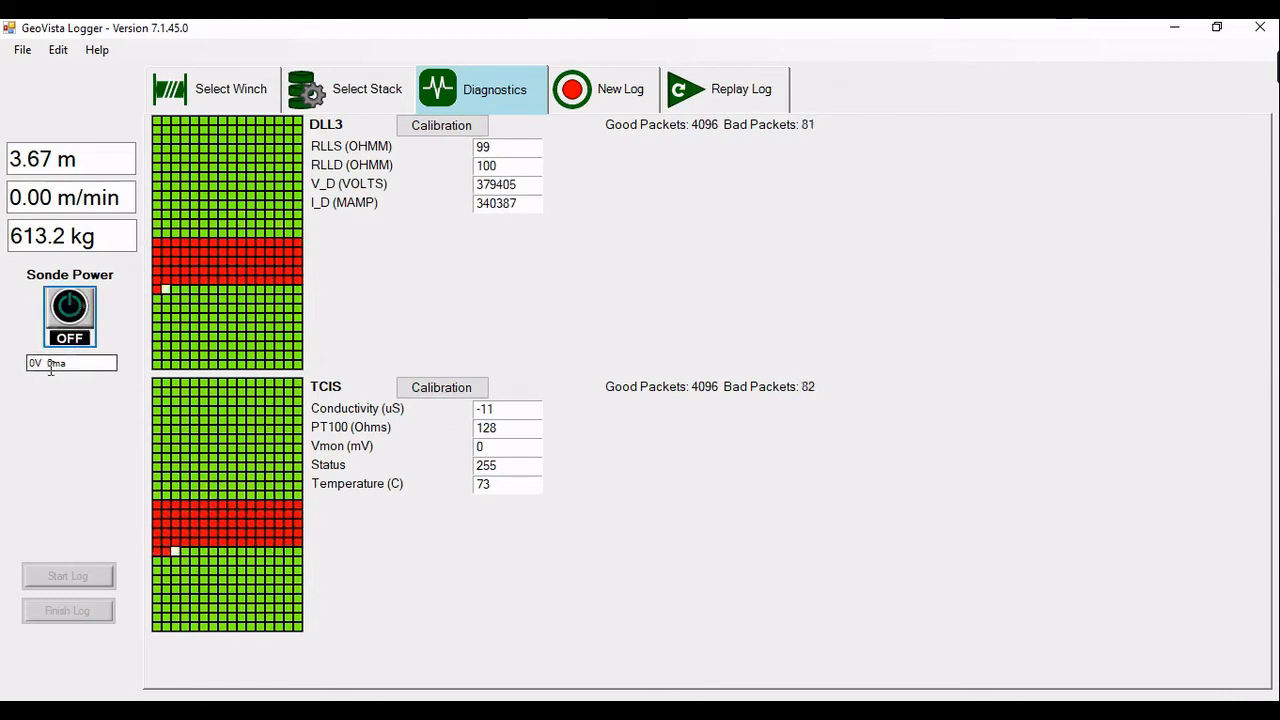
View the import and edit options, open the sonde definitions and look through the list of sondes
{"action": "left_click", "coordinate": [28, 51]}
{"action": "mouse_move", "coordinate": [60, 71]}
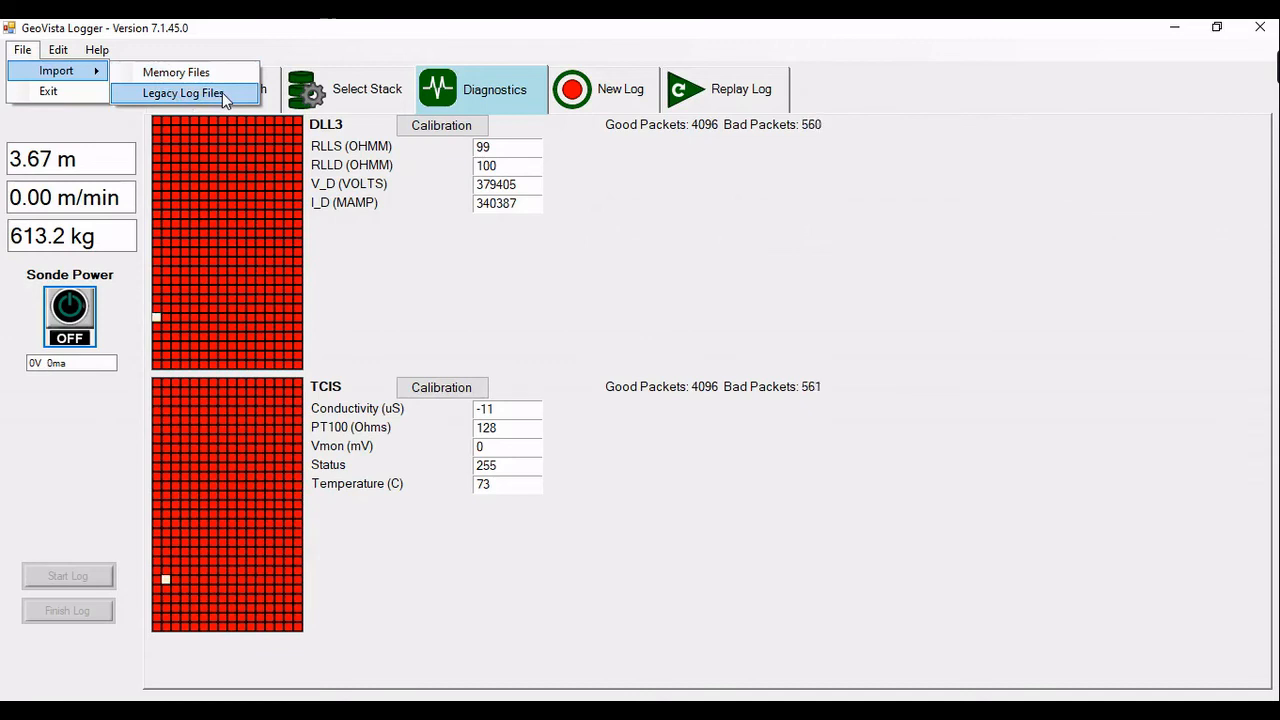
{"action": "mouse_move", "coordinate": [61, 47]}
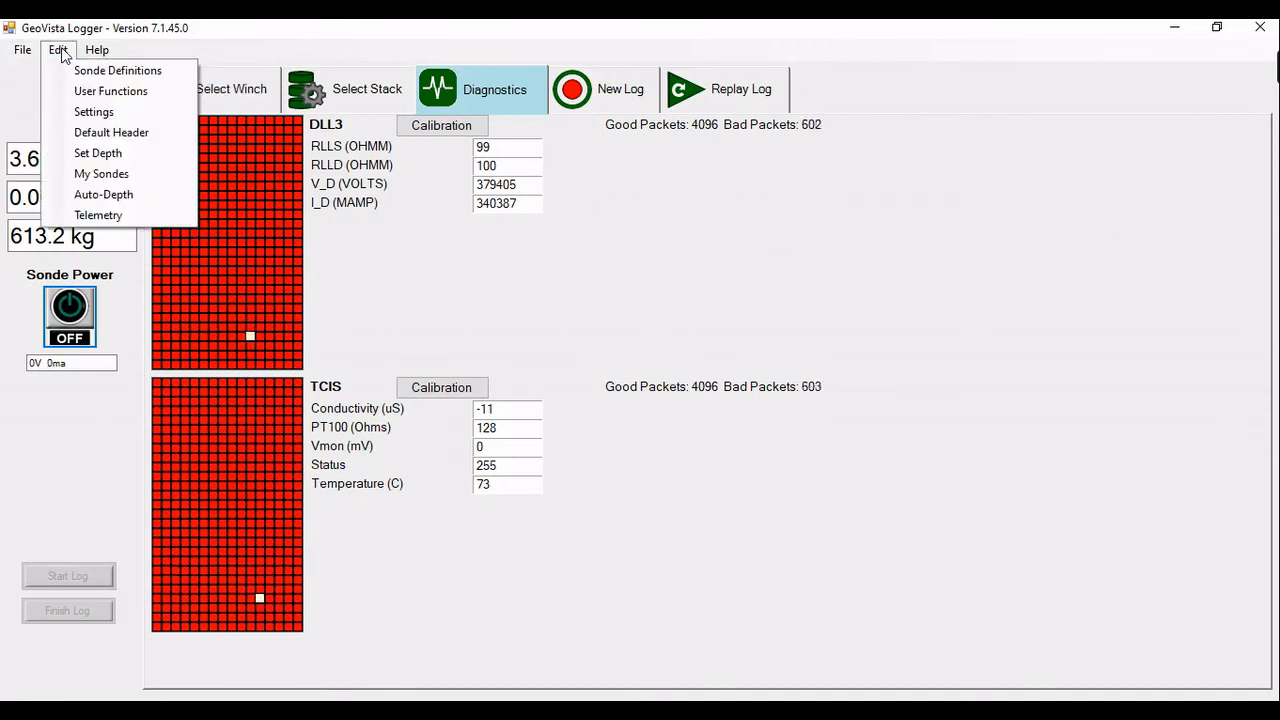
{"action": "left_click", "coordinate": [118, 71]}
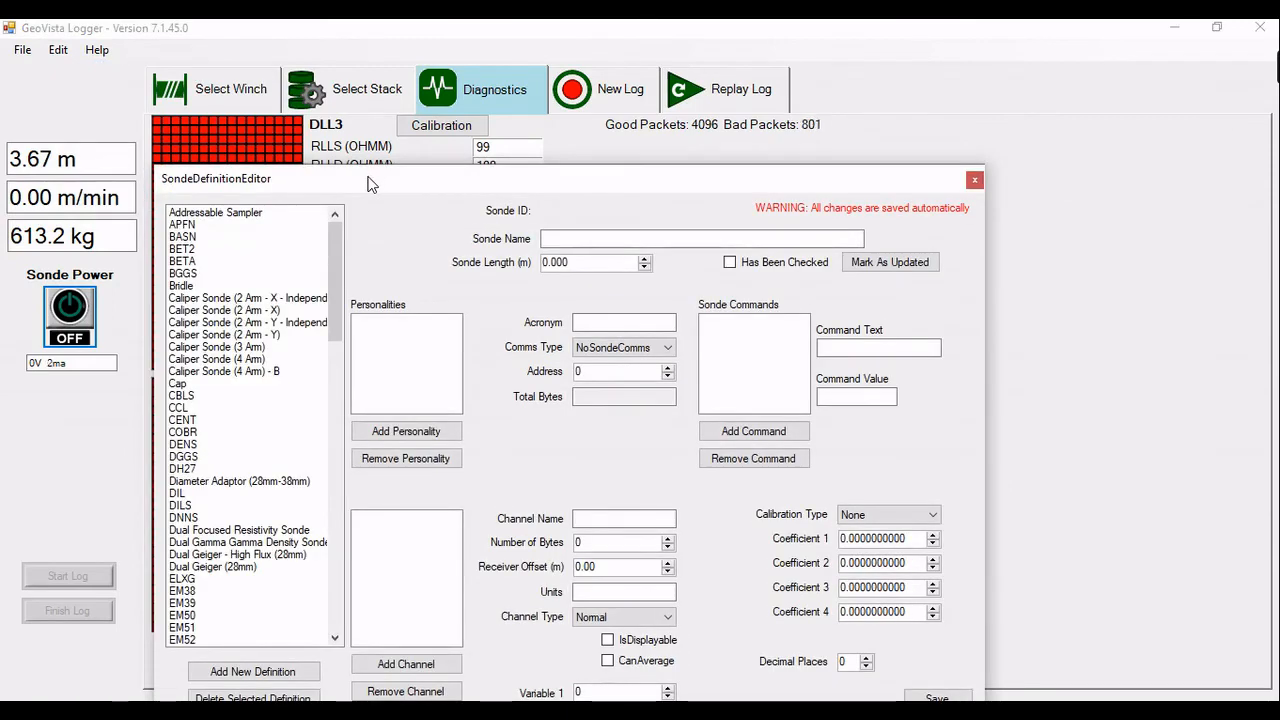
{"action": "left_click_drag", "start_coordinate": [367, 183], "coordinate": [366, 88]}
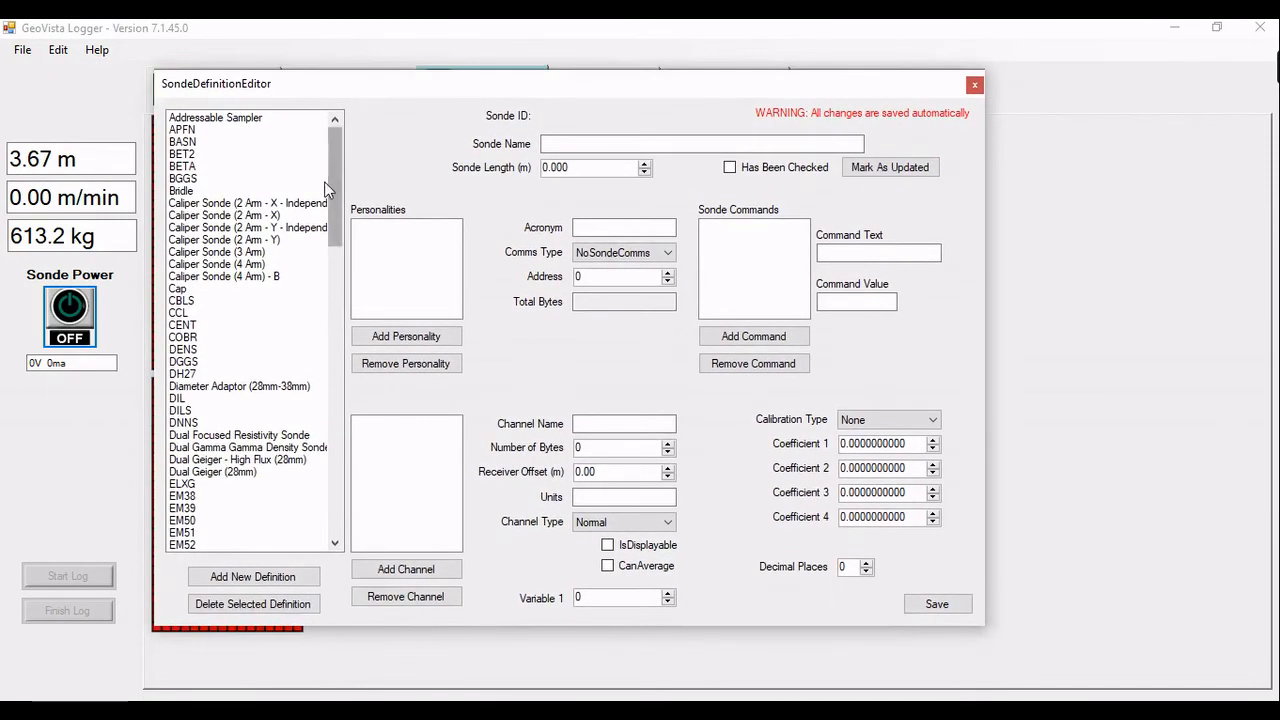
{"action": "left_click_drag", "start_coordinate": [334, 186], "coordinate": [333, 427]}
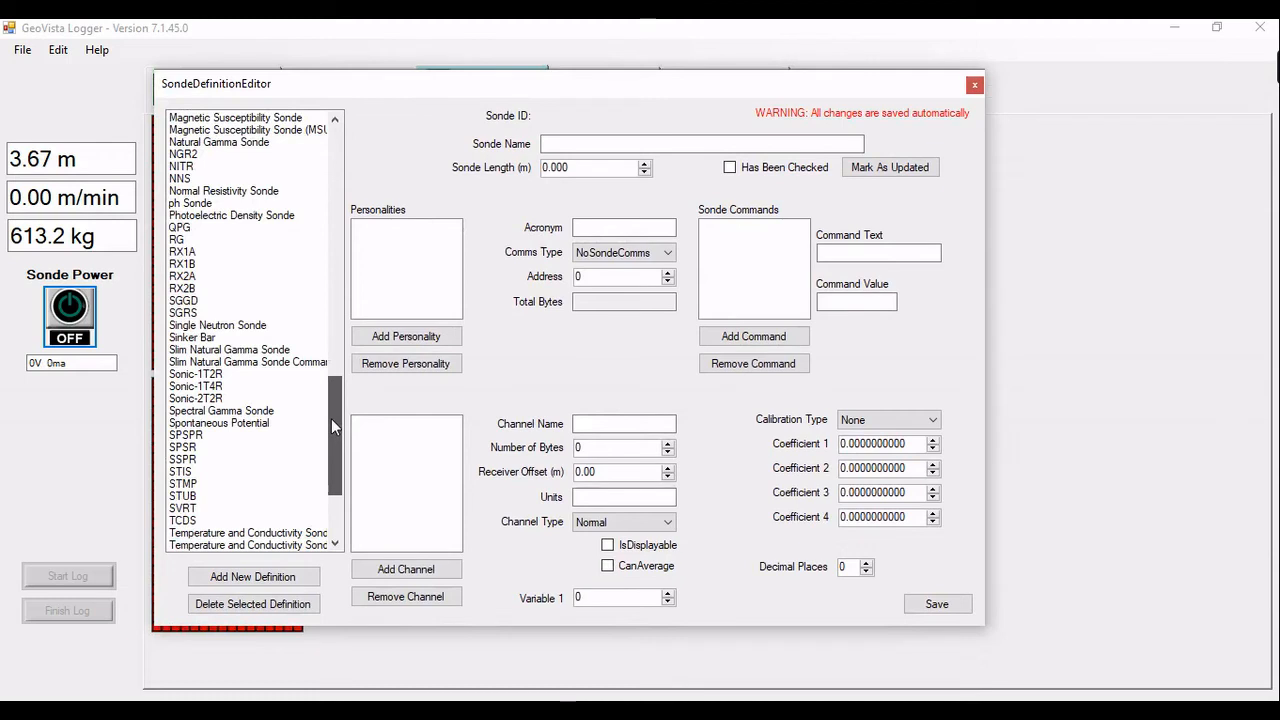
{"action": "left_click_drag", "start_coordinate": [331, 418], "coordinate": [334, 173]}
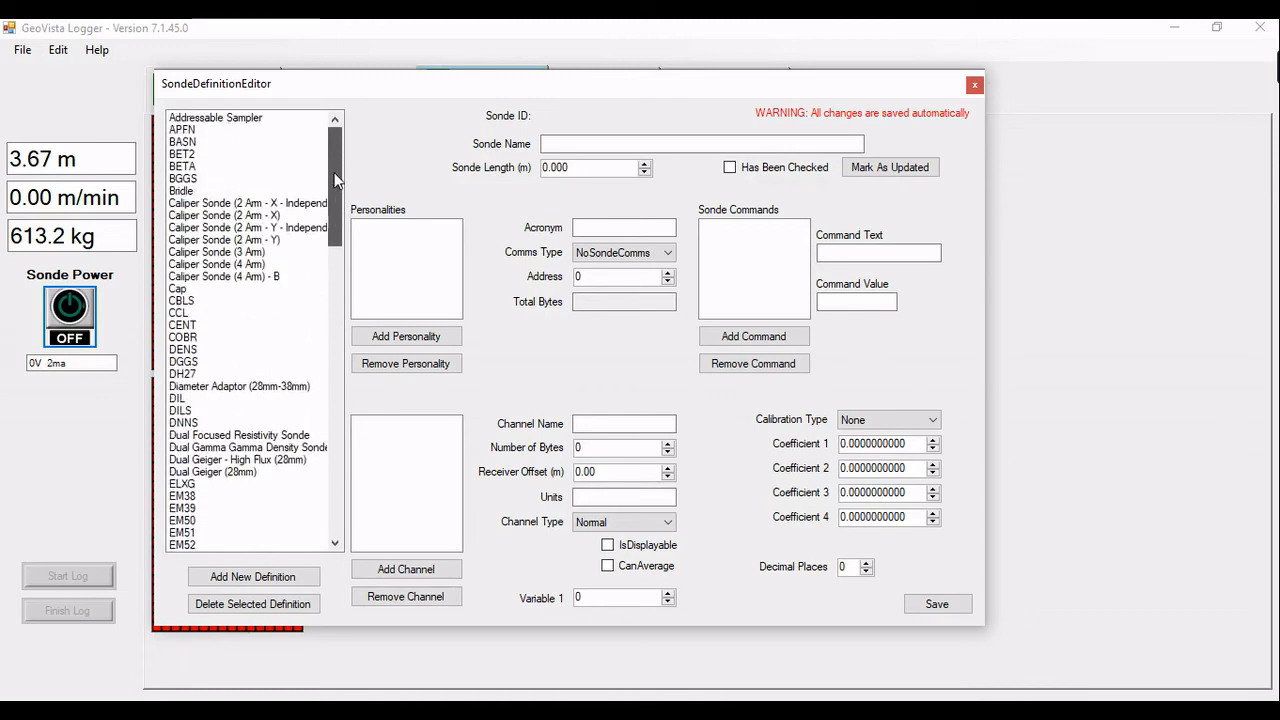
Examine the definition of Caliper Sonde (2 Arm - X - Independent) and the settings of its channels X1 through Serial
{"action": "left_click", "coordinate": [281, 204]}
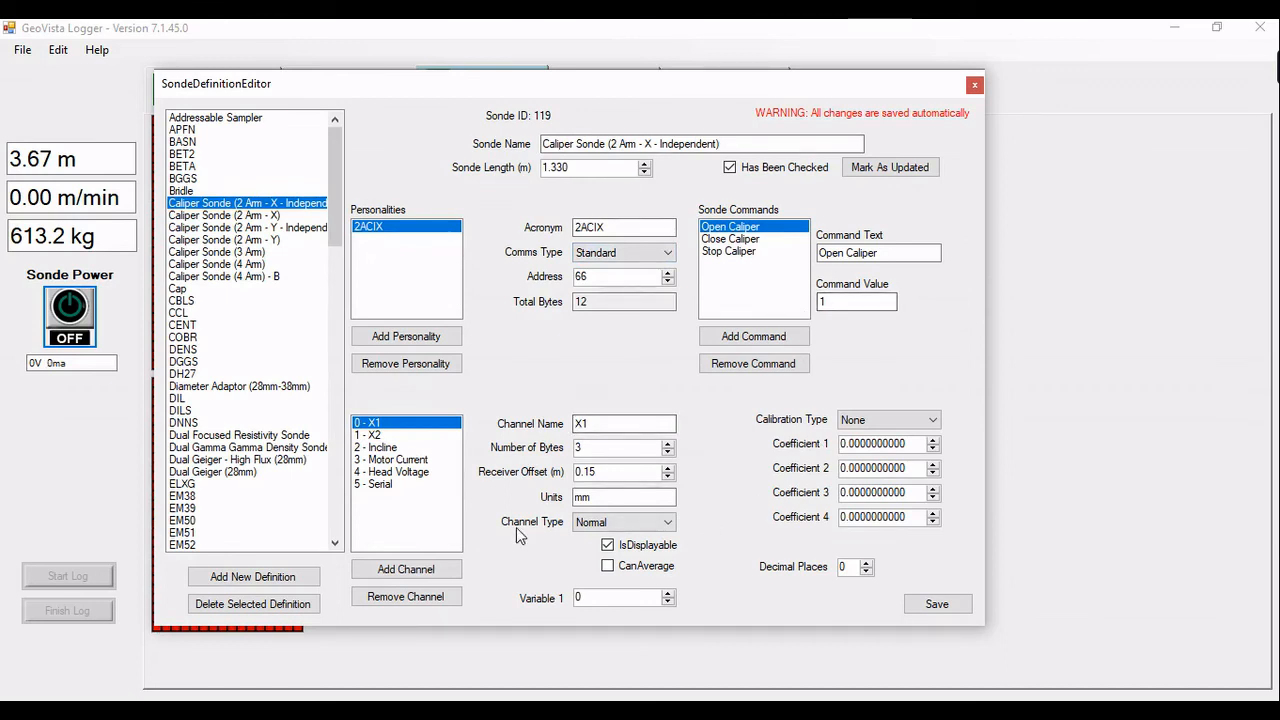
{"action": "left_click", "coordinate": [385, 436]}
{"action": "left_click", "coordinate": [382, 447]}
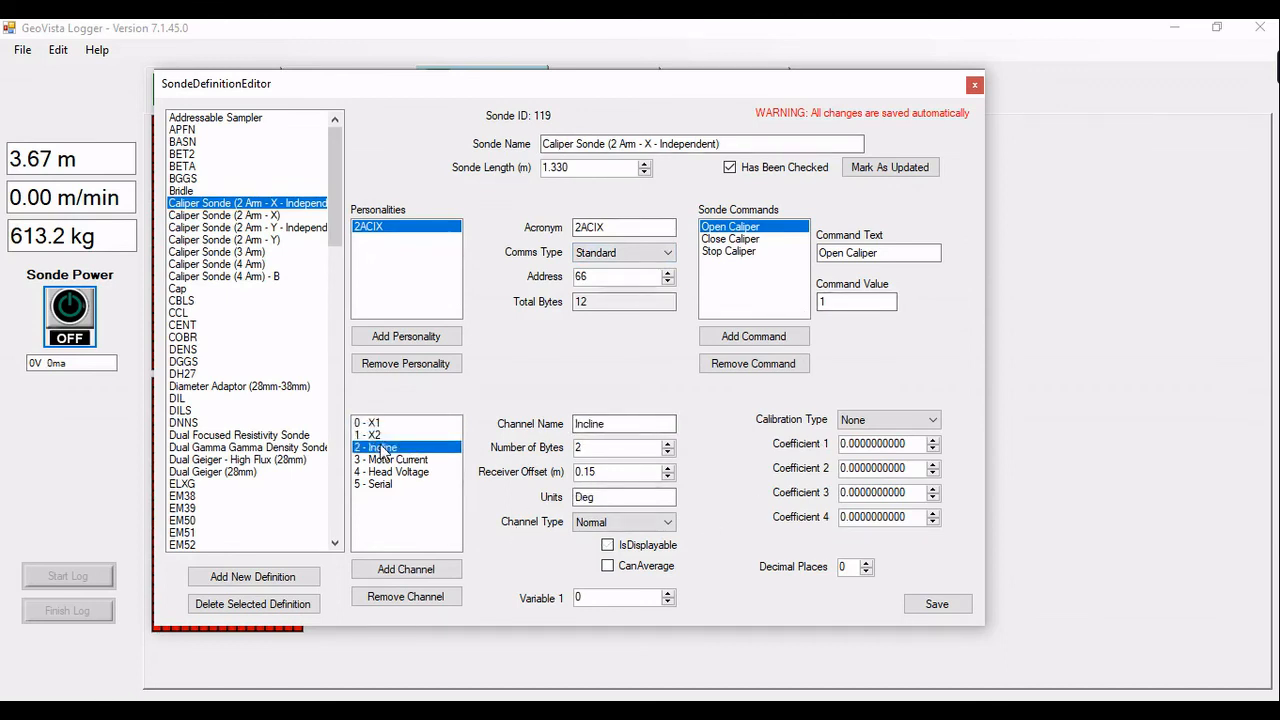
{"action": "left_click", "coordinate": [380, 460]}
{"action": "left_click", "coordinate": [378, 472]}
{"action": "left_click", "coordinate": [374, 485]}
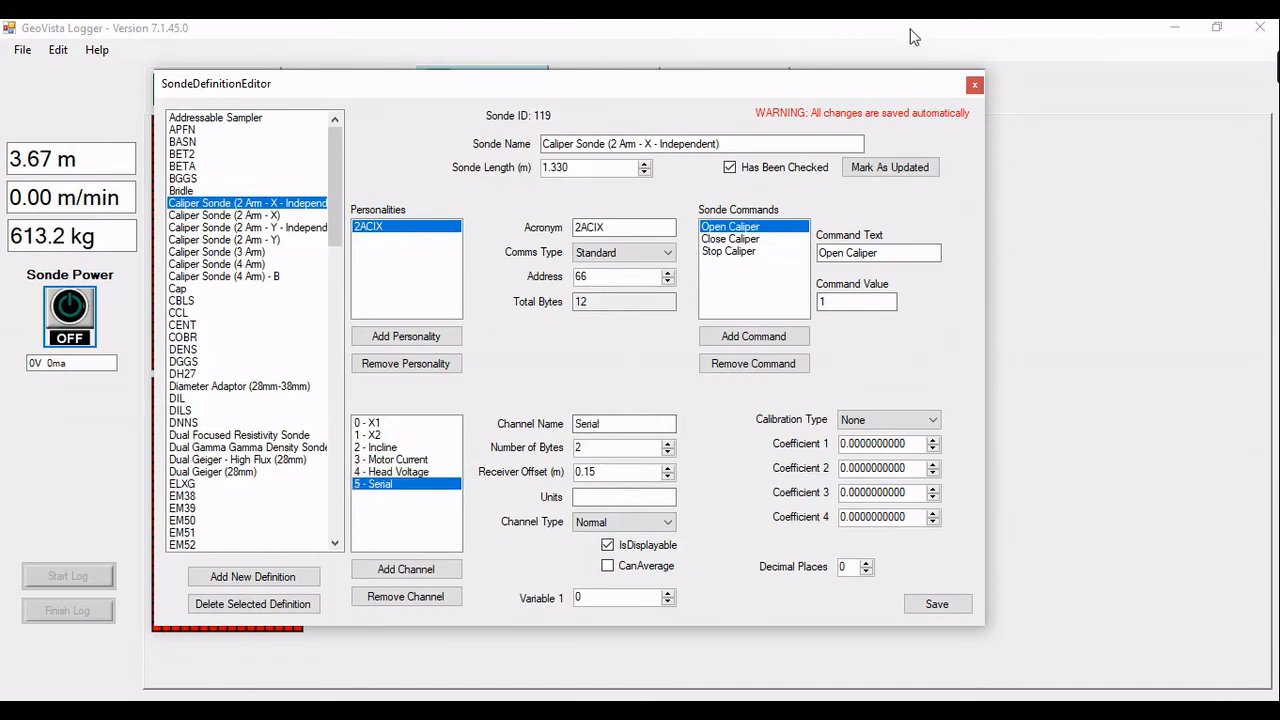
View the CENT sonde definition and its length, then close the sonde definition editor
{"action": "left_click_drag", "start_coordinate": [887, 79], "coordinate": [909, 79]}
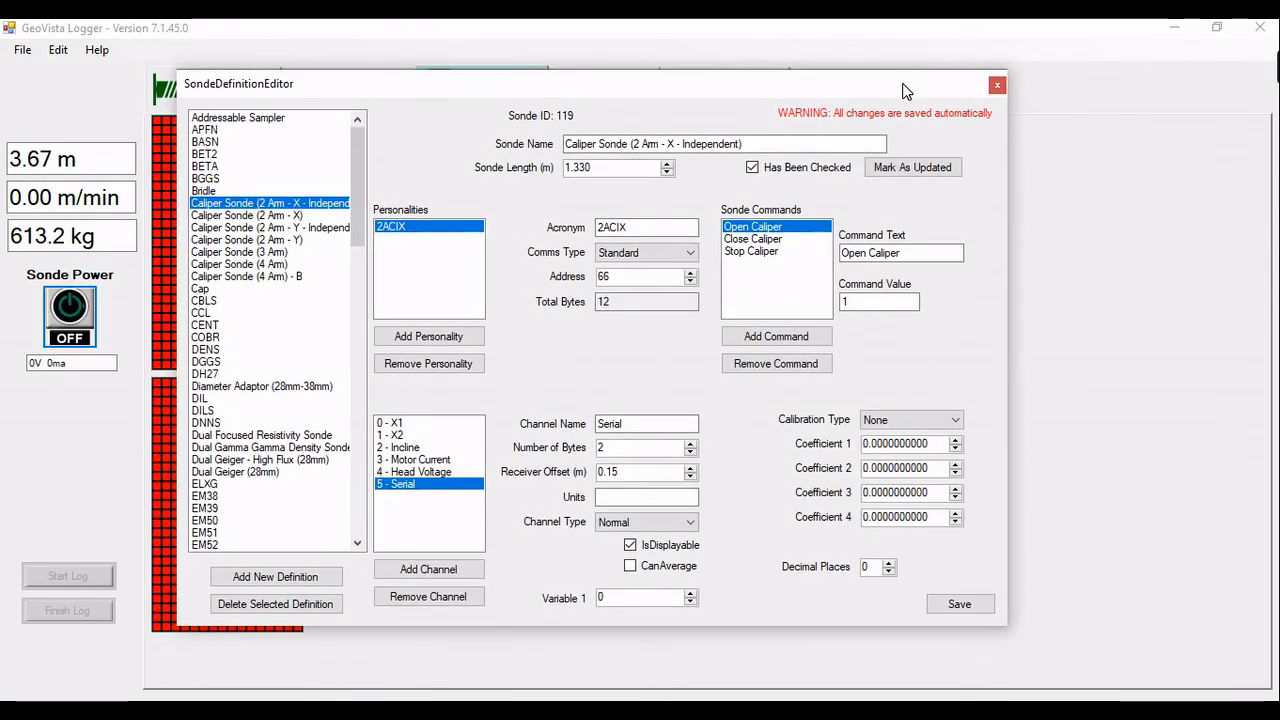
{"action": "left_click_drag", "start_coordinate": [362, 224], "coordinate": [352, 84]}
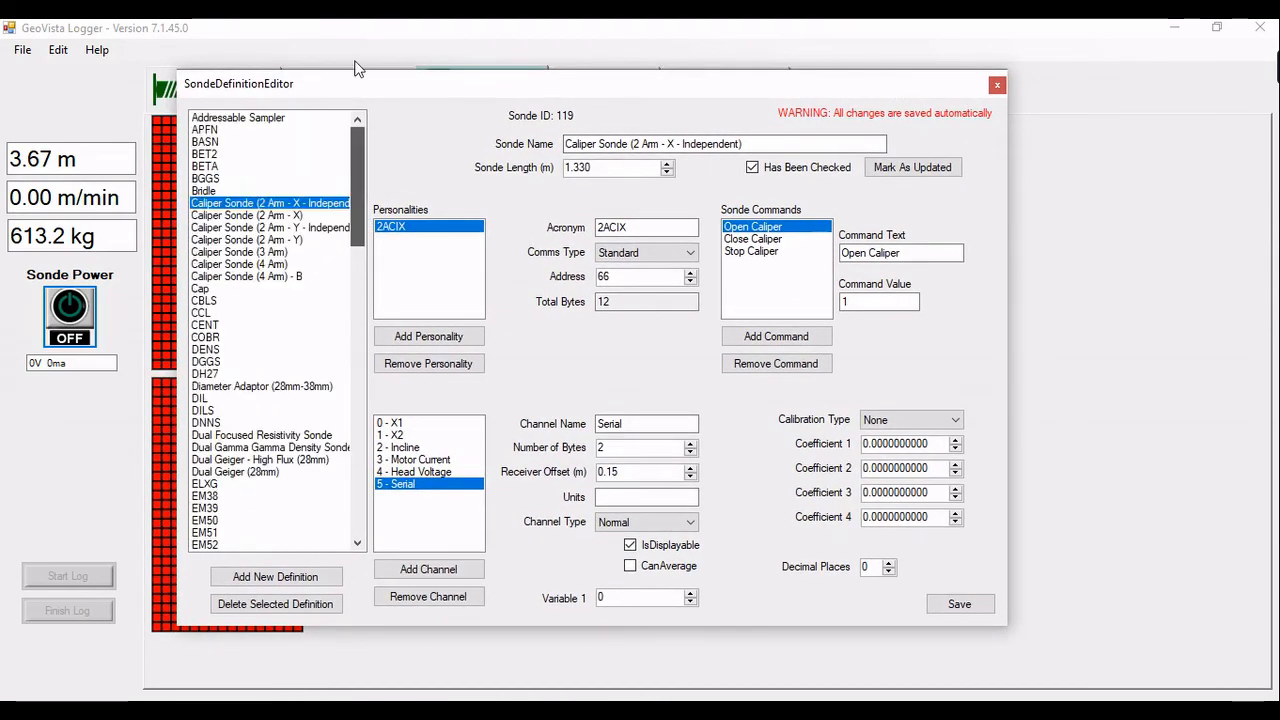
{"action": "left_click", "coordinate": [210, 325]}
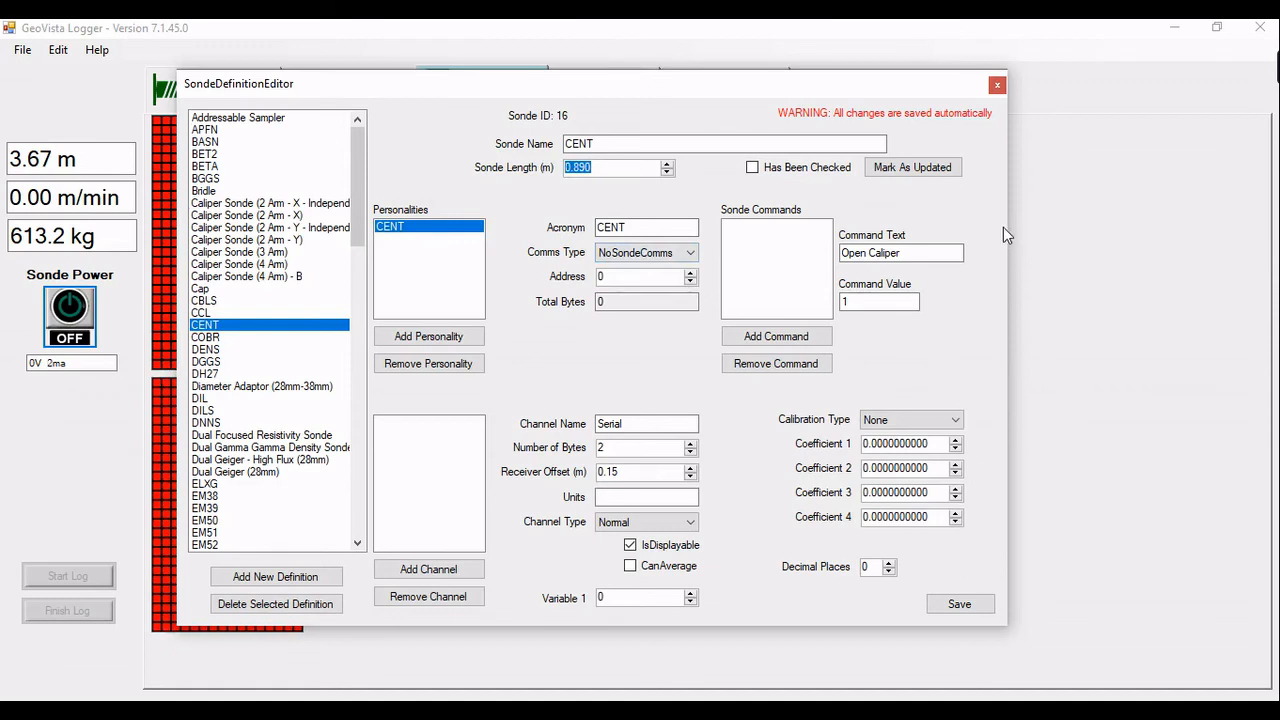
{"action": "left_click", "coordinate": [997, 85]}
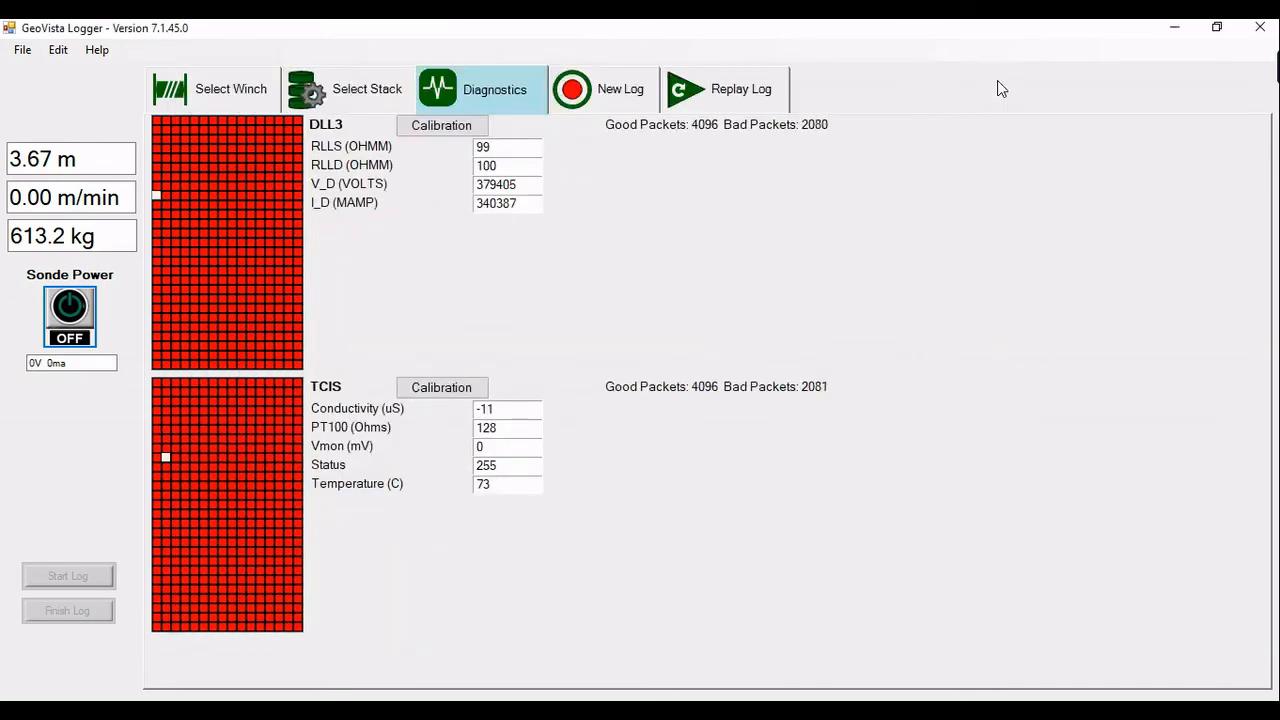
{"action": "double_click", "coordinate": [1142, 30]}
{"action": "double_click", "coordinate": [1137, 46]}
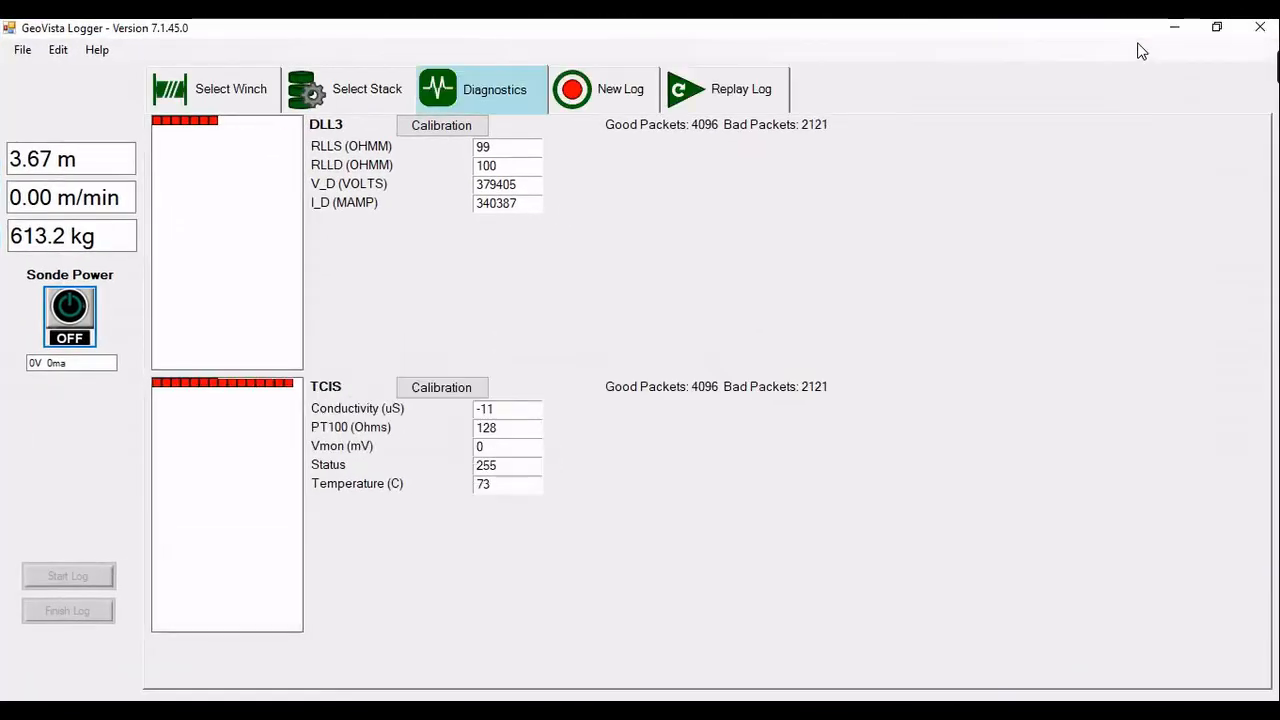
View the default header's fields, logo image selection and disclaimer text, and close the header editor without saving
{"action": "left_click", "coordinate": [60, 54]}
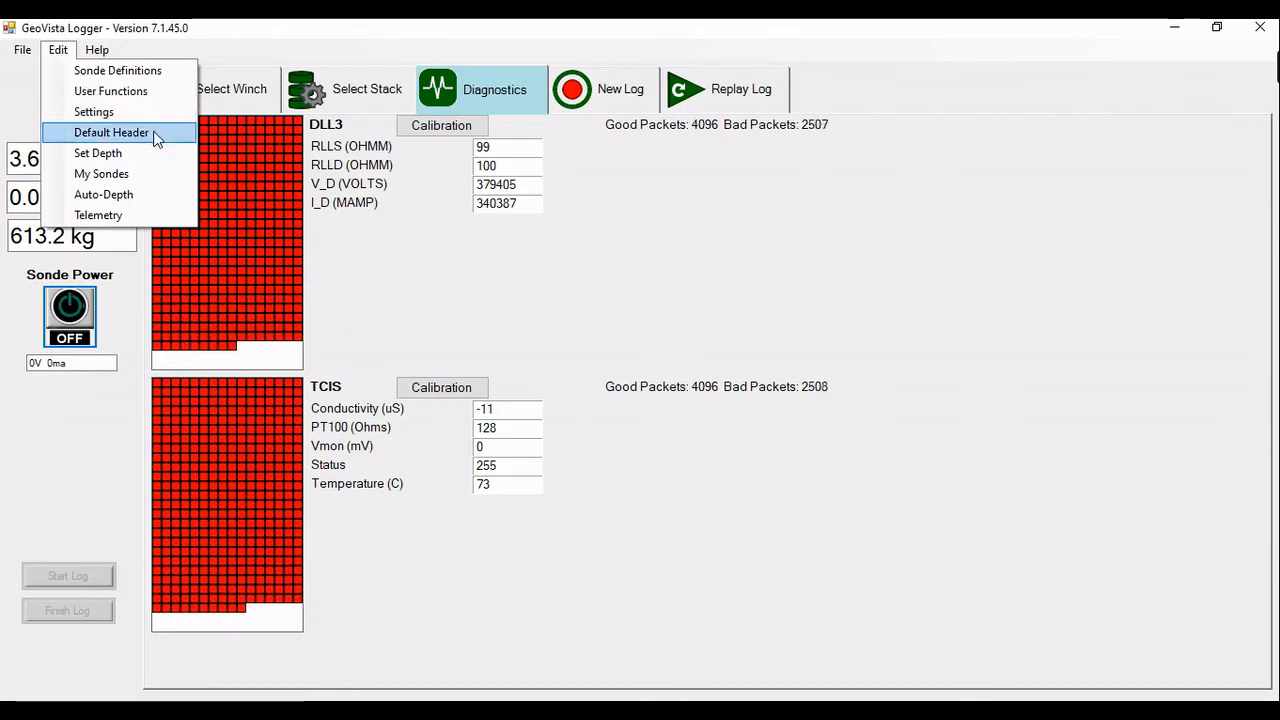
{"action": "left_click", "coordinate": [155, 132]}
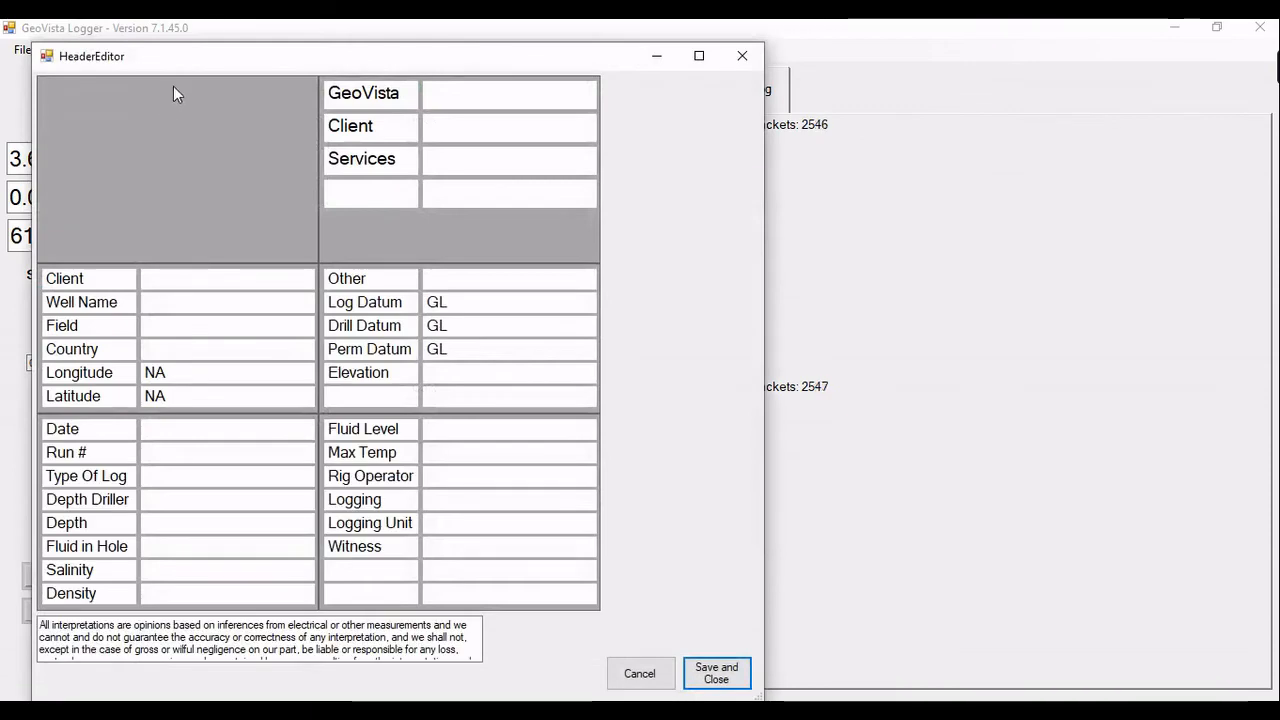
{"action": "left_click_drag", "start_coordinate": [172, 56], "coordinate": [347, 62]}
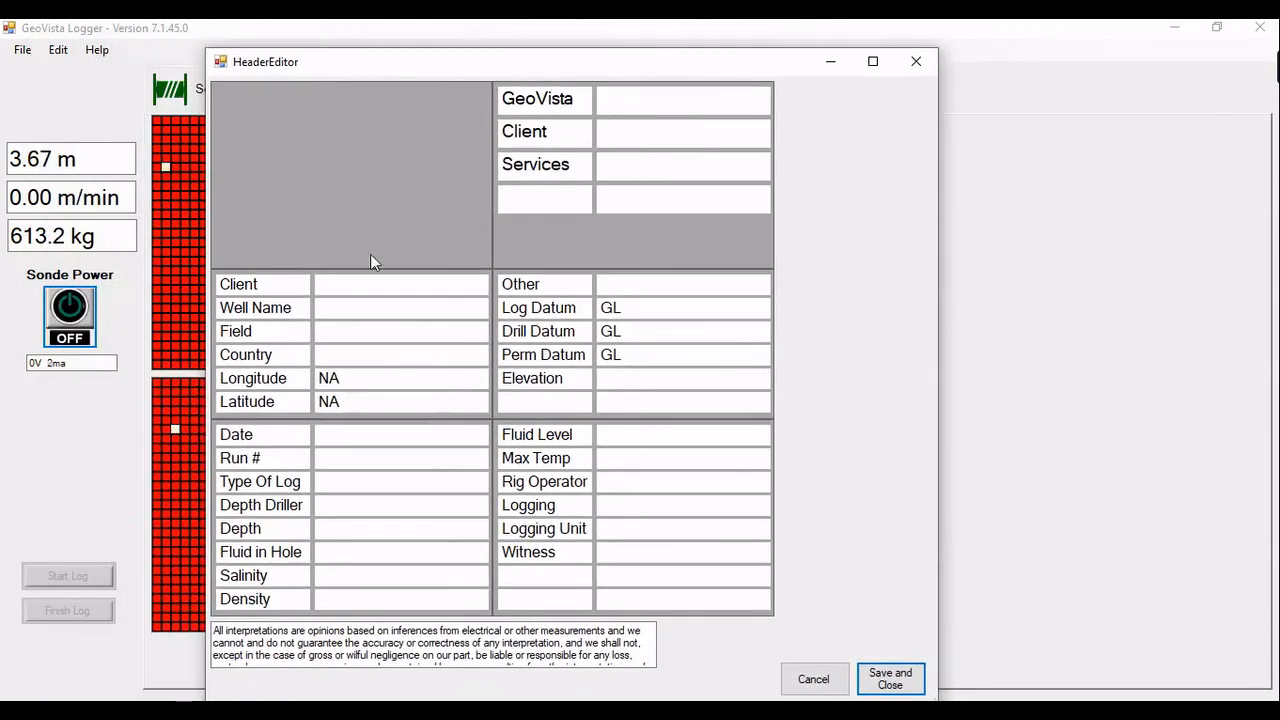
{"action": "left_click", "coordinate": [312, 152]}
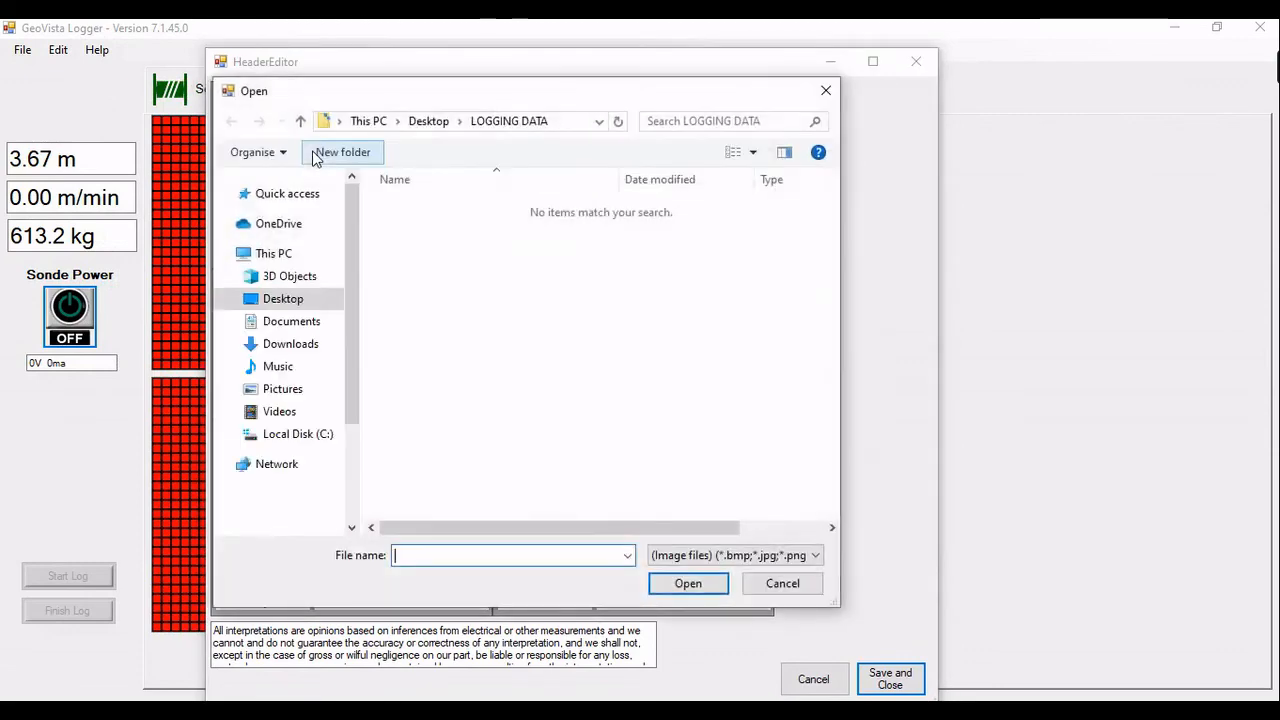
{"action": "left_click", "coordinate": [782, 584]}
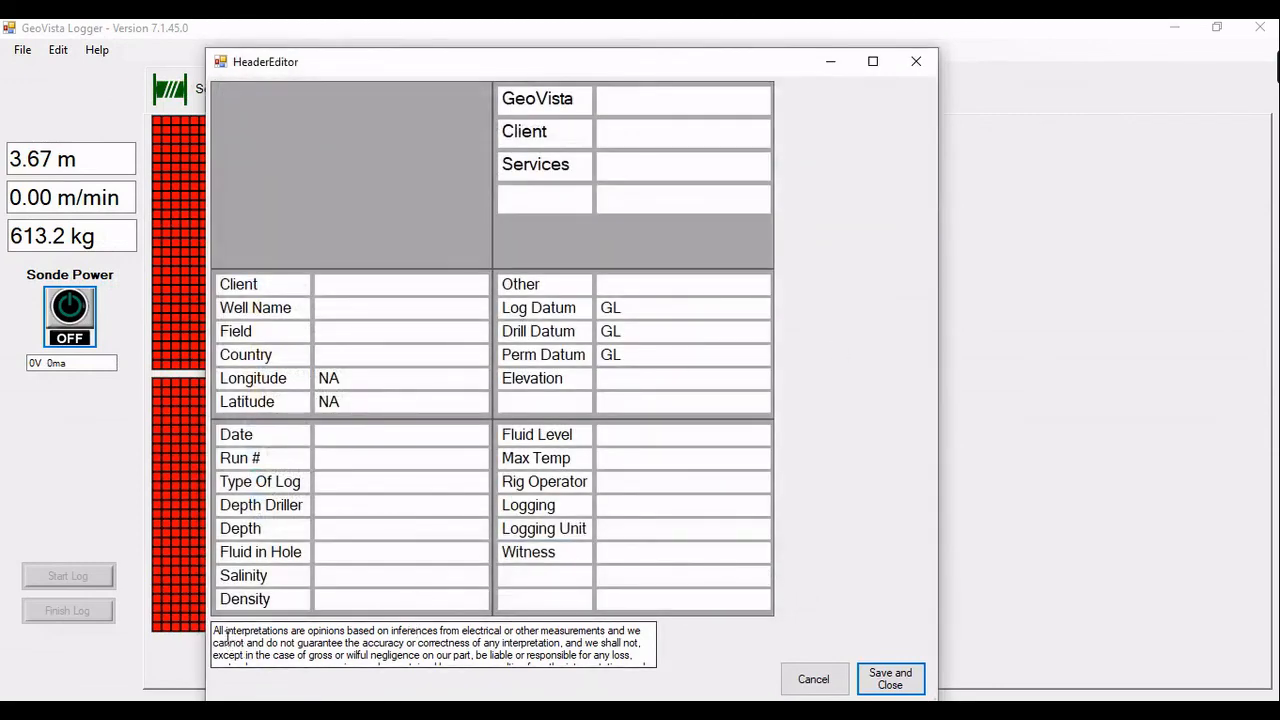
{"action": "left_click_drag", "start_coordinate": [311, 651], "coordinate": [263, 598]}
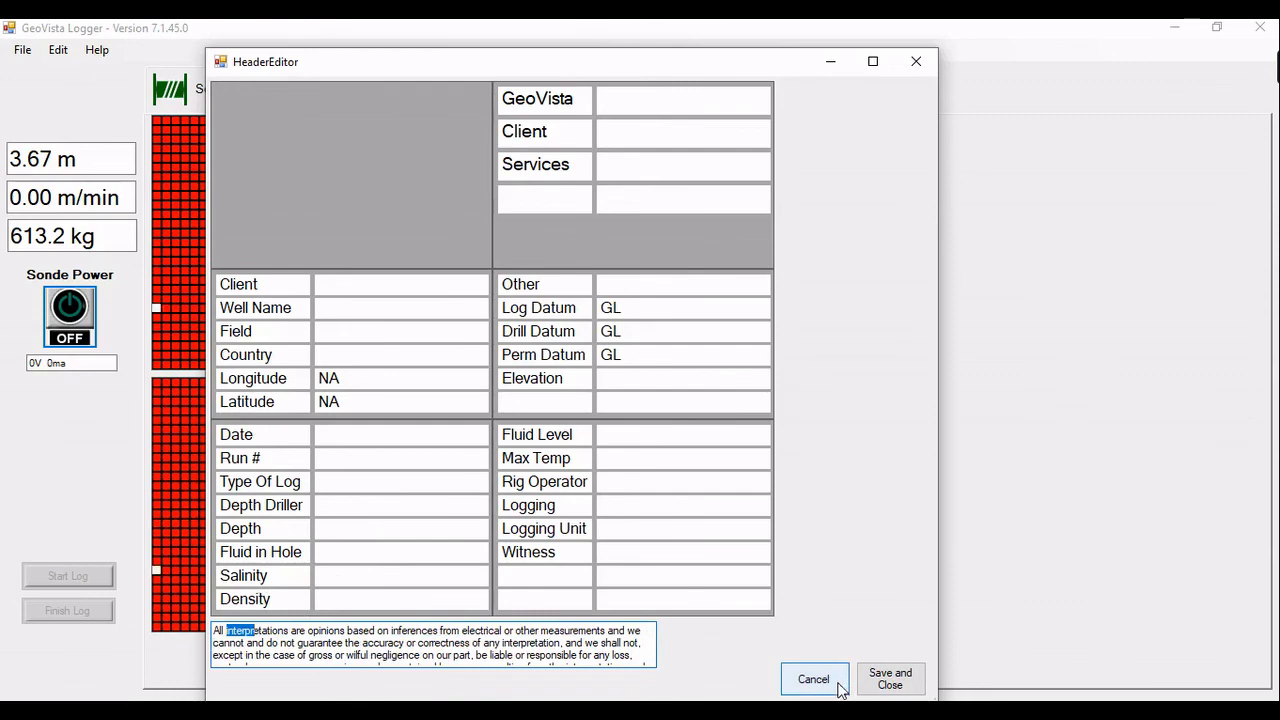
{"action": "left_click", "coordinate": [928, 65]}
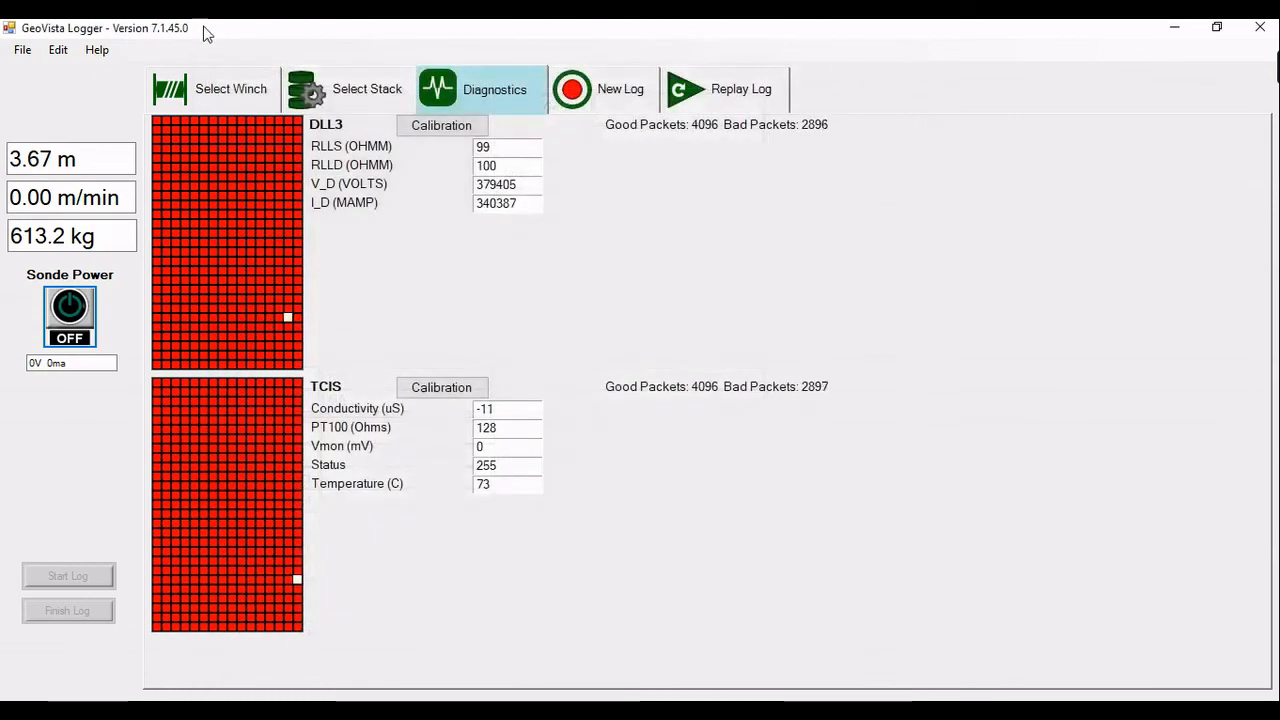
Set the depth to 2.98 m by zeroing it and adding the stack length
{"action": "left_click", "coordinate": [58, 50]}
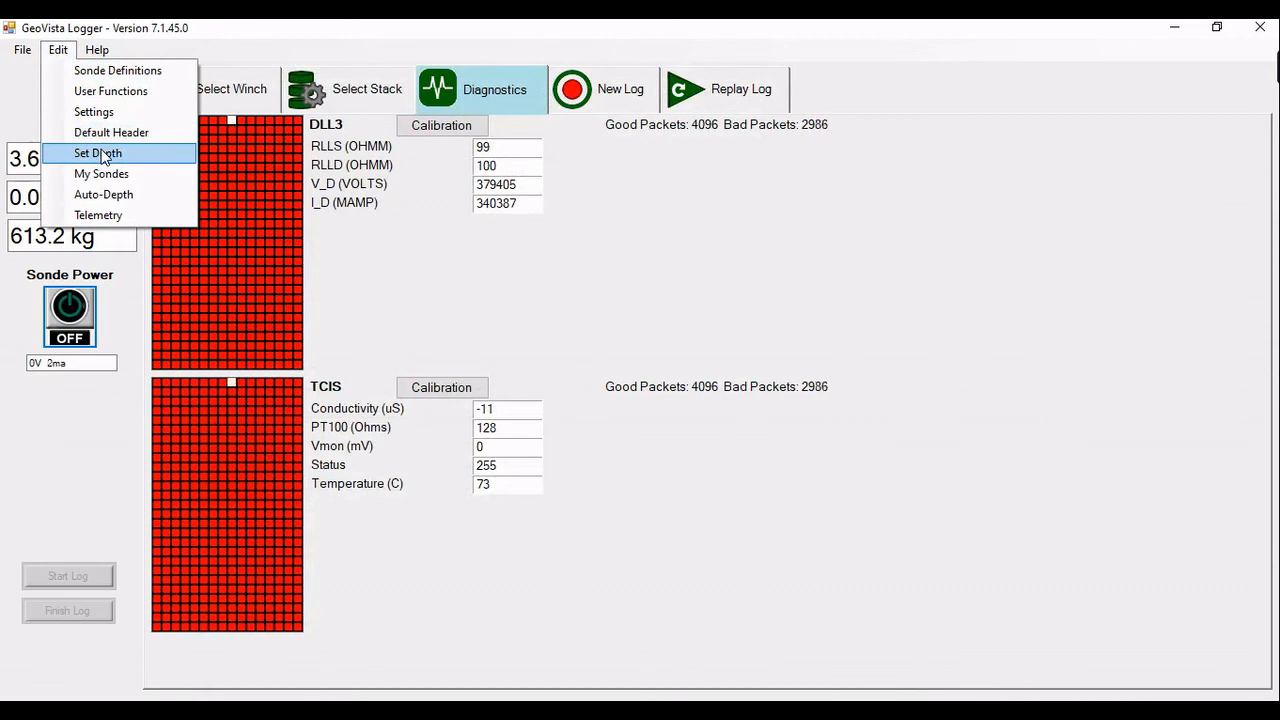
{"action": "left_click", "coordinate": [27, 129]}
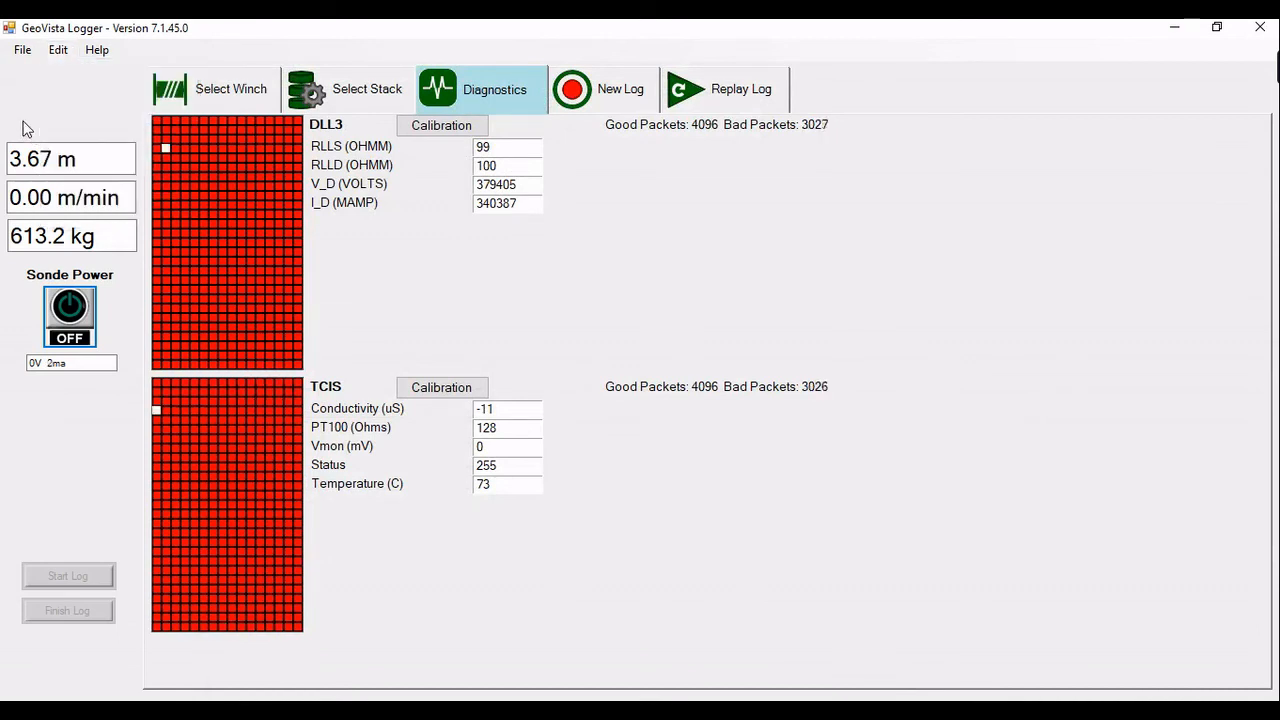
{"action": "right_click", "coordinate": [46, 158]}
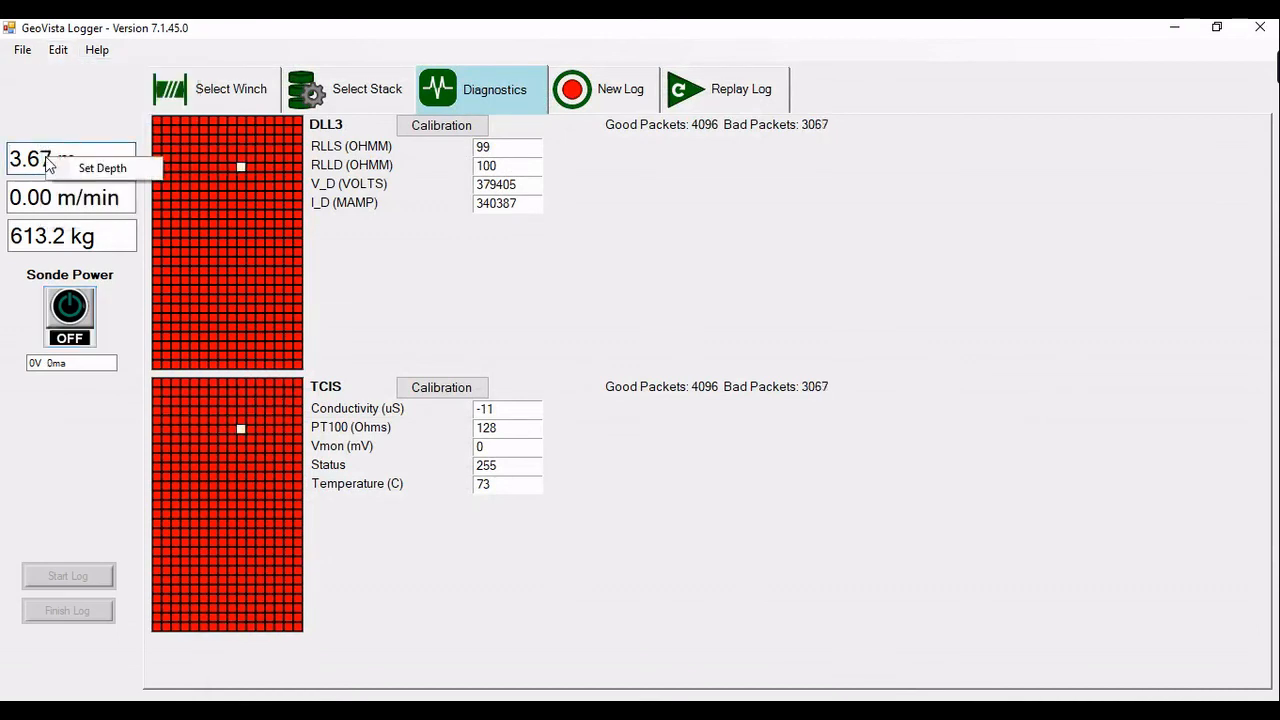
{"action": "left_click", "coordinate": [77, 168]}
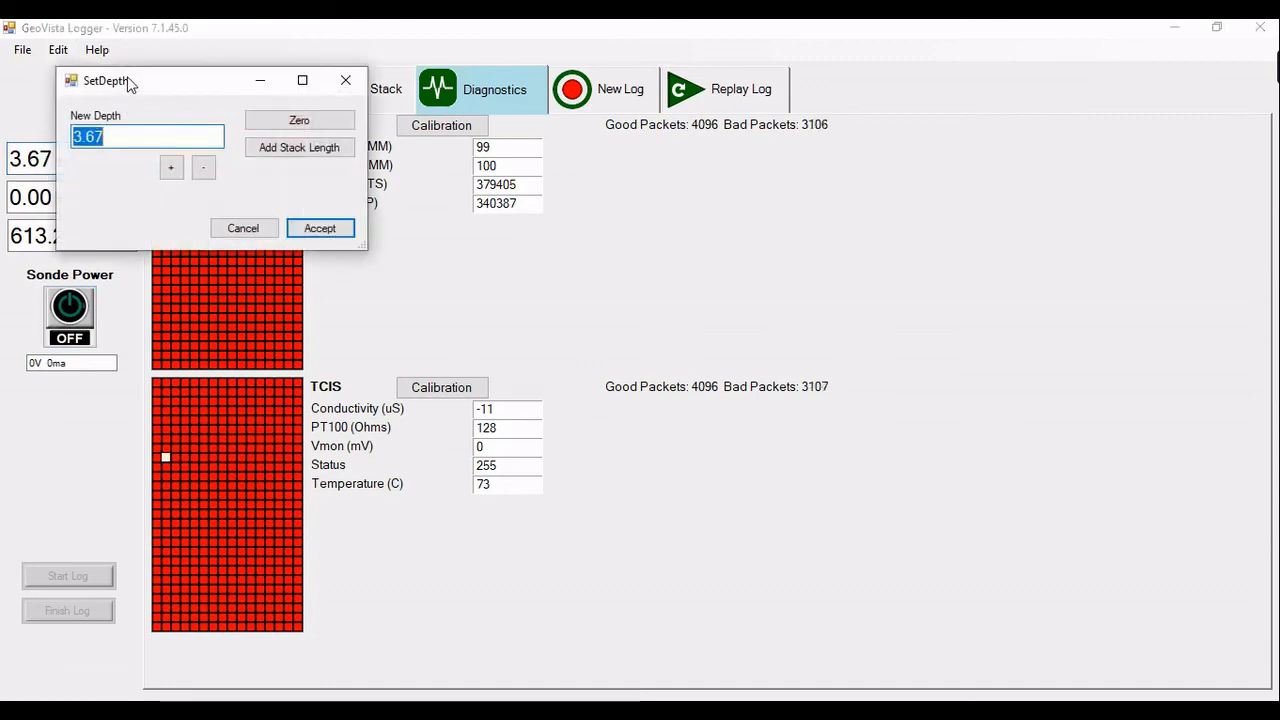
{"action": "left_click_drag", "start_coordinate": [128, 78], "coordinate": [436, 269]}
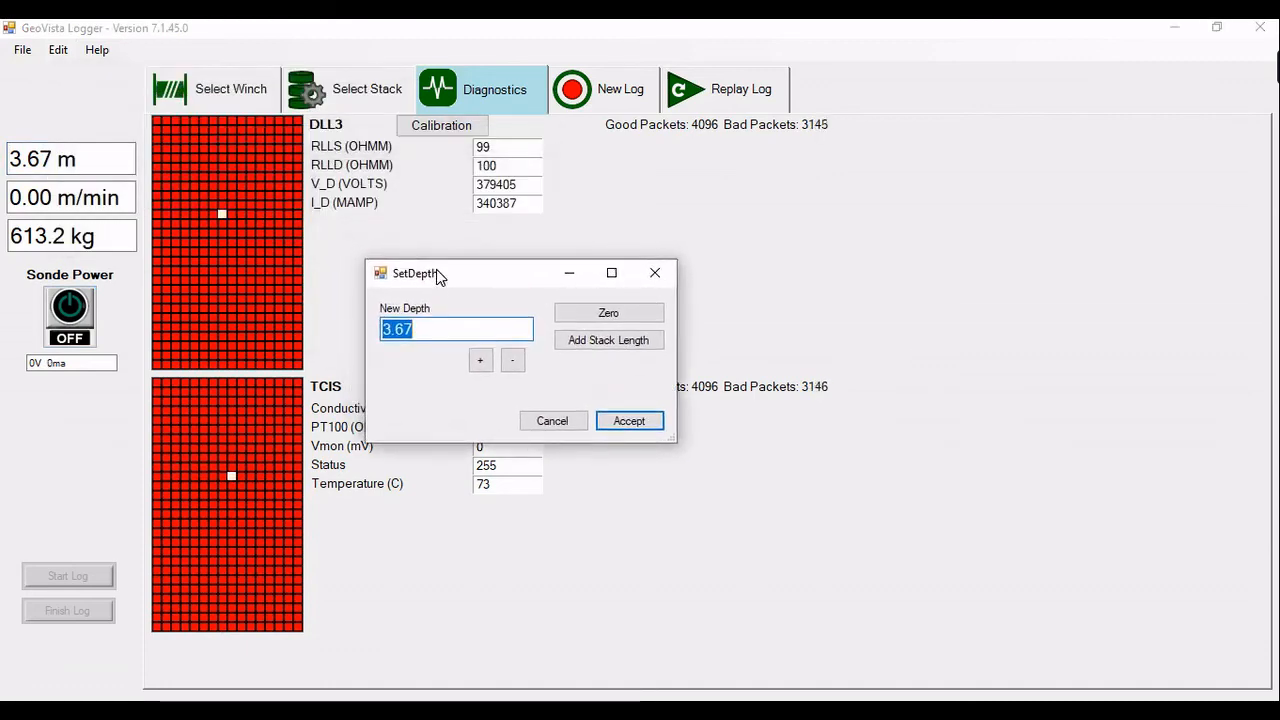
{"action": "left_click", "coordinate": [617, 313]}
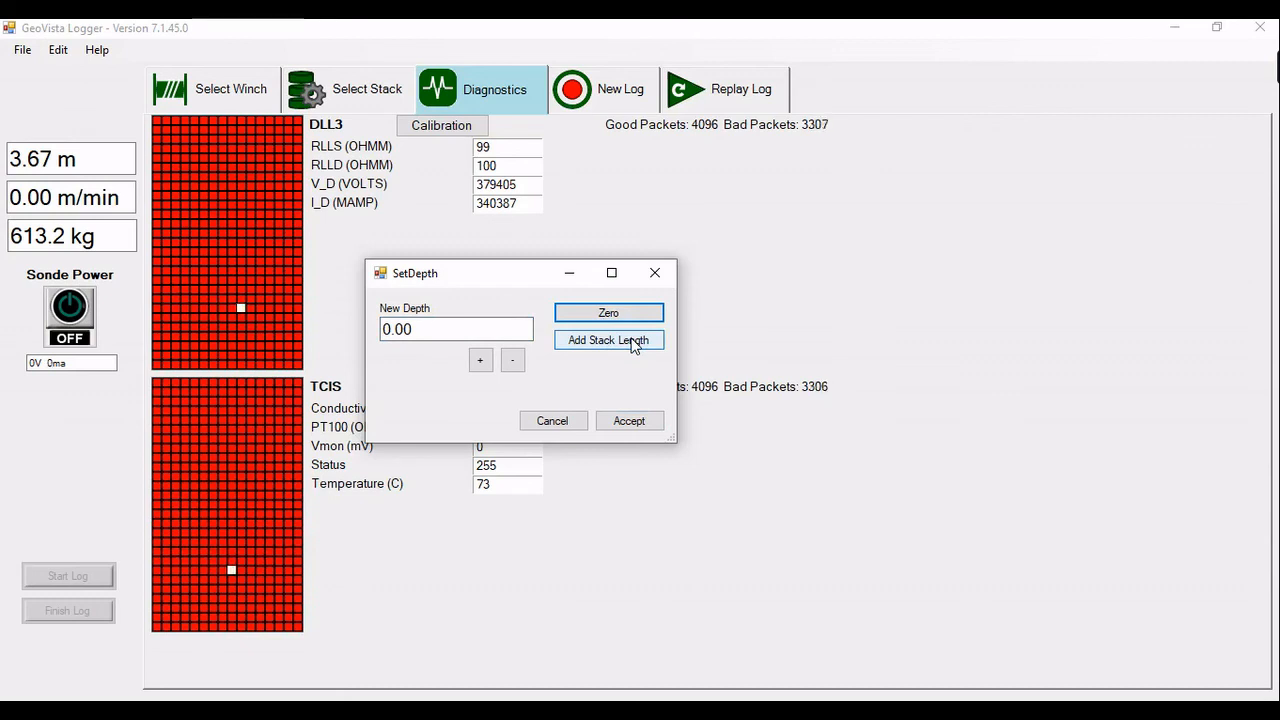
{"action": "left_click", "coordinate": [632, 345]}
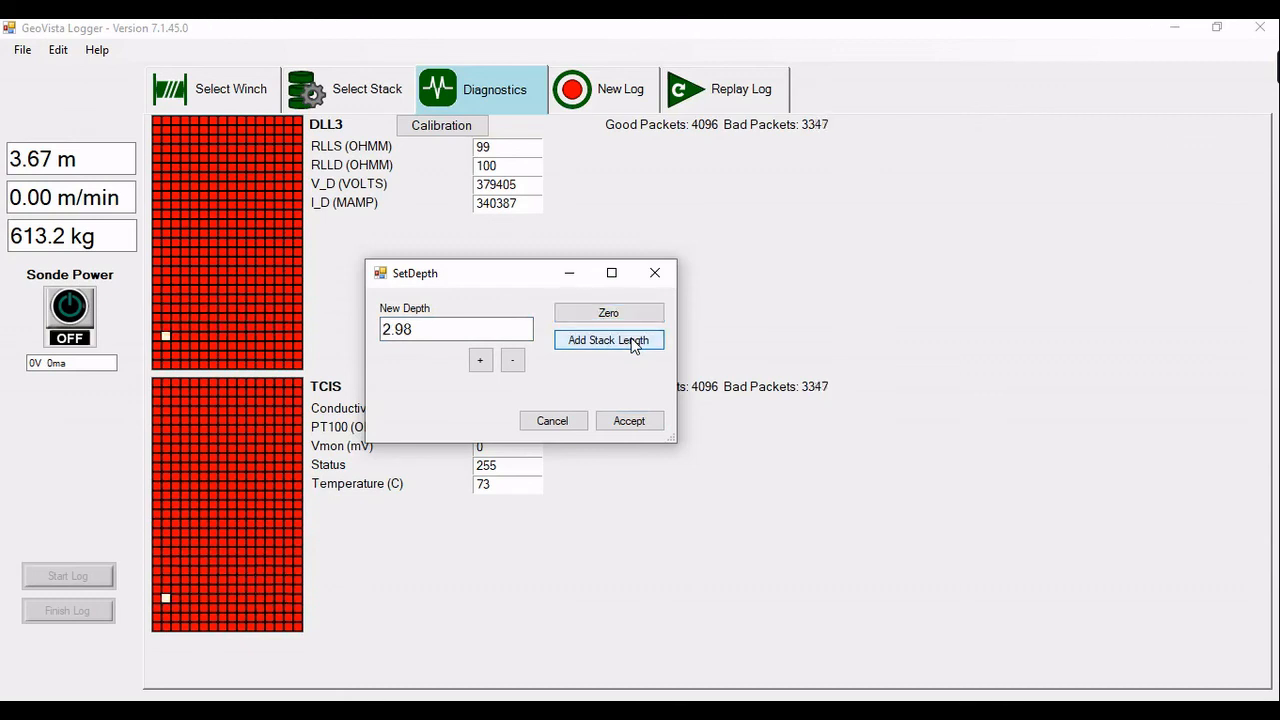
{"action": "left_click", "coordinate": [626, 422]}
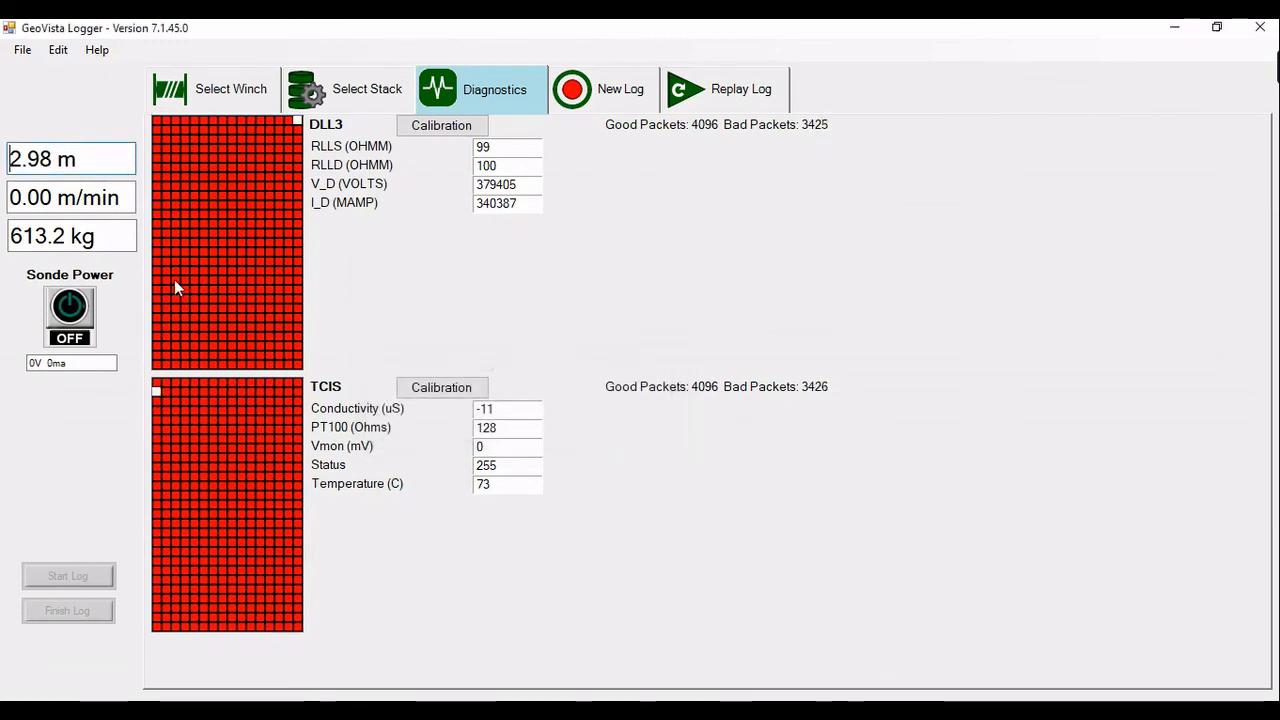
View the depth in the separate large display and close that display
{"action": "double_click", "coordinate": [72, 155]}
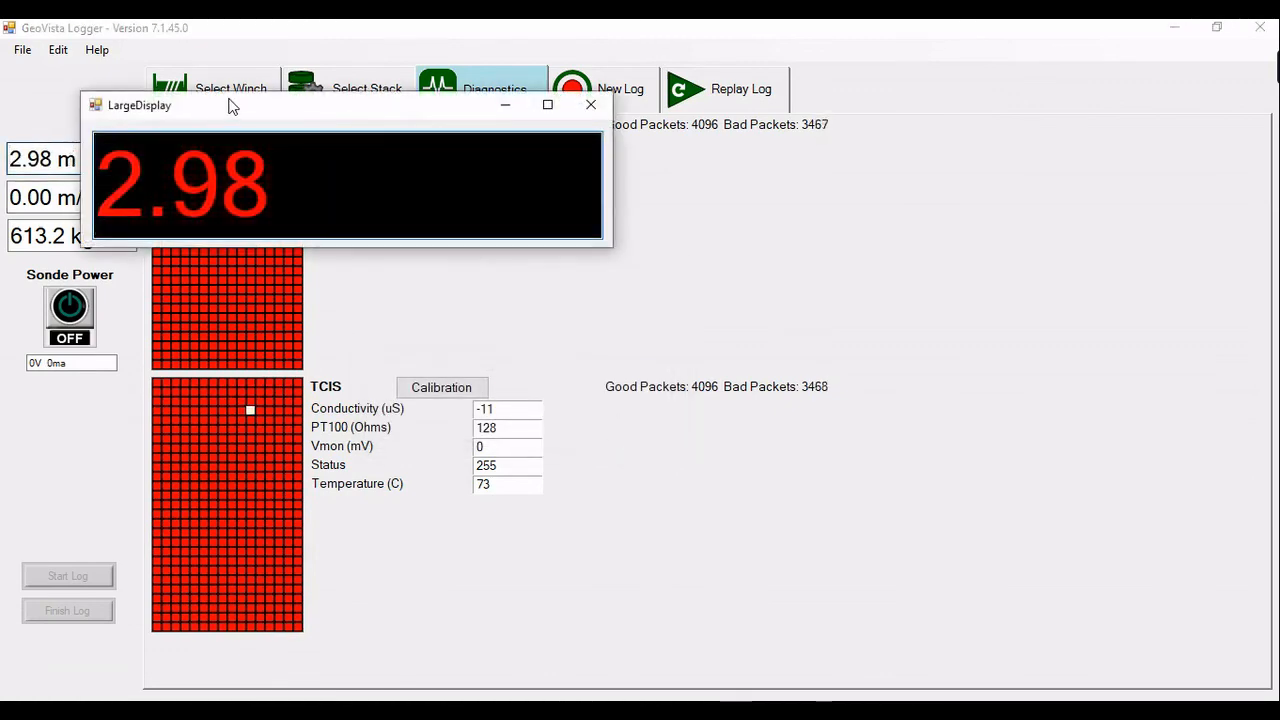
{"action": "left_click_drag", "start_coordinate": [230, 105], "coordinate": [750, 183]}
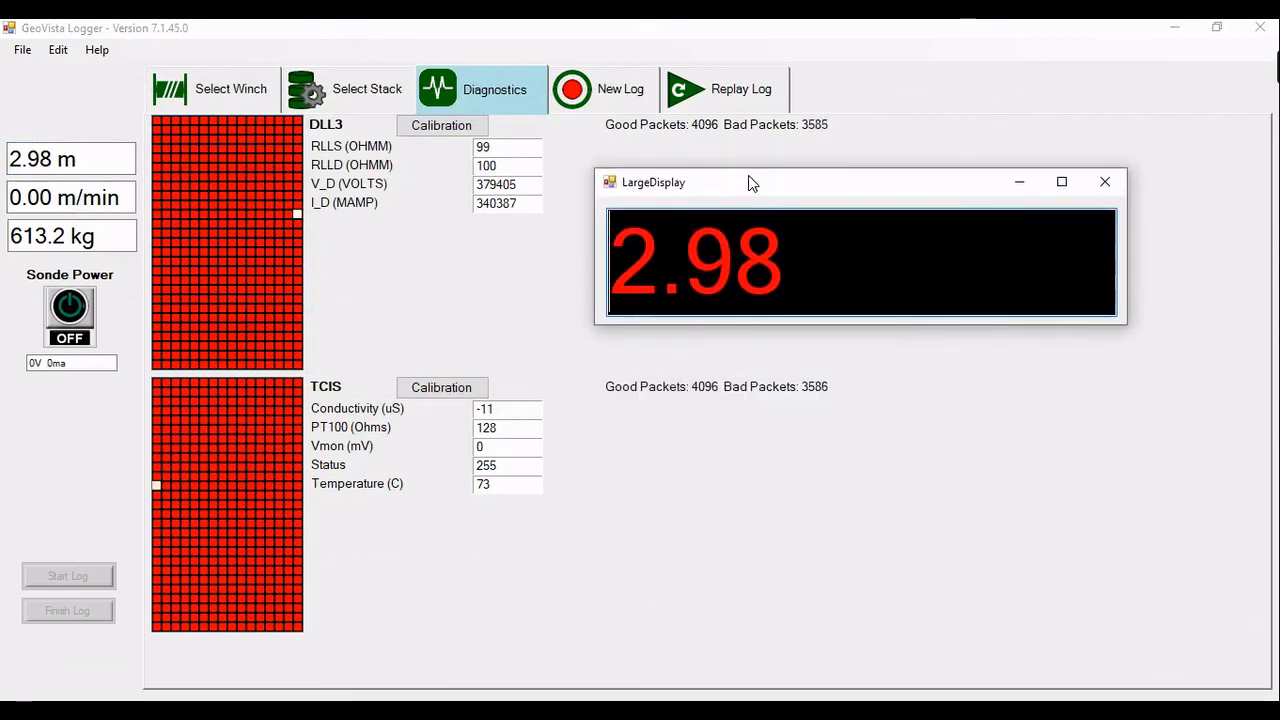
{"action": "left_click", "coordinate": [1106, 189]}
Run auto-depth downhole with the speed raised two divisions, turn auto-depth off and close its form
{"action": "left_click", "coordinate": [55, 50]}
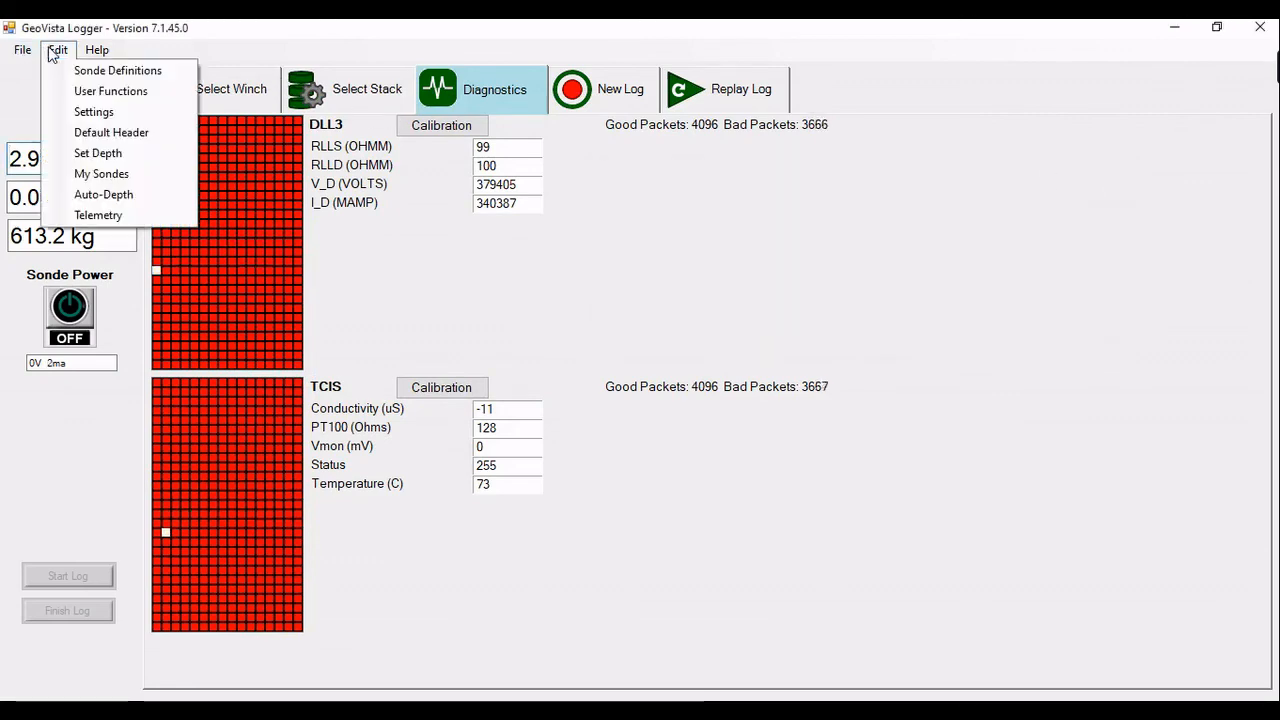
{"action": "left_click", "coordinate": [111, 192]}
{"action": "left_click_drag", "start_coordinate": [172, 137], "coordinate": [562, 257]}
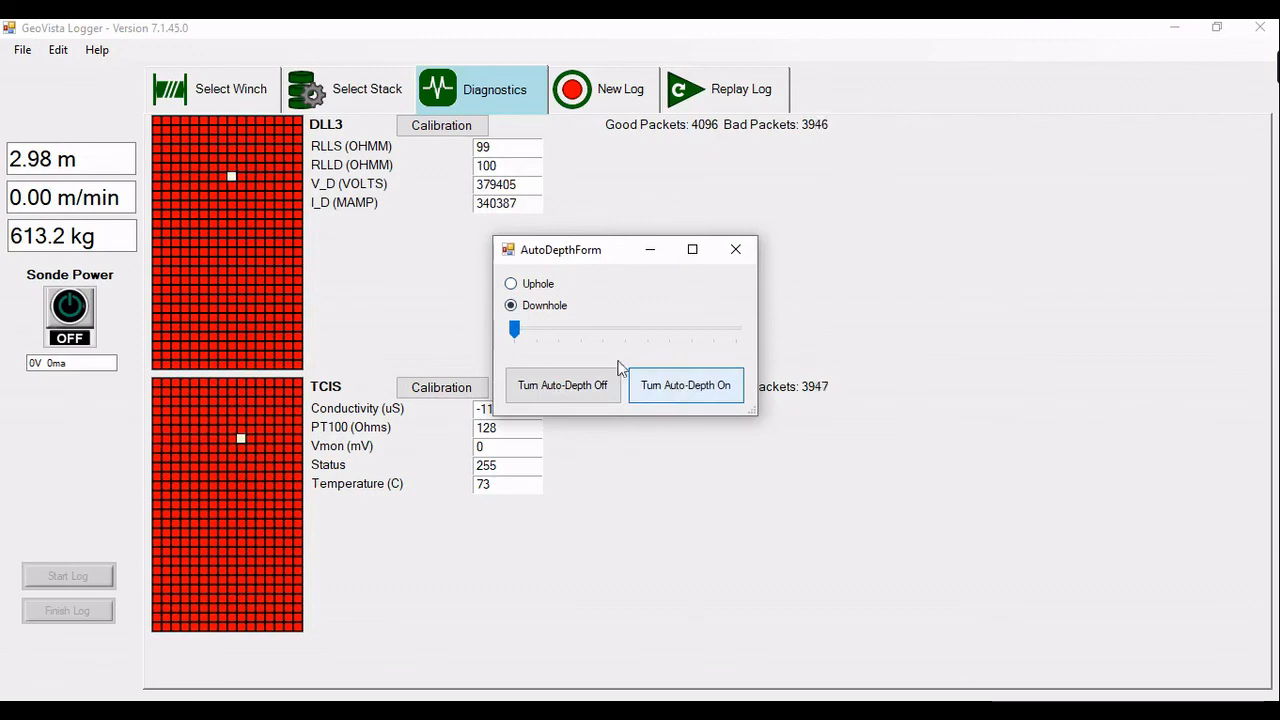
{"action": "left_click", "coordinate": [674, 390]}
{"action": "left_click_drag", "start_coordinate": [521, 330], "coordinate": [562, 330]}
{"action": "left_click", "coordinate": [717, 391]}
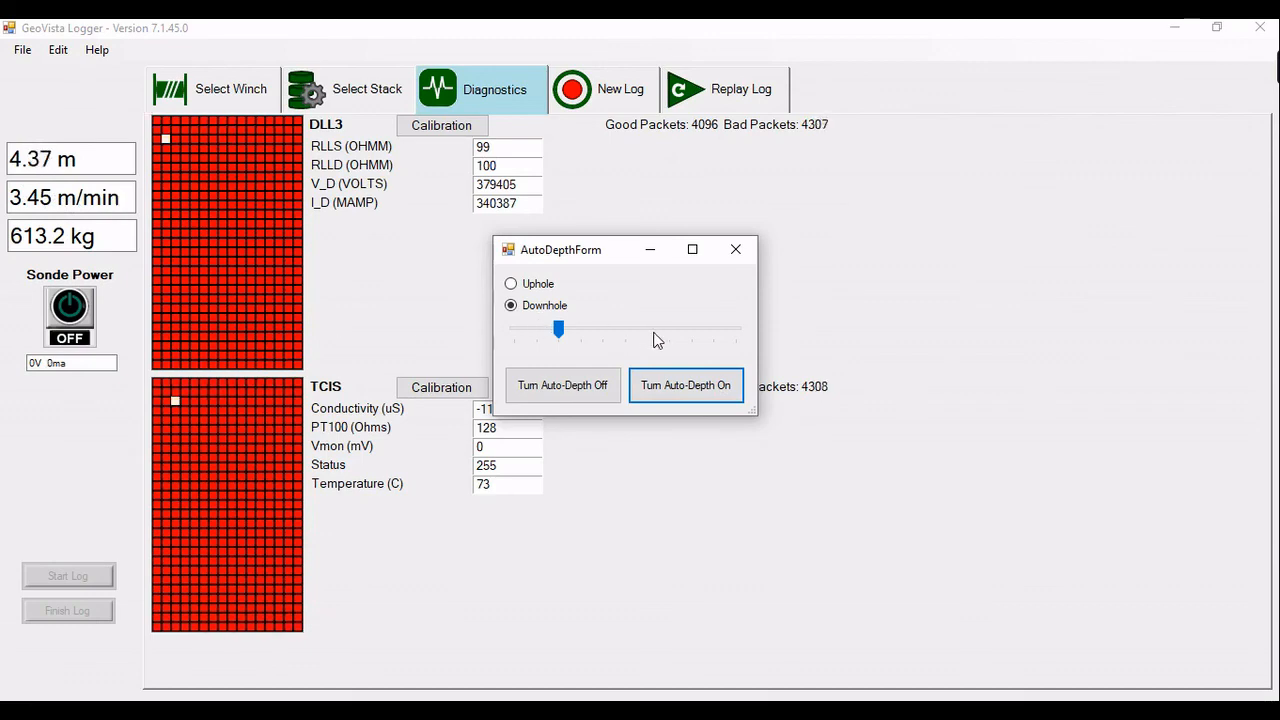
{"action": "left_click", "coordinate": [548, 389]}
{"action": "left_click", "coordinate": [735, 250]}
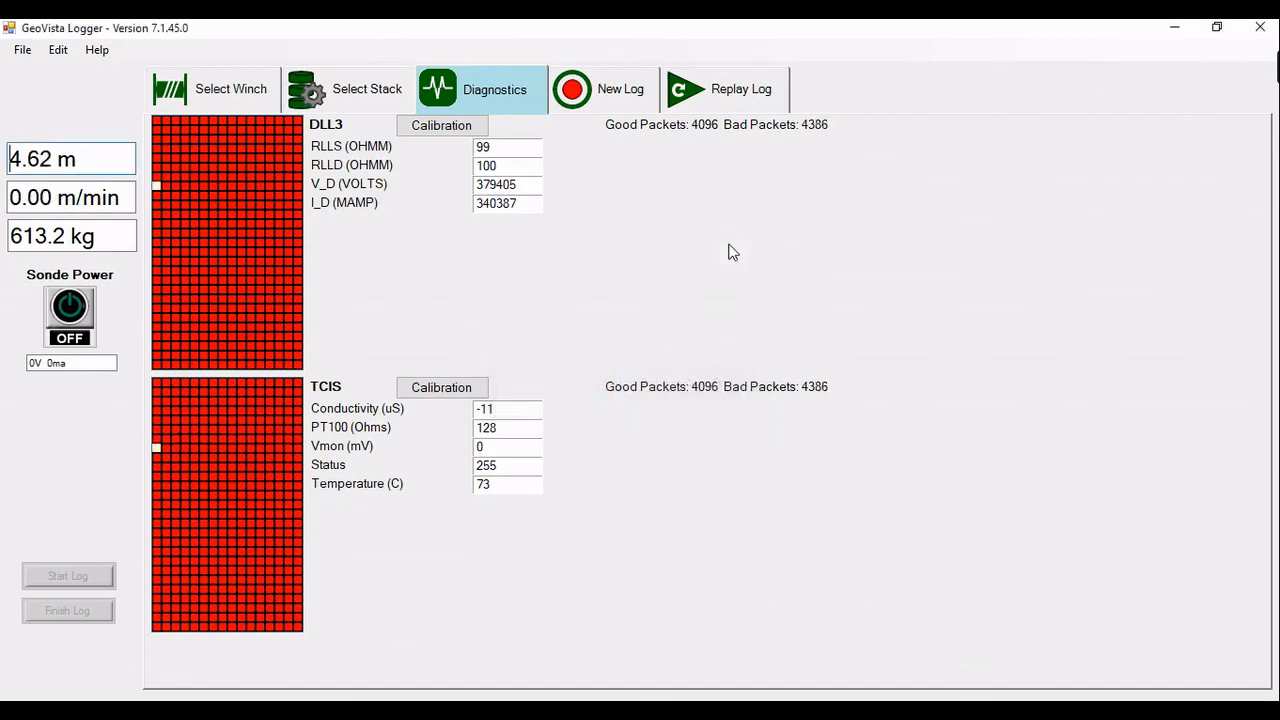
View the telemetry settings for pulse width, underdrive, threshold, current limit, drive and cable length, and close them unchanged
{"action": "left_click", "coordinate": [57, 51]}
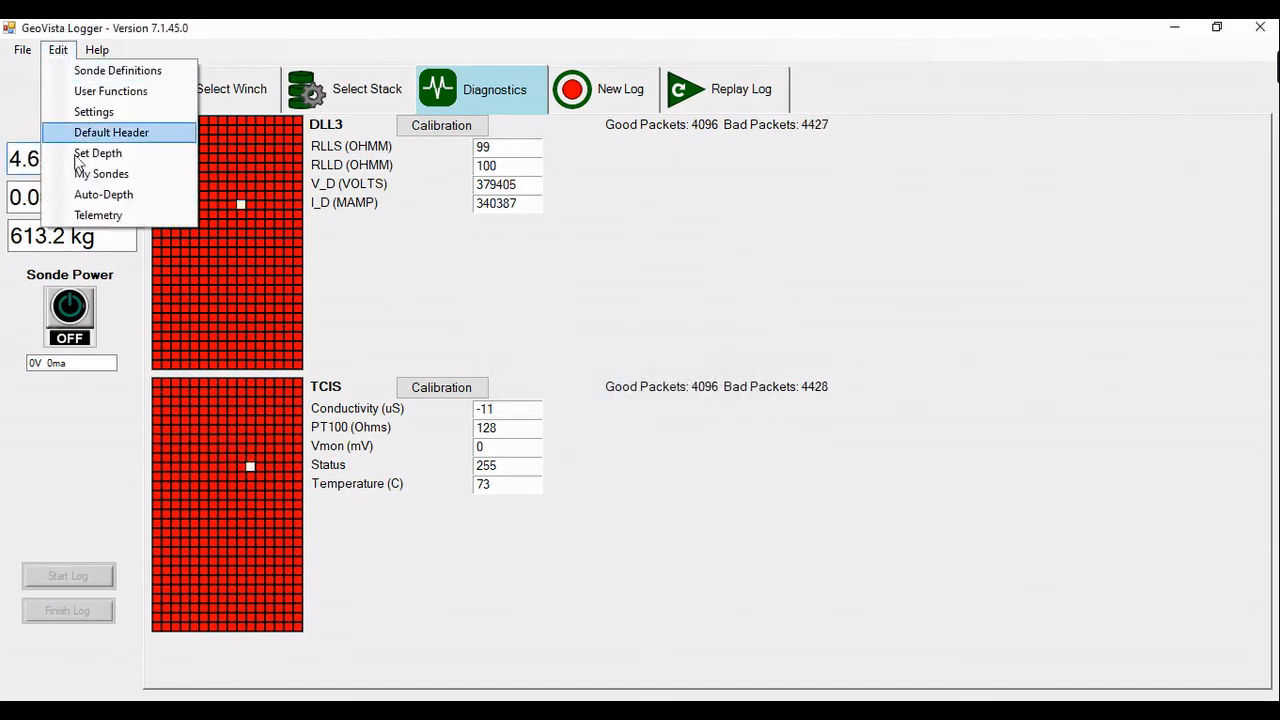
{"action": "left_click", "coordinate": [97, 216]}
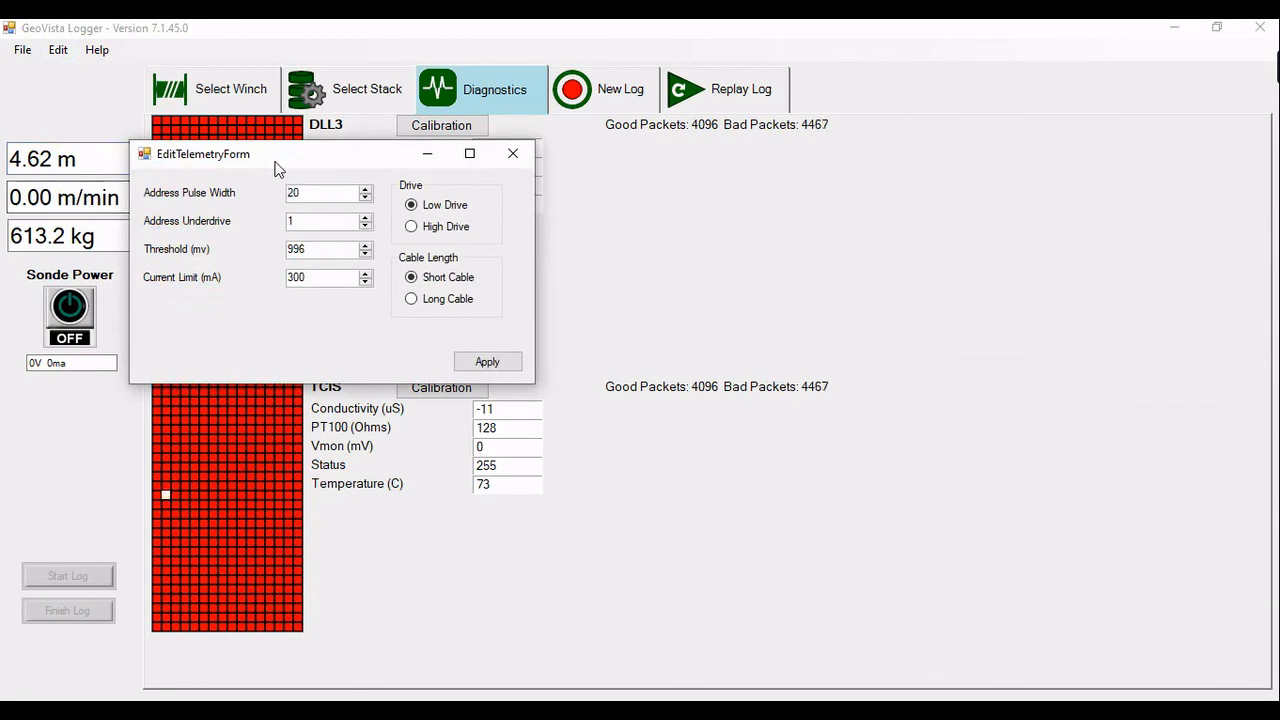
{"action": "left_click_drag", "start_coordinate": [274, 166], "coordinate": [895, 226]}
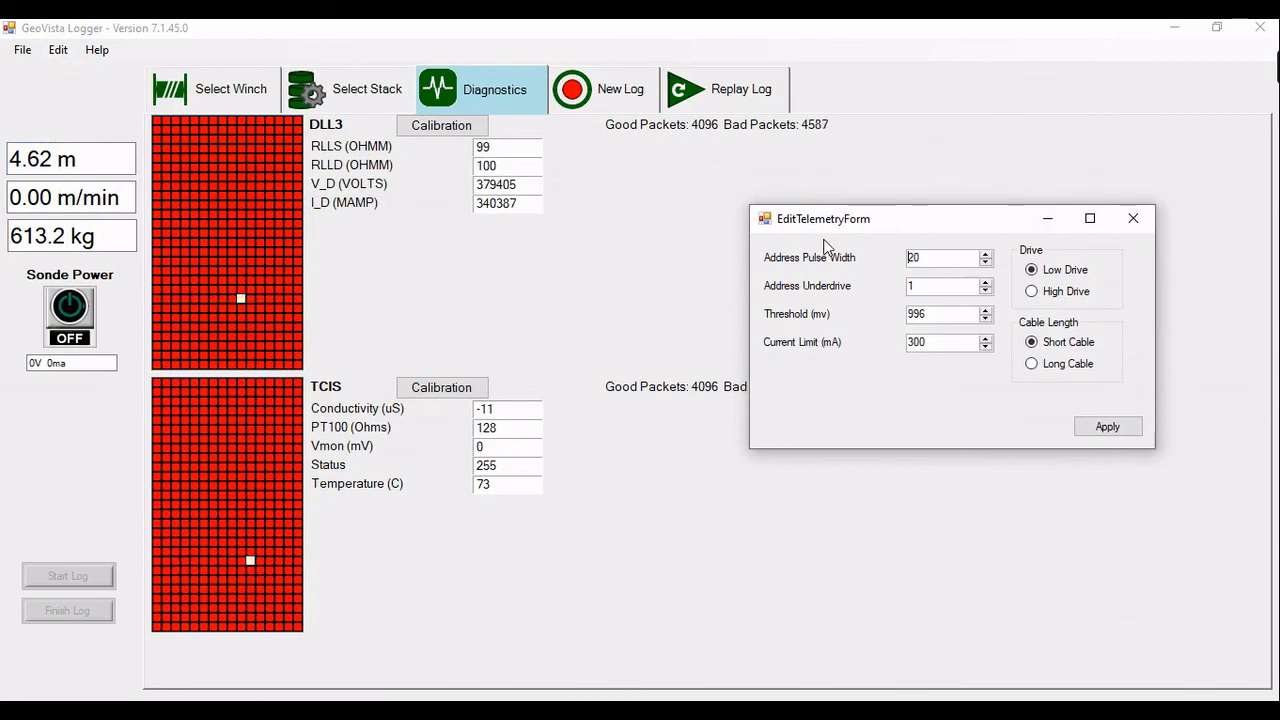
{"action": "left_click", "coordinate": [1133, 218]}
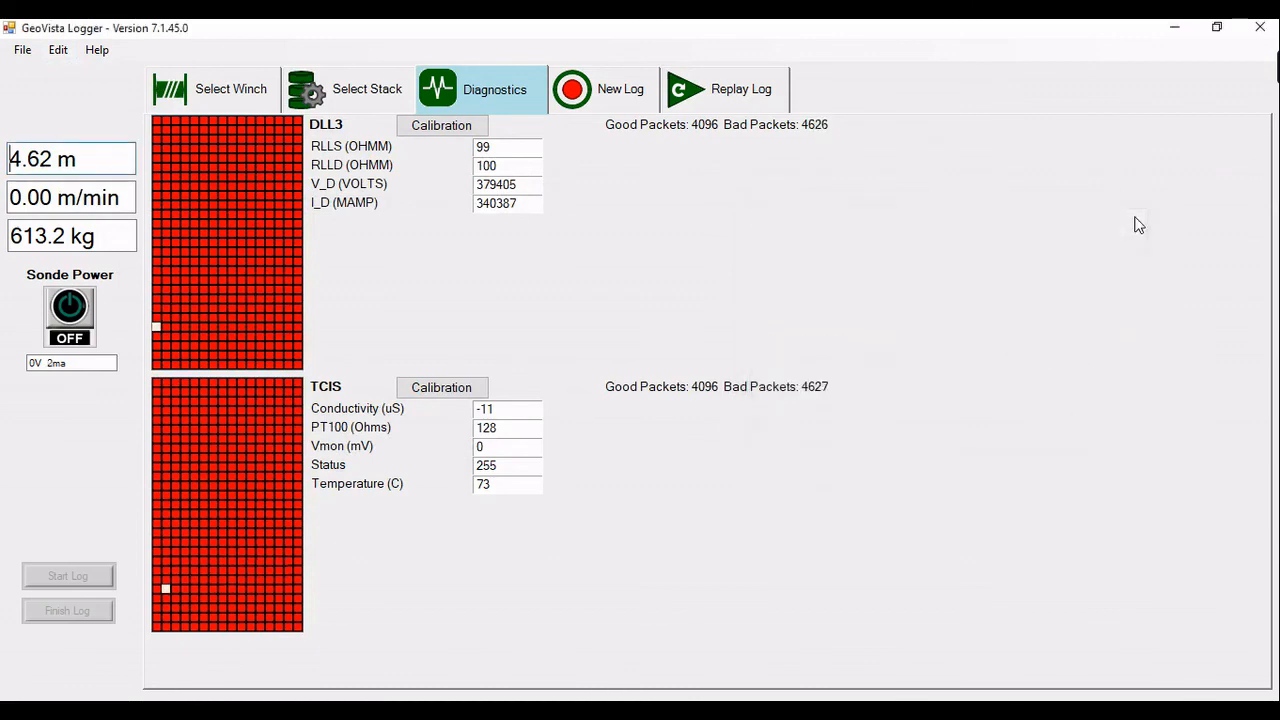